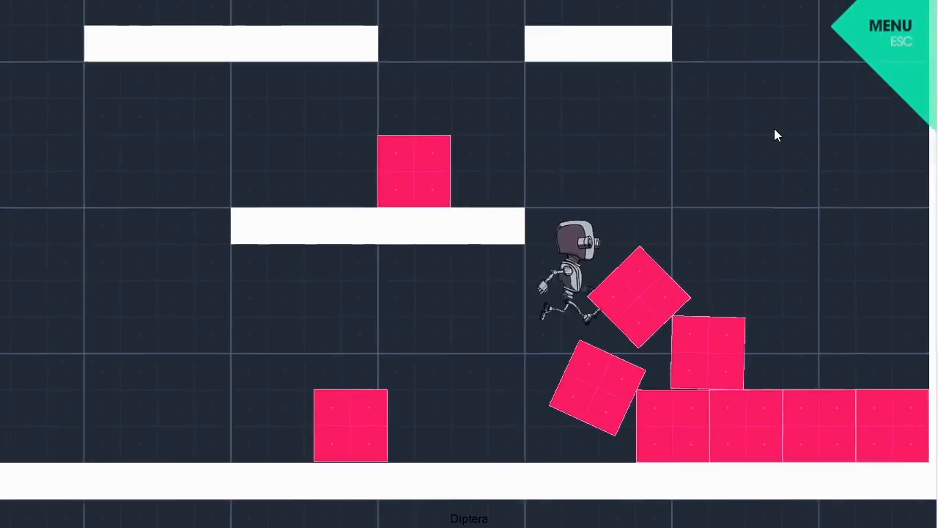
key(Left)
key(space)
key(Right)
key(Left)
key(space)
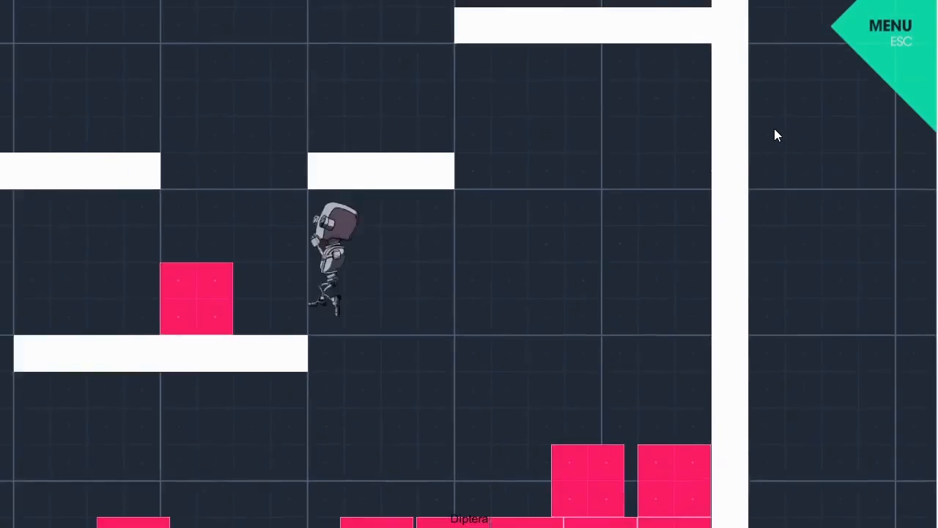
key(Right)
key(space)
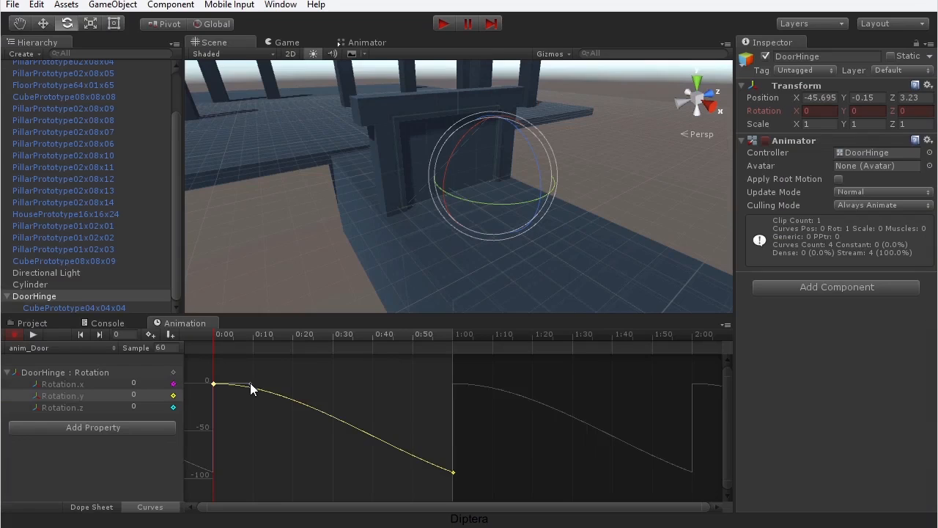
Adjust the tangent of the first keyframe on the Rotation.y curve of the anim_Door clip.
mouse_move(250, 383)
mouse_down()
mouse_move(248, 441)
mouse_move(264, 388)
mouse_up()
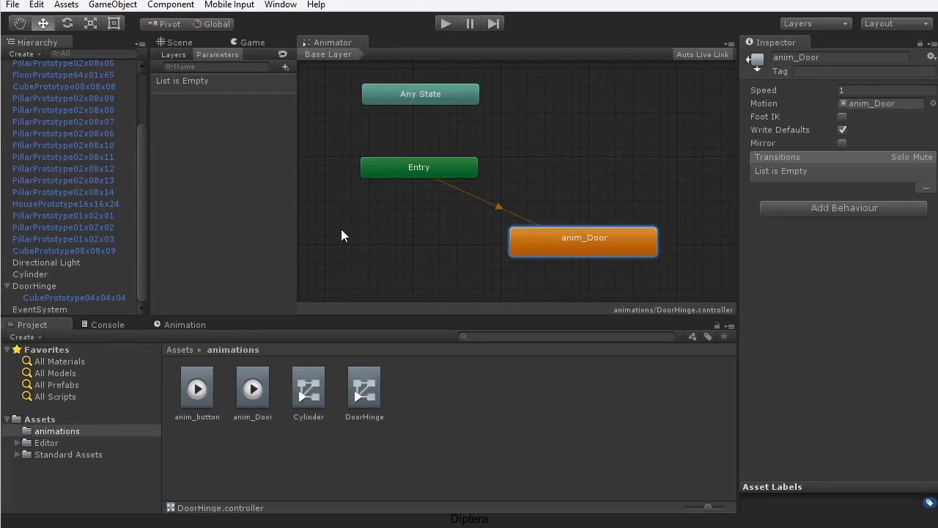
right_click(348, 219)
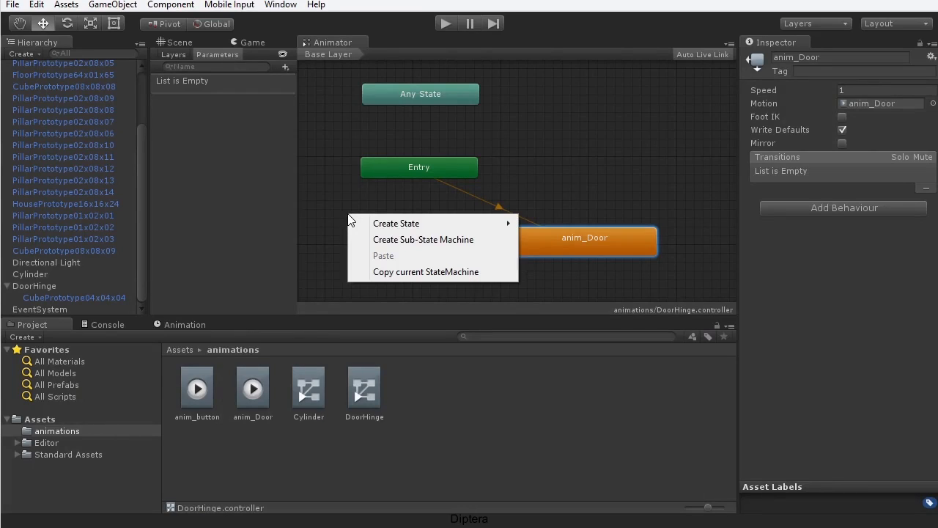
mouse_move(374, 222)
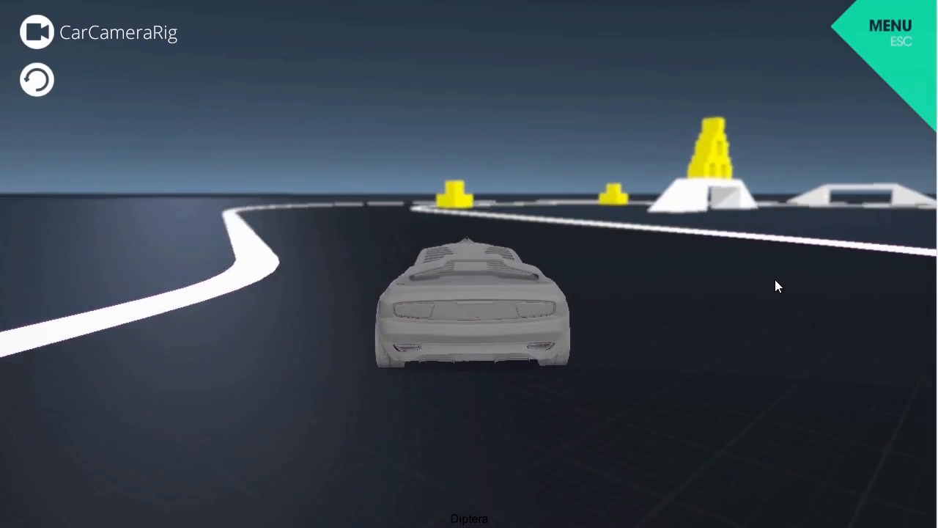
key(Right)
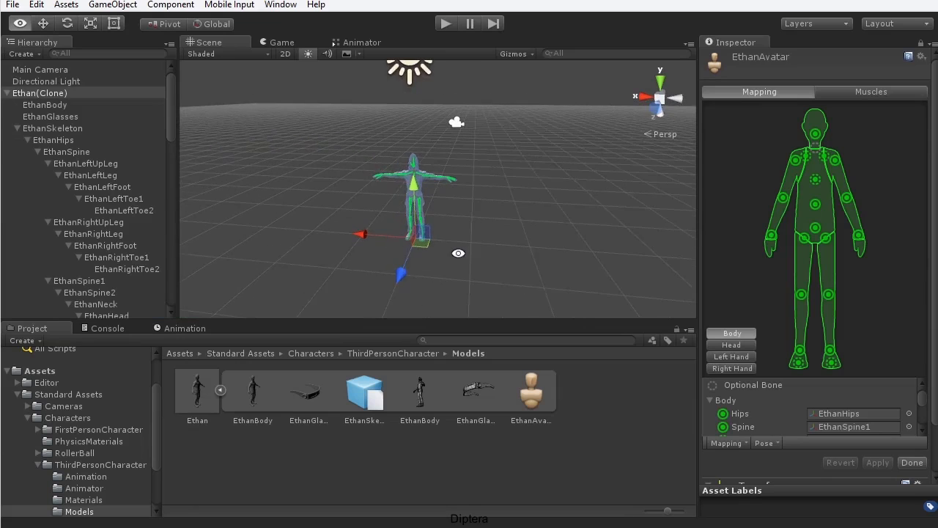
Examine the Ethan model and its mapped skeleton in the scene up close.
alt+right_drag(395, 244, 565, 242)
alt+right_drag(362, 203, 762, 278)
alt+middle_drag(536, 231, 587, 218)
alt+drag(542, 229, 522, 236)
alt+middle_drag(522, 236, 538, 233)
alt+drag(538, 233, 521, 236)
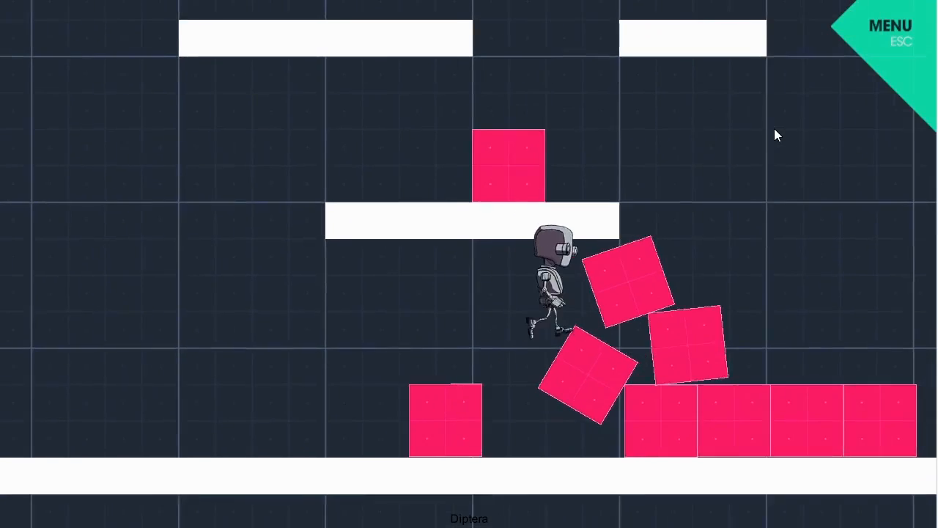
key(space)
key(Left)
key(Right)
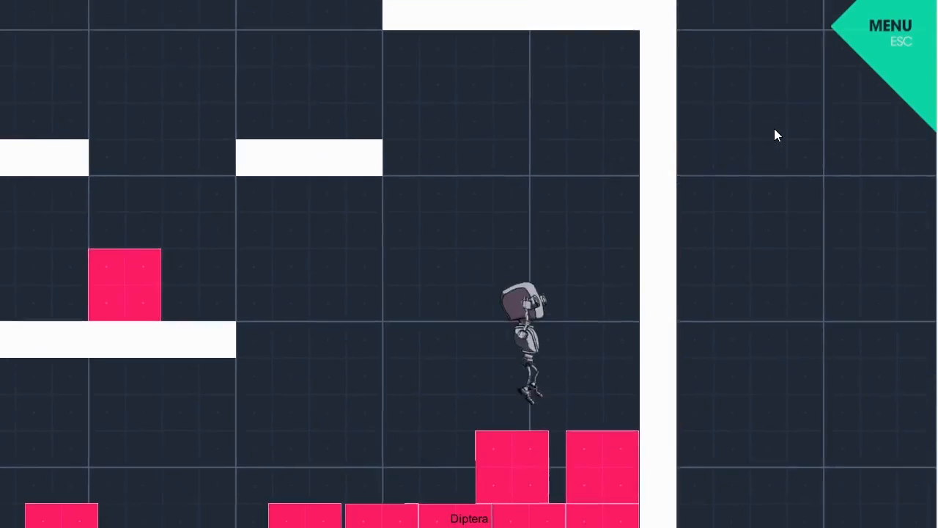
key(space)
key(Left)
key(Right)
key(space)
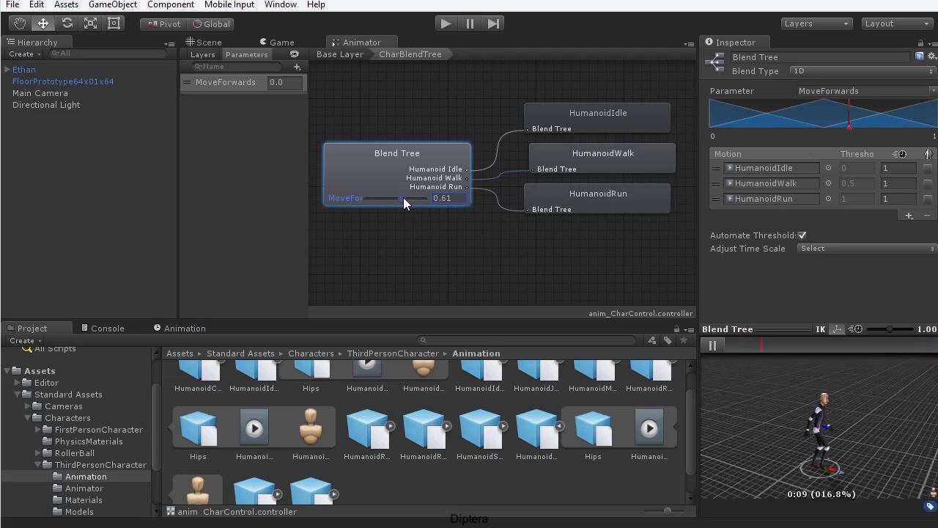
Increase the MoveForwards value on the Blend Tree node to preview the movement blend.
drag(403, 198, 416, 197)
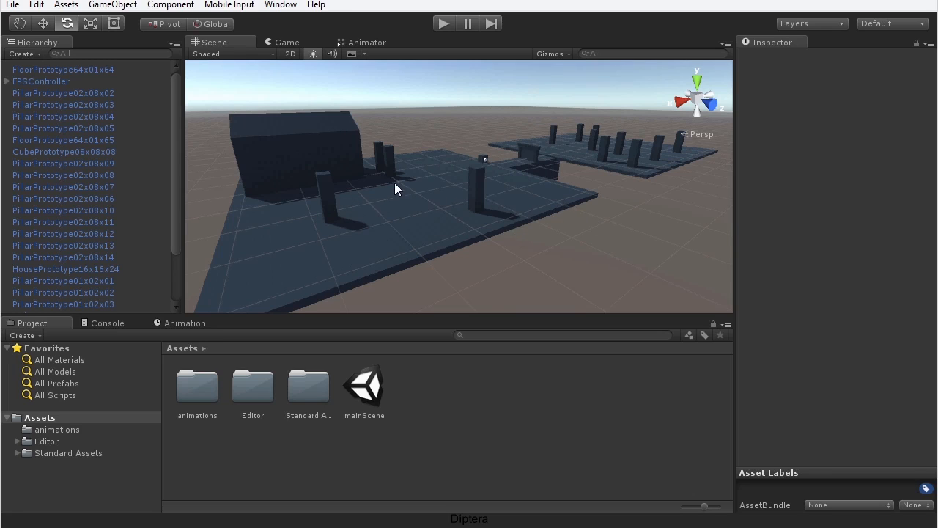
click(66, 5)
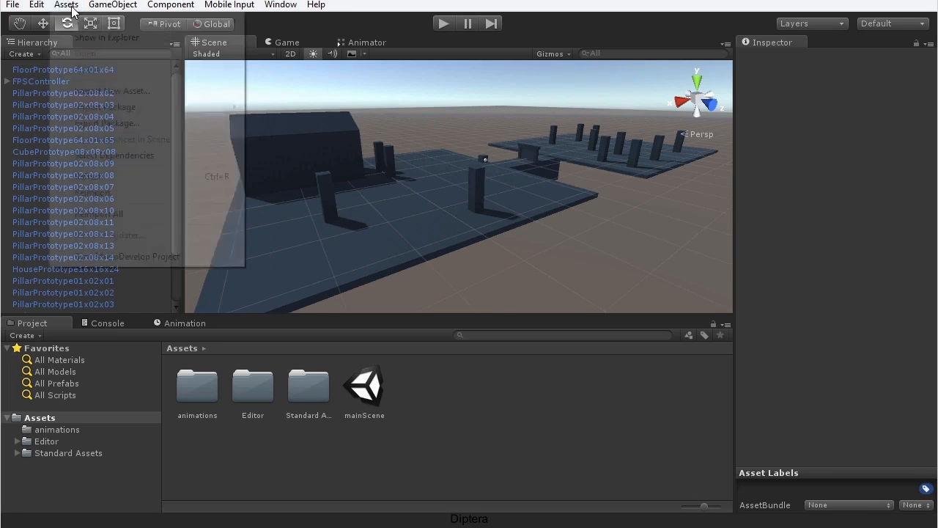
mouse_move(85, 110)
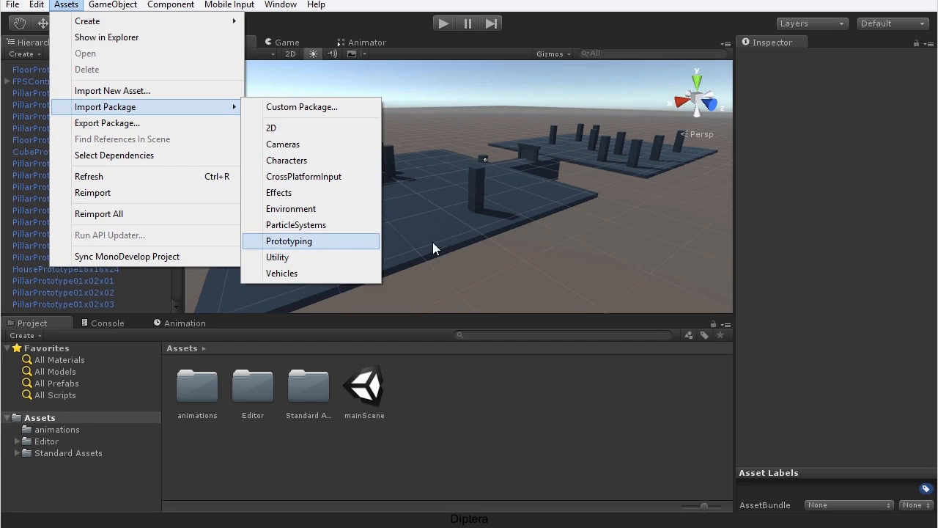
click(614, 243)
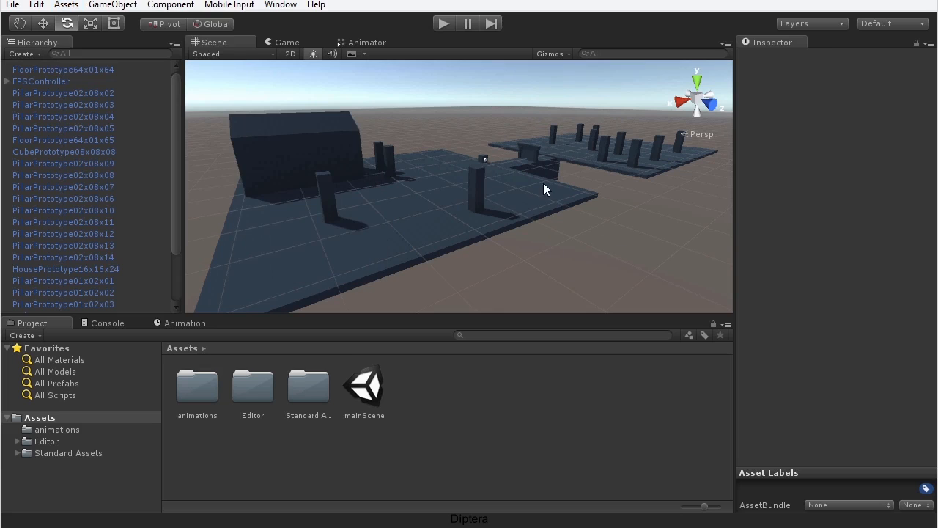
Examine the walkway between the two platforms and its door from several angles.
alt+drag(547, 167, 357, 174)
scroll(492, 218, up, 3)
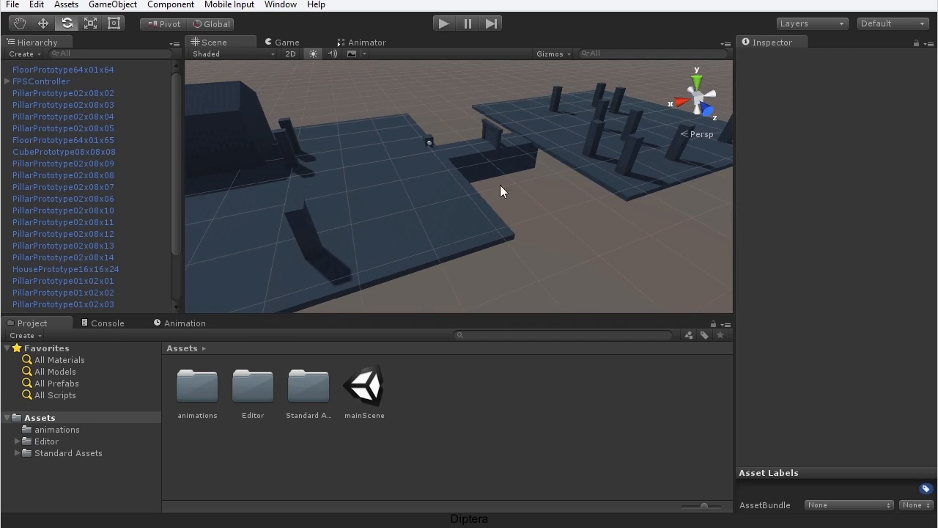
middle_drag(480, 176, 450, 223)
scroll(428, 235, up, 5)
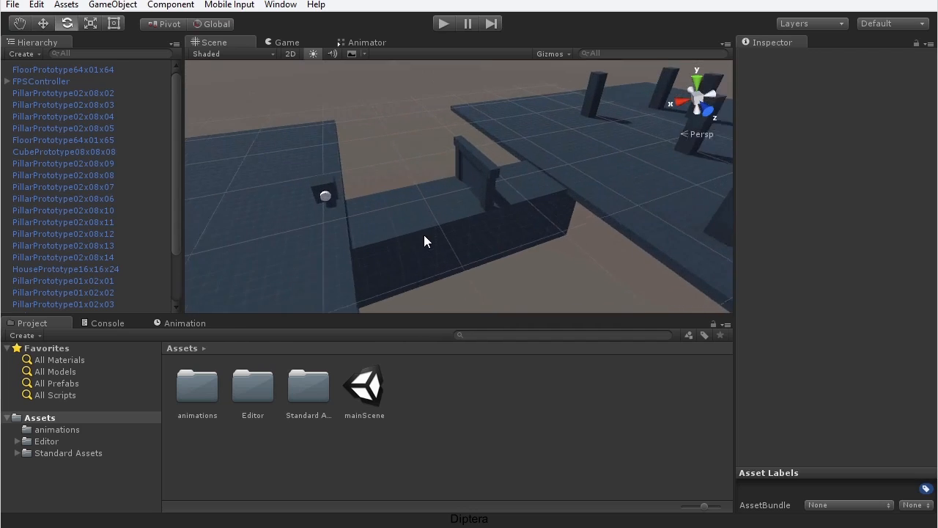
scroll(425, 235, up, 1)
alt+drag(385, 247, 459, 235)
middle_drag(459, 234, 543, 168)
scroll(535, 176, up, 3)
alt+drag(527, 183, 394, 284)
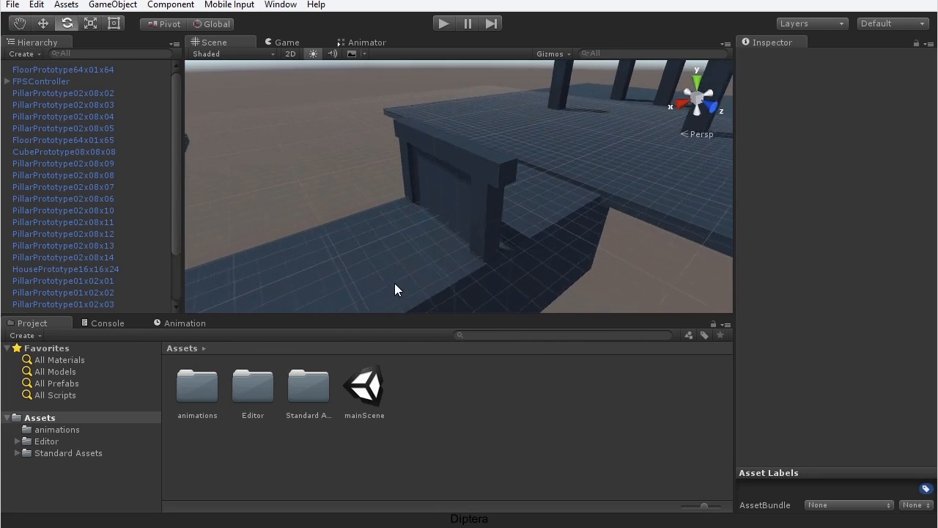
scroll(396, 286, up, 2)
alt+drag(478, 262, 475, 158)
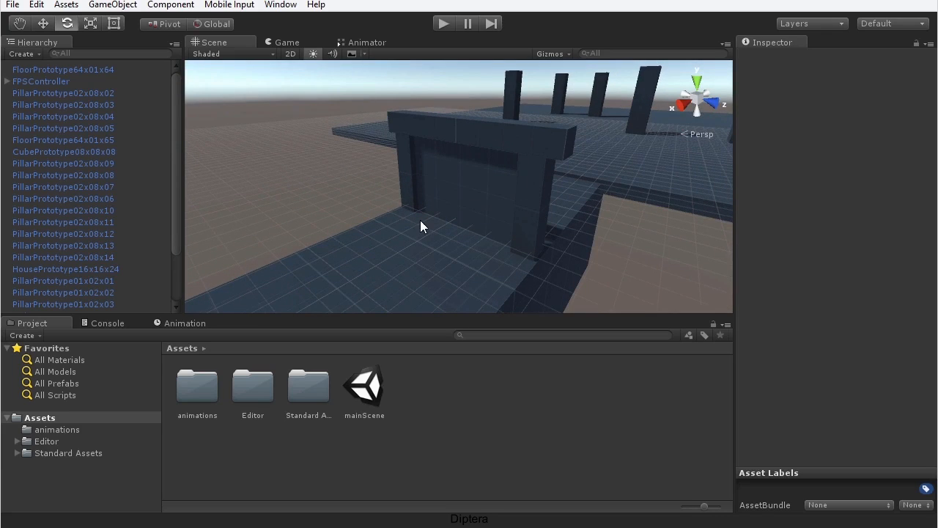
Try moving the door panel out of its frame, and undo the move.
click(463, 194)
key(w)
drag(460, 228, 499, 256)
key(ctrl+z)
Examine the player's starting area and the block with the white cylinder button.
scroll(404, 248, down, 2)
middle_drag(404, 248, 507, 171)
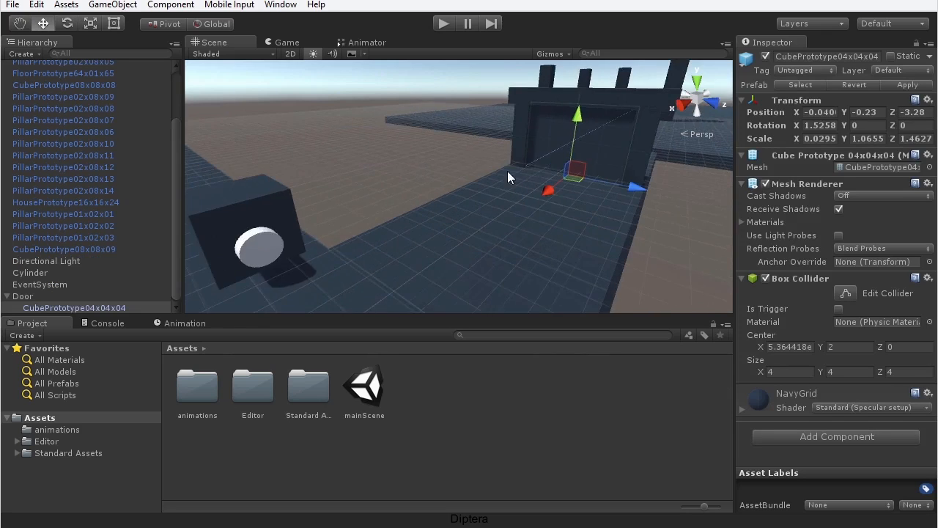
scroll(476, 185, down, 4)
middle_drag(445, 199, 555, 136)
scroll(483, 178, down, 4)
middle_drag(482, 177, 502, 186)
scroll(477, 223, up, 2)
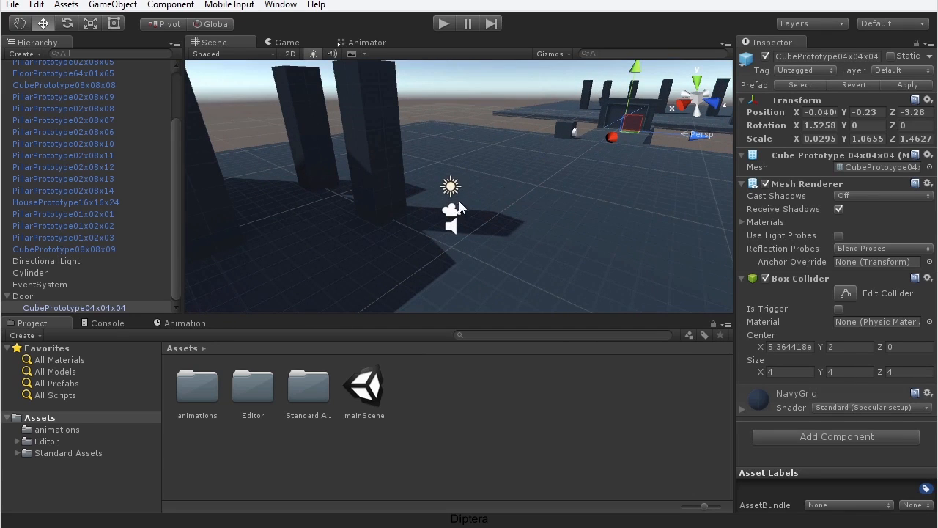
key(alt)
alt+drag(554, 180, 410, 256)
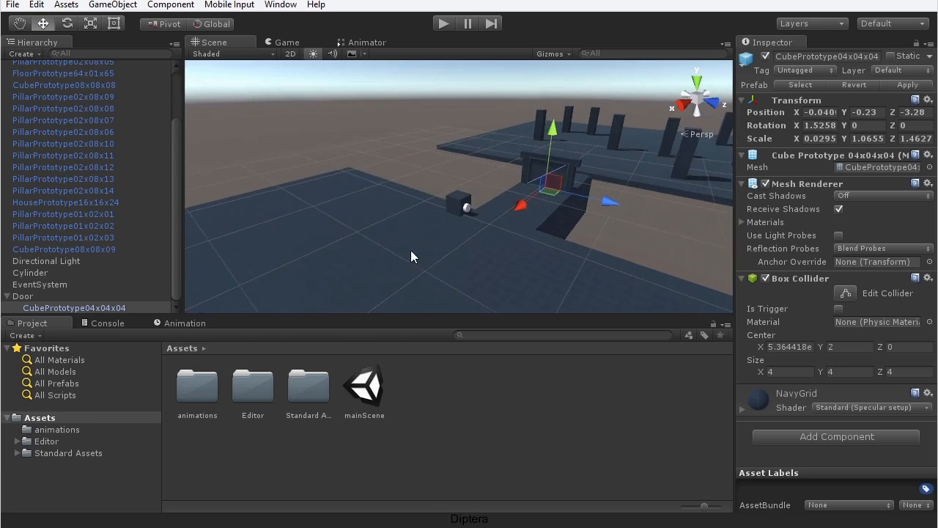
scroll(412, 251, up, 5)
middle_drag(513, 242, 476, 173)
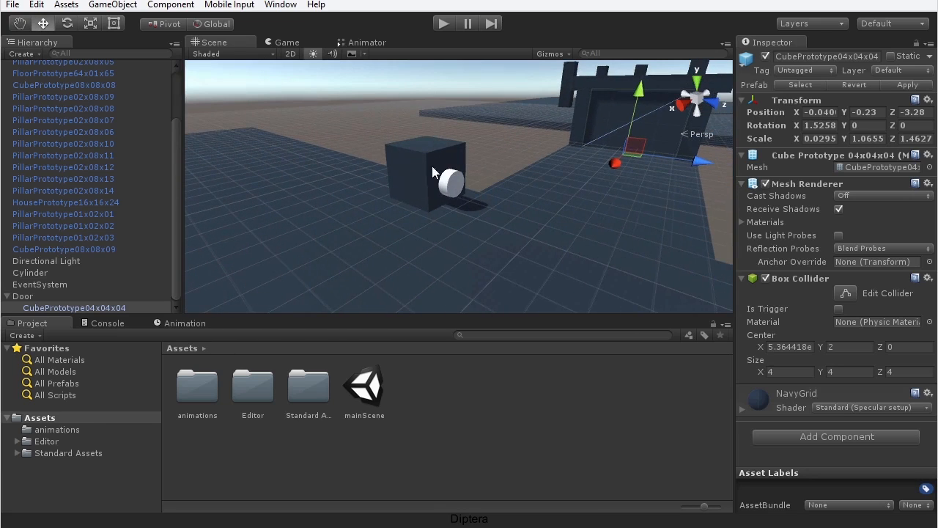
scroll(444, 196, up, 3)
Try moving the cylinder button along the Z axis, and undo the move.
click(446, 194)
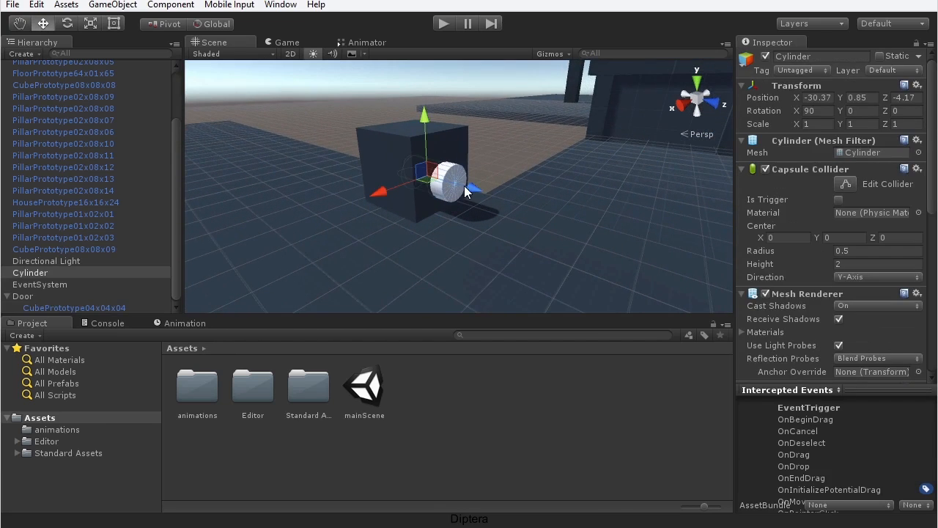
mouse_move(469, 192)
mouse_down()
mouse_move(462, 186)
mouse_move(481, 193)
mouse_up()
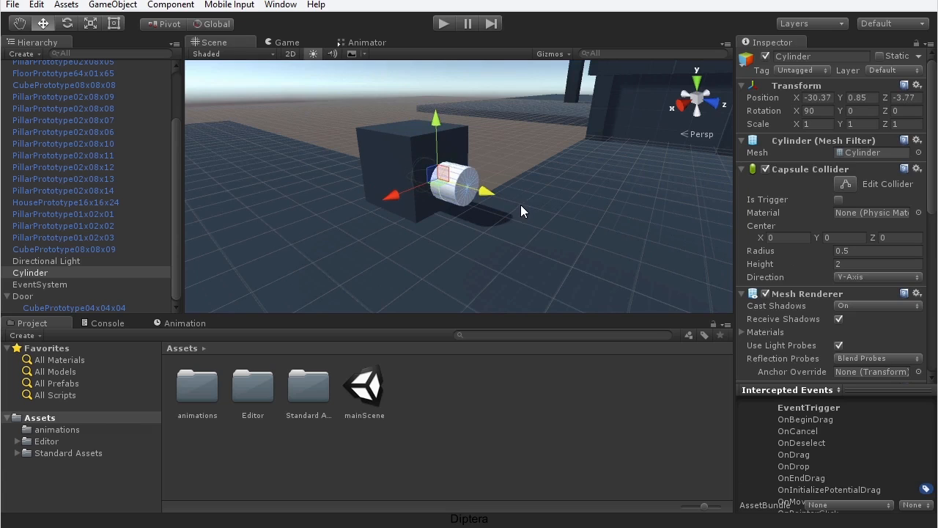
key(ctrl+z)
Examine the door and the pillar platform beyond it in relation to the button block.
middle_drag(567, 151, 415, 207)
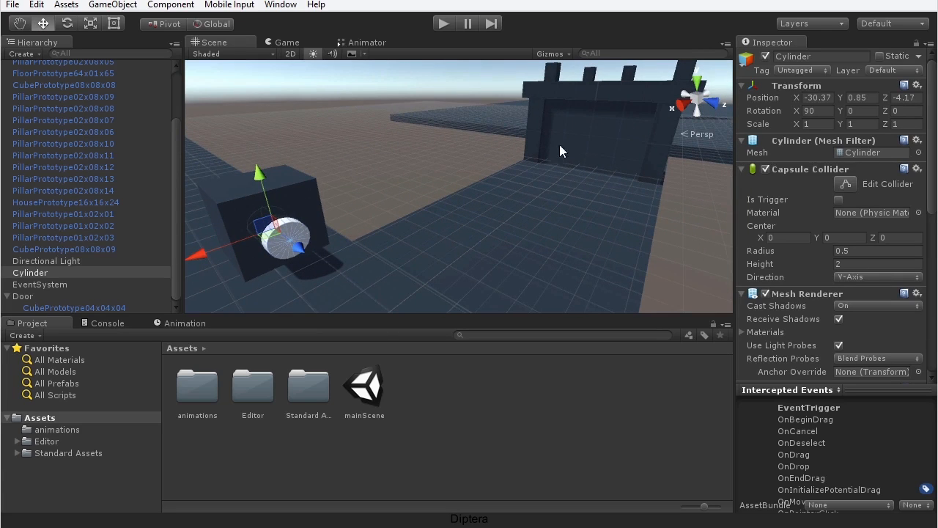
middle_drag(601, 136, 338, 283)
scroll(556, 153, down, 3)
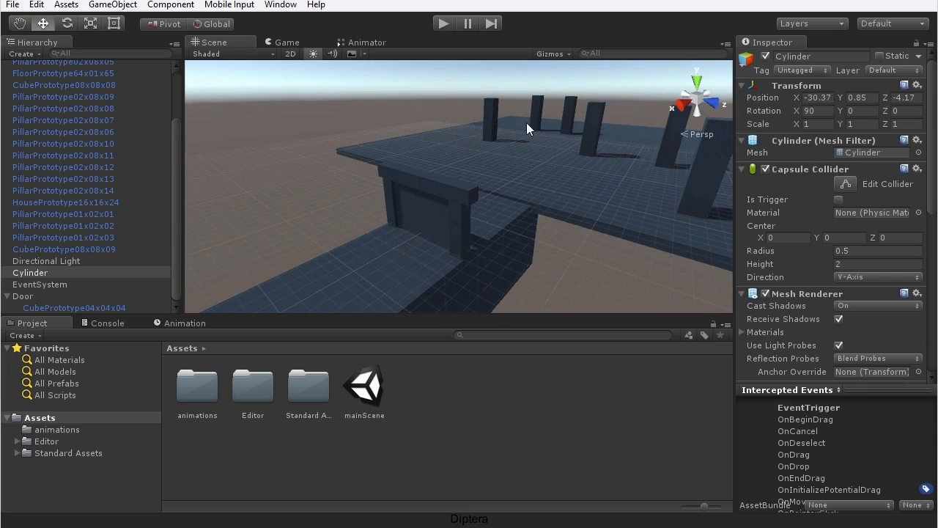
scroll(413, 189, down, 3)
middle_drag(354, 210, 517, 128)
middle_drag(578, 143, 476, 206)
scroll(476, 203, up, 3)
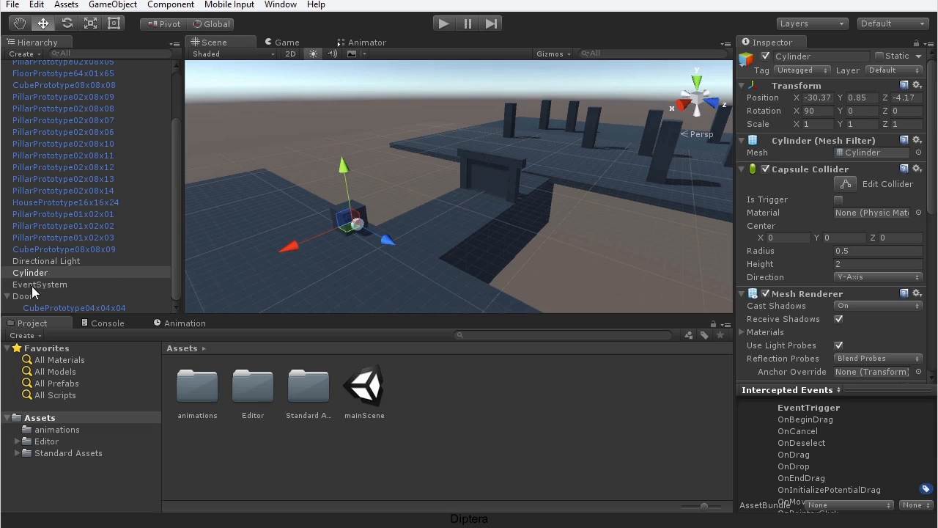
Collapse the Door object's children and run the scene in a maximized Game view.
click(6, 296)
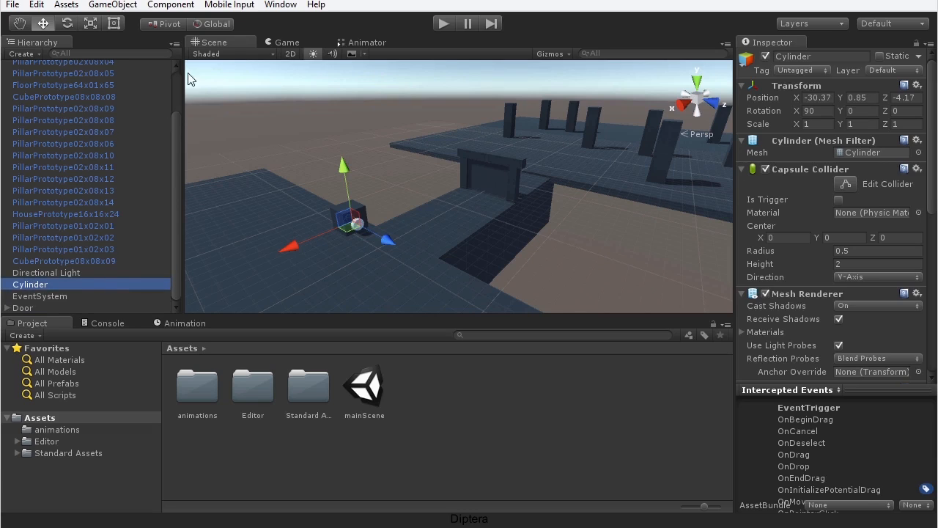
click(294, 42)
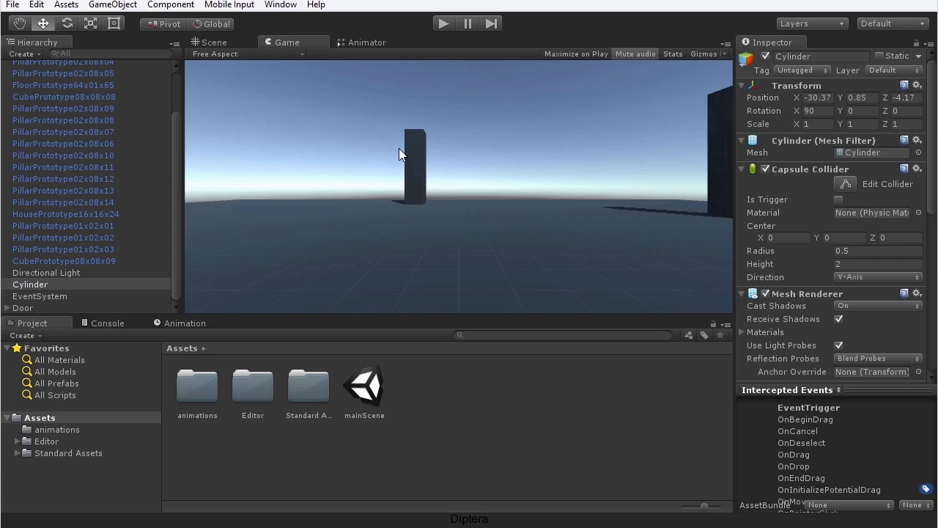
key(shift+space)
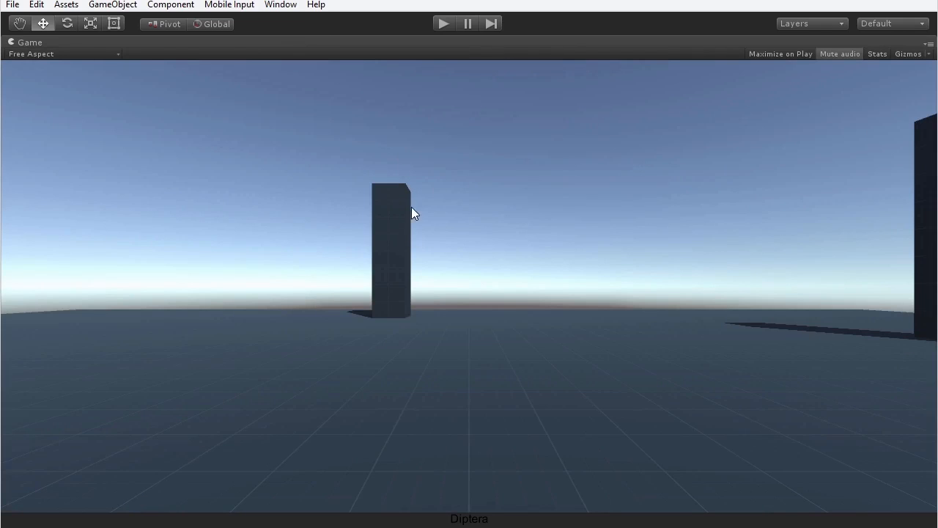
click(440, 27)
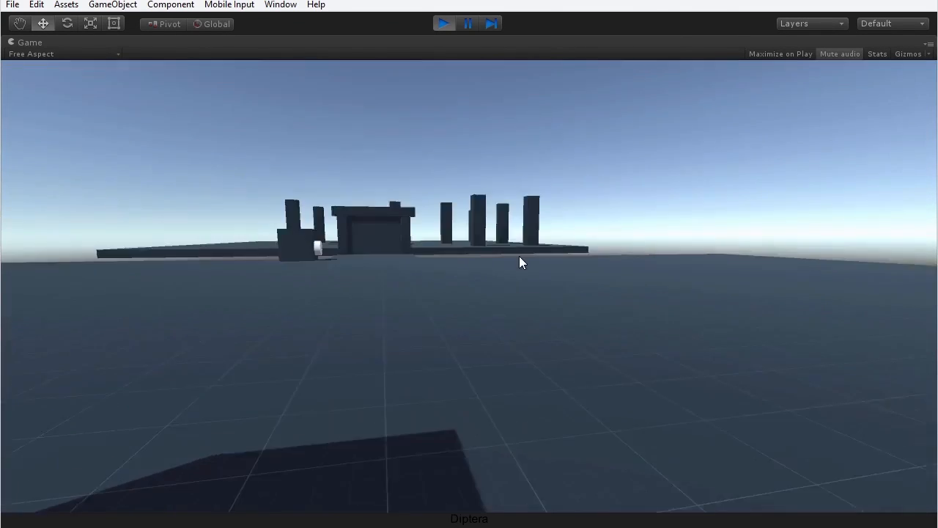
Walk the player across the platform up to the button block in front of the door.
key(w)
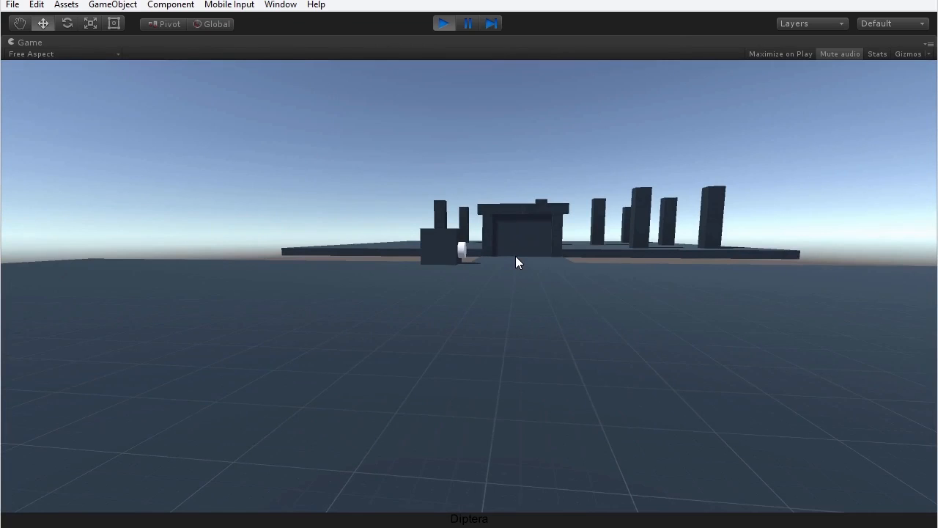
key(w)
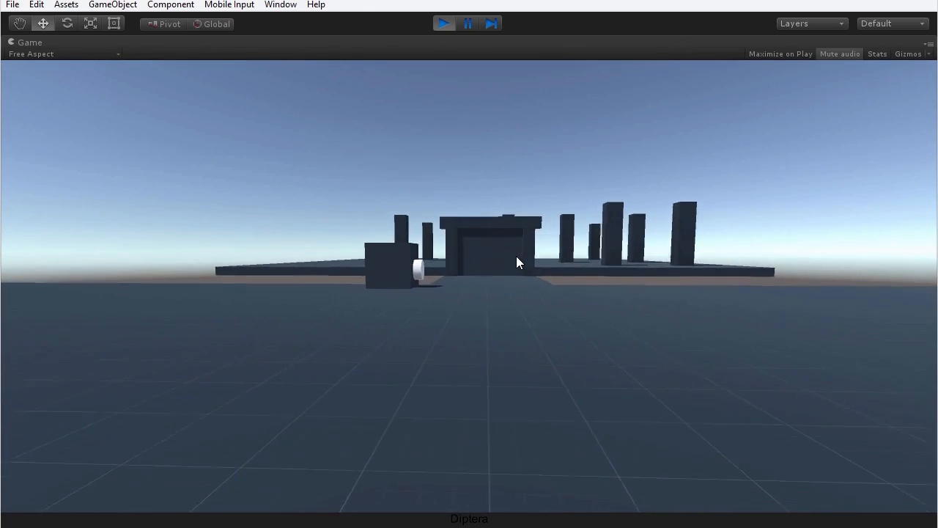
key(w)
key(w)
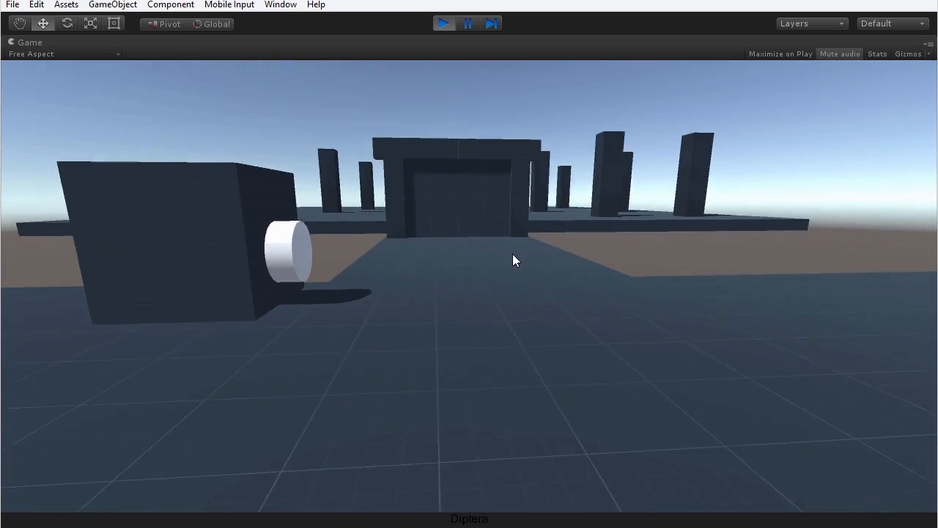
key(s)
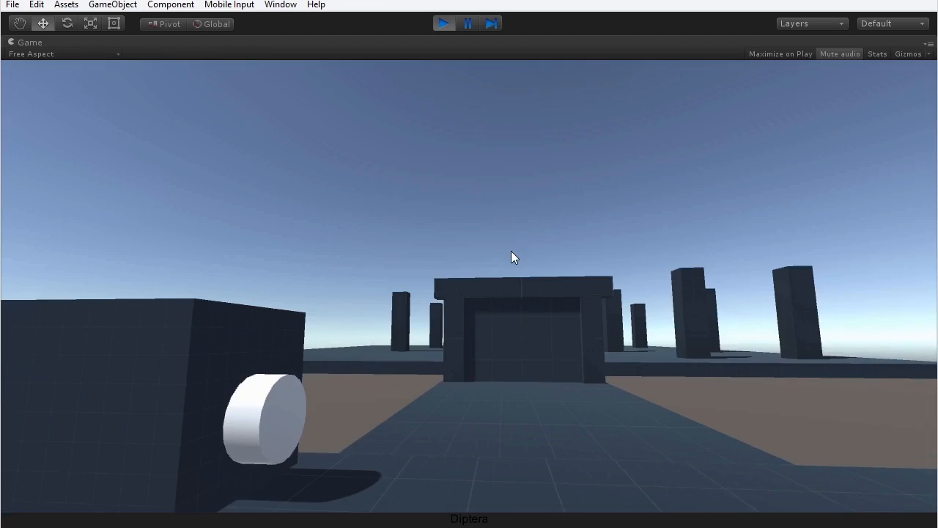
key(w)
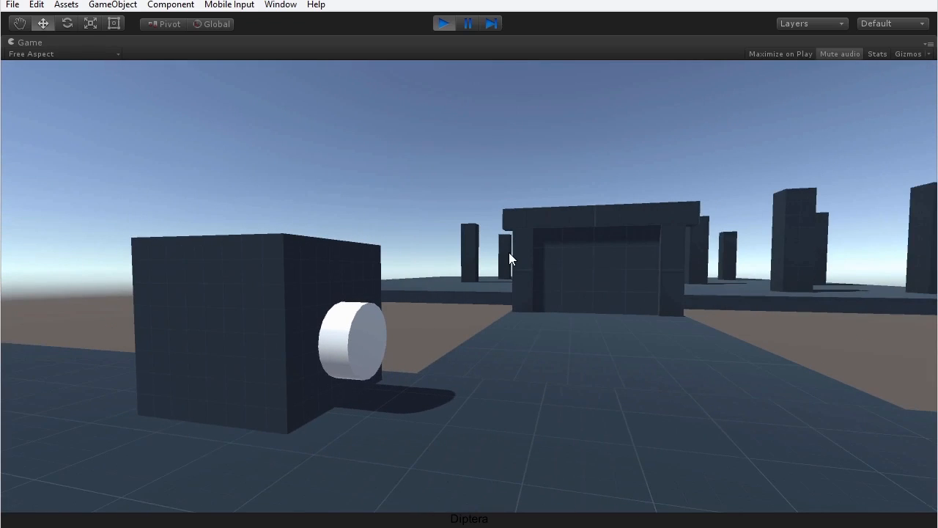
Examine the cylinder button and its block up close as the player, and stop the running scene.
key(w)
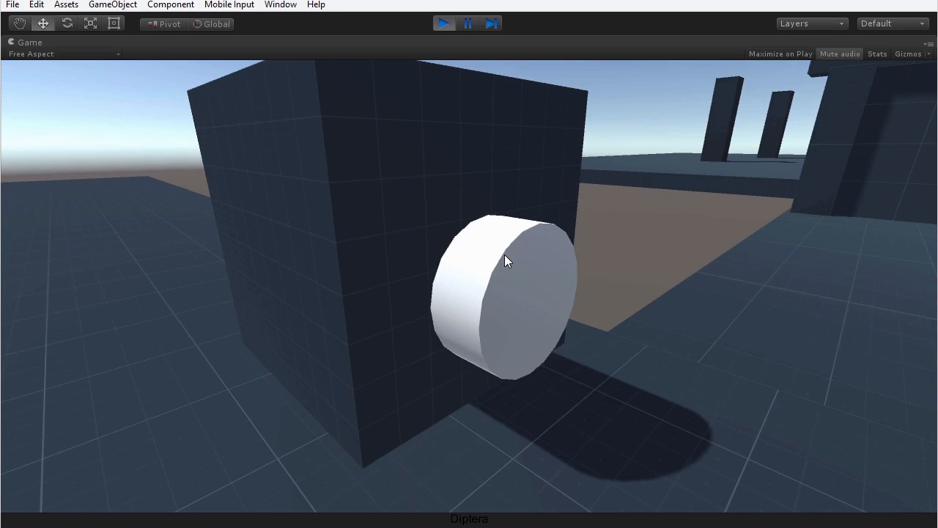
key(s)
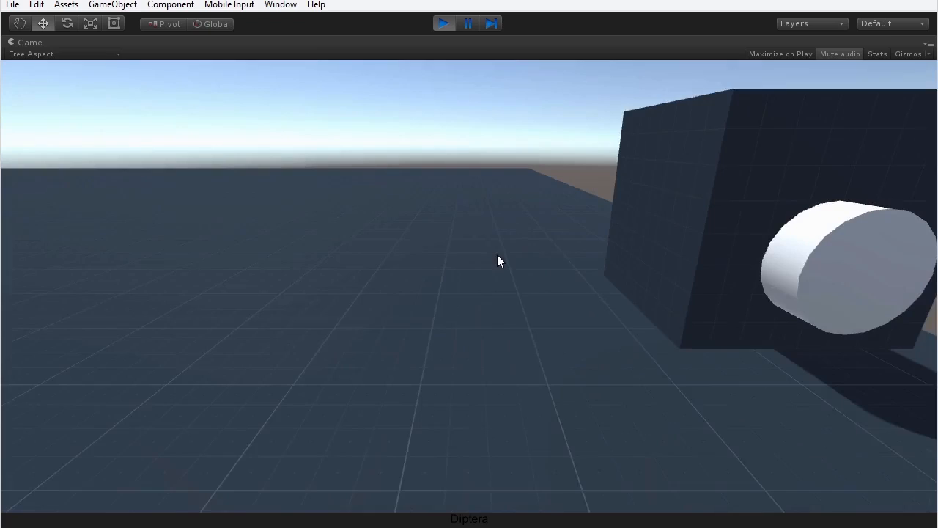
key(w)
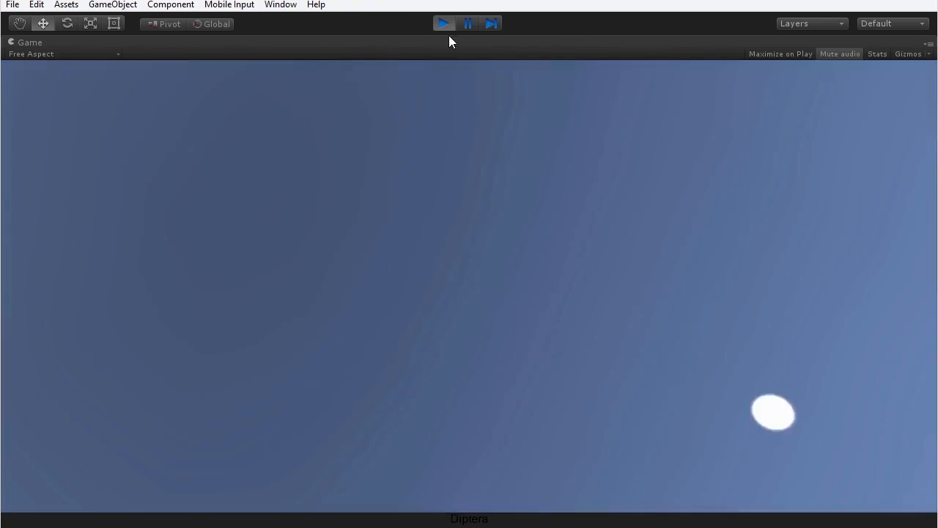
click(443, 23)
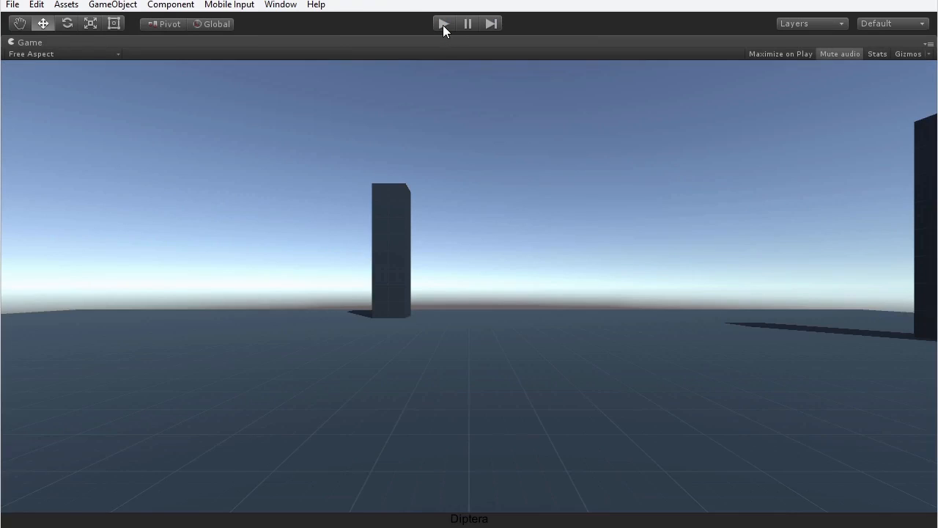
Run the scene again and walk the player across the platform up to the cylinder button beside the walkway.
key(ctrl+p)
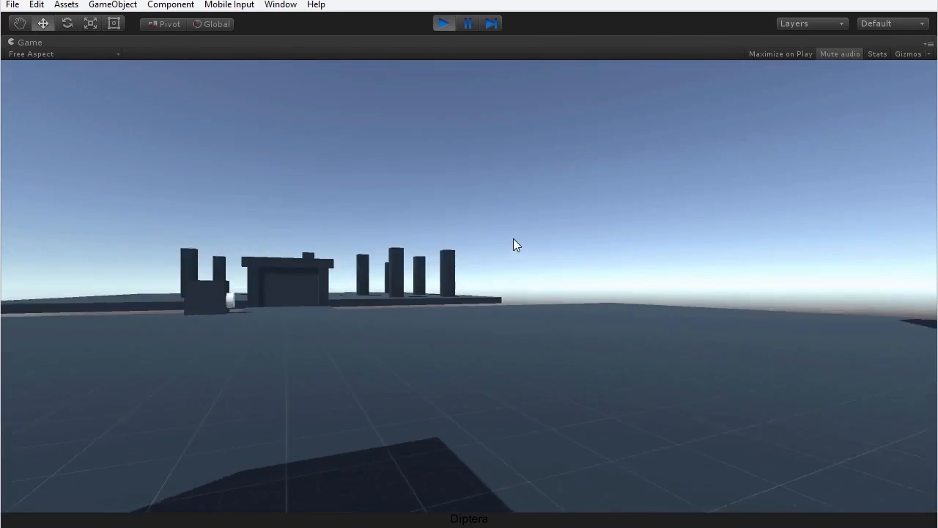
key(w)
key(w)
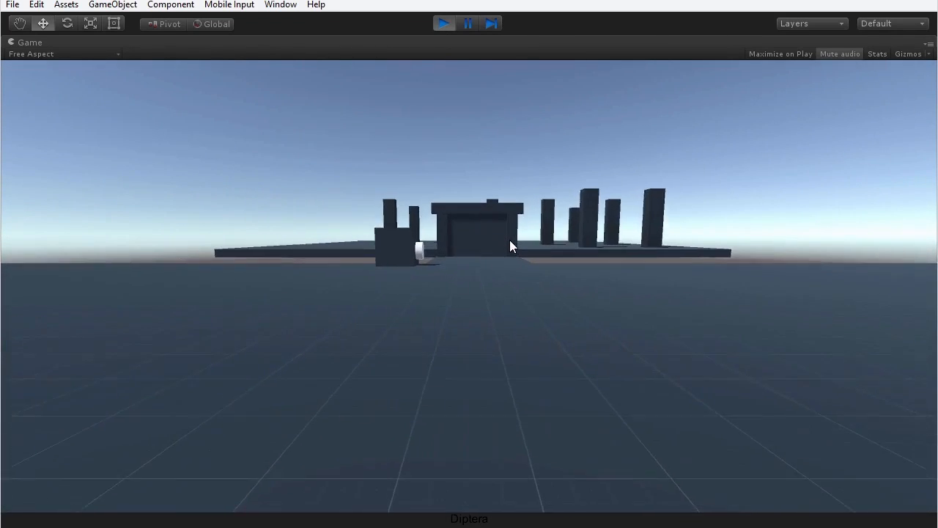
key(w)
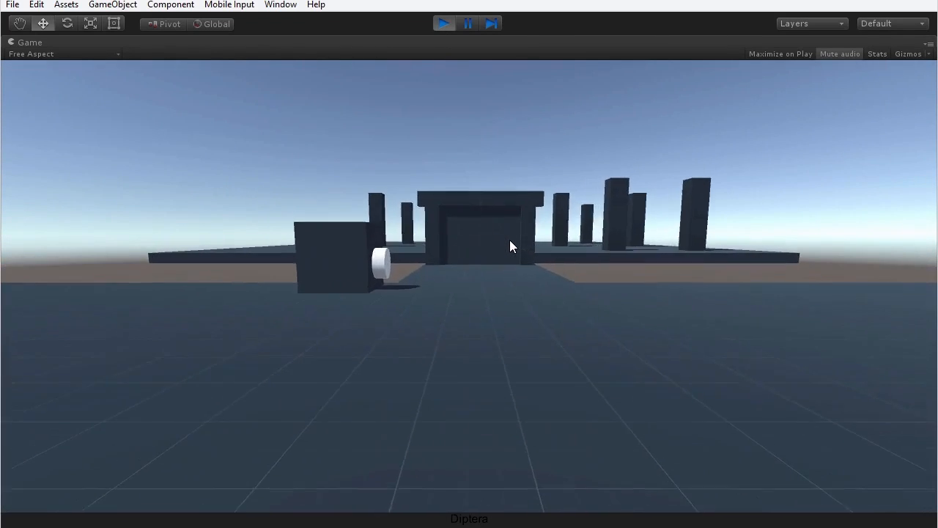
key(w)
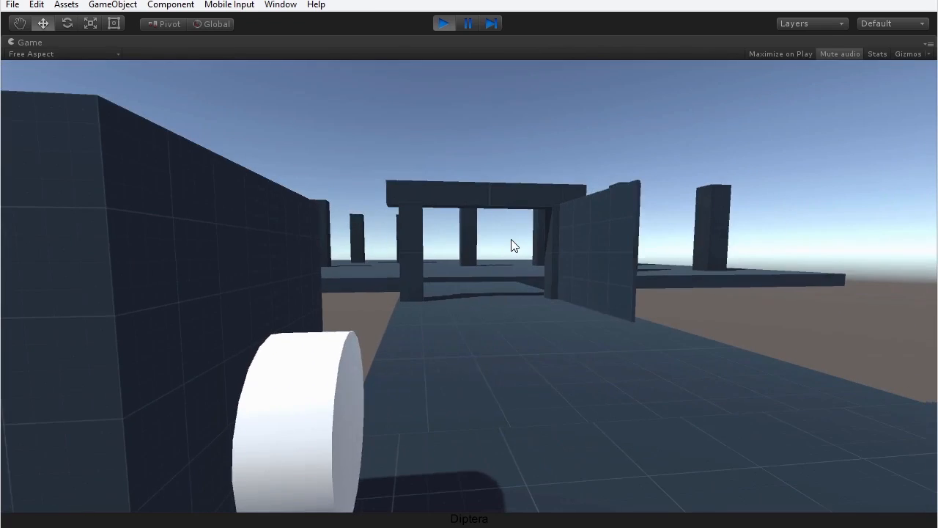
Walk the player along the walkway through the open doorway towards the pillar platform, and stop the scene.
key(w)
key(w)
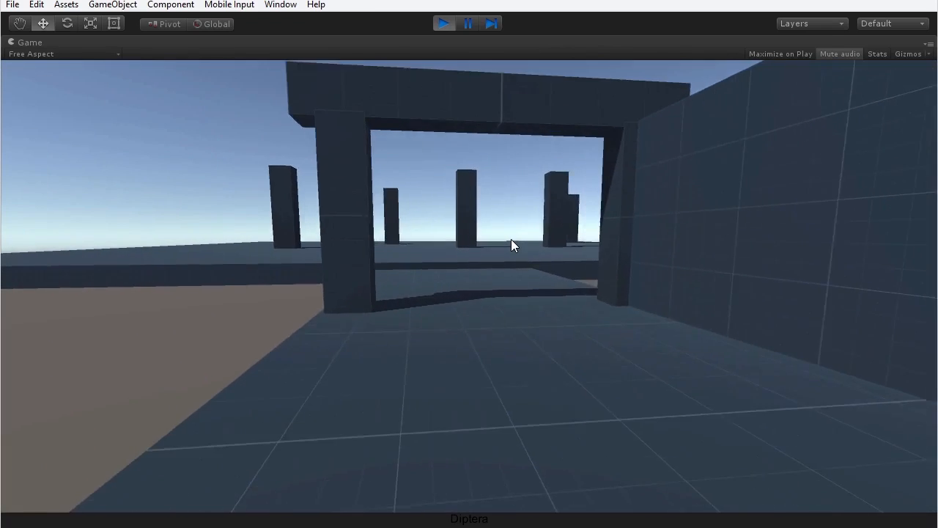
key(w)
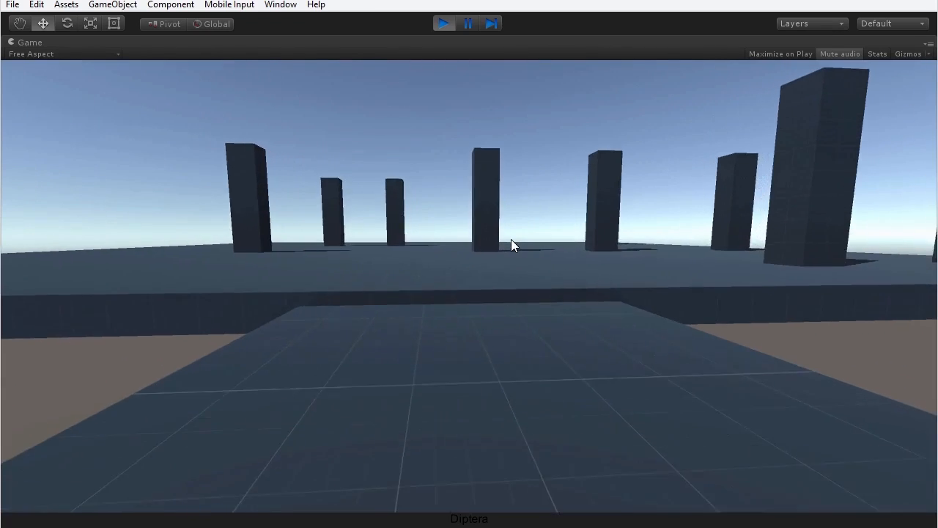
key(w)
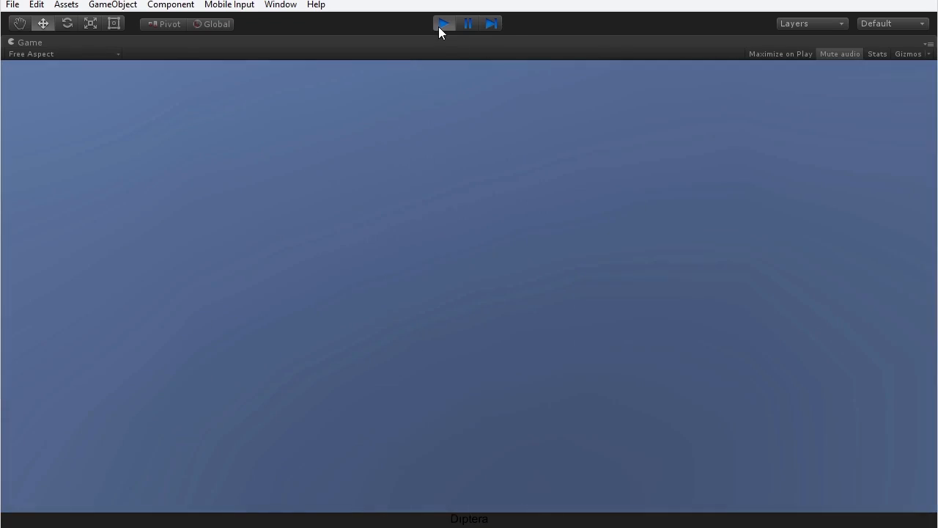
click(443, 24)
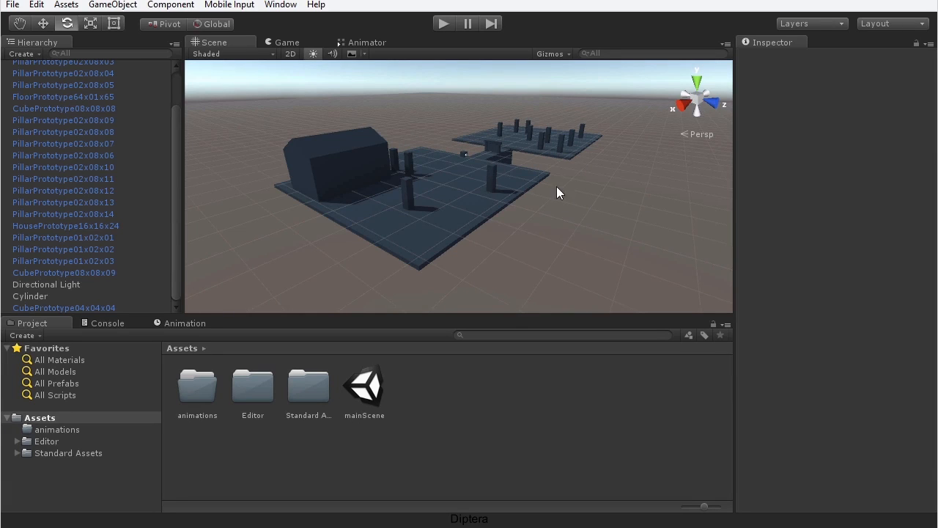
Focus on the button block CubePrototype08x08x09 to inspect it with the door behind it, and clear the selection.
scroll(482, 208, up, 5)
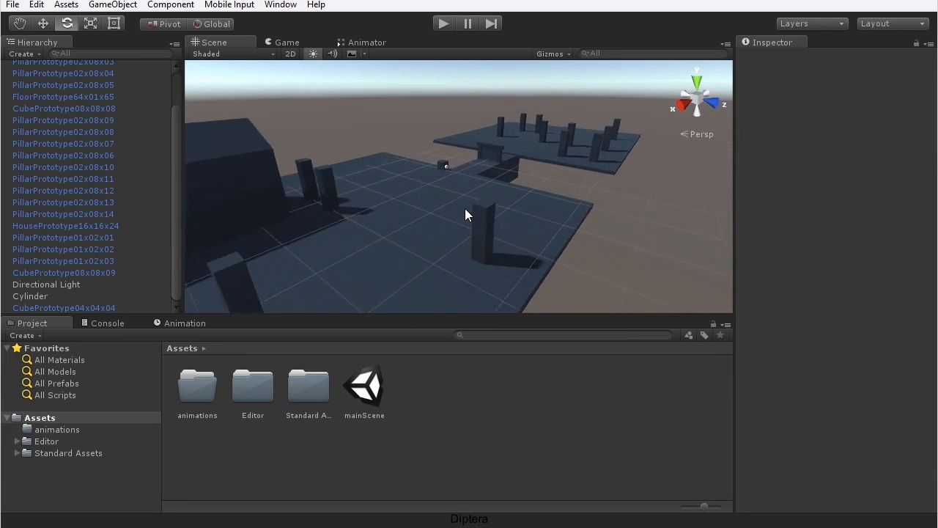
scroll(464, 208, up, 4)
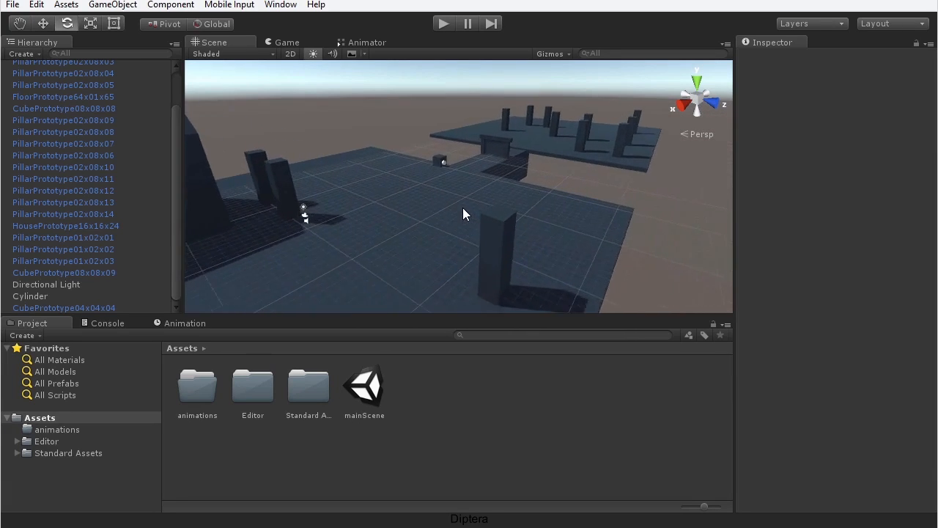
click(438, 161)
key(f)
alt+drag(438, 161, 594, 123)
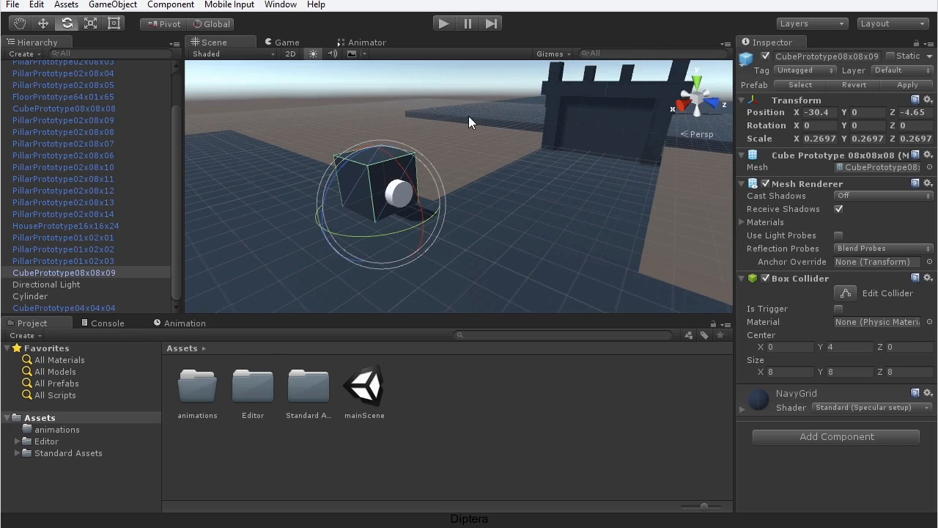
click(342, 97)
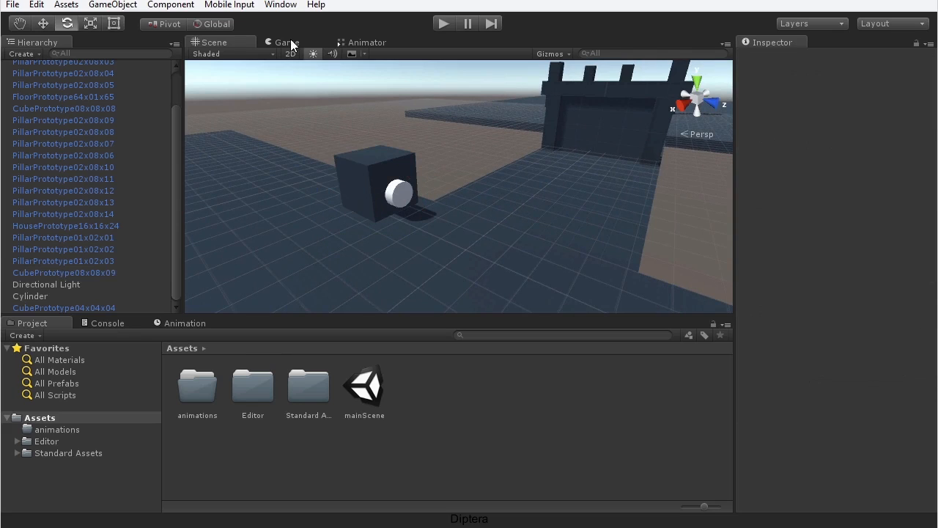
Run the scene in the Game view, inspect the closed door up close as the player, and stop playback.
click(287, 42)
click(440, 24)
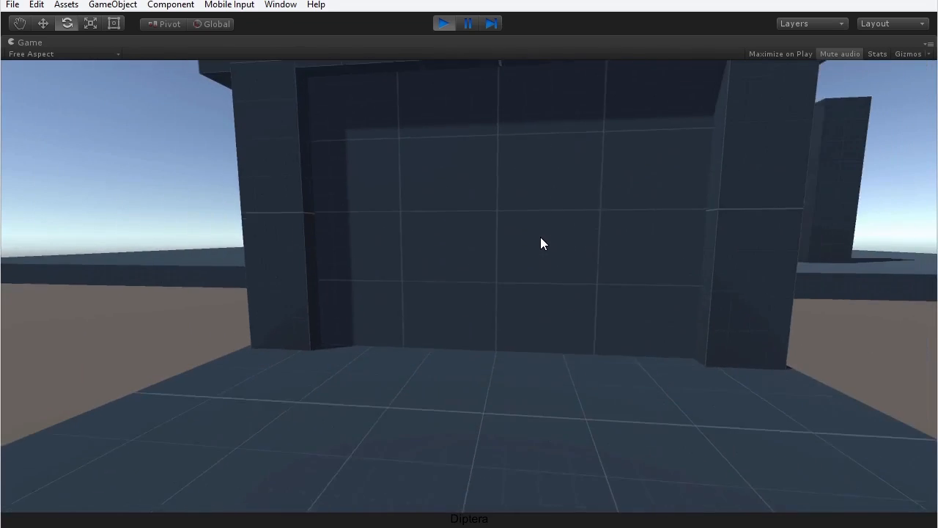
click(445, 24)
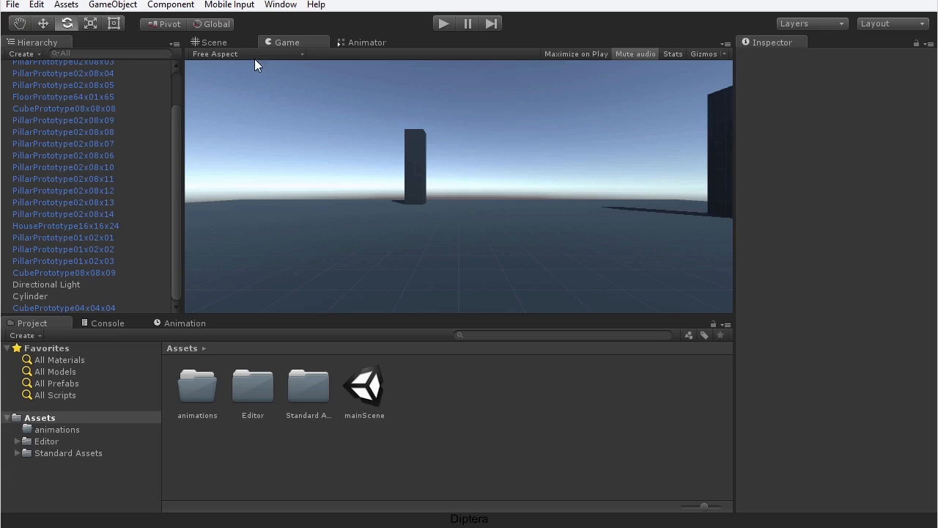
Return to the Scene view and focus on the FPSController to review its First Person Controller settings.
click(229, 41)
scroll(420, 157, down, 7)
middle_drag(429, 207, 462, 196)
alt+drag(461, 197, 448, 224)
key(e)
alt+drag(687, 157, 506, 212)
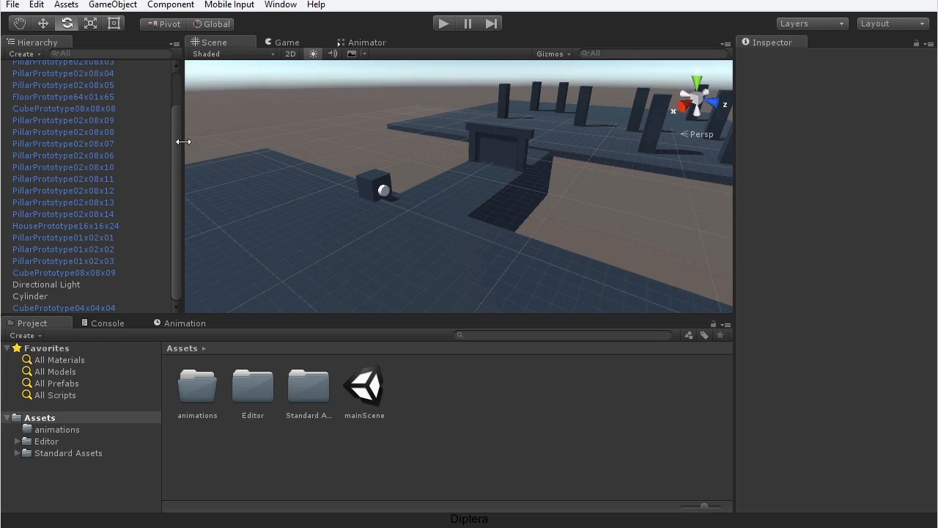
drag(176, 277, 180, 201)
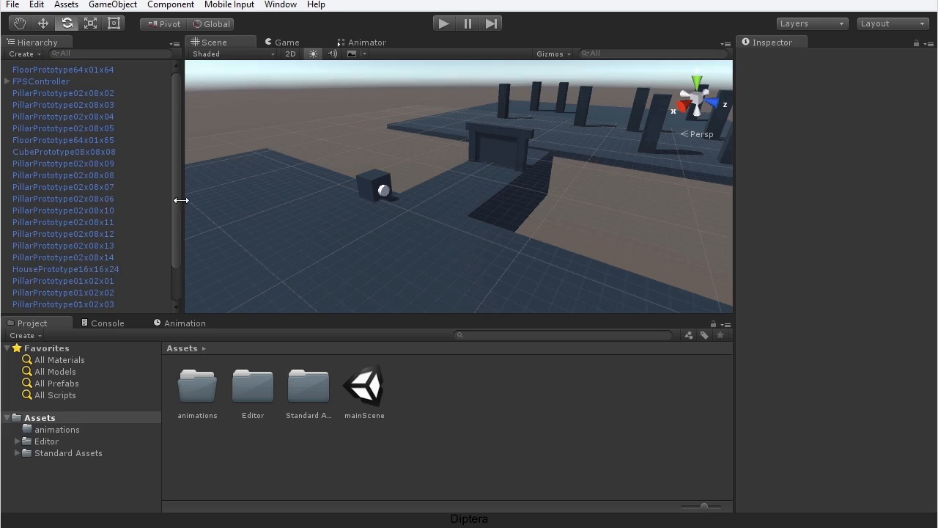
double_click(57, 80)
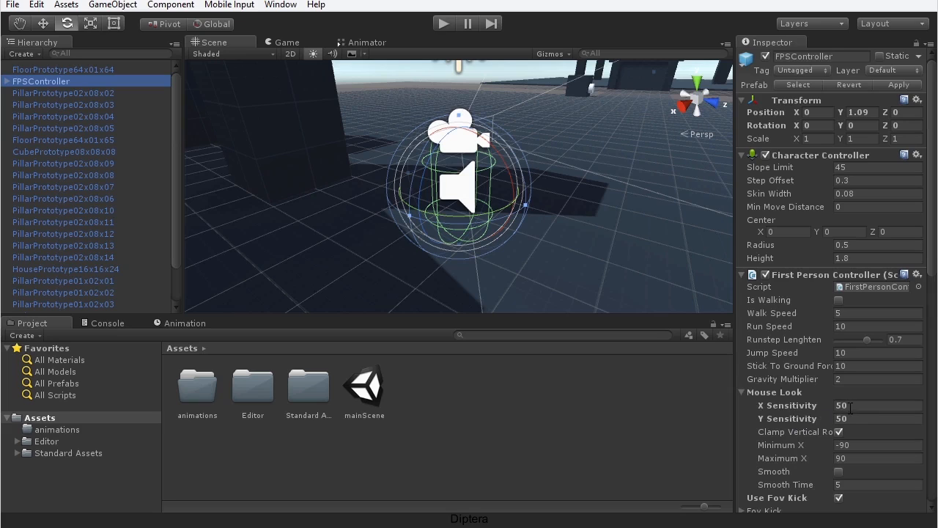
Run the scene in a maximized Game view, walk the player to the cylinder button block, and stop the scene.
click(297, 42)
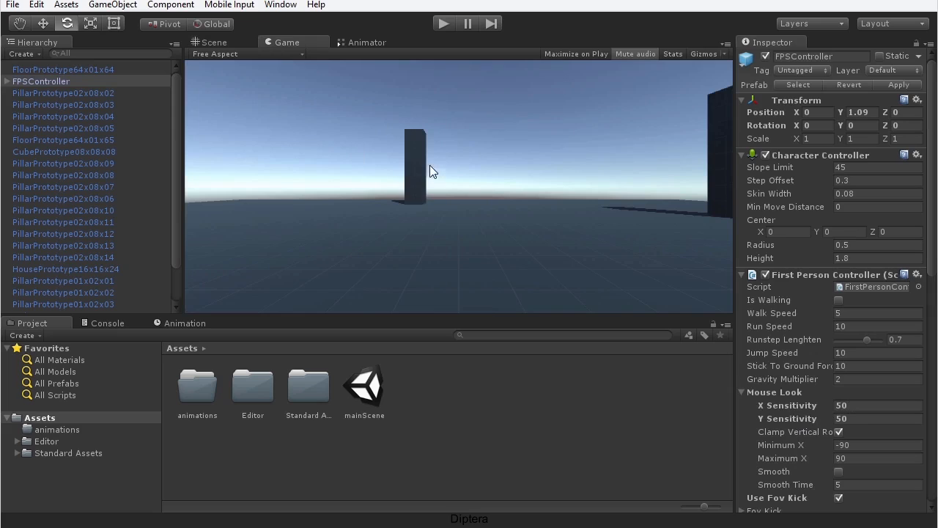
key(shift+space)
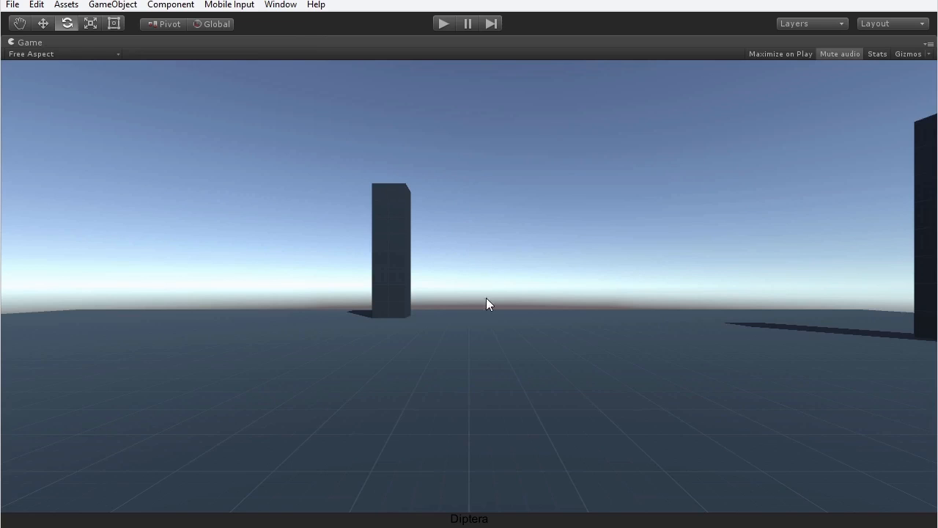
click(443, 23)
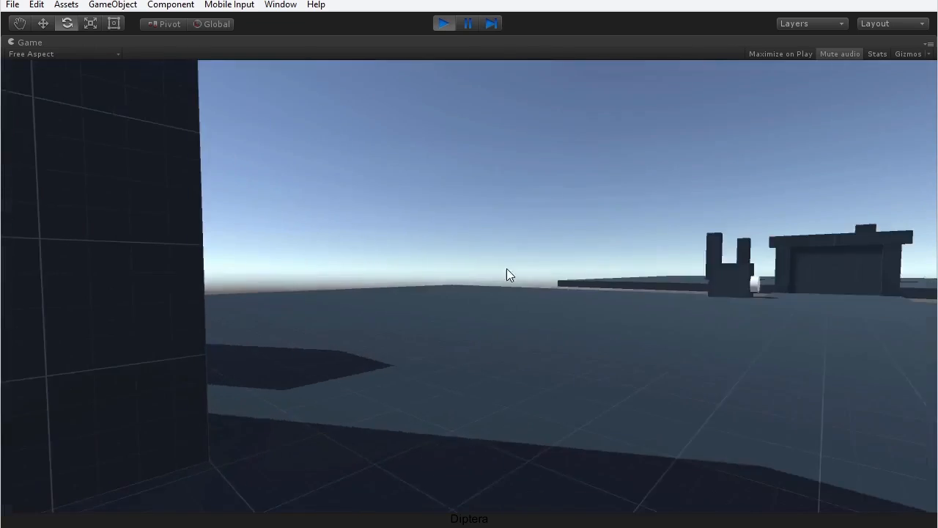
key(w)
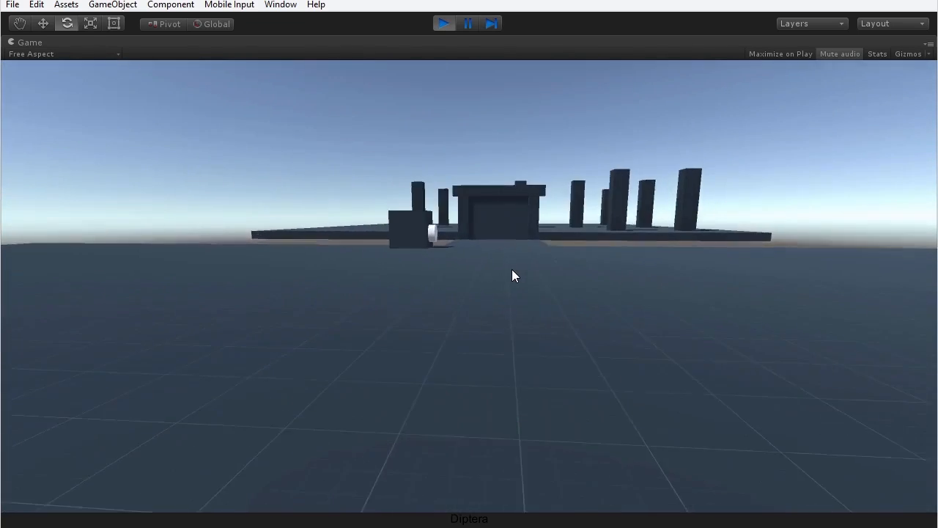
key(w)
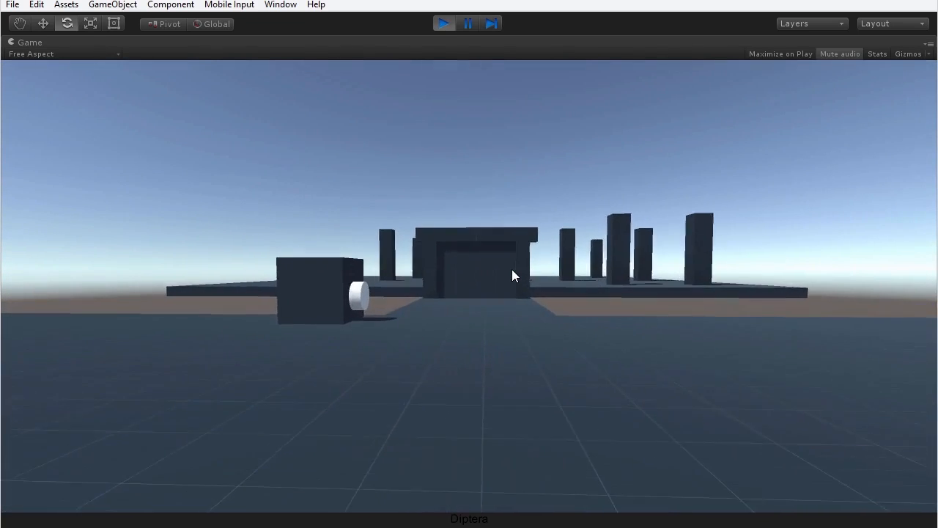
key(w)
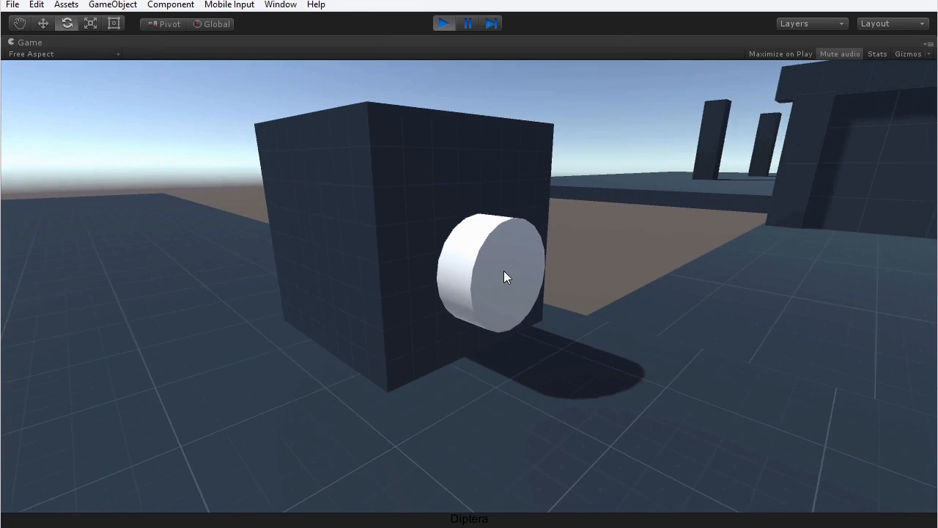
key(w)
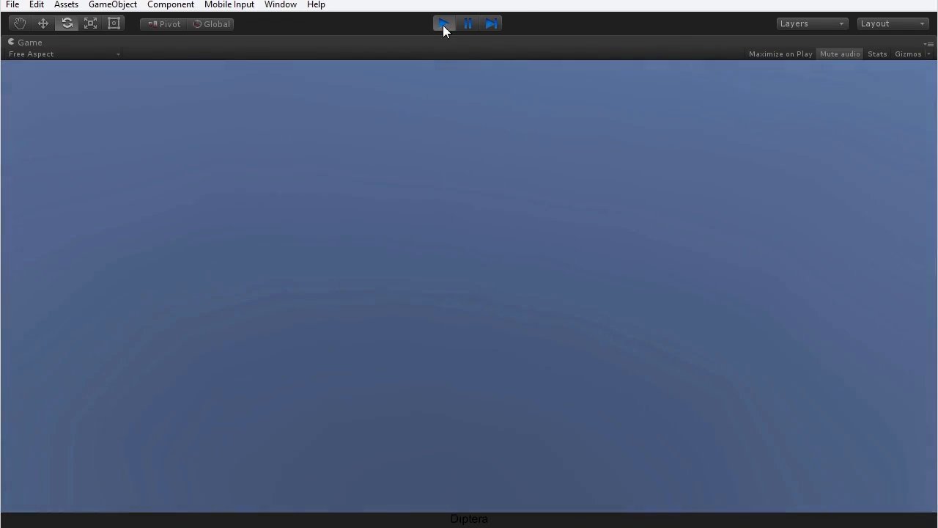
click(443, 24)
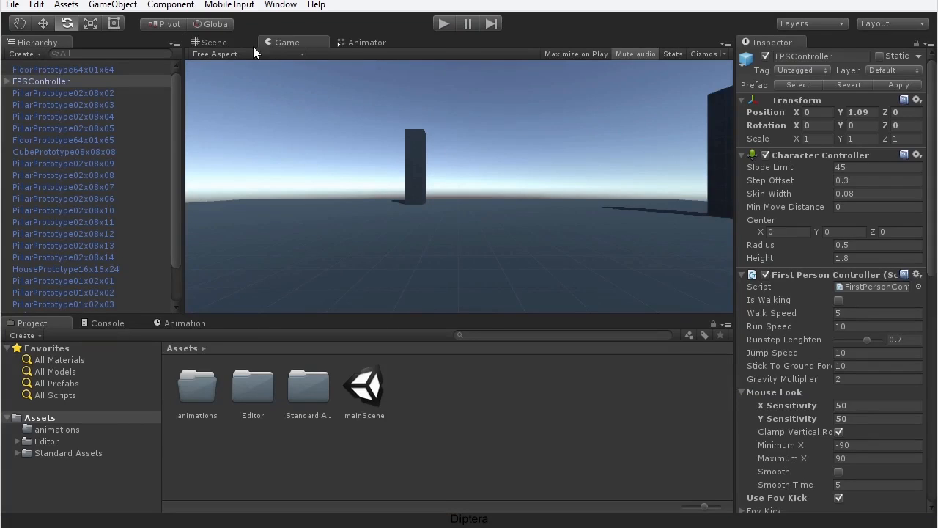
Return to the Scene view, deselect the FPSController and examine the button block, walkway and door.
click(219, 42)
scroll(408, 192, down, 4)
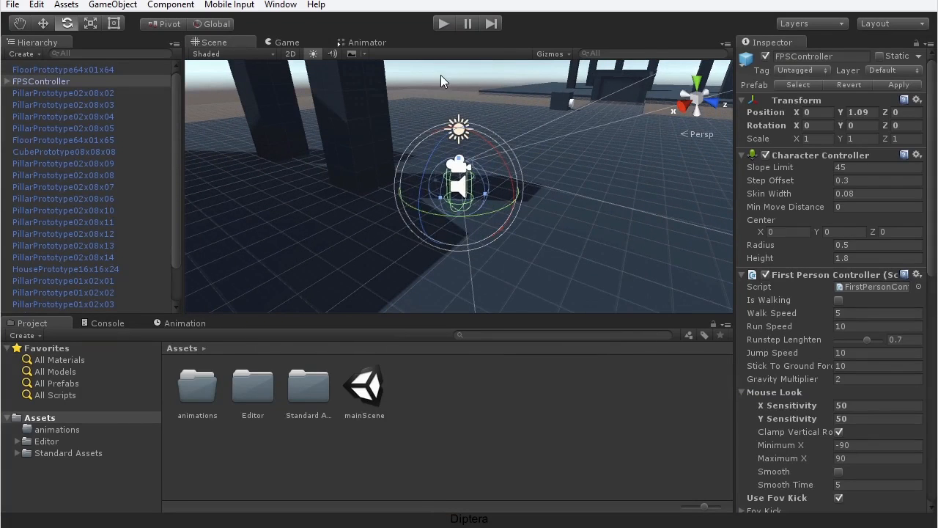
click(440, 75)
middle_drag(593, 187, 328, 281)
middle_drag(508, 182, 140, 315)
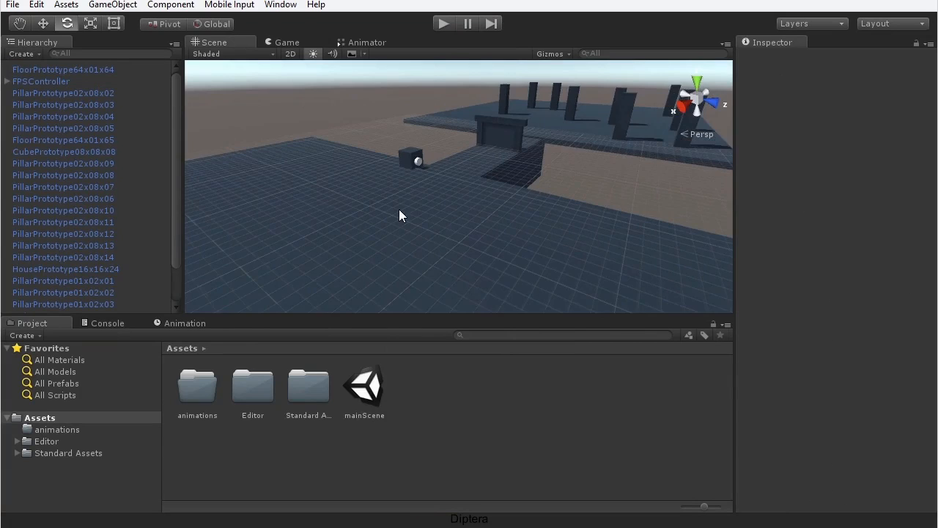
scroll(397, 208, up, 6)
alt+drag(509, 144, 500, 151)
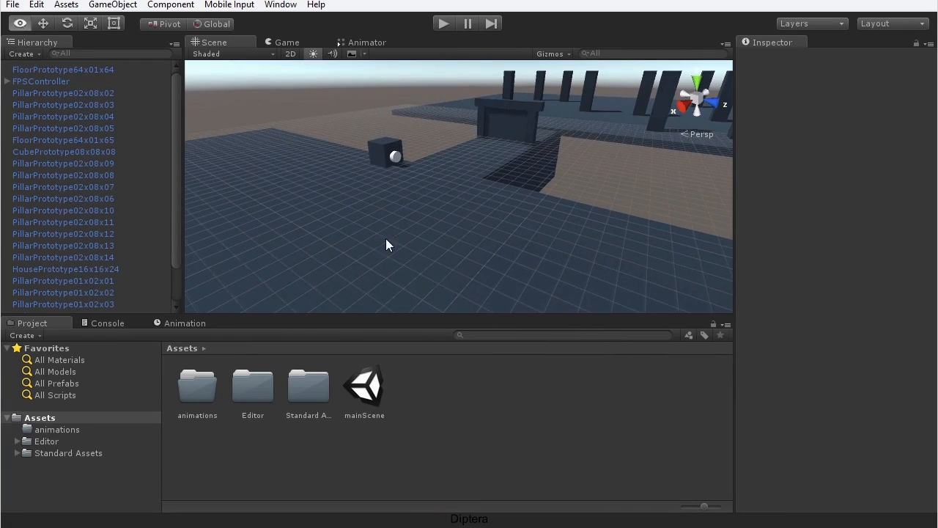
Select the door panel CubePrototype04x04x04, focus on it in its frame and activate the Move tool.
click(503, 124)
key(f)
alt+drag(465, 231, 465, 199)
scroll(470, 200, up, 5)
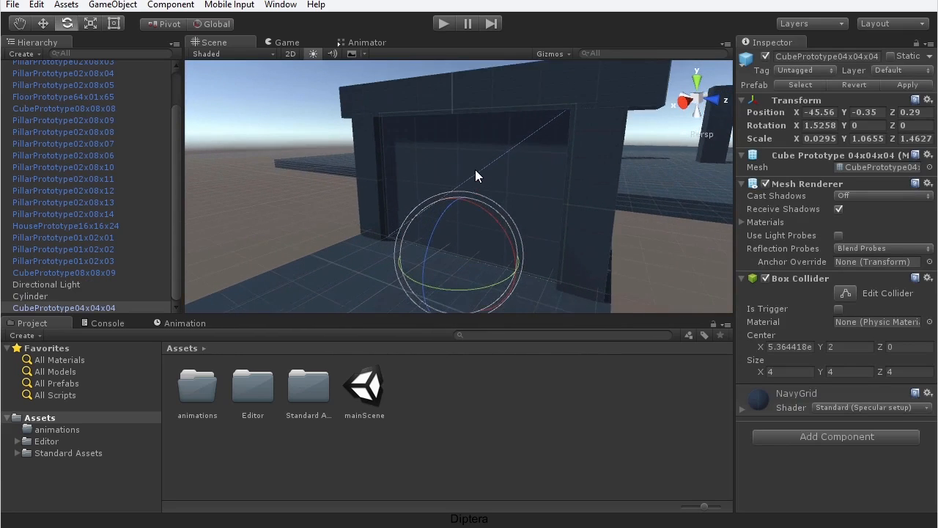
scroll(475, 169, up, 3)
scroll(475, 170, down, 3)
key(w)
middle_drag(478, 194, 481, 168)
alt+drag(481, 168, 520, 169)
middle_drag(520, 169, 499, 200)
scroll(481, 195, down, 3)
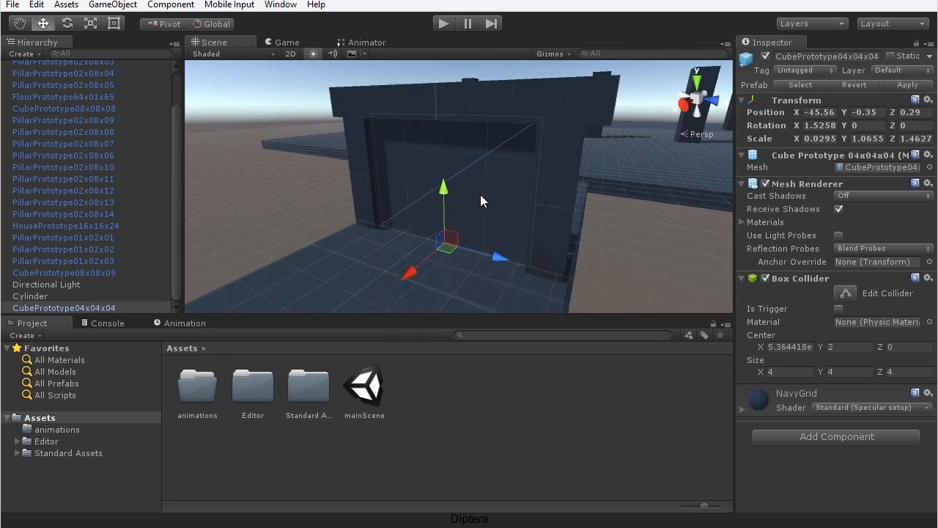
scroll(481, 198, down, 2)
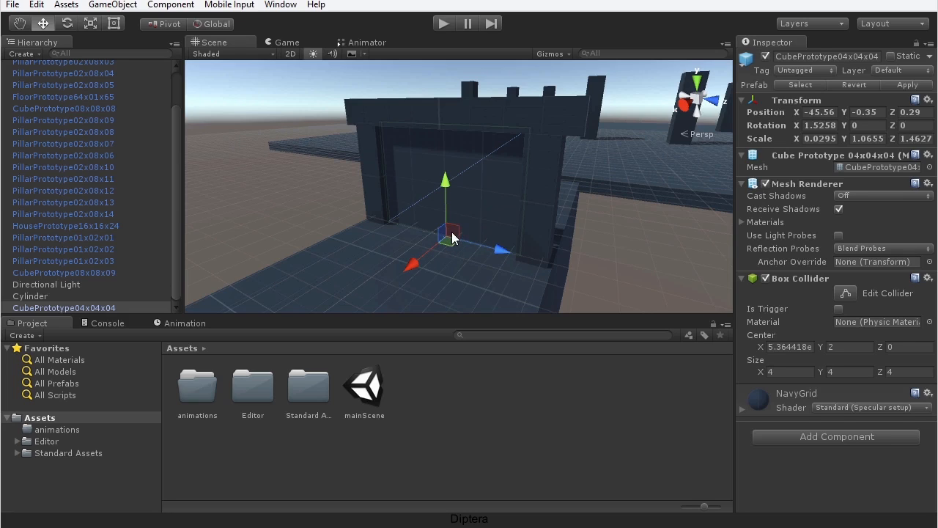
Compare the door panel's center and pivot handle positions, try rotating the panel about its Y axis, and undo the rotation.
click(162, 25)
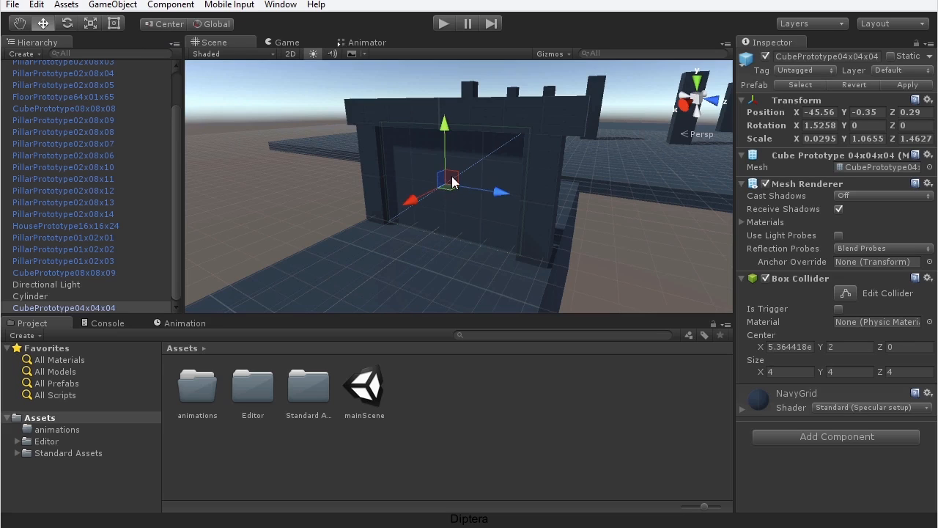
click(165, 23)
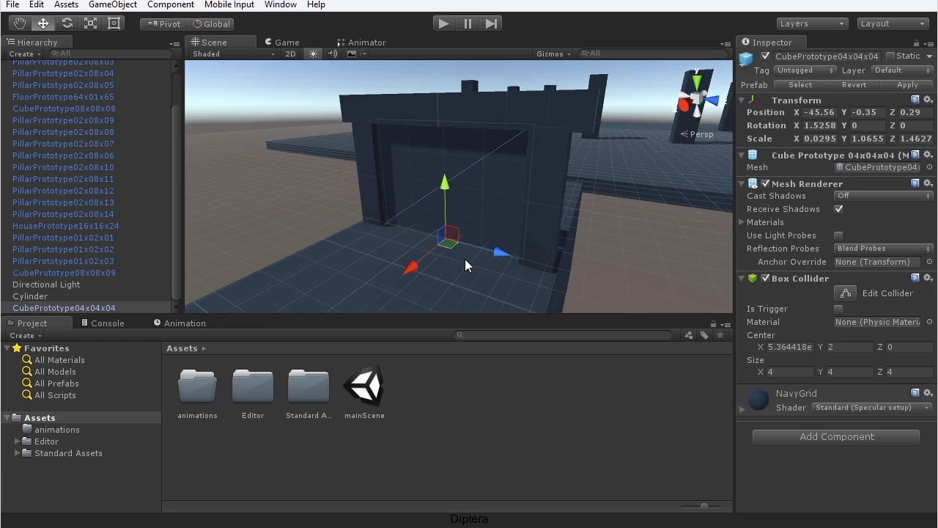
key(e)
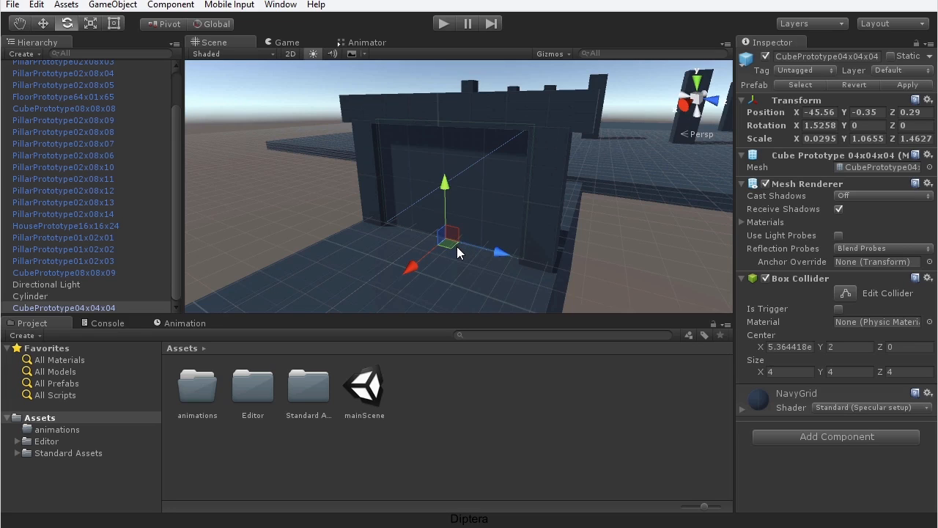
drag(436, 275, 609, 258)
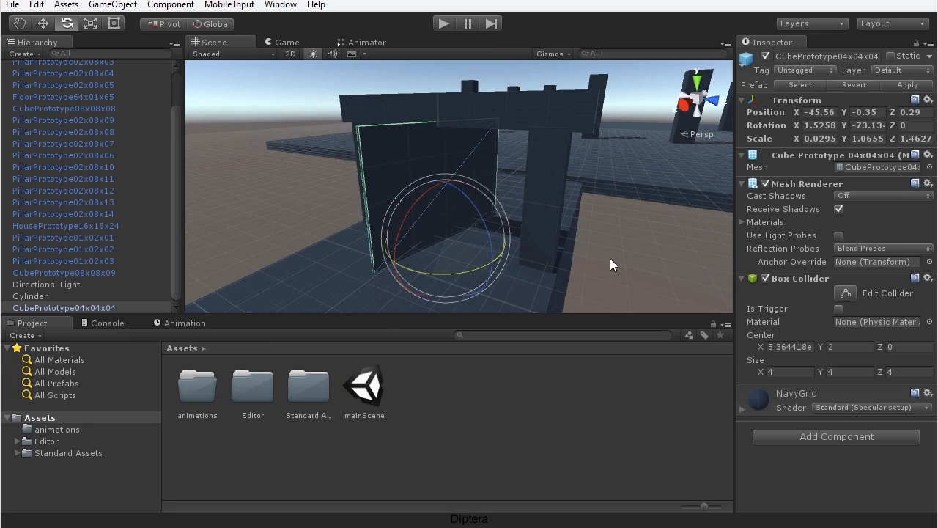
key(ctrl+z)
Examine the lower corner of the door panel where its side edge meets the frame pillar.
middle_drag(527, 228, 441, 195)
alt+drag(398, 229, 644, 239)
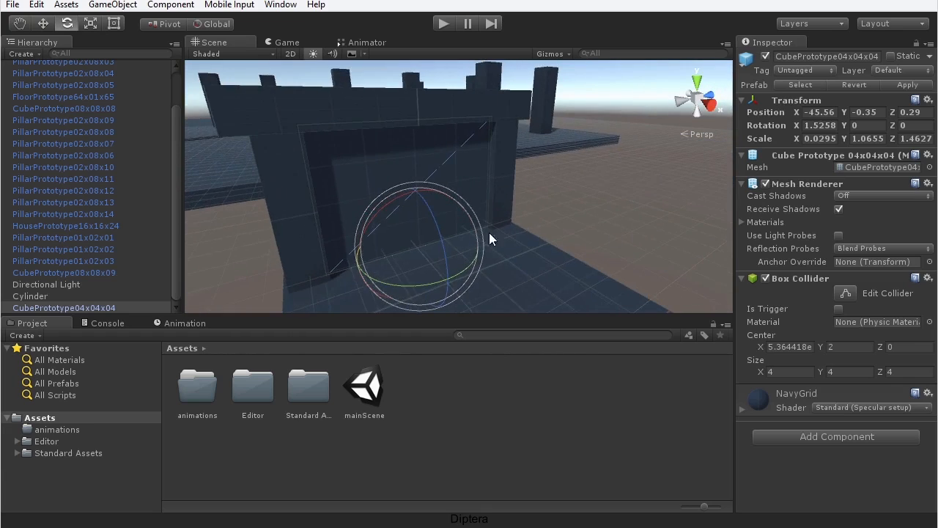
scroll(474, 249, up, 3)
scroll(474, 250, up, 3)
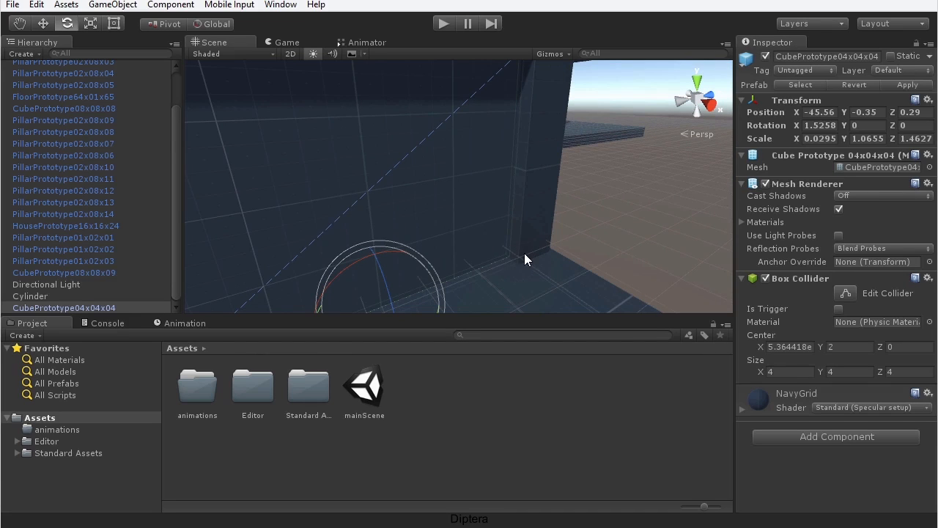
scroll(524, 252, down, 3)
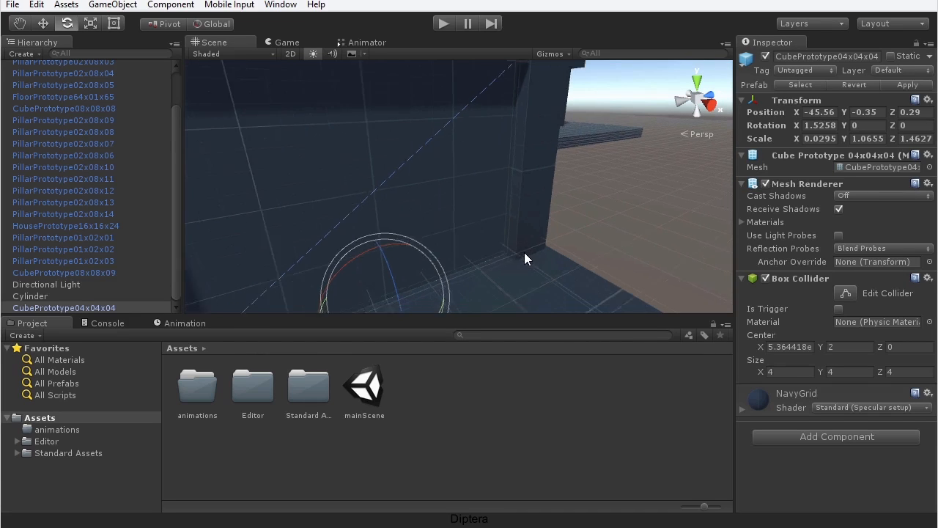
scroll(524, 252, up, 3)
middle_drag(524, 251, 538, 222)
alt+drag(538, 222, 537, 251)
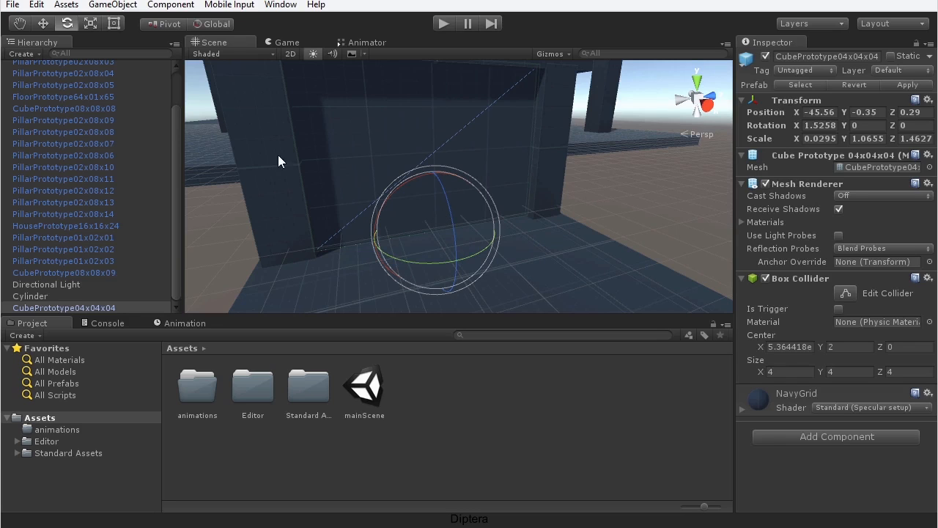
Create an empty game object and name it DoorHinge.
click(112, 4)
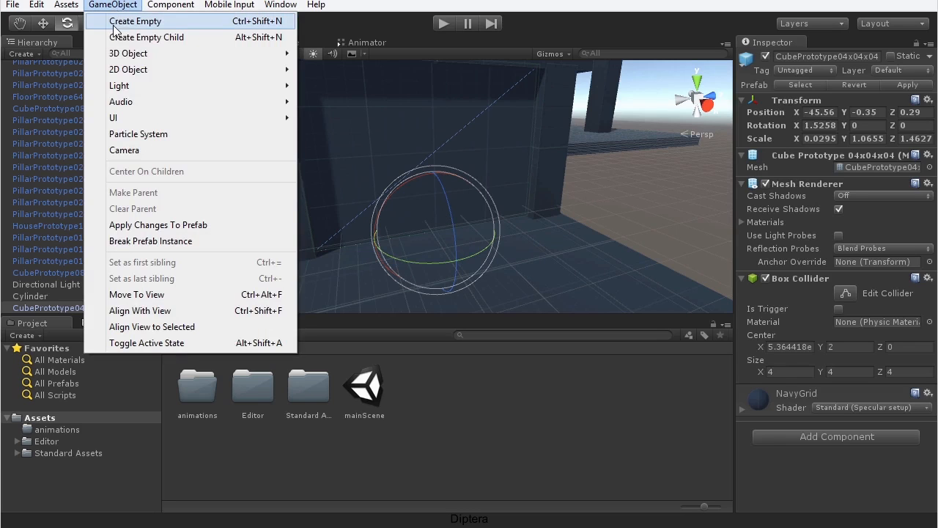
click(269, 24)
click(34, 307)
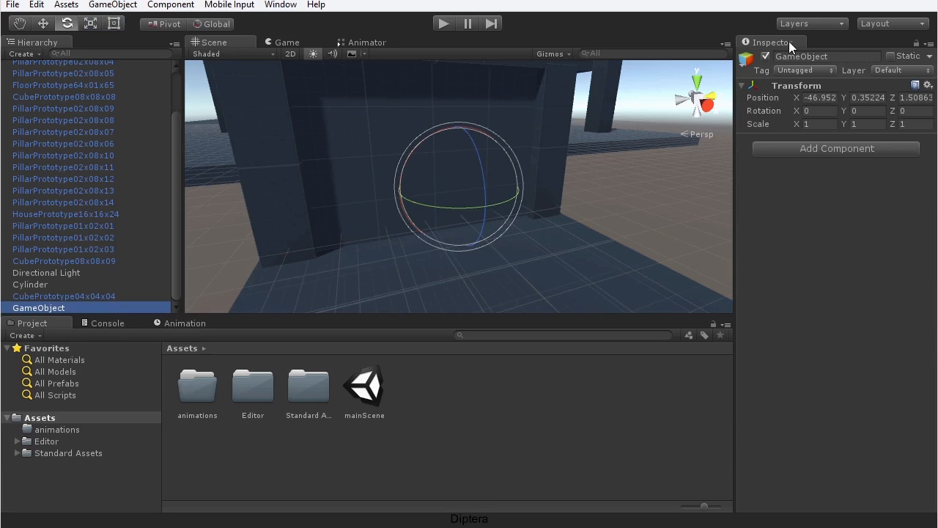
click(842, 56)
text(DoorHinge)
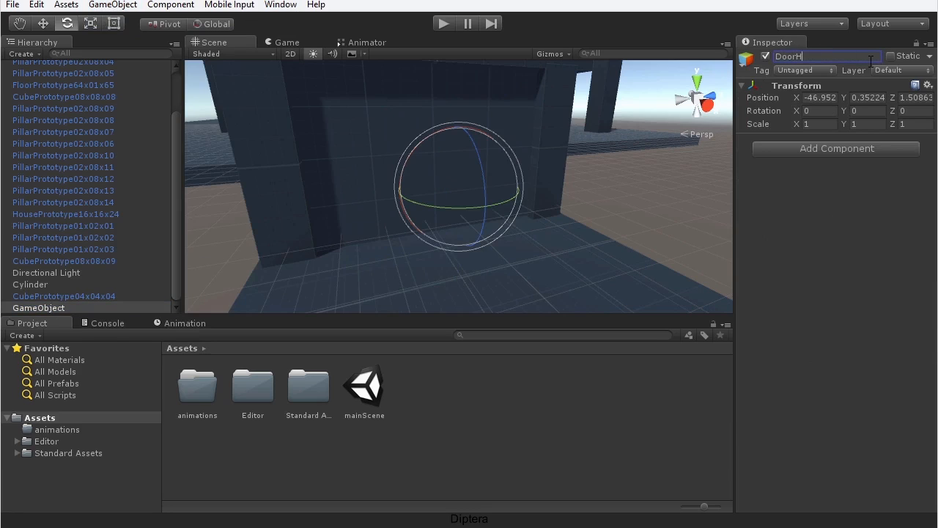
key(Return)
Move DoorHinge to the base of the door panel's side edge beside the pillar, at about X -45.7, Y -0.15, Z 3.23.
key(w)
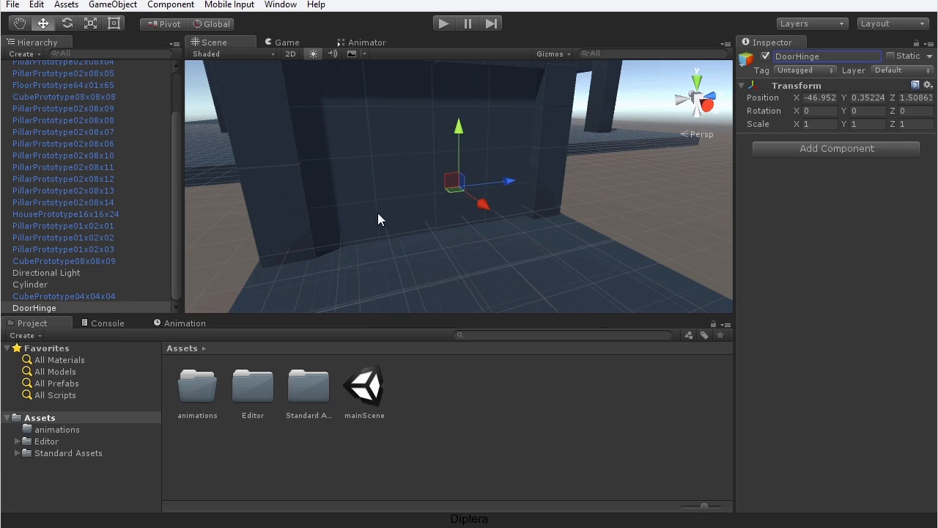
scroll(409, 214, down, 3)
scroll(409, 214, up, 1)
alt+drag(466, 230, 605, 281)
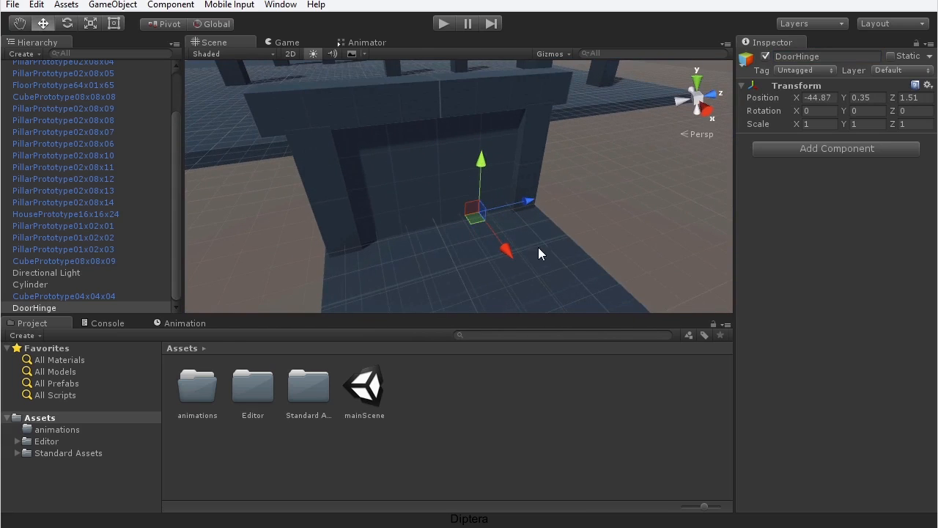
scroll(527, 246, up, 5)
alt+drag(511, 233, 396, 191)
drag(377, 144, 491, 125)
click(470, 126)
key(ctrl+z)
click(465, 122)
key(ctrl+z)
drag(458, 122, 437, 128)
drag(496, 85, 145, 232)
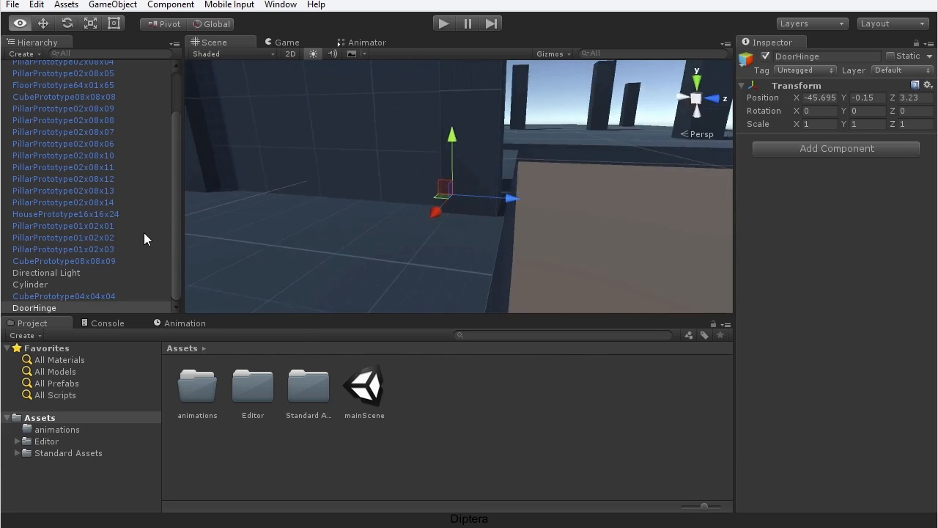
Make the door panel CubePrototype04x04x04 a child of DoorHinge.
scroll(297, 222, down, 2)
alt+drag(297, 222, 369, 206)
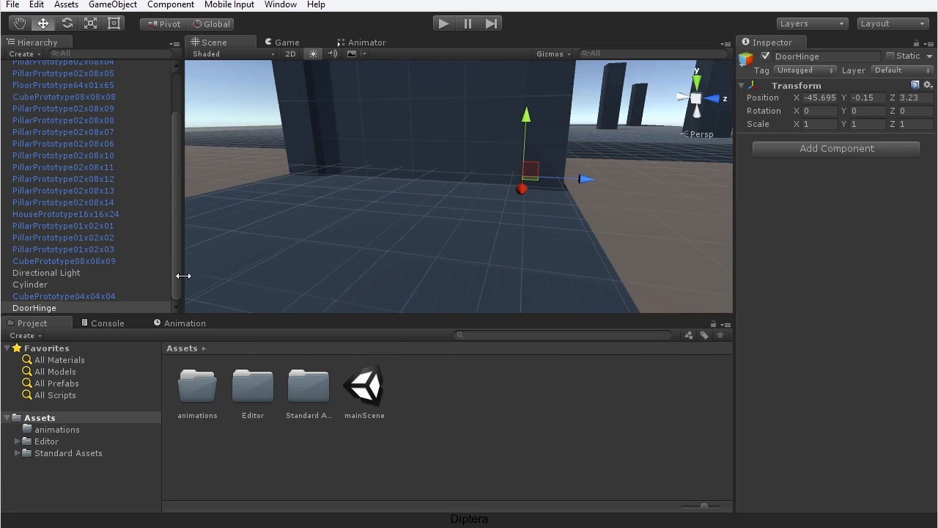
click(176, 302)
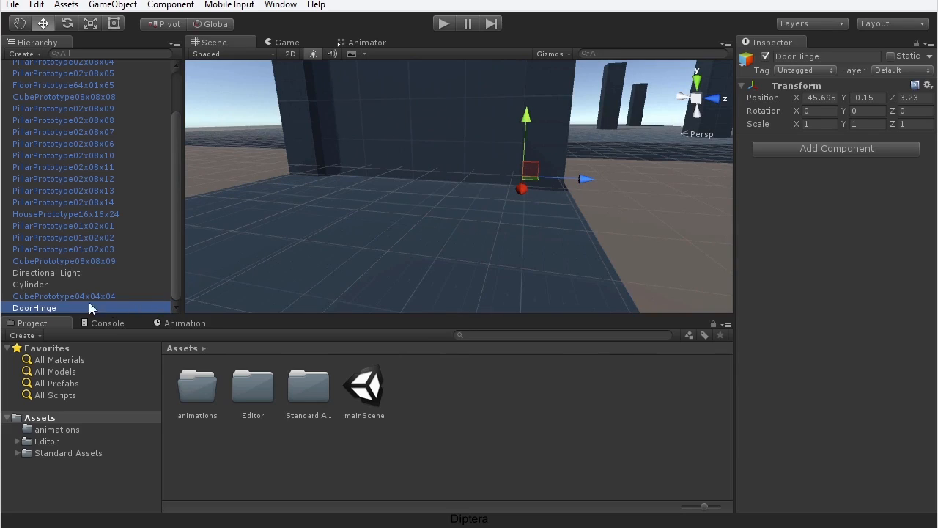
click(62, 298)
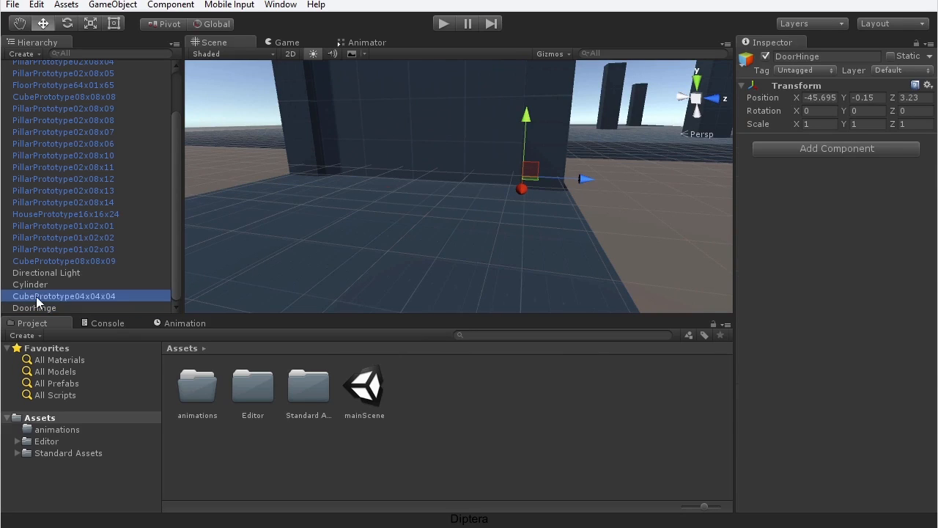
drag(73, 296, 29, 308)
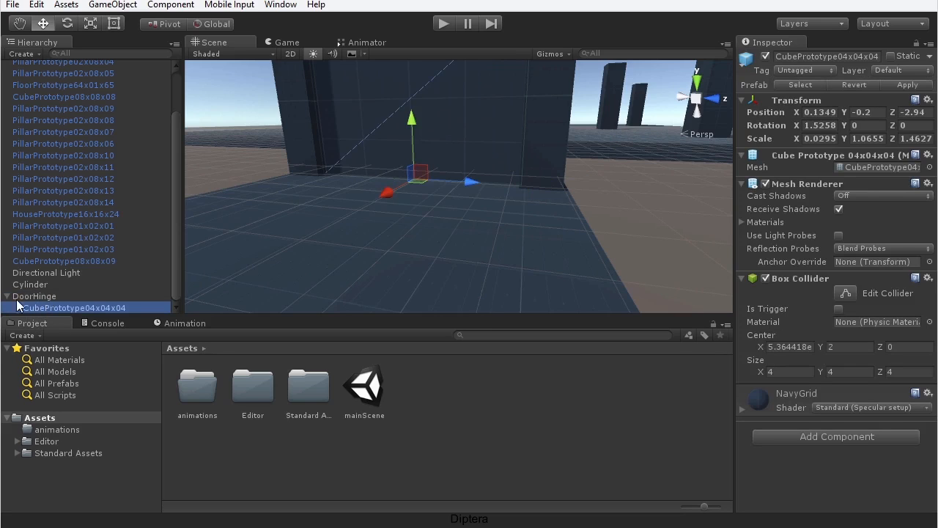
Try swinging the door by rotating DoorHinge about -108 degrees around Y, and undo the rotation.
click(44, 297)
scroll(523, 218, down, 3)
alt+drag(525, 214, 495, 216)
key(e)
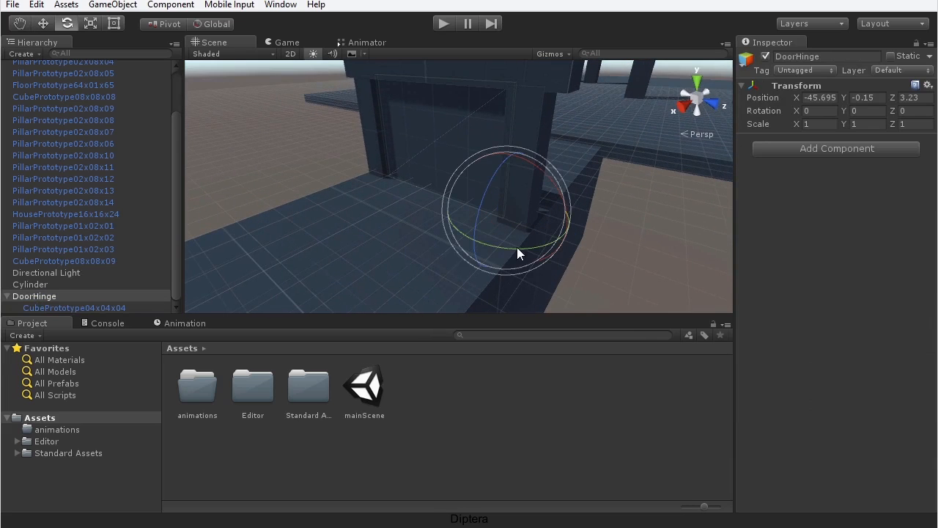
drag(512, 249, 778, 246)
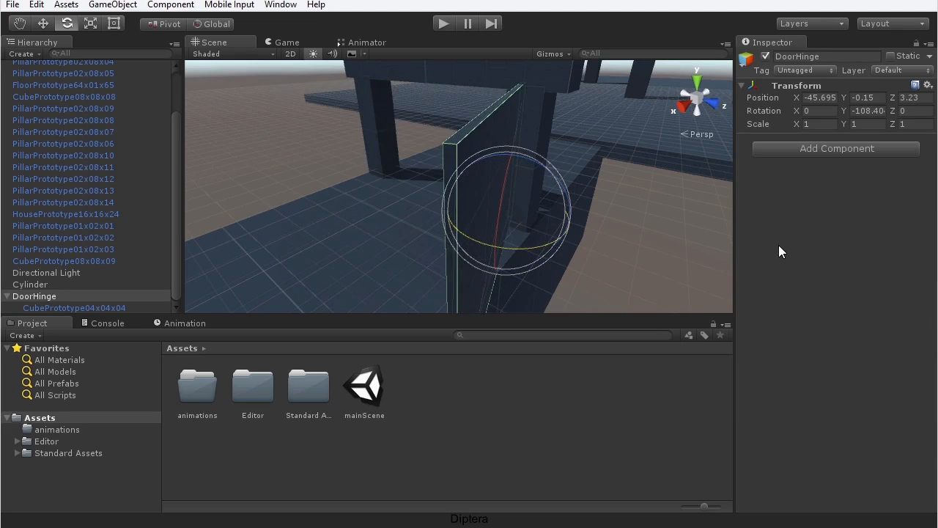
key(ctrl+z)
Review the closed door and the parent-child relationship between DoorHinge and its door panel, leaving DoorHinge selected.
scroll(549, 193, down, 8)
middle_drag(458, 207, 511, 203)
alt+drag(511, 203, 530, 212)
key(e)
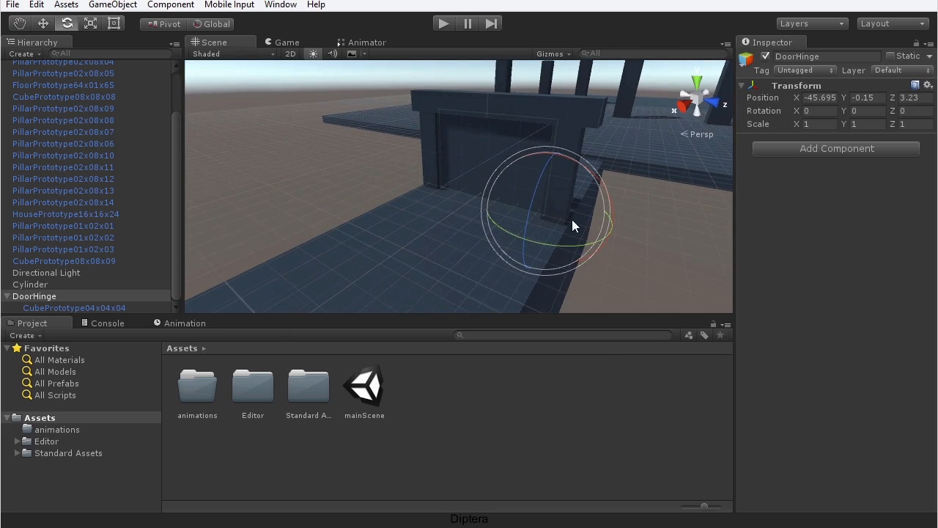
click(354, 191)
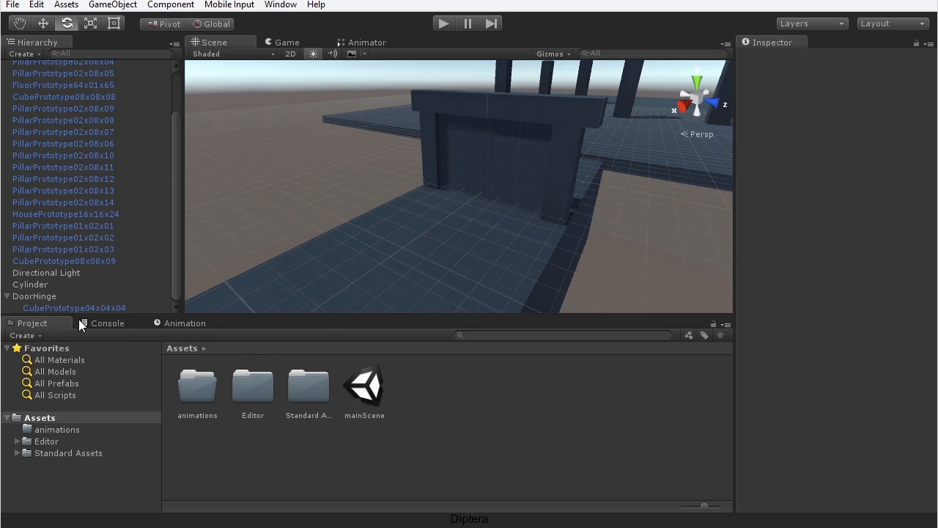
click(59, 297)
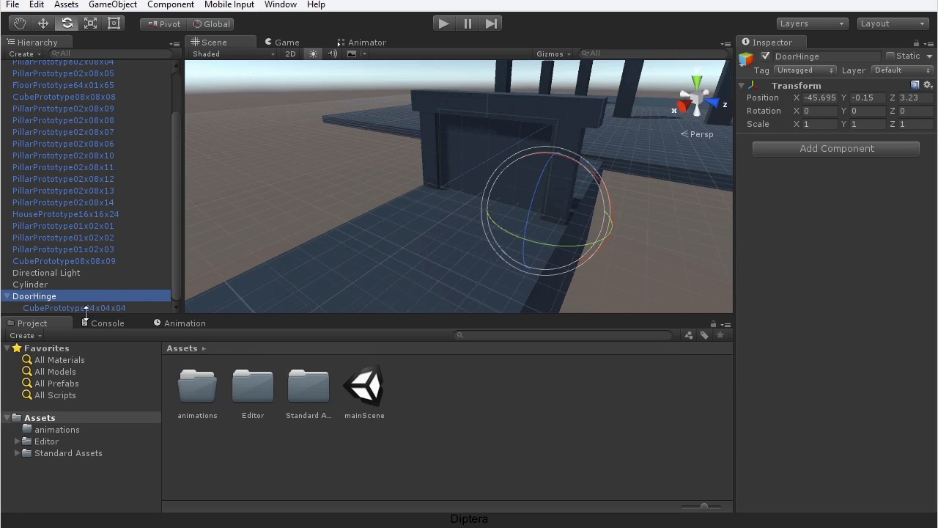
click(117, 309)
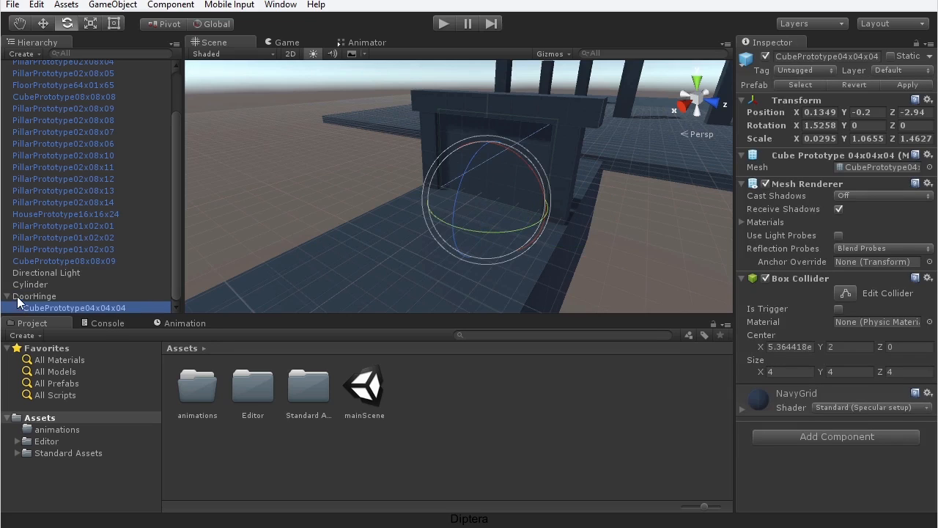
click(63, 296)
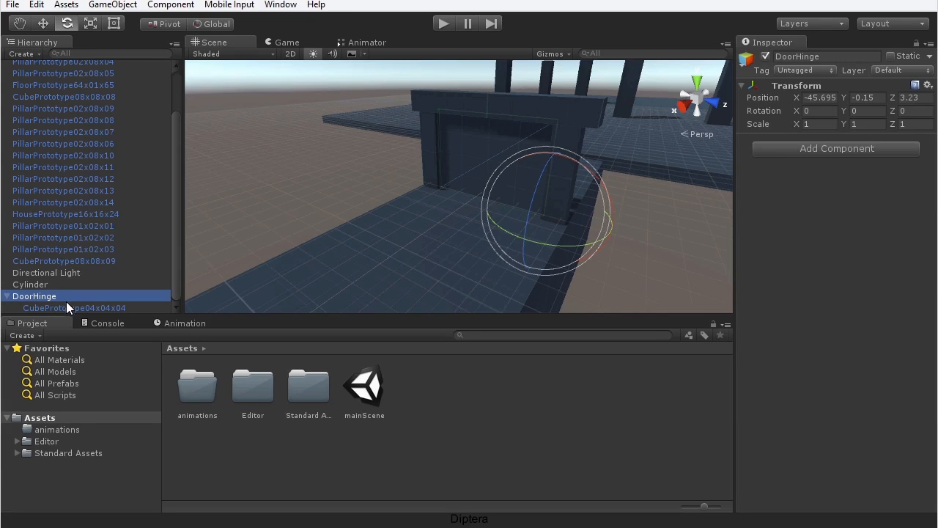
Show the Animation window, float it and dock it back beside the Console, keeping DoorHinge selected.
click(277, 6)
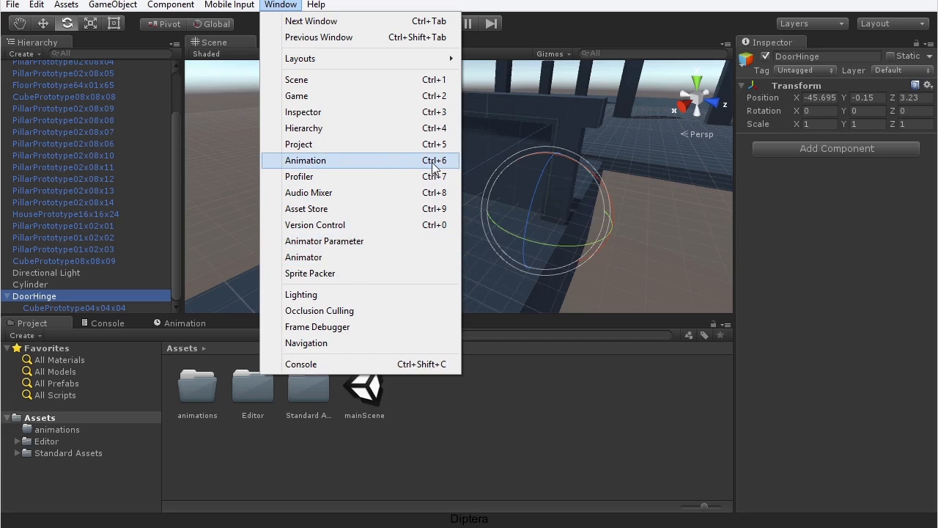
click(381, 161)
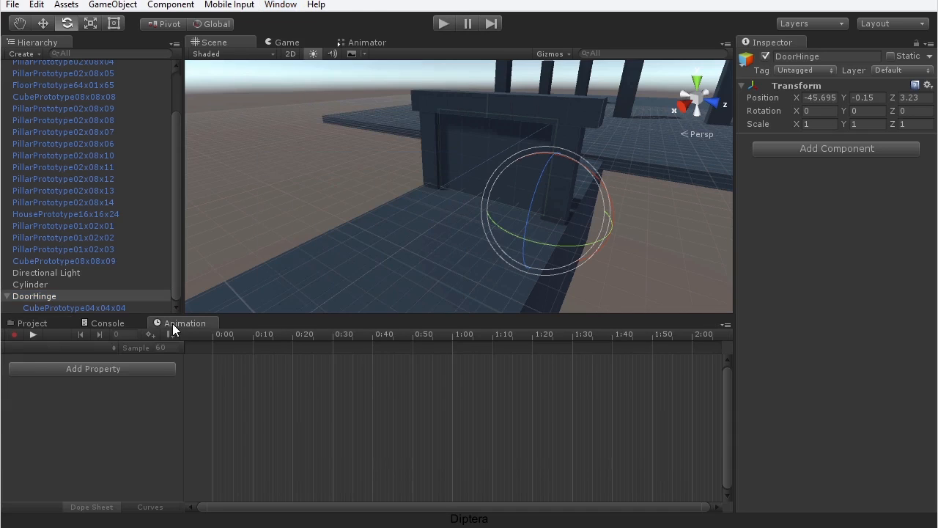
drag(183, 324, 779, 243)
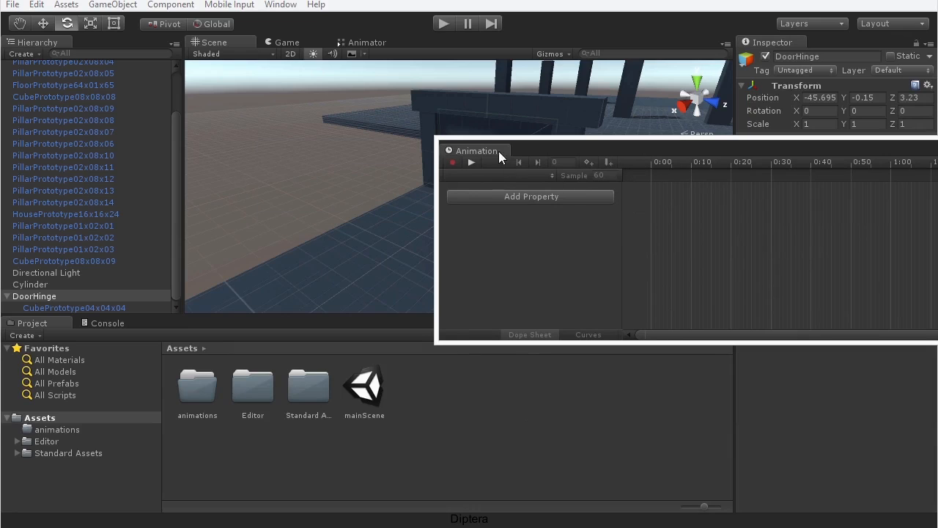
drag(479, 149, 153, 324)
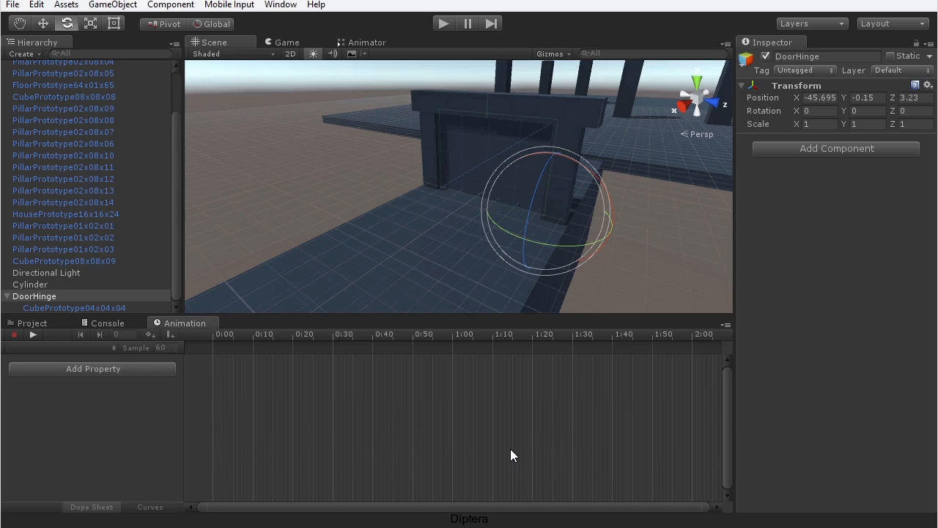
click(50, 294)
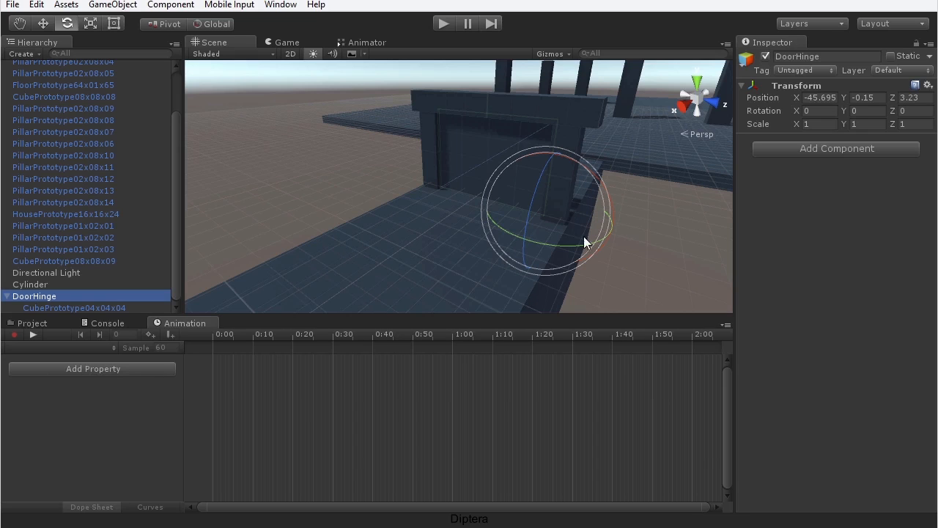
Start adding an animated property to DoorHinge and save its new animation clip as anim_Door.anim in the Assets folder.
click(103, 369)
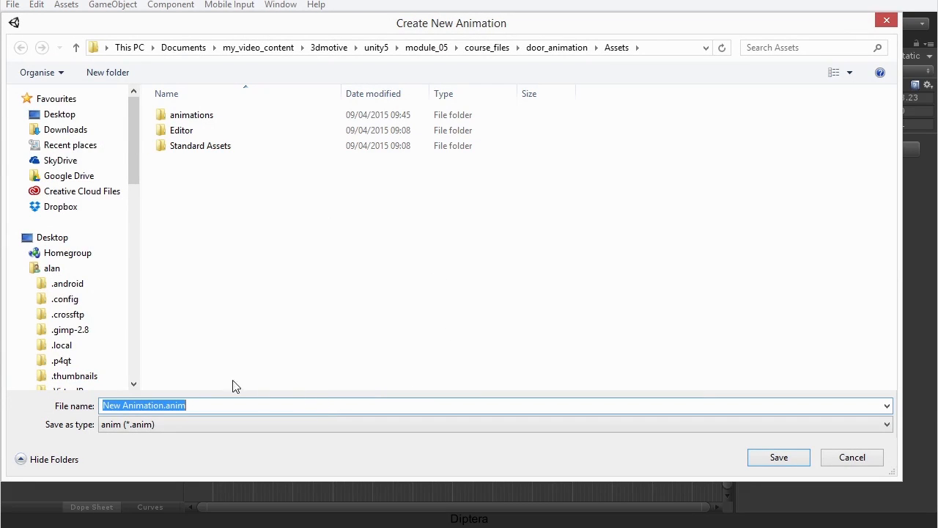
click(185, 408)
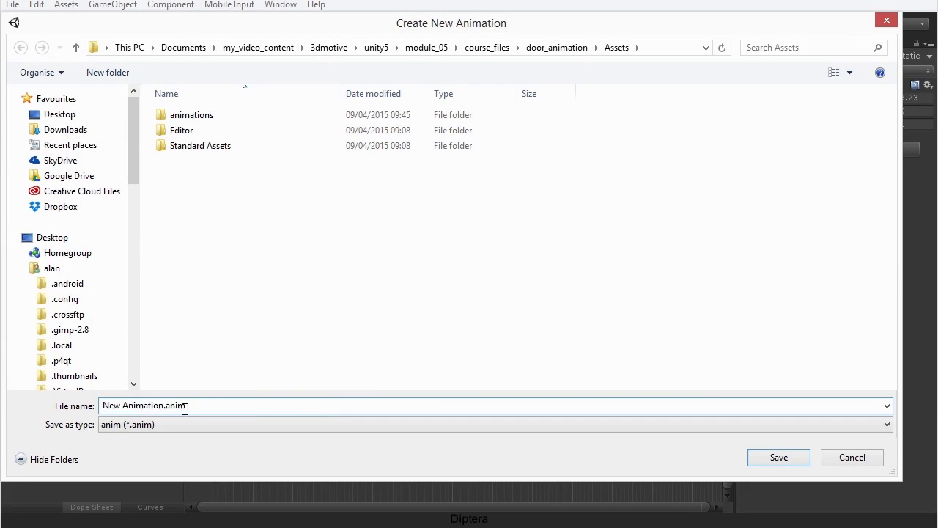
drag(164, 406, 102, 415)
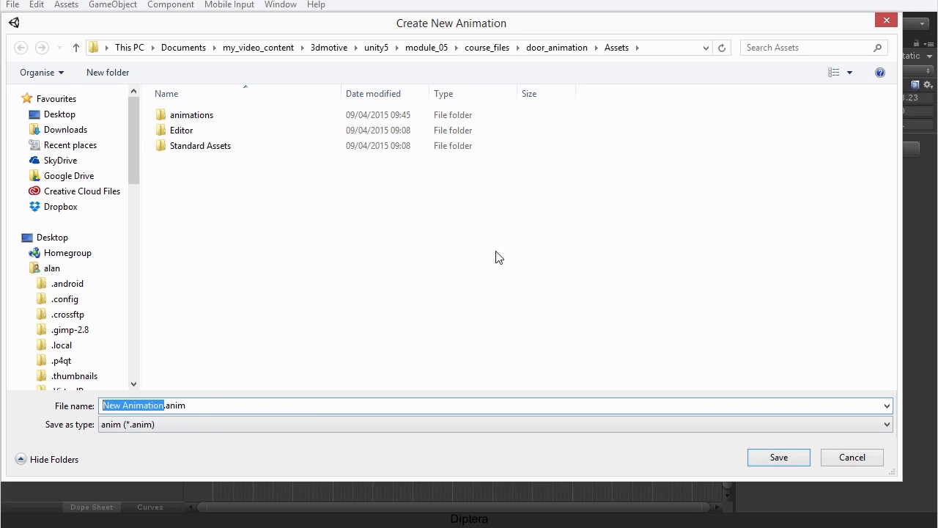
text(anim)
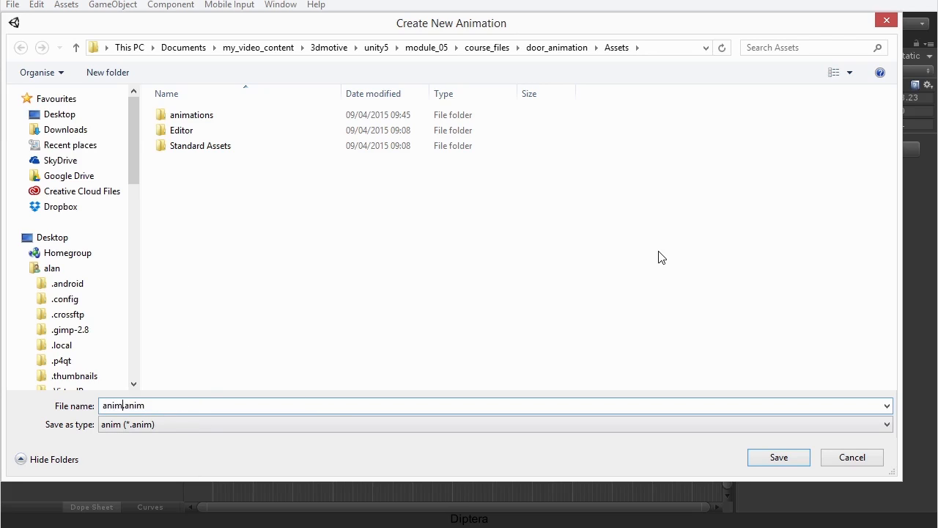
text(_Door)
click(773, 458)
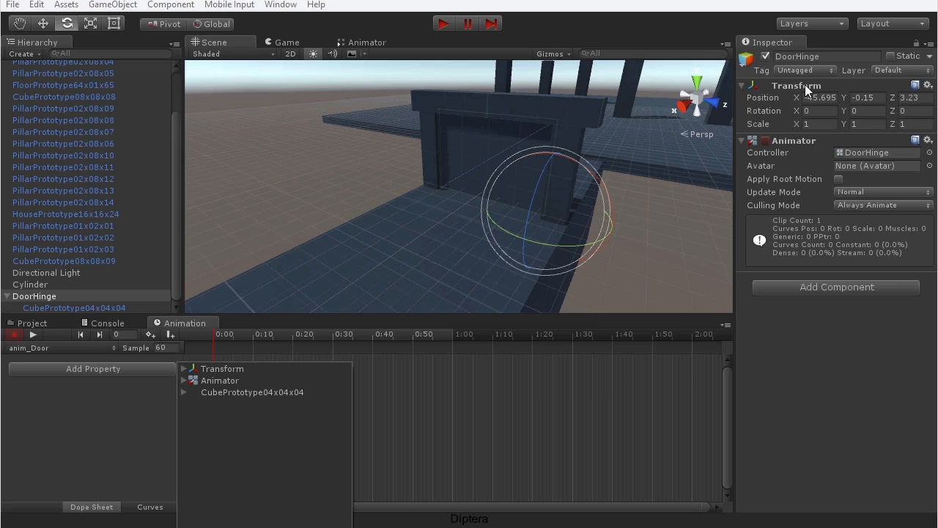
Add the Transform Rotation property of DoorHinge to the anim_Door clip.
click(184, 370)
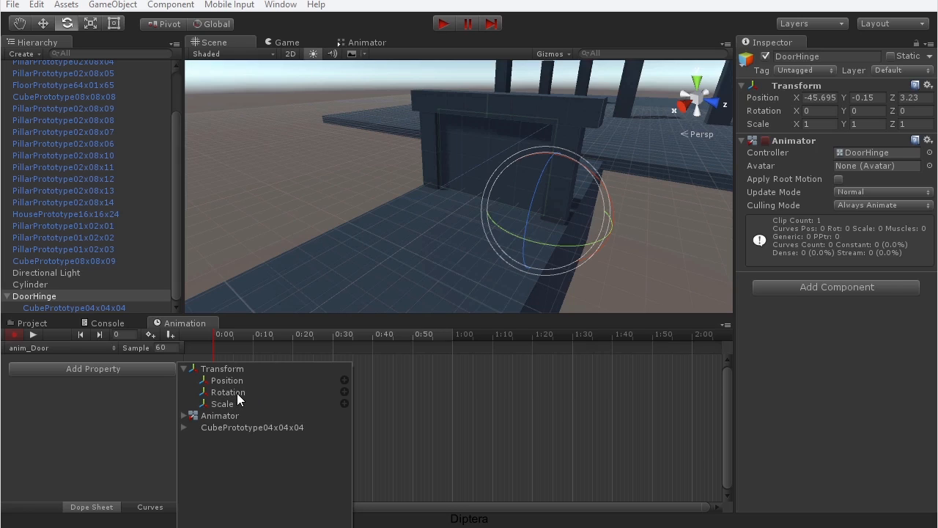
click(344, 392)
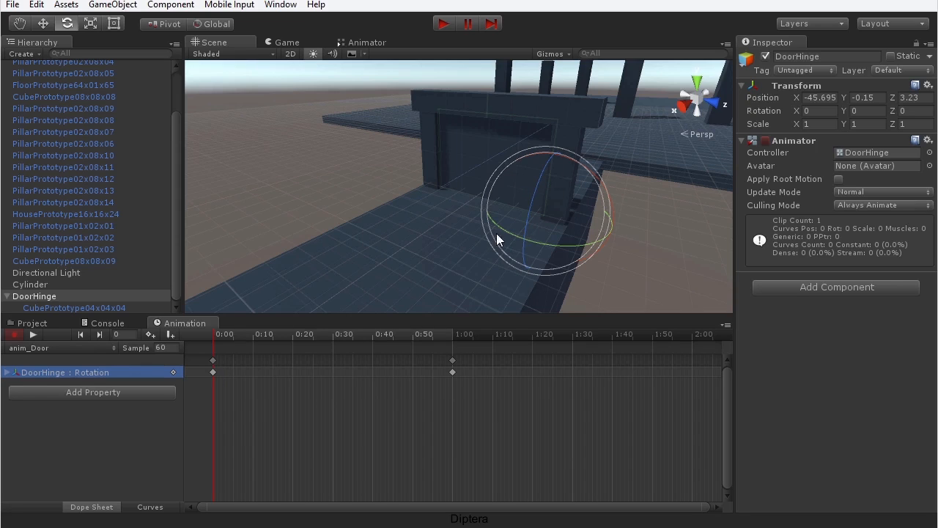
Scrub the anim_Door timeline between frames 0 and 60 to examine the rotation keyframes and the door's pose.
drag(214, 337, 374, 340)
drag(445, 342, 388, 351)
drag(450, 350, 286, 350)
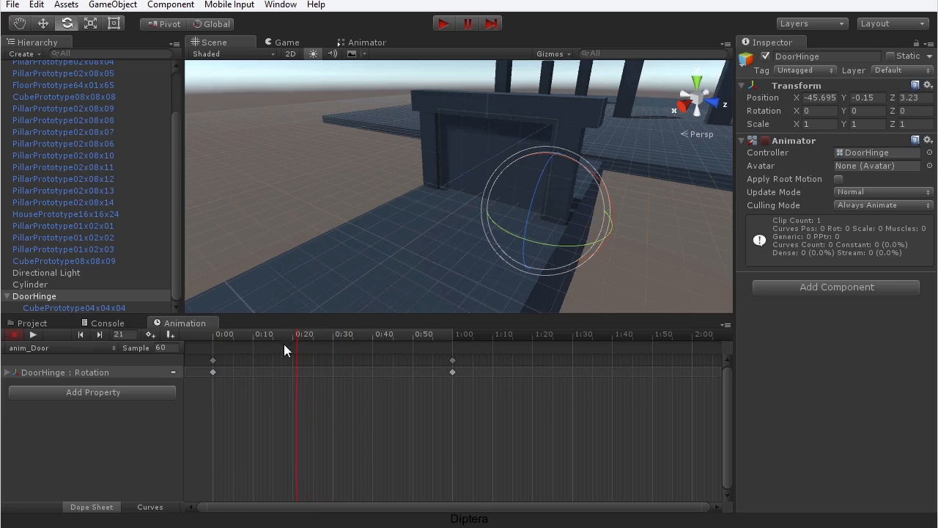
drag(217, 346, 452, 329)
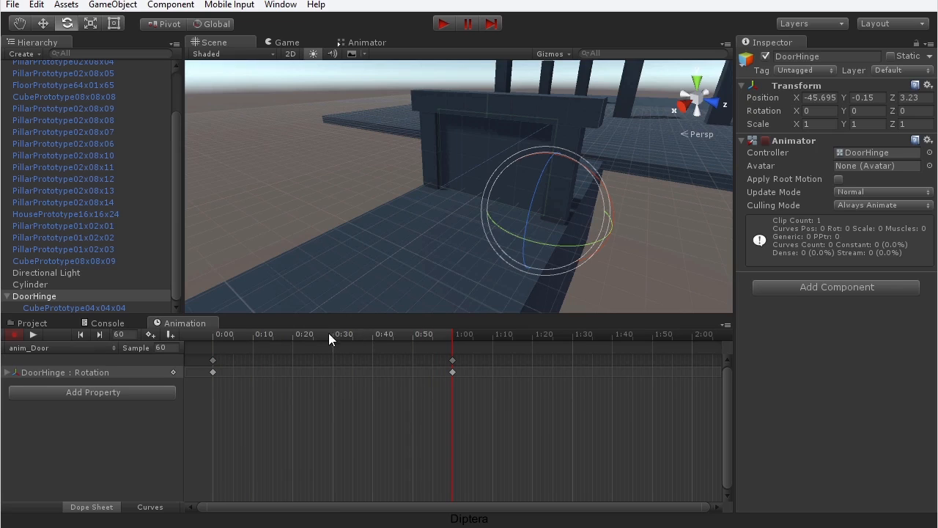
drag(447, 334, 333, 336)
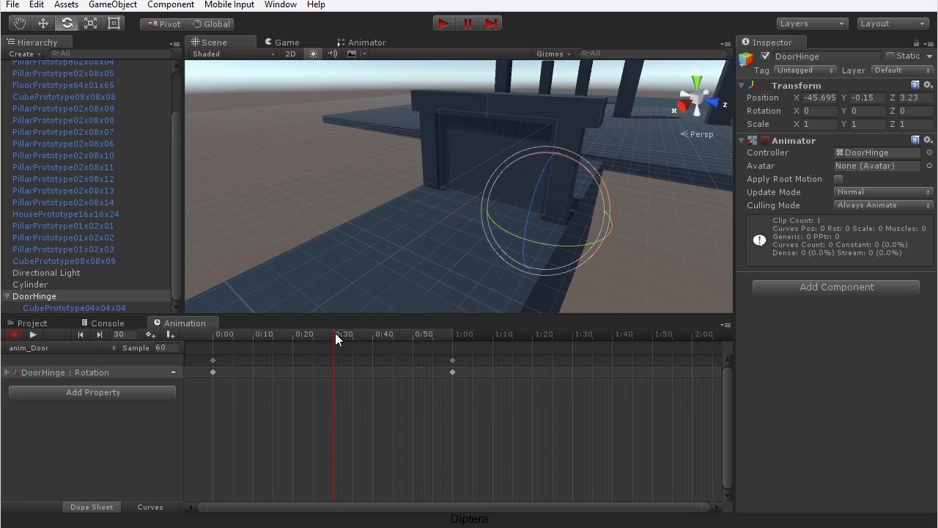
drag(335, 333, 394, 333)
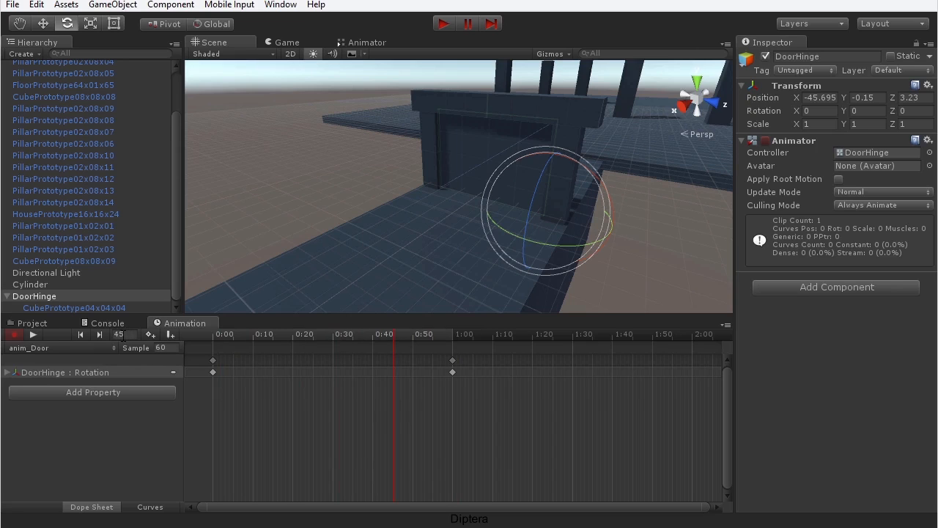
click(299, 333)
drag(299, 334, 275, 338)
drag(390, 335, 351, 335)
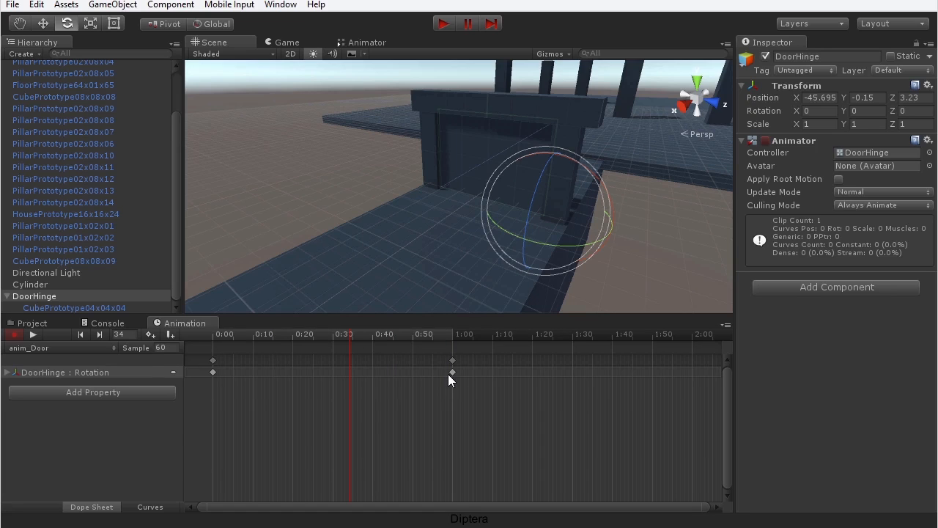
drag(352, 345, 210, 338)
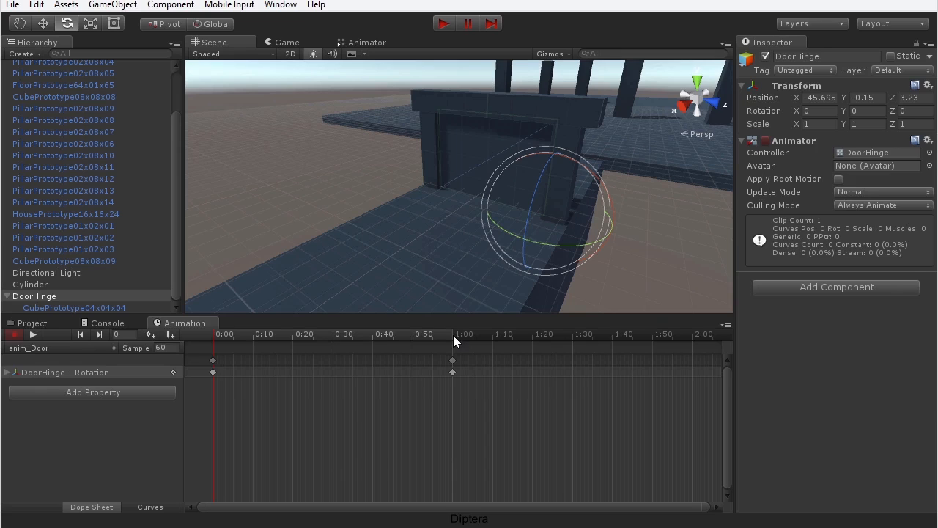
At frame 60, rotate DoorHinge to about -93 degrees around Y, and scrub back to frame 0 to check the swing.
drag(210, 334, 452, 344)
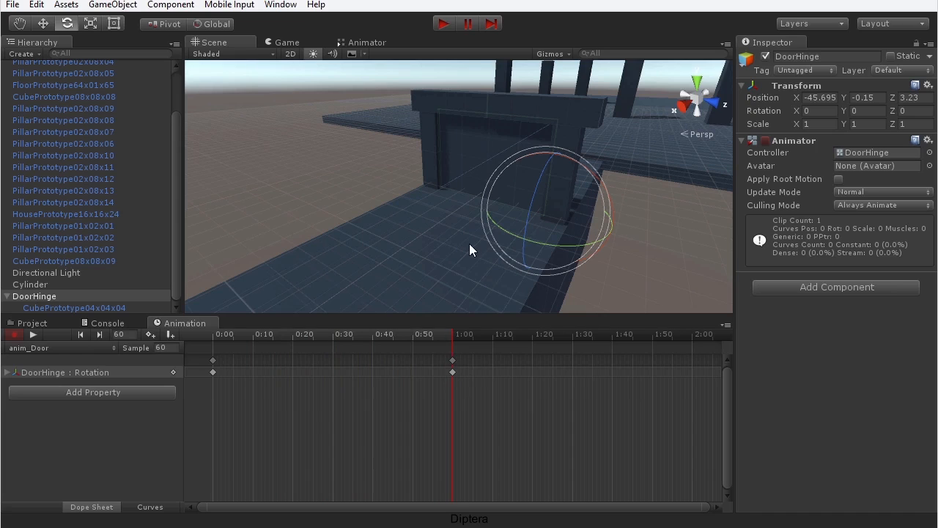
drag(532, 239, 775, 189)
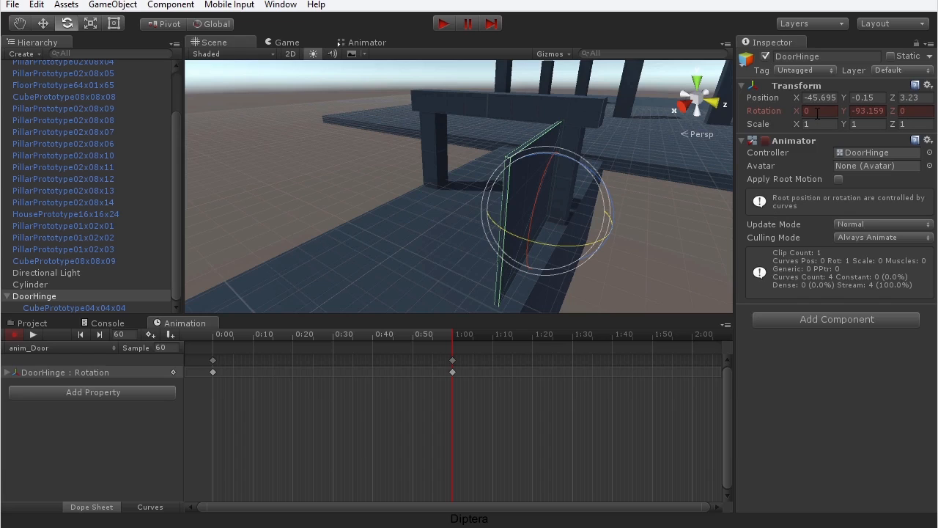
drag(444, 336, 211, 342)
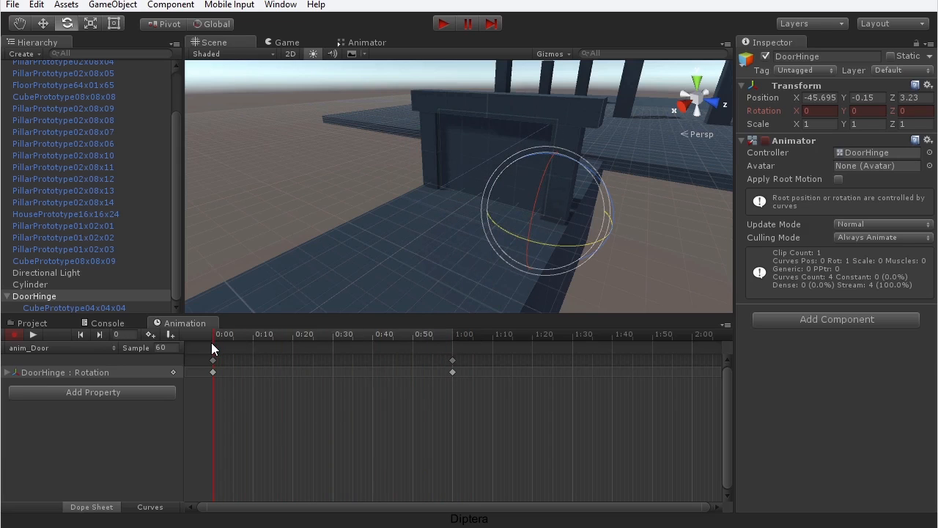
Leave animation recording, play the scene while watching the door from its other side in the Scene view, and stop playback.
click(284, 42)
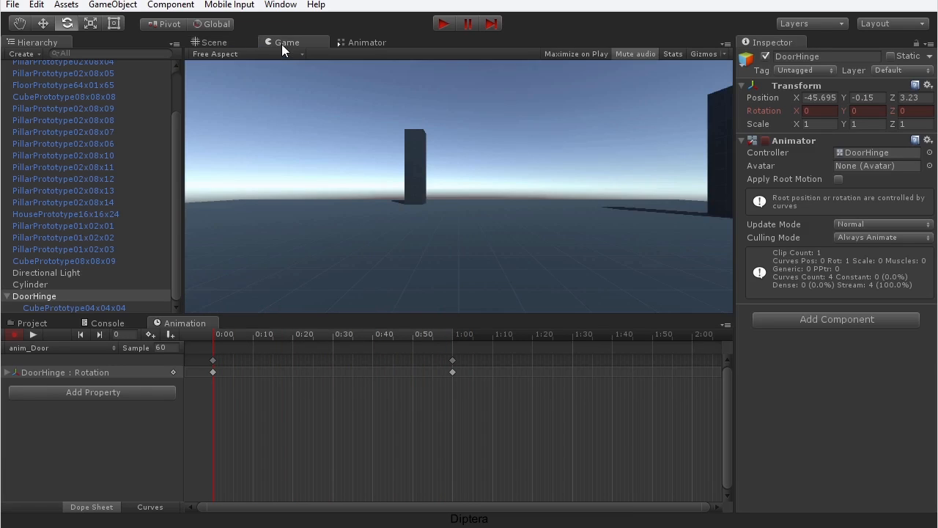
click(81, 285)
click(102, 294)
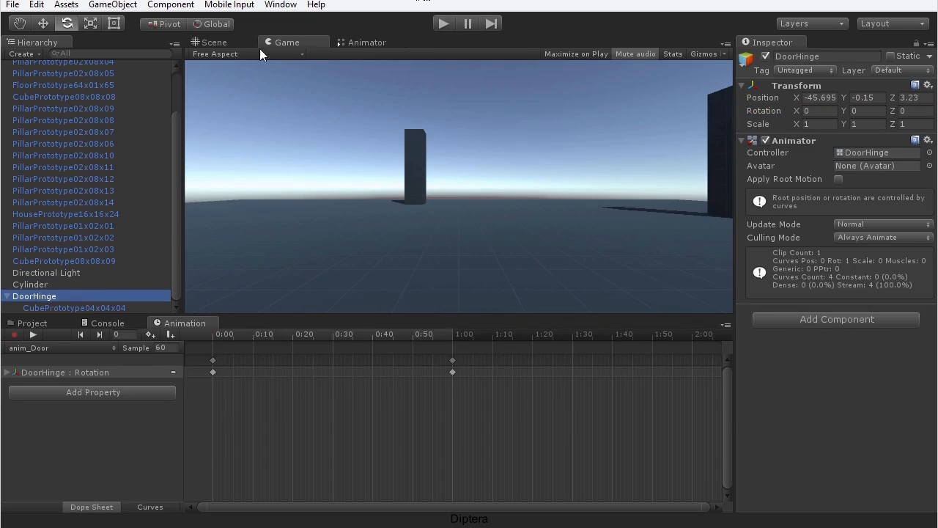
click(236, 43)
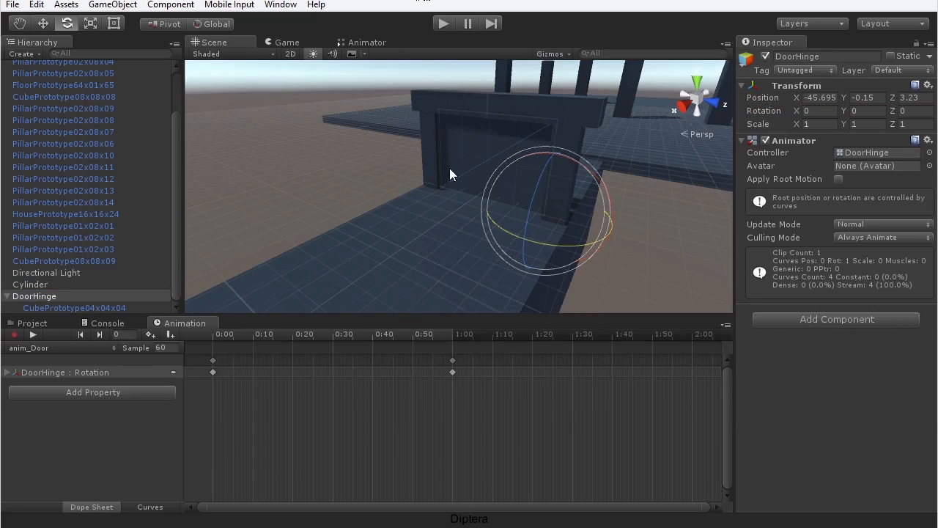
click(444, 24)
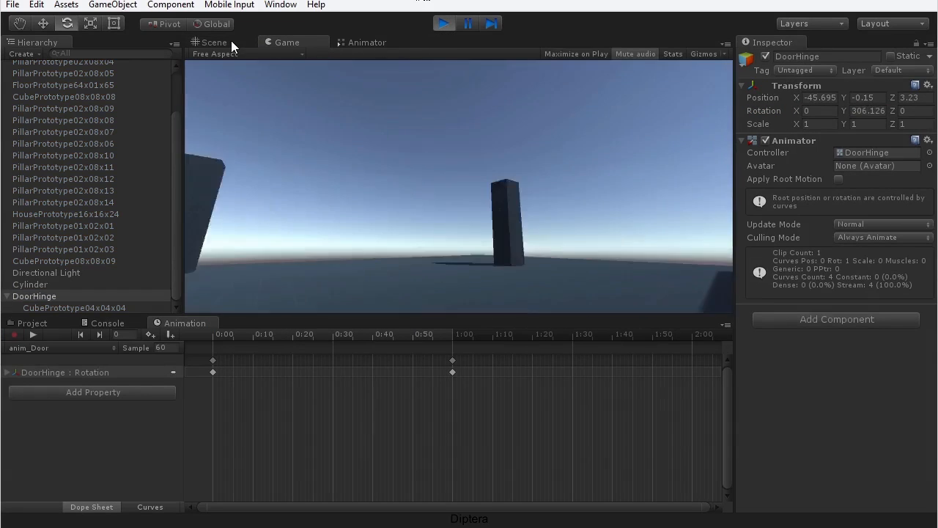
click(230, 40)
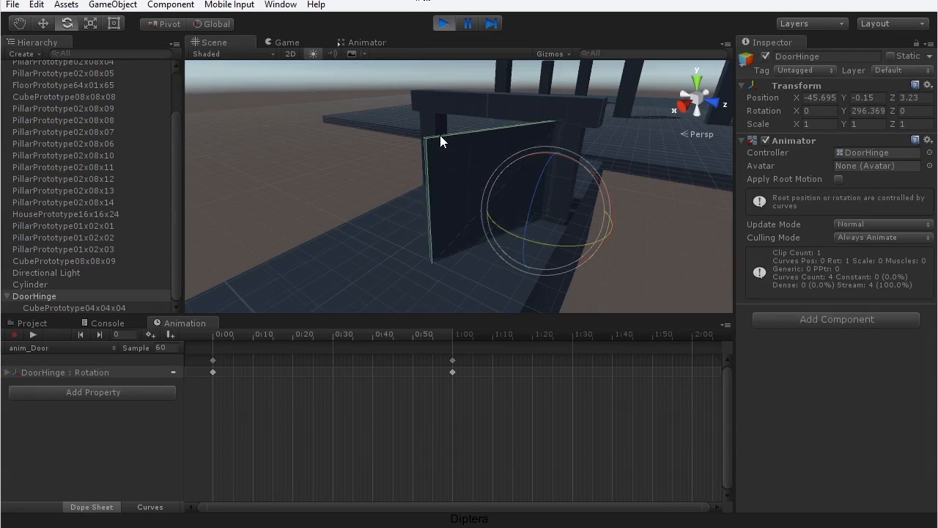
alt+drag(384, 201, 627, 208)
click(637, 201)
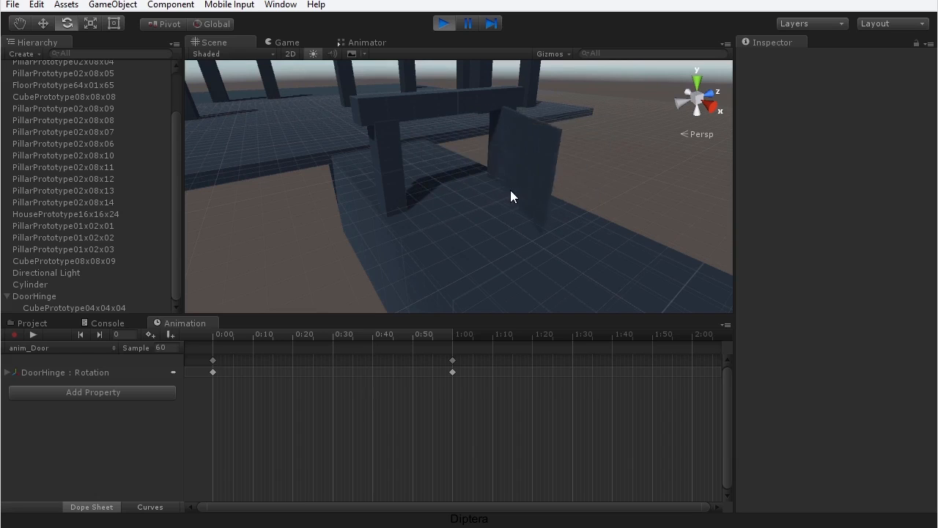
click(446, 24)
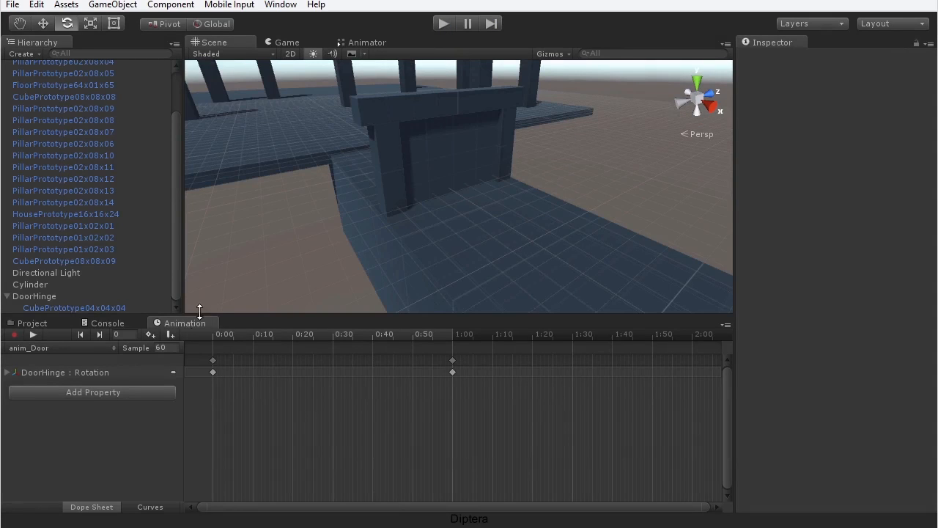
Show the Rotation.y curve of DoorHinge in the anim_Door curve editor.
click(42, 296)
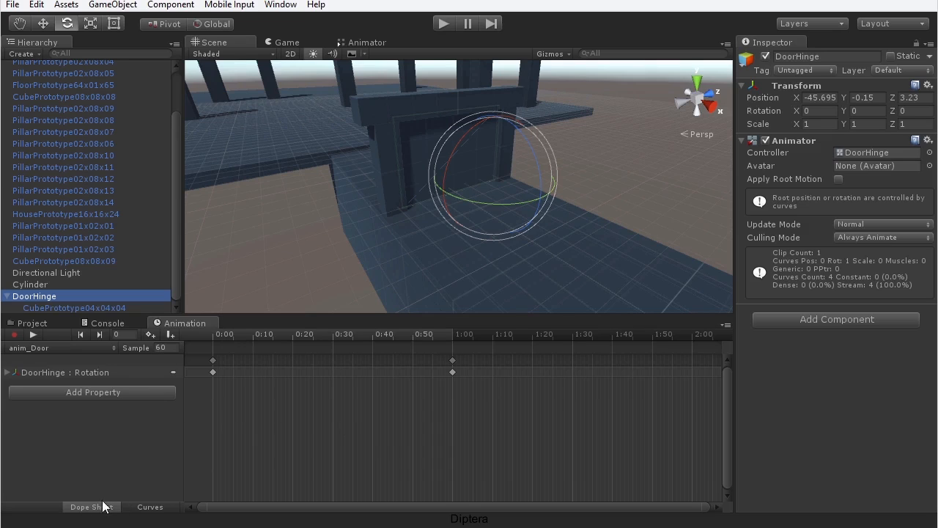
click(150, 506)
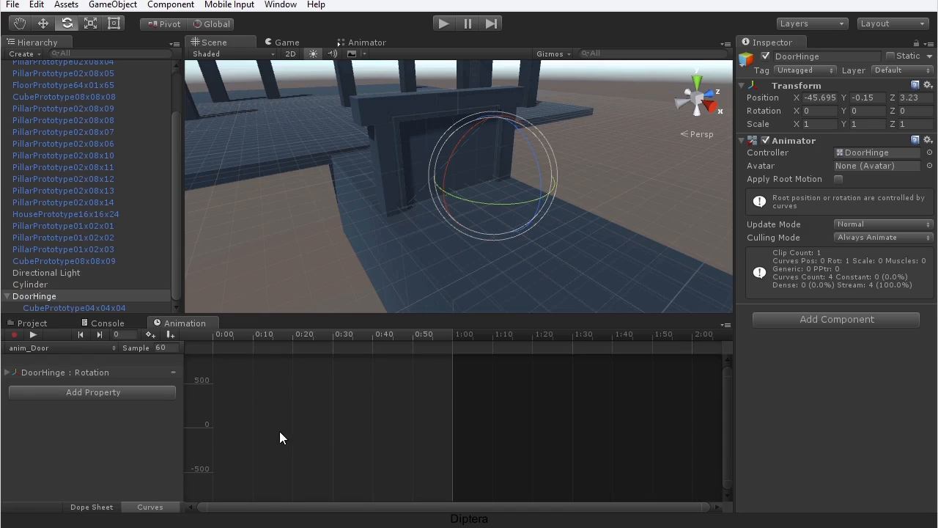
click(8, 373)
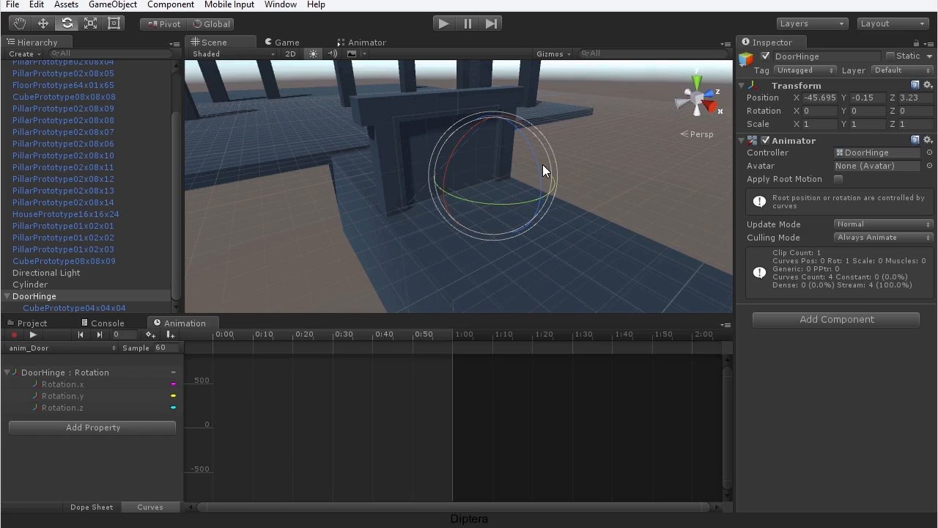
click(85, 397)
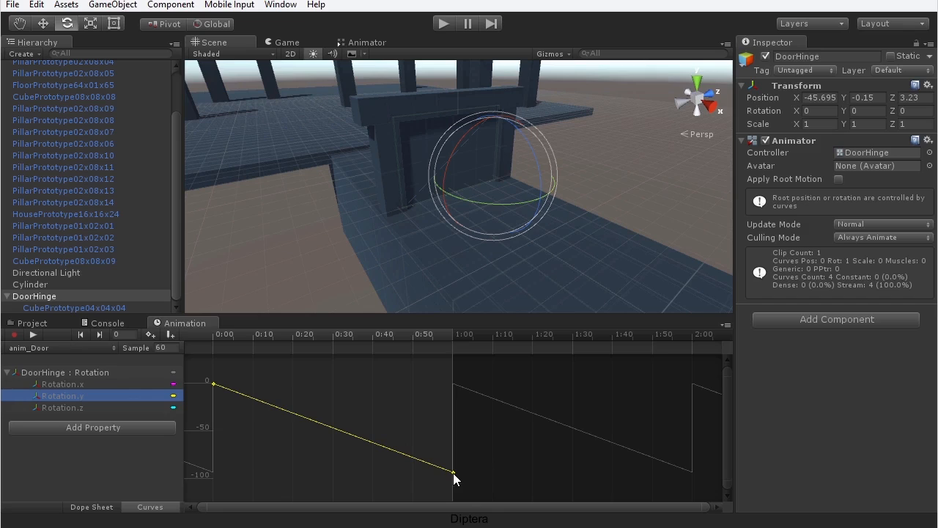
Set the Rotation.y key at 0:00 to Flat and adjust its tangent handle for an eased start.
click(212, 383)
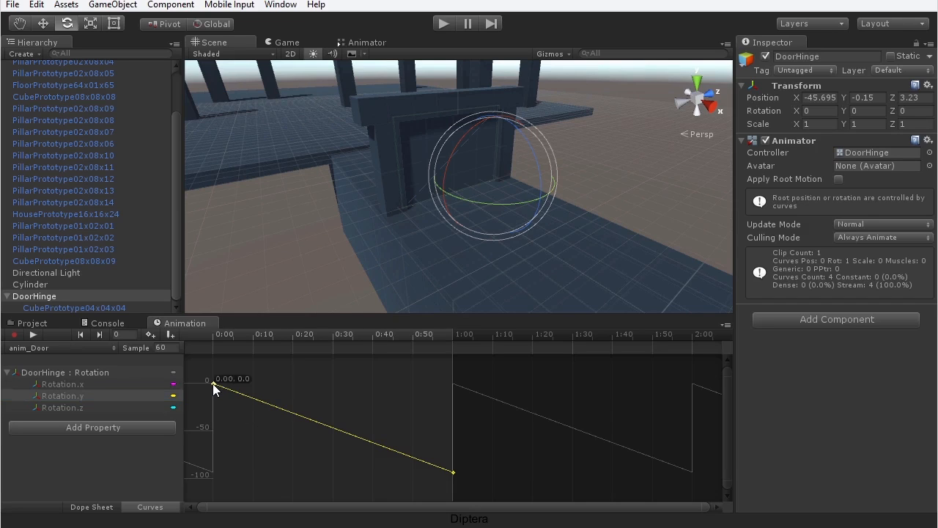
right_click(213, 384)
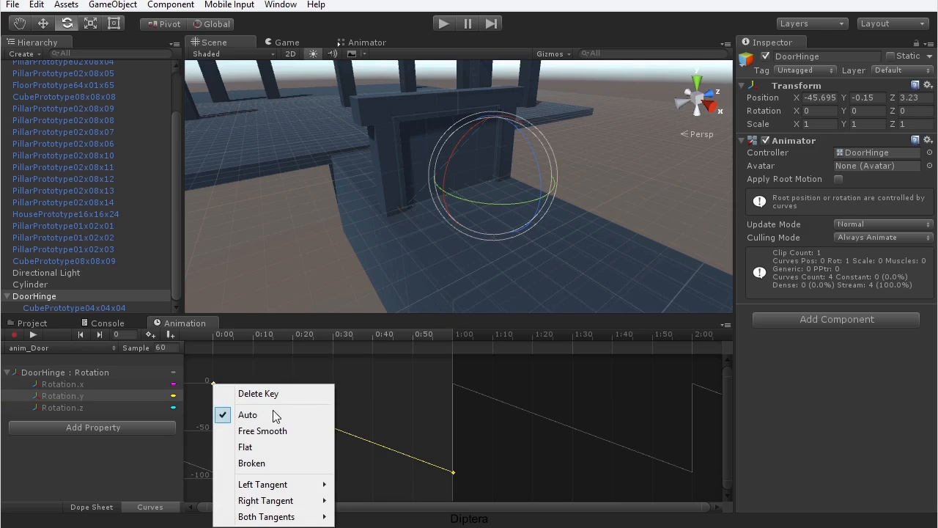
click(266, 447)
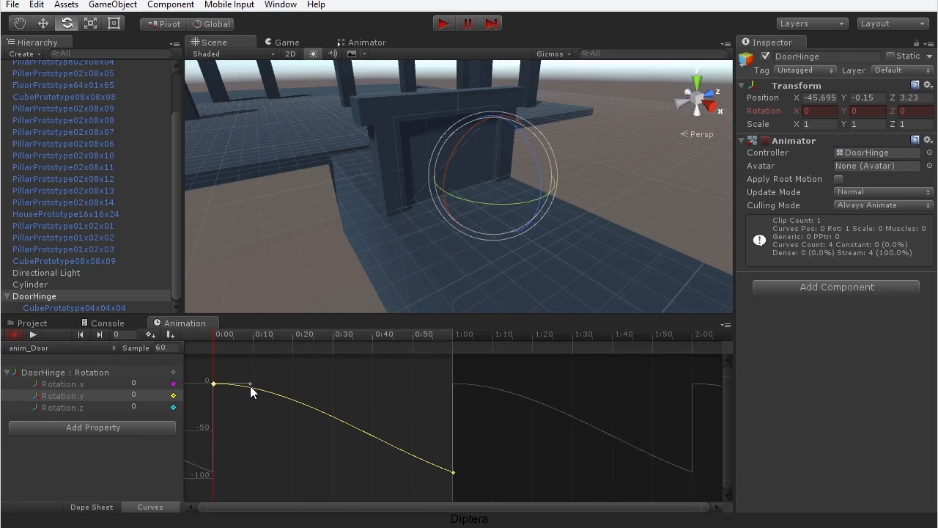
mouse_move(250, 386)
mouse_down()
mouse_move(247, 440)
mouse_move(265, 384)
mouse_up()
click(298, 406)
Flatten the tangent of the Rotation.y key at 1:00 for an eased stop, and briefly play the scene to check the swing.
right_click(453, 472)
click(487, 517)
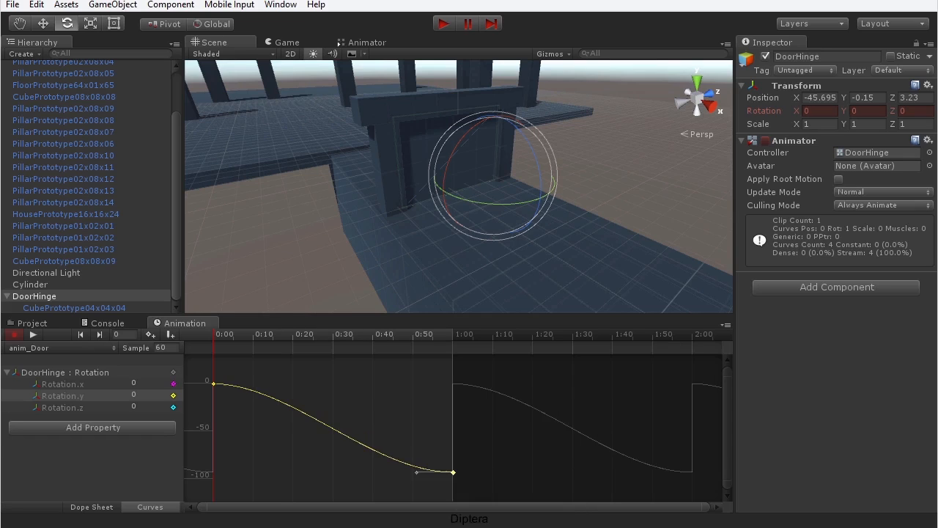
drag(419, 472, 419, 473)
click(502, 473)
click(443, 23)
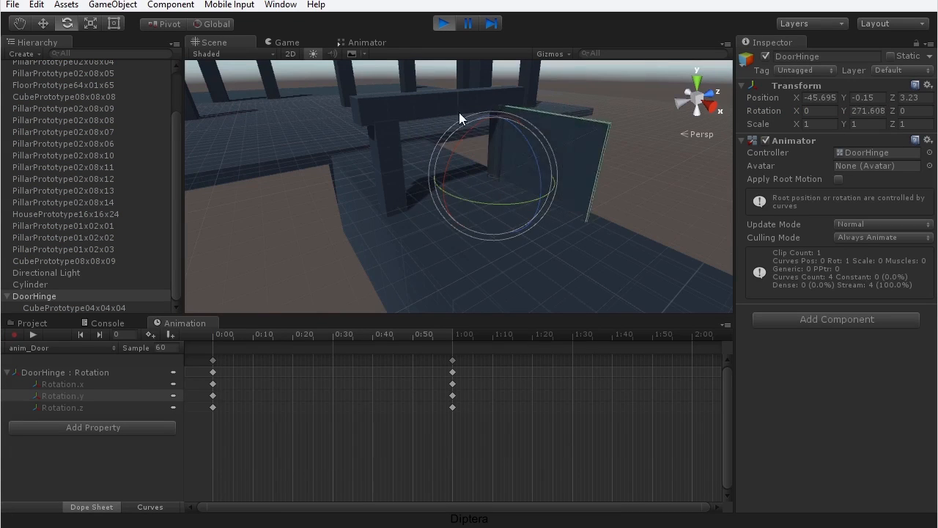
click(440, 27)
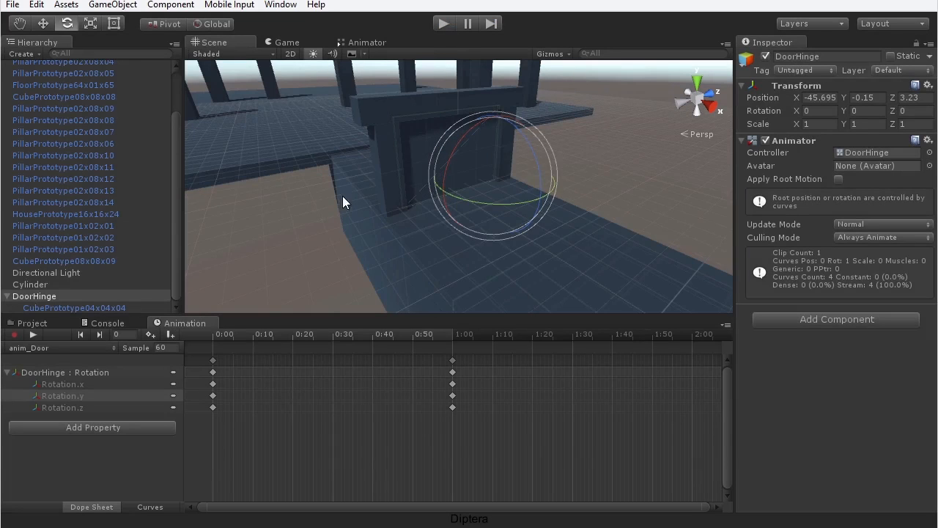
Turn off Loop Time for the anim_Door clip in the Assets folder.
click(49, 323)
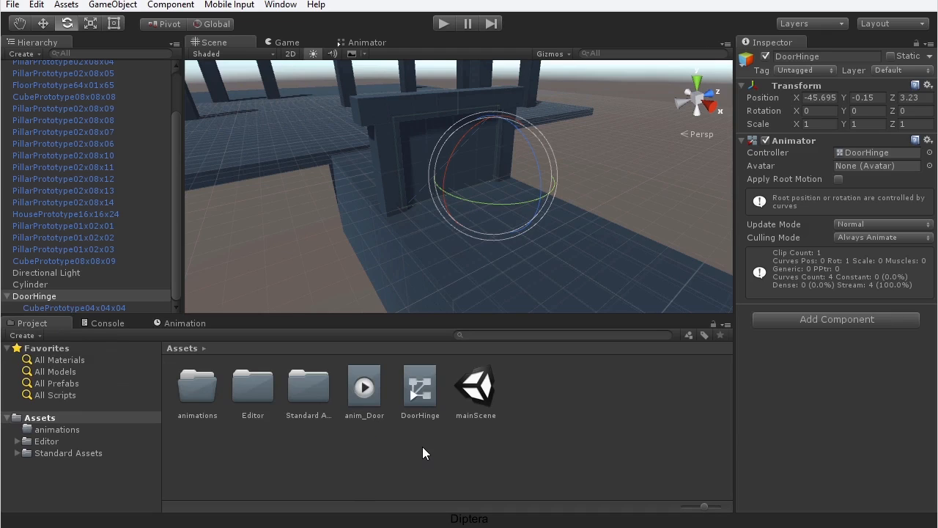
click(366, 412)
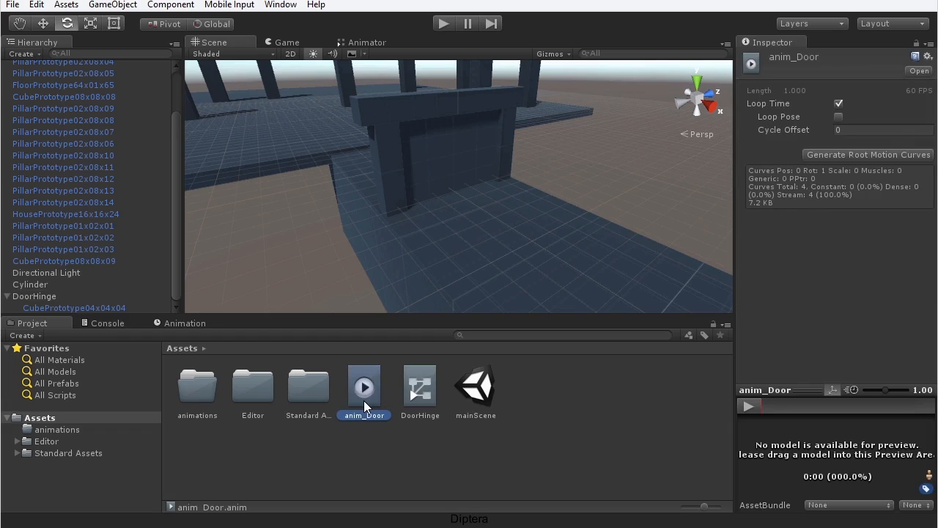
click(418, 414)
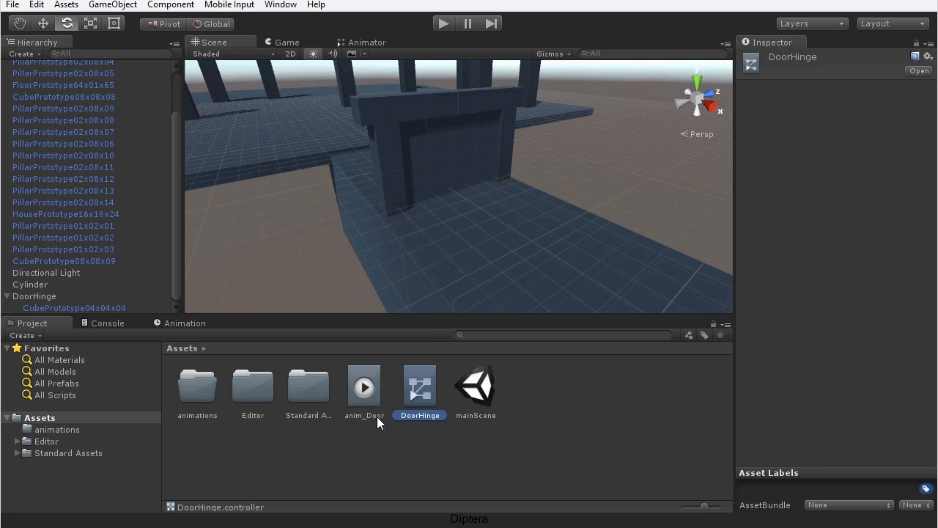
click(365, 388)
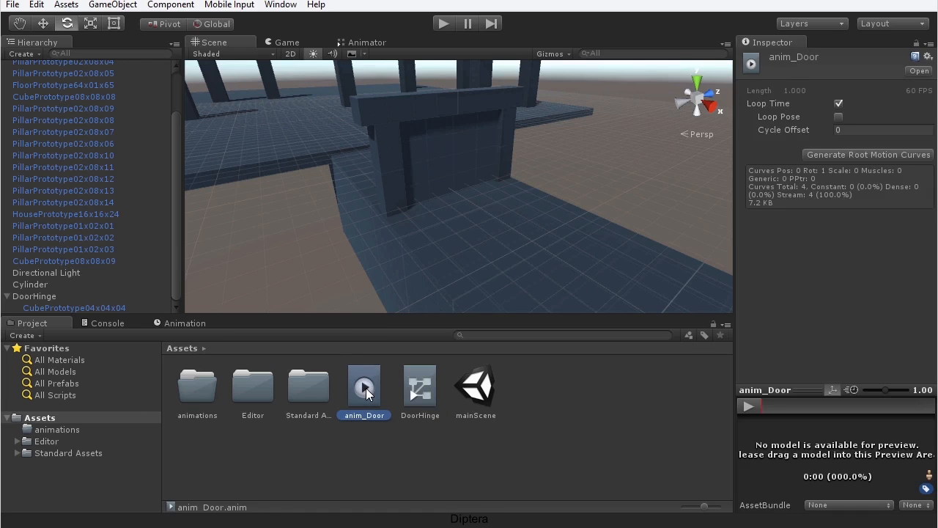
click(839, 103)
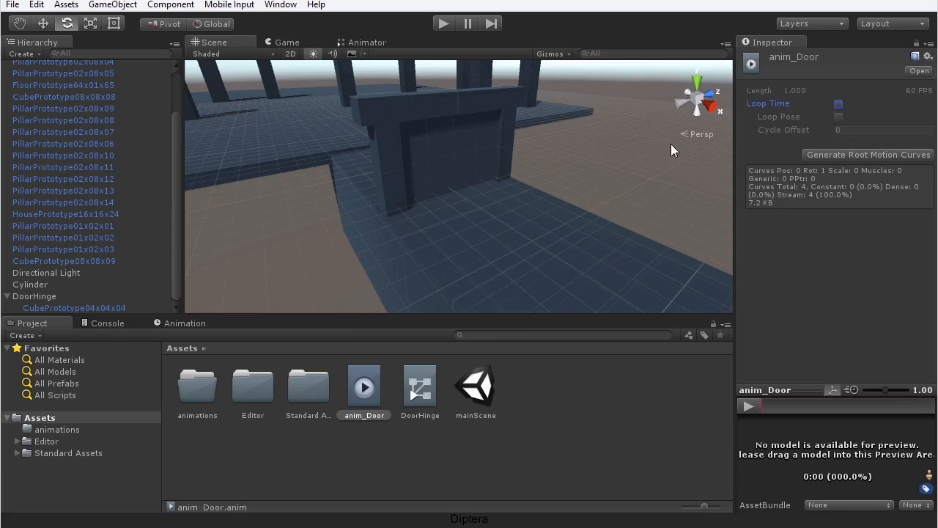
Dock the Game view side by side with the Scene view and play the scene to check the non-looping door animation.
drag(282, 42, 616, 131)
drag(555, 151, 468, 159)
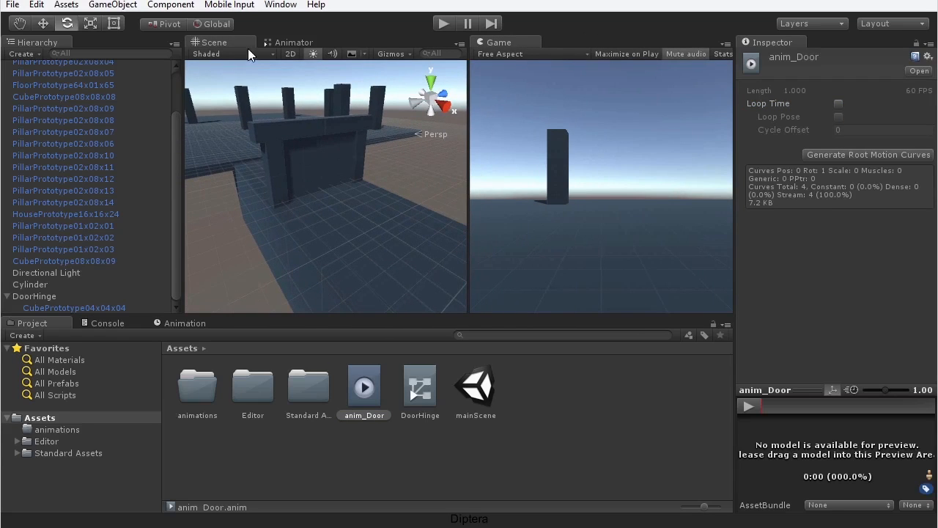
click(444, 24)
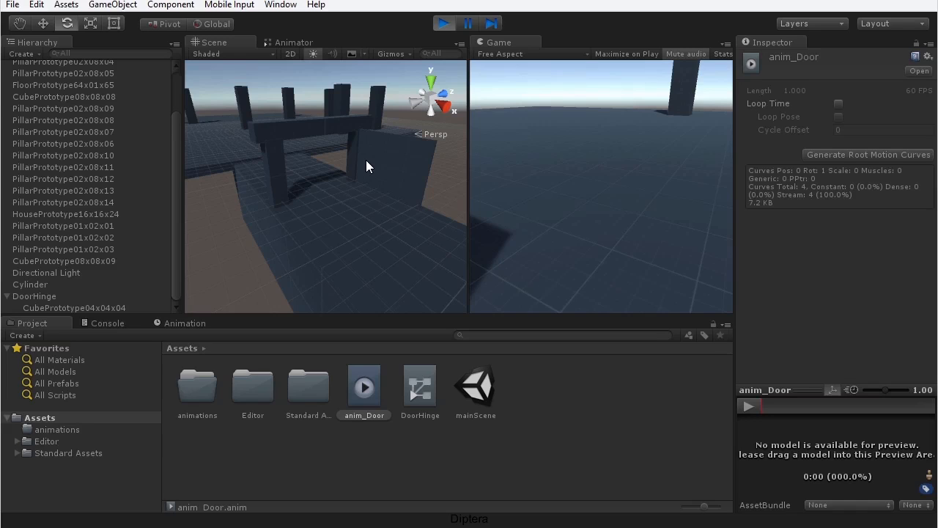
Stop the scene and examine the white cylinder on the cube in front of the doorway from several angles.
key(ctrl+p)
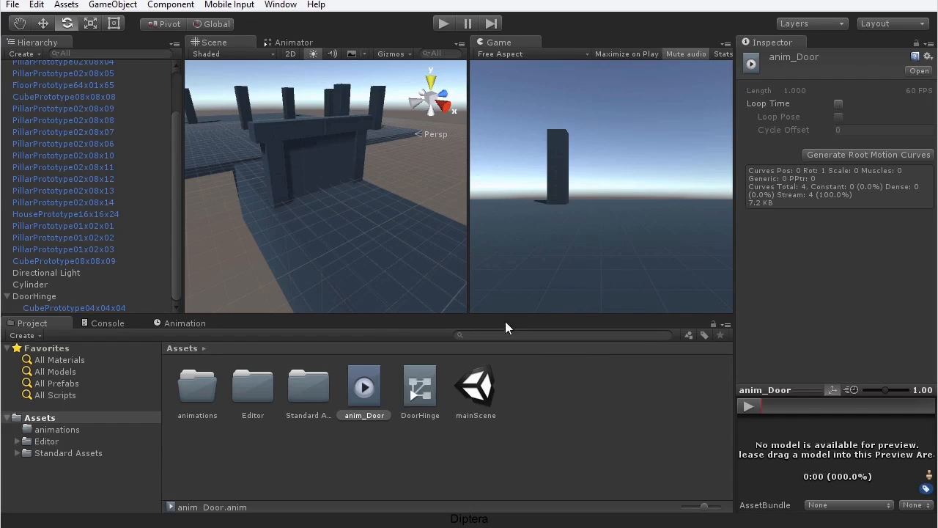
middle_drag(381, 242, 345, 216)
alt+drag(346, 216, 282, 214)
scroll(288, 218, down, 6)
middle_drag(292, 220, 352, 184)
alt+drag(352, 184, 281, 215)
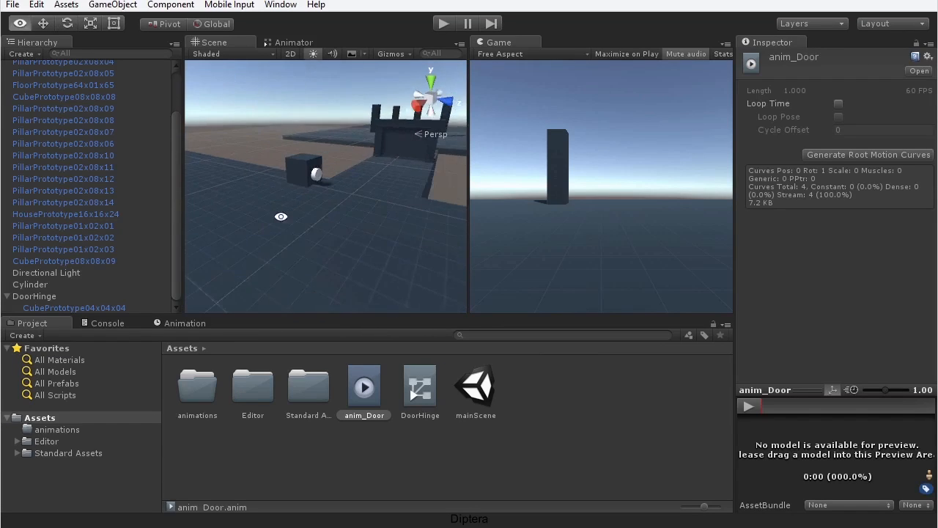
scroll(288, 217, up, 6)
middle_drag(337, 198, 313, 213)
alt+drag(318, 238, 329, 235)
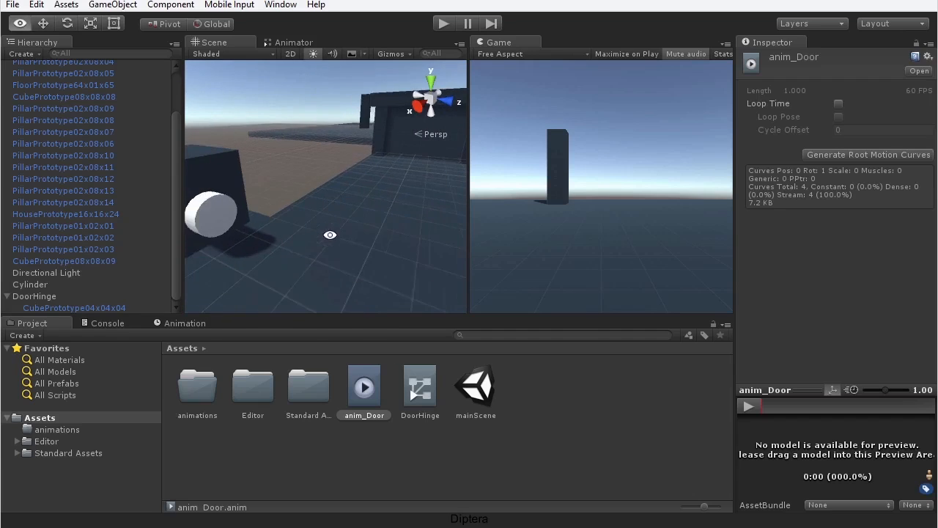
scroll(326, 237, down, 2)
middle_drag(321, 246, 337, 247)
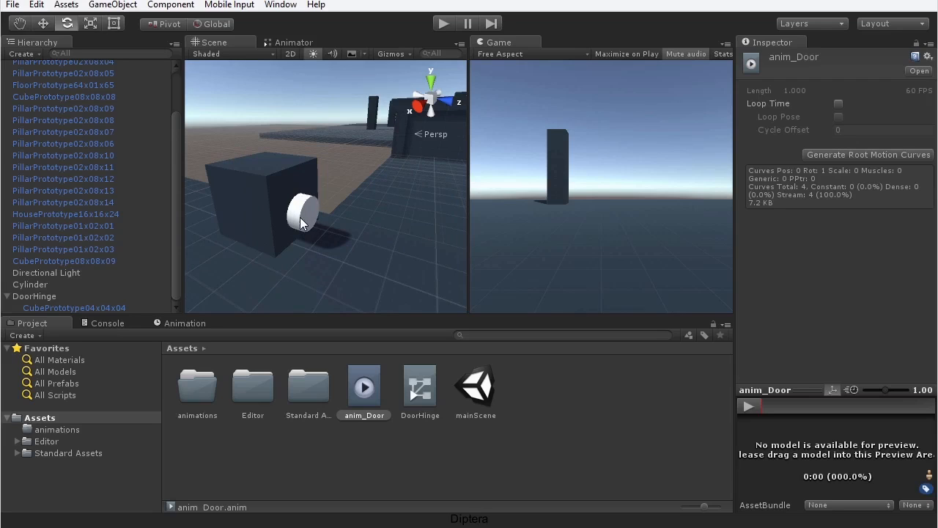
Maximize the Game view, play the scene while walking towards the button cube and open doorway, and stop playback.
key(shift+space)
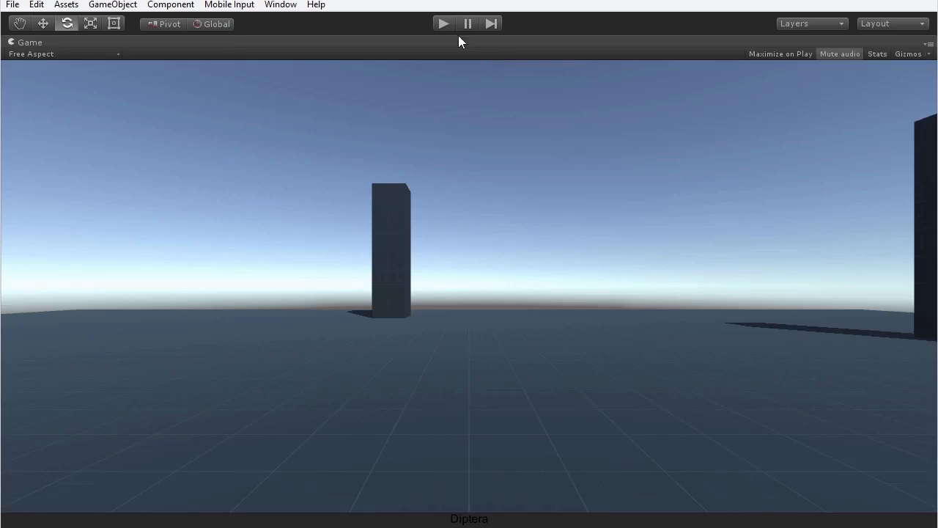
key(ctrl+p)
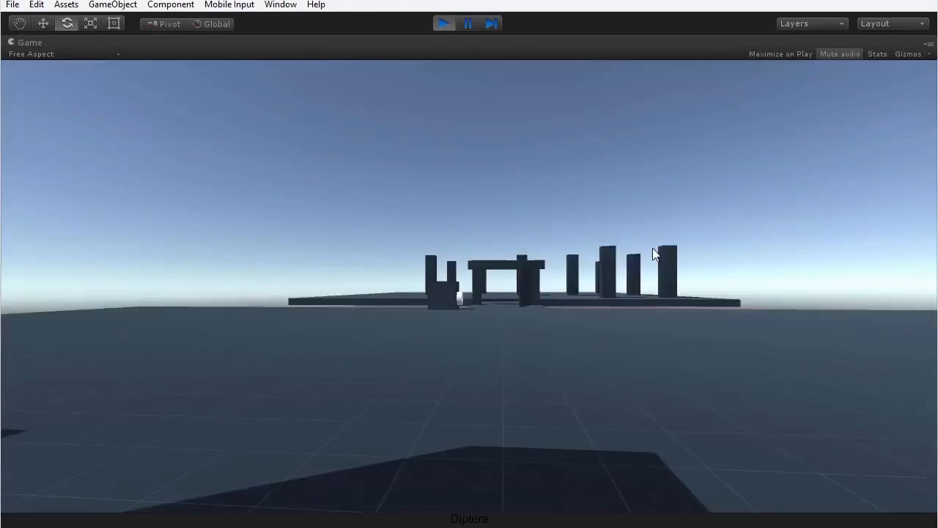
key(w)
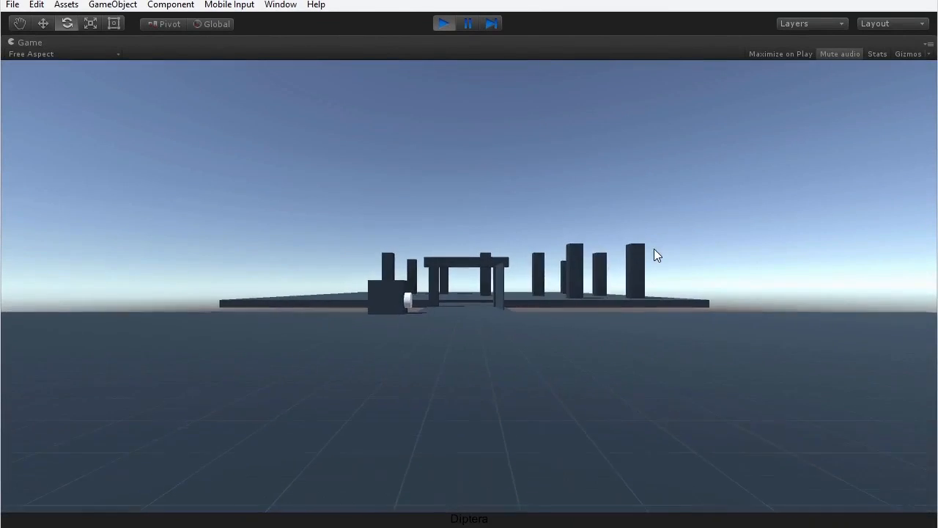
key(w)
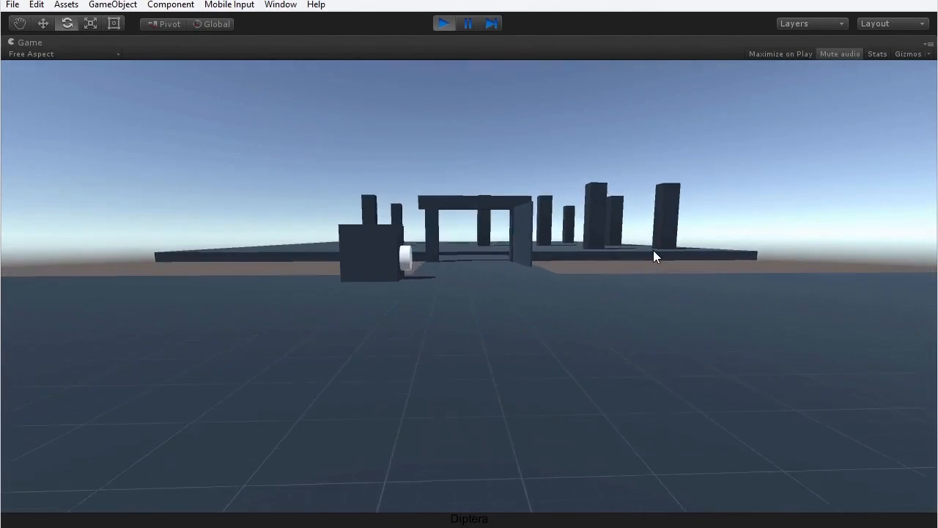
key(w)
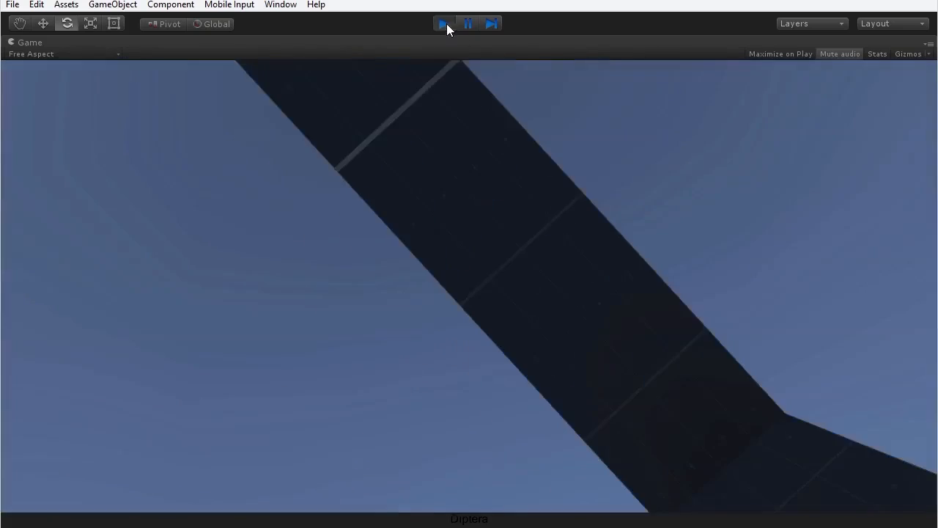
click(444, 24)
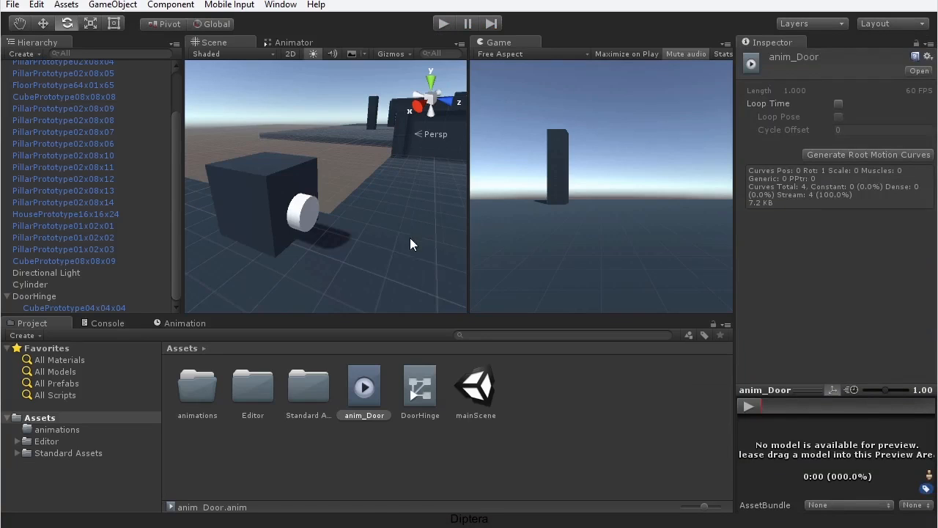
Move the anim_Door clip and DoorHinge controller into the animations folder and open that folder.
key(alt)
mouse_move(355, 234)
middle_down()
mouse_move(370, 225)
mouse_move(366, 239)
middle_up()
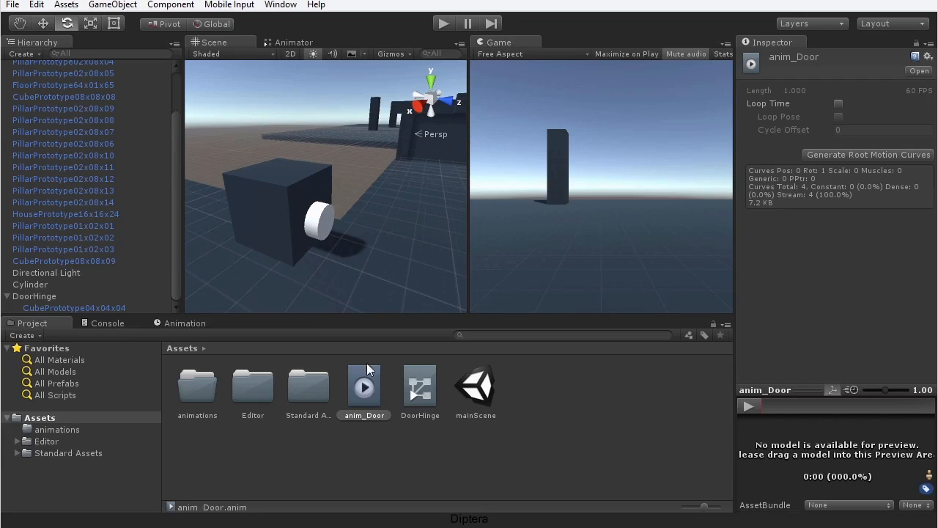
click(364, 457)
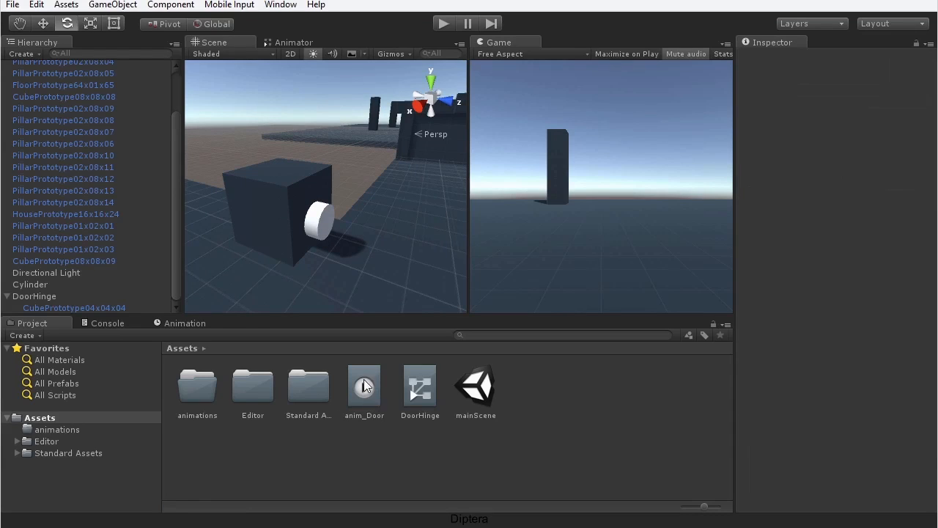
click(361, 414)
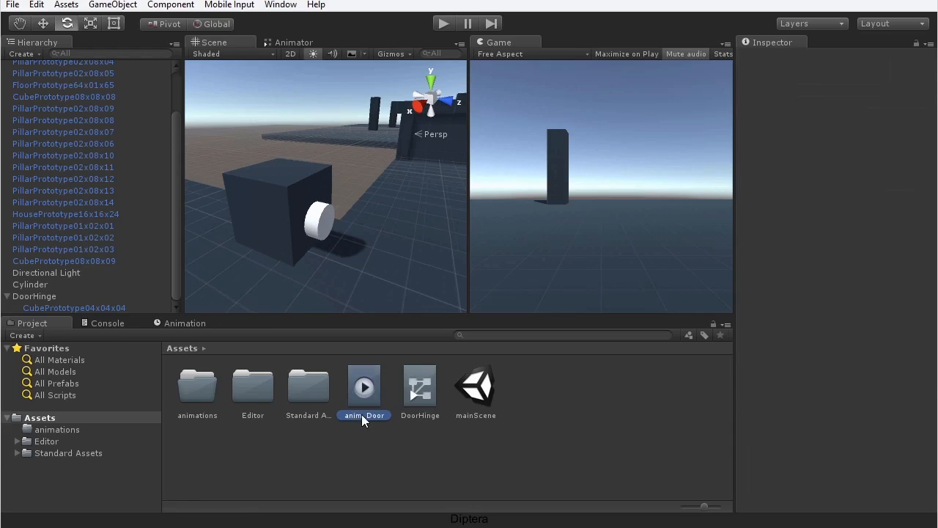
ctrl+click(418, 396)
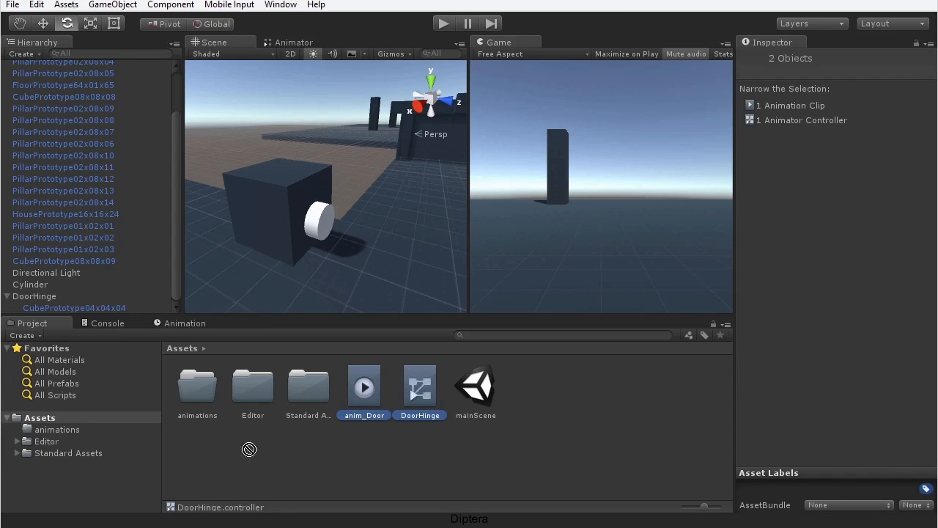
drag(194, 387, 194, 387)
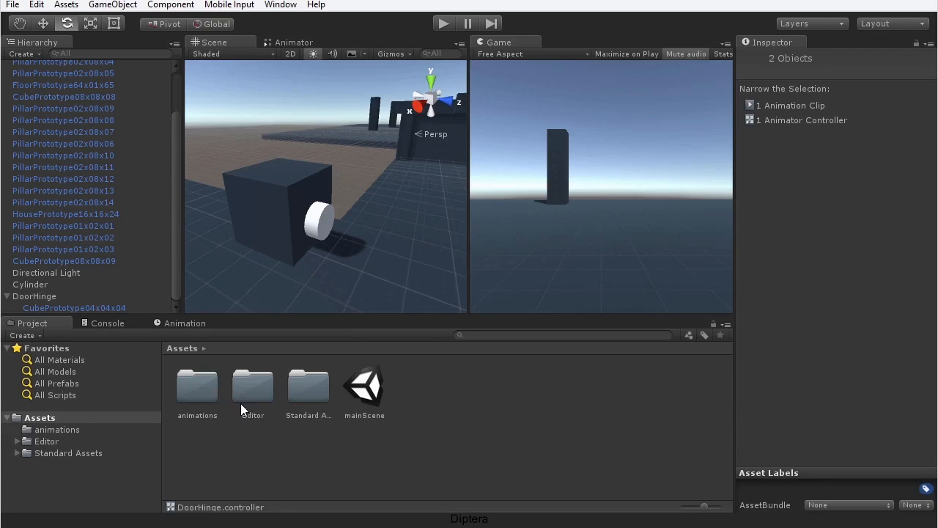
double_click(199, 396)
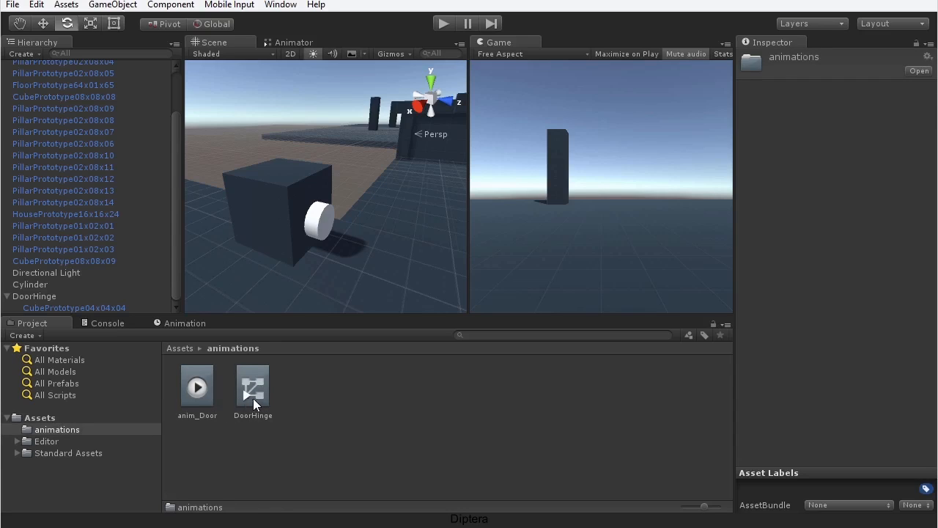
Frame DoorHinge and the Cylinder in the scene, and dock the Game view as a tab beside the Scene view.
double_click(35, 296)
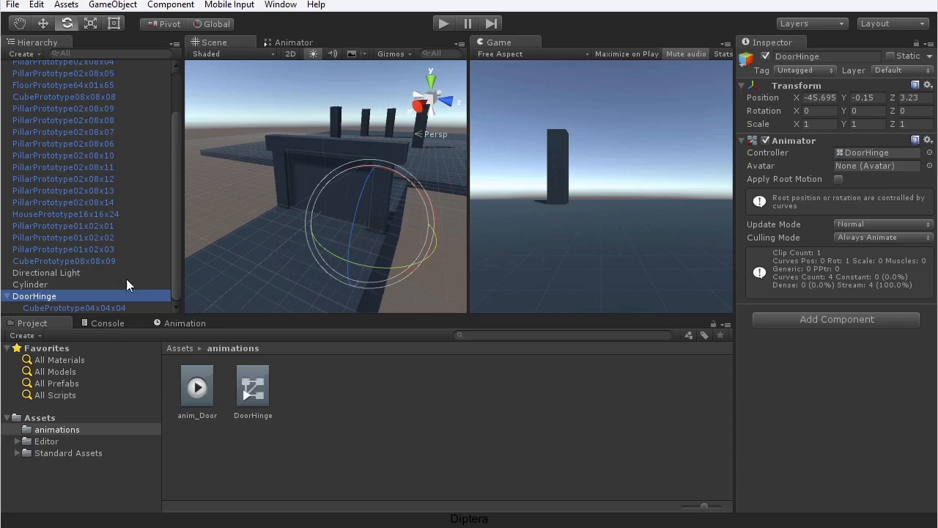
double_click(36, 284)
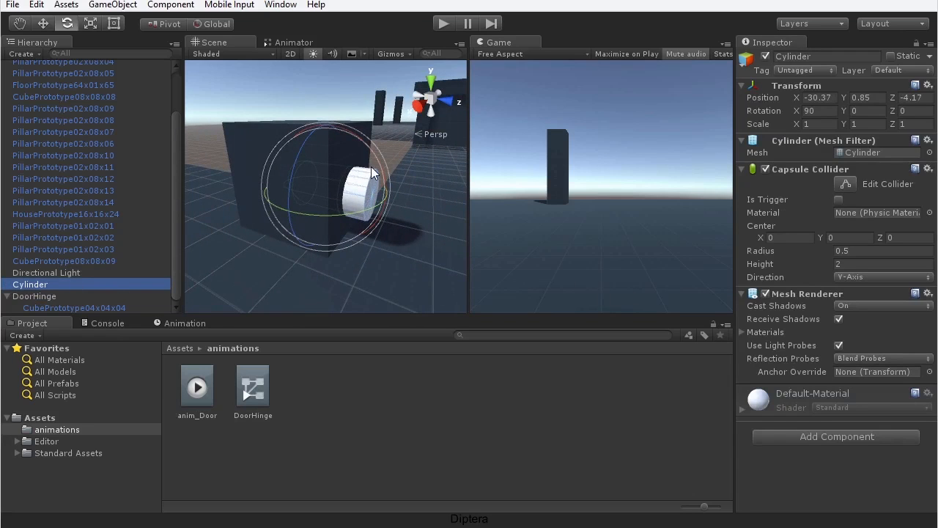
drag(491, 43, 277, 36)
click(234, 42)
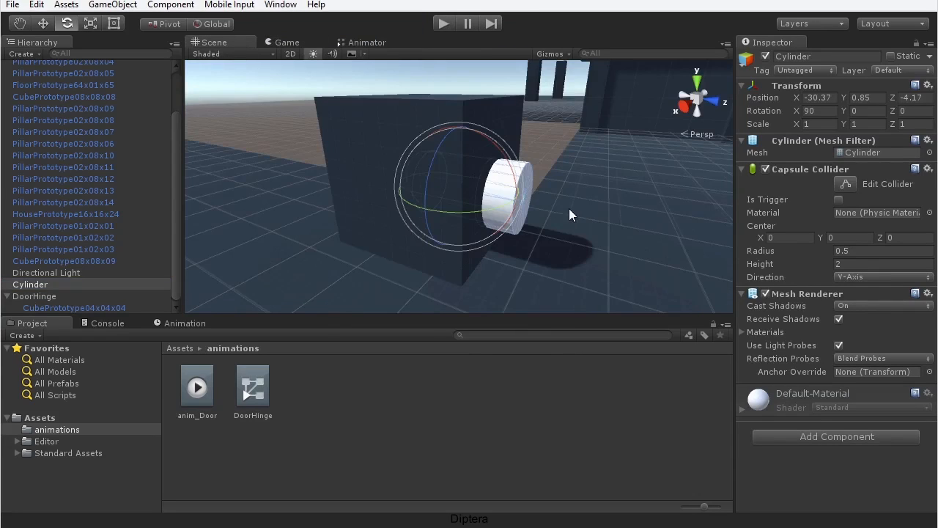
Switch to the Move tool for the Cylinder, try sliding it along its Z axis and undo the move.
alt+drag(506, 199, 516, 254)
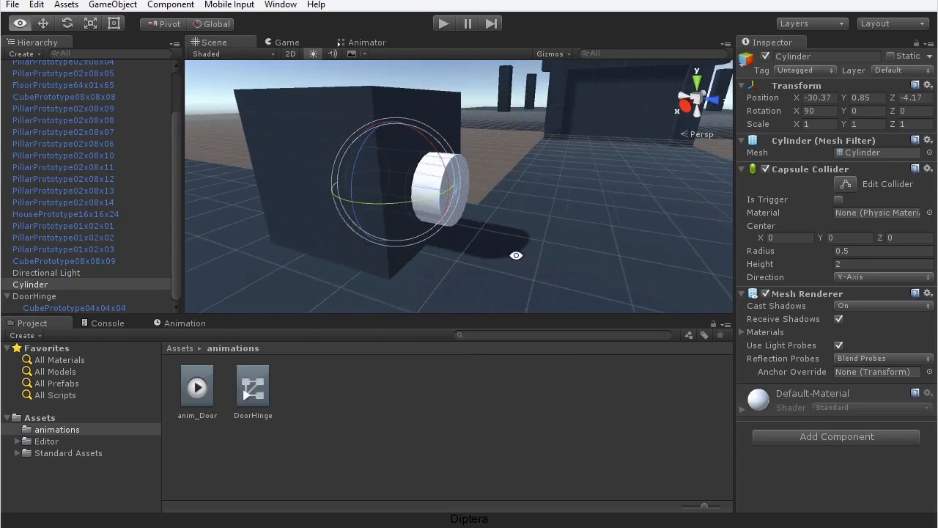
scroll(441, 198, up, 3)
key(w)
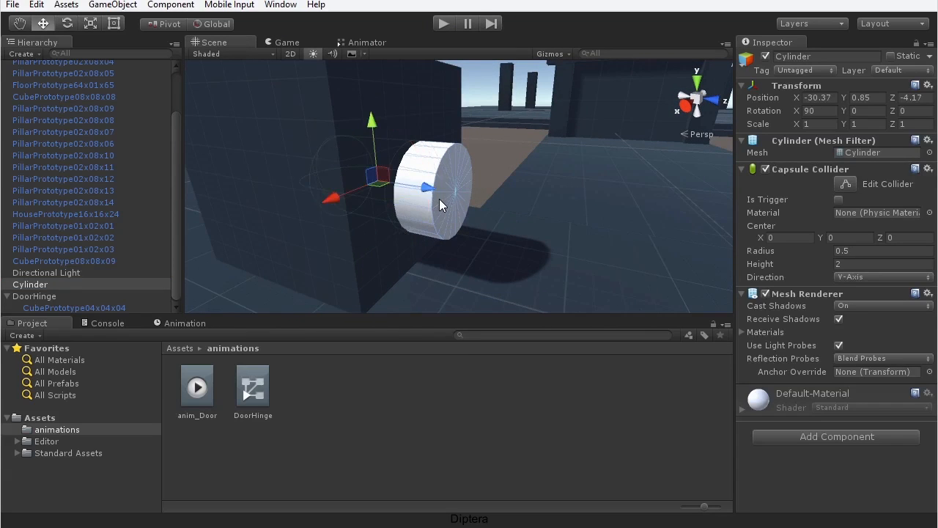
scroll(438, 199, down, 3)
alt+drag(437, 198, 486, 225)
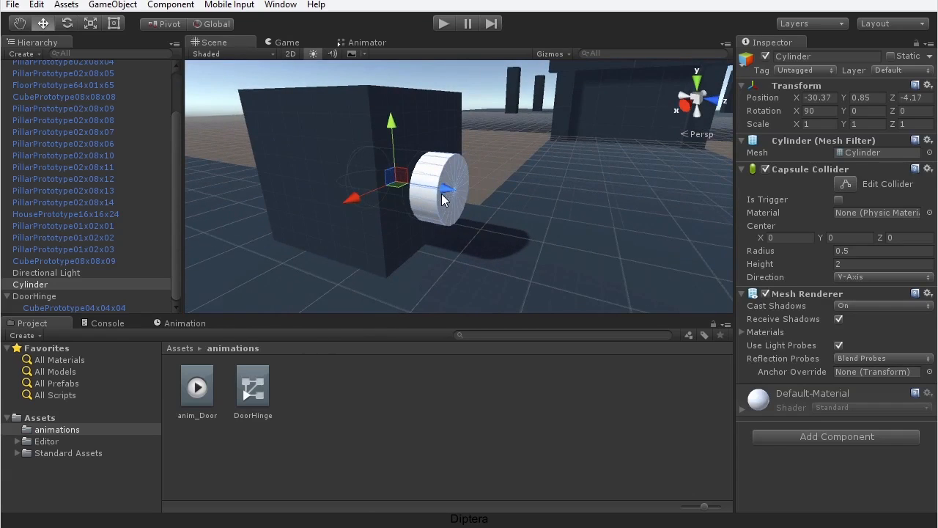
mouse_move(442, 193)
mouse_down()
mouse_move(423, 189)
mouse_move(448, 201)
mouse_up()
key(ctrl+z)
Create a new animation clip named anim_button for the Cylinder in the animations folder.
click(279, 5)
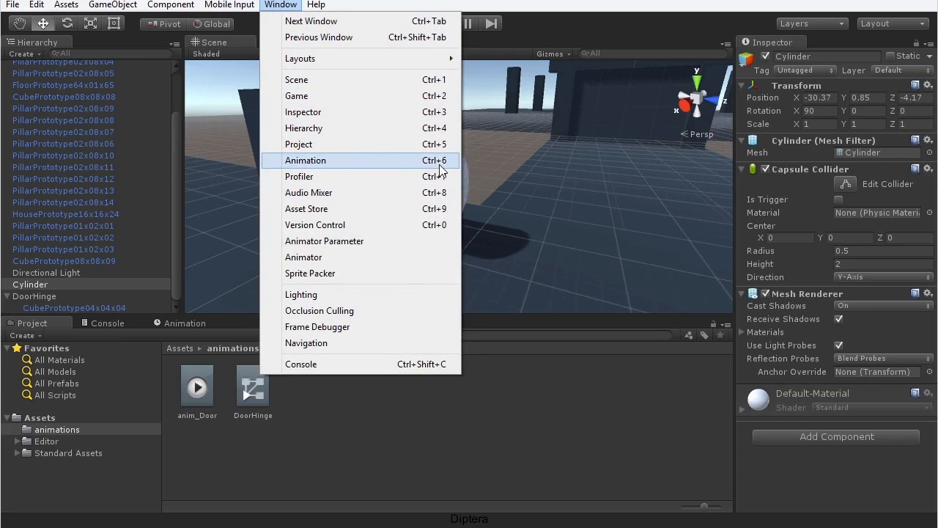
click(536, 19)
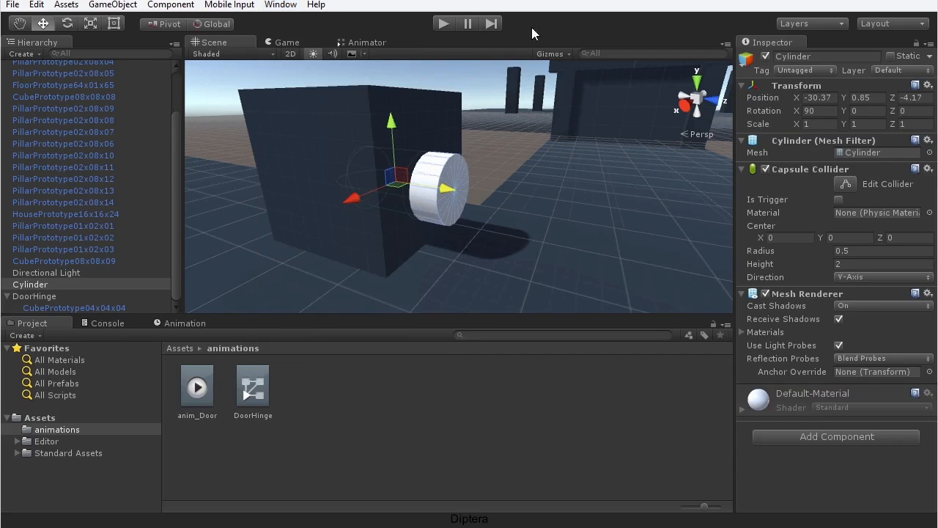
click(191, 322)
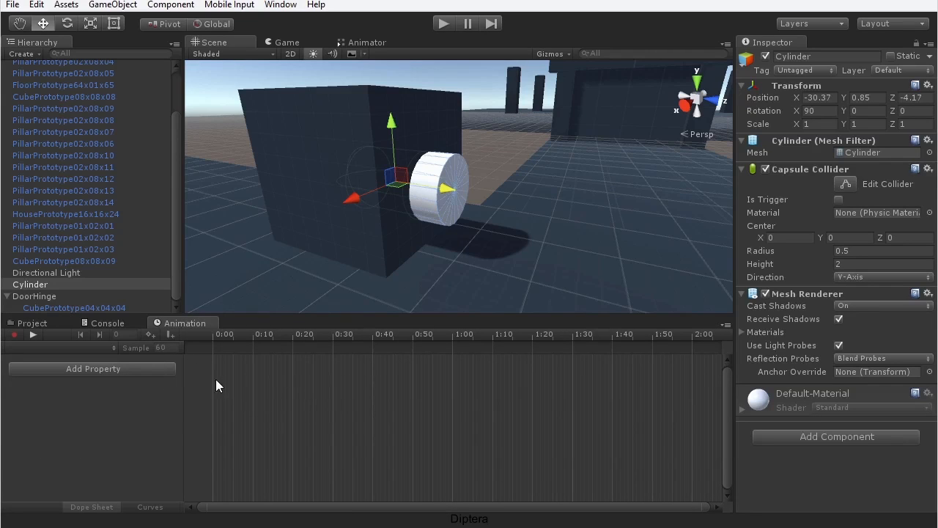
click(120, 370)
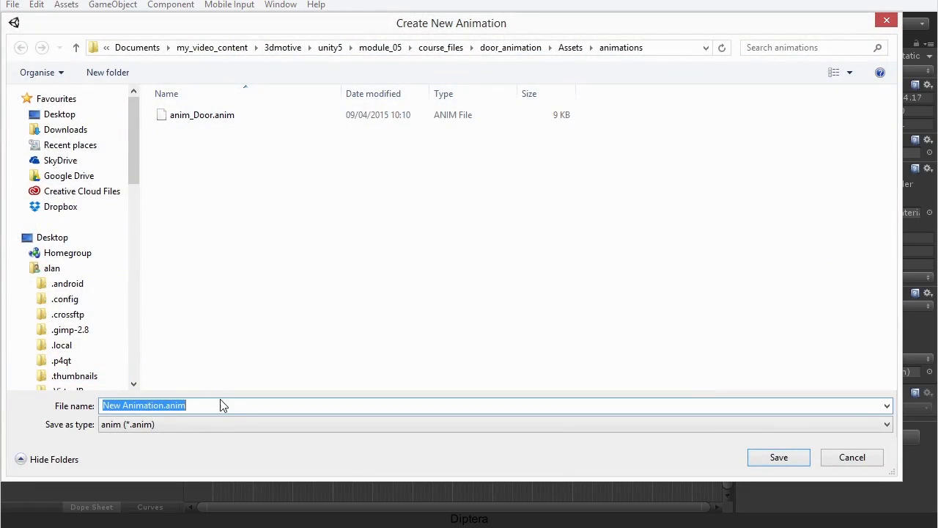
click(224, 407)
click(164, 406)
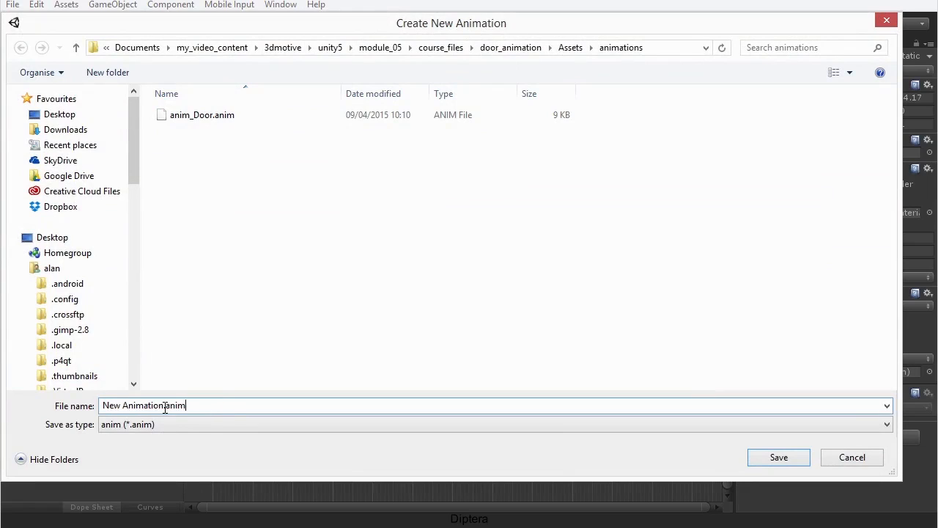
double_click(163, 406)
drag(65, 407, 52, 449)
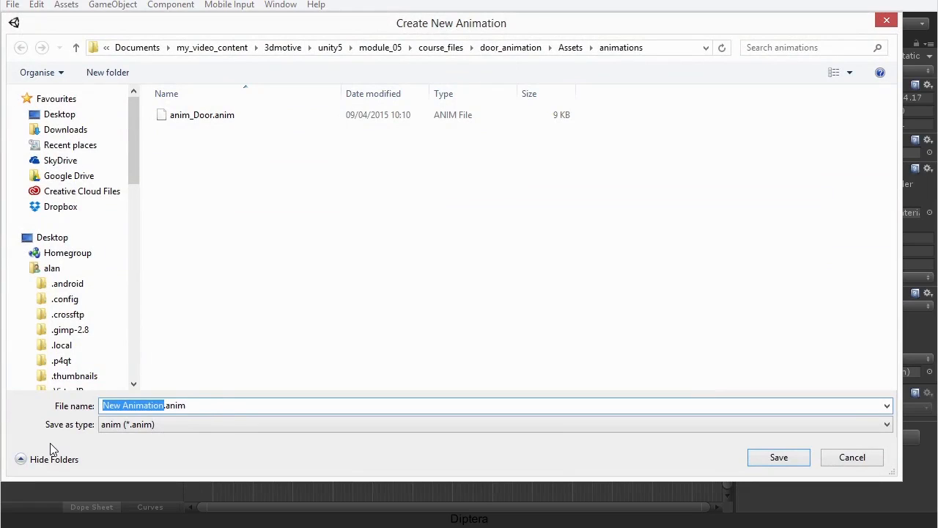
text(anim_button)
click(783, 460)
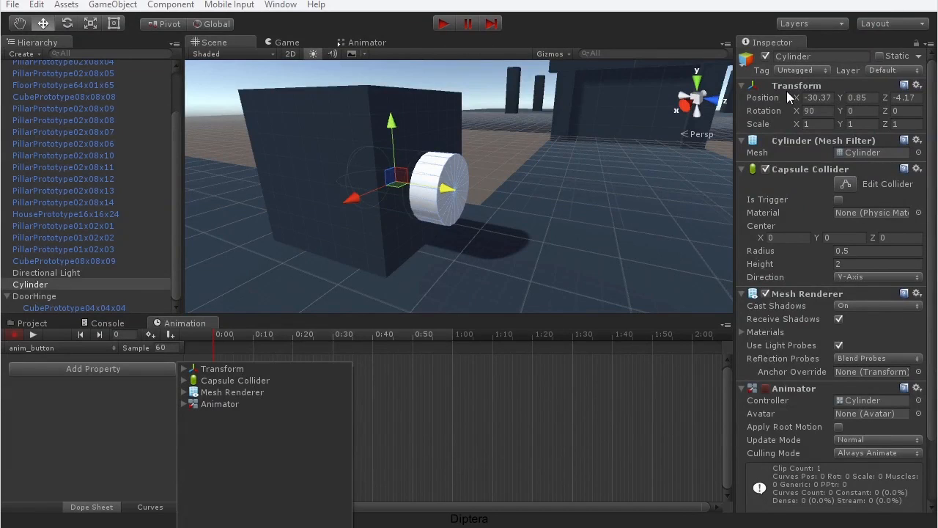
Add the Cylinder's Transform Position property to anim_button and check its keys at 0:00 and 1:00.
click(184, 369)
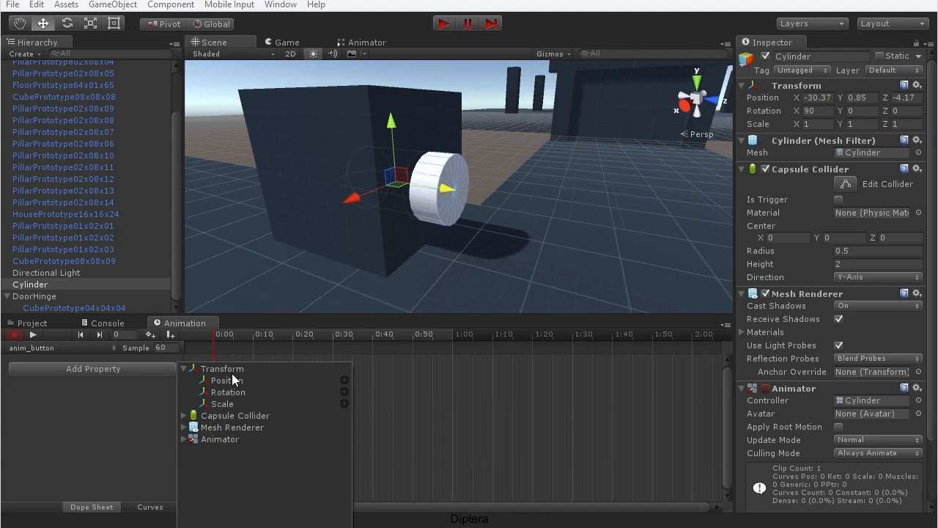
click(344, 381)
mouse_move(216, 337)
mouse_down()
mouse_move(448, 336)
mouse_move(212, 339)
mouse_up()
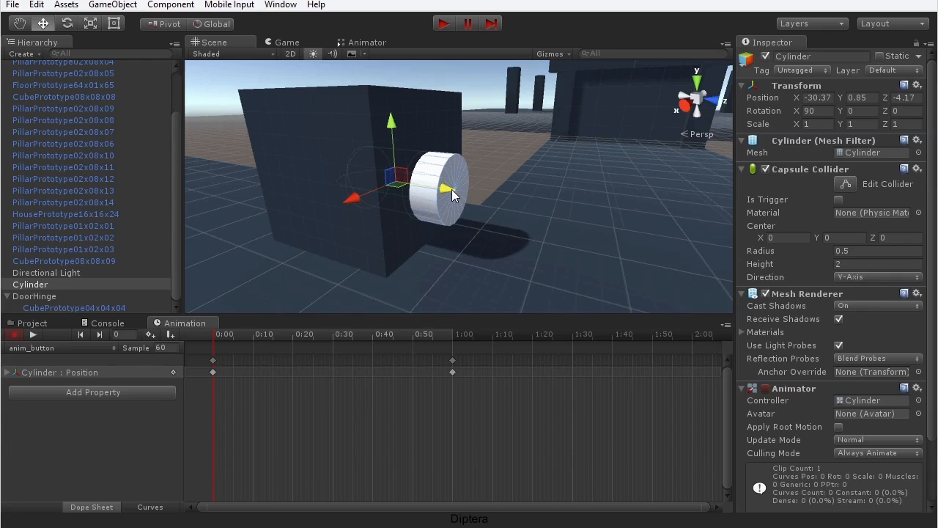
click(451, 335)
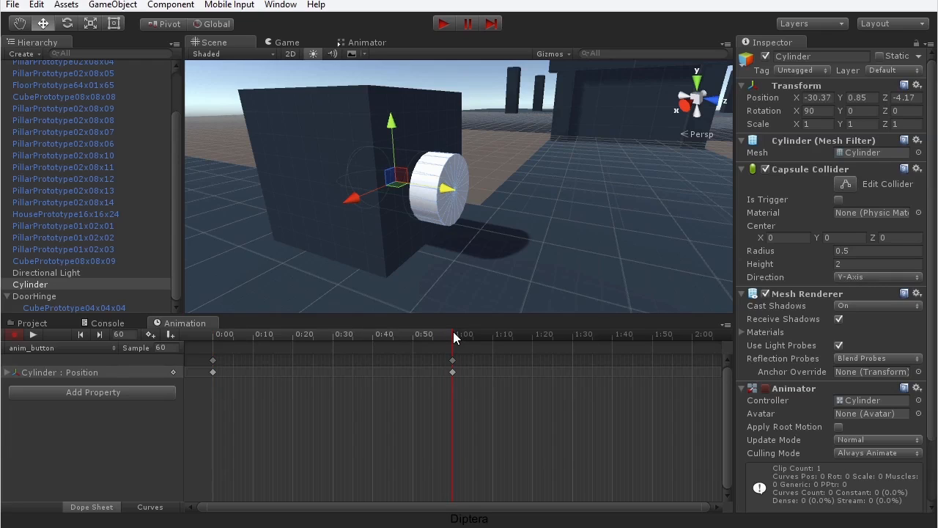
mouse_move(454, 333)
mouse_down()
mouse_move(216, 332)
mouse_move(453, 332)
mouse_up()
Key the Cylinder at 0:30 pushed into the cube to about Z -4.53, and scrub from 0:00 to 1:00 to preview it.
drag(447, 336, 335, 342)
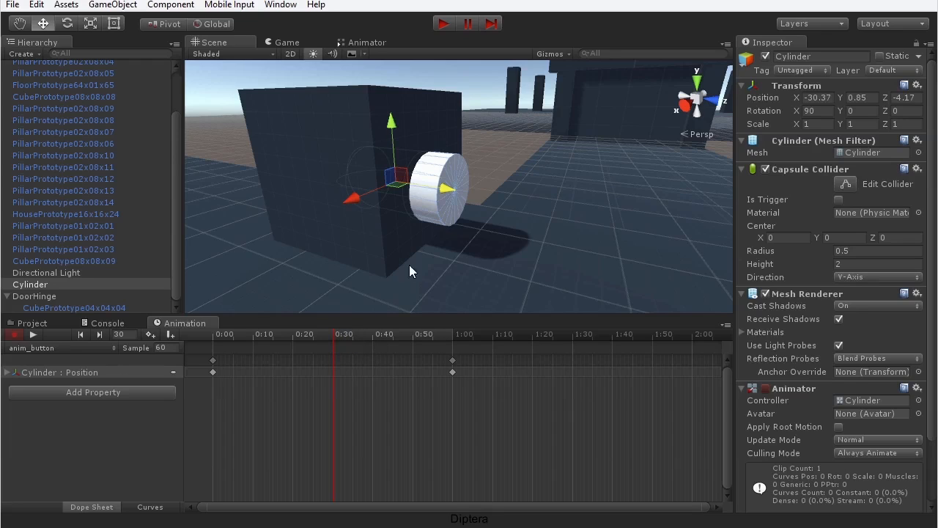
drag(445, 196, 429, 197)
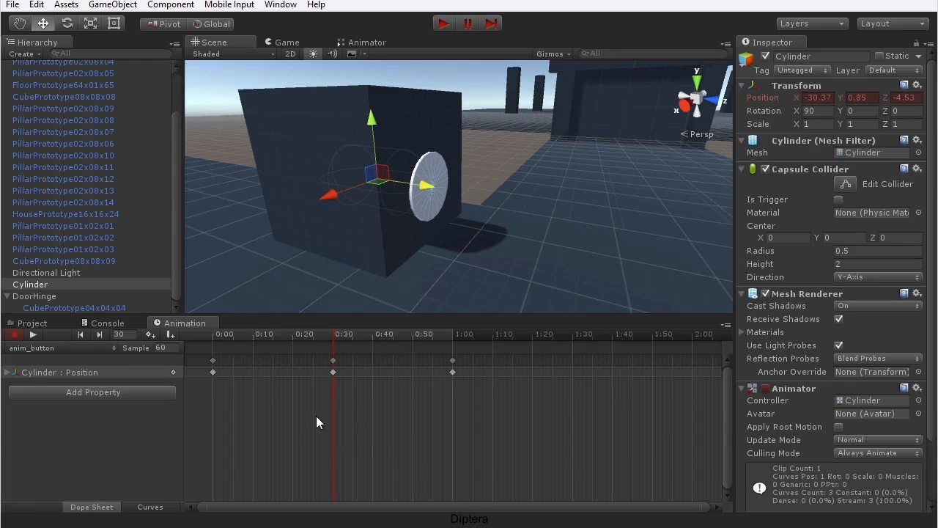
drag(214, 333, 453, 336)
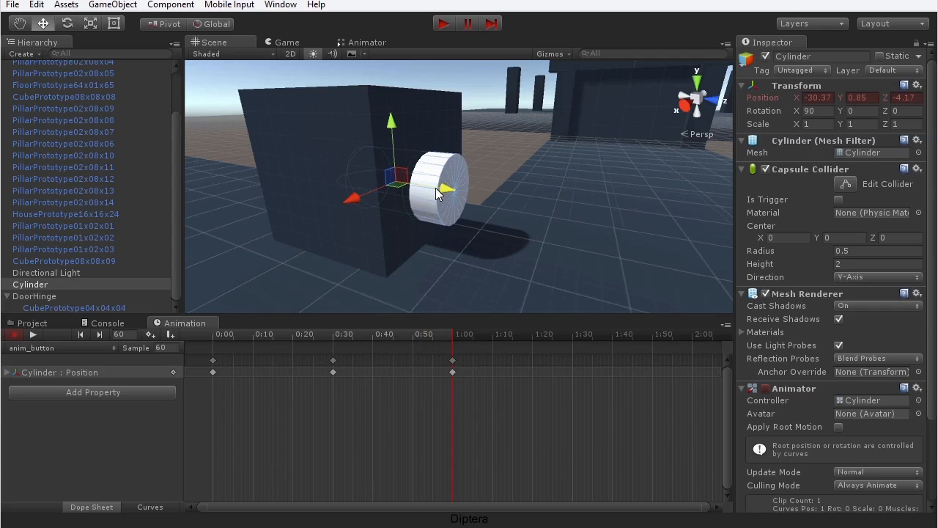
Examine the anim_button animation curves of the Cylinder's Position.x, Position.y and Position.z one after another.
click(150, 507)
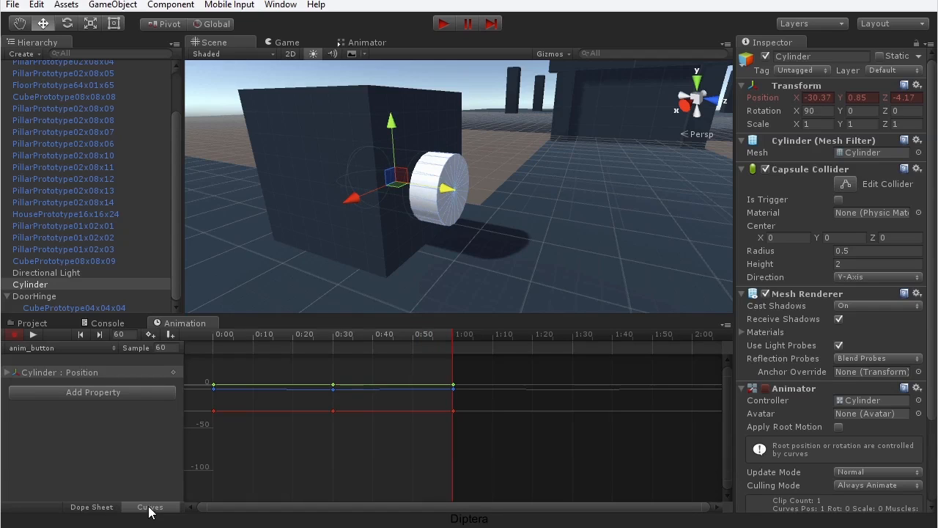
click(9, 373)
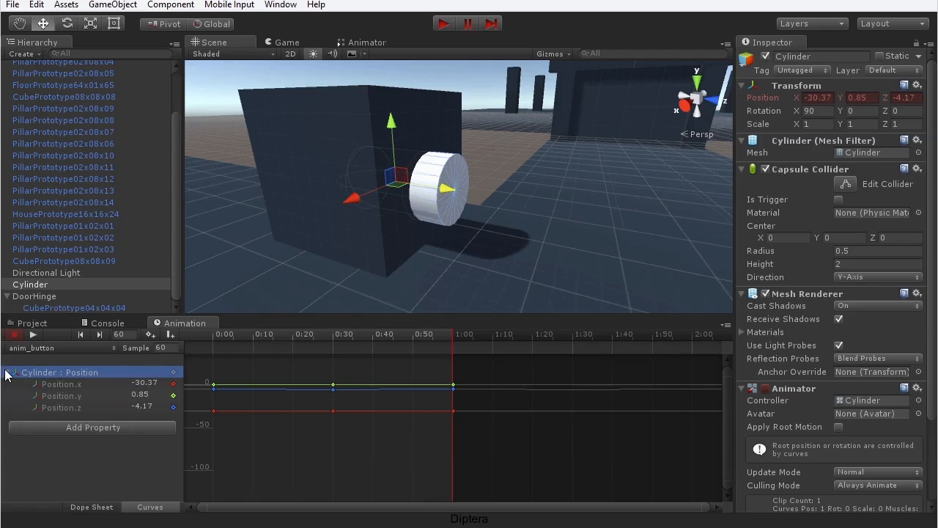
click(66, 385)
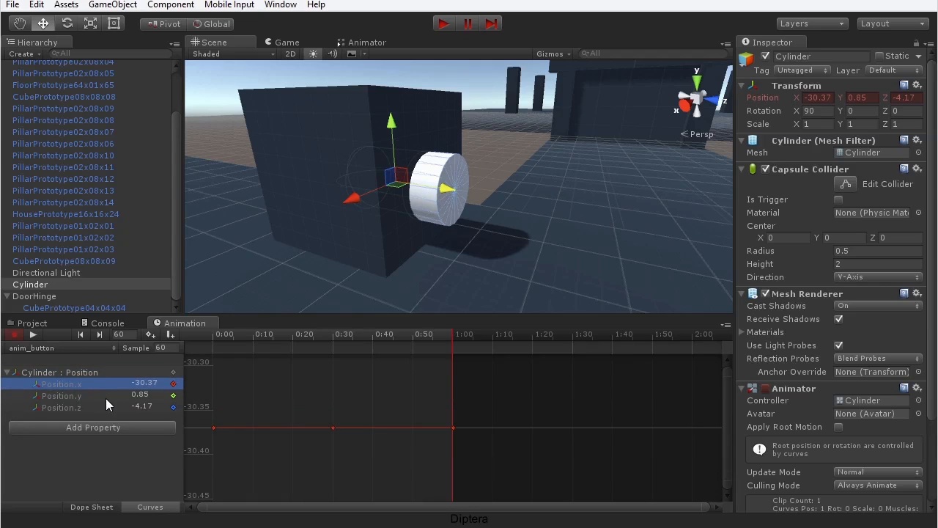
click(104, 397)
click(91, 405)
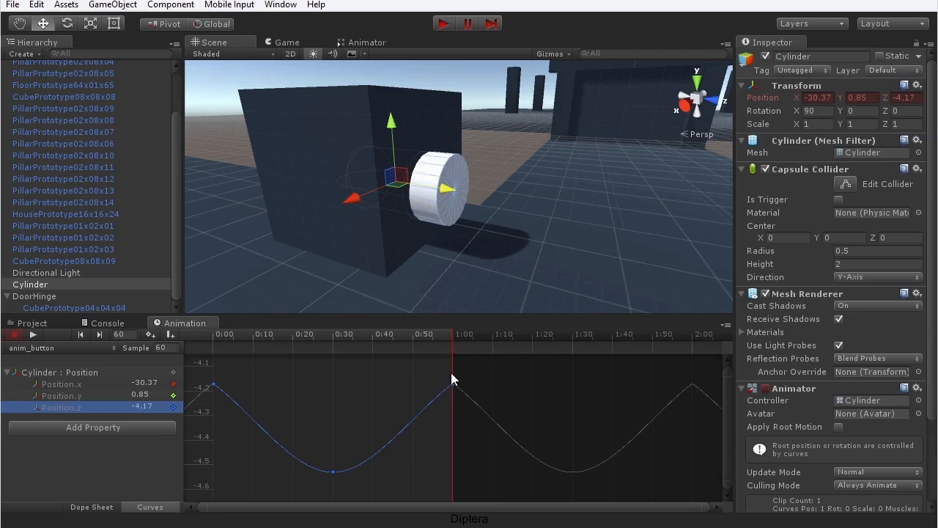
Set the Position.z curve keys at 0:00 and 1:00 of anim_button to Flat and scrub the end of the clip.
click(214, 383)
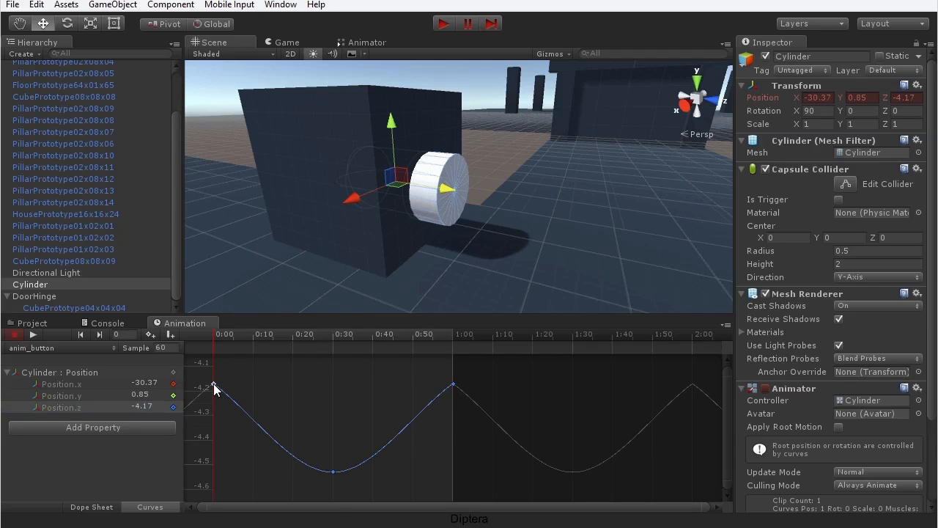
right_click(213, 384)
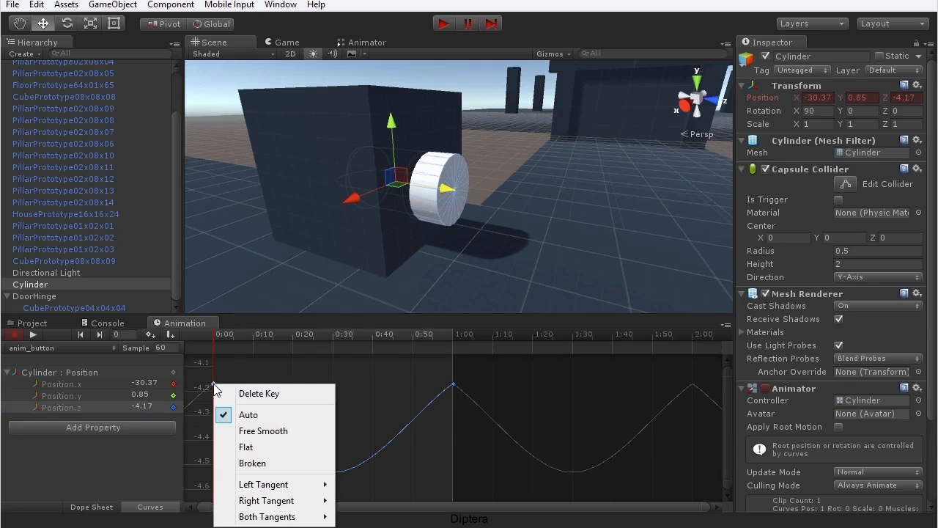
click(277, 446)
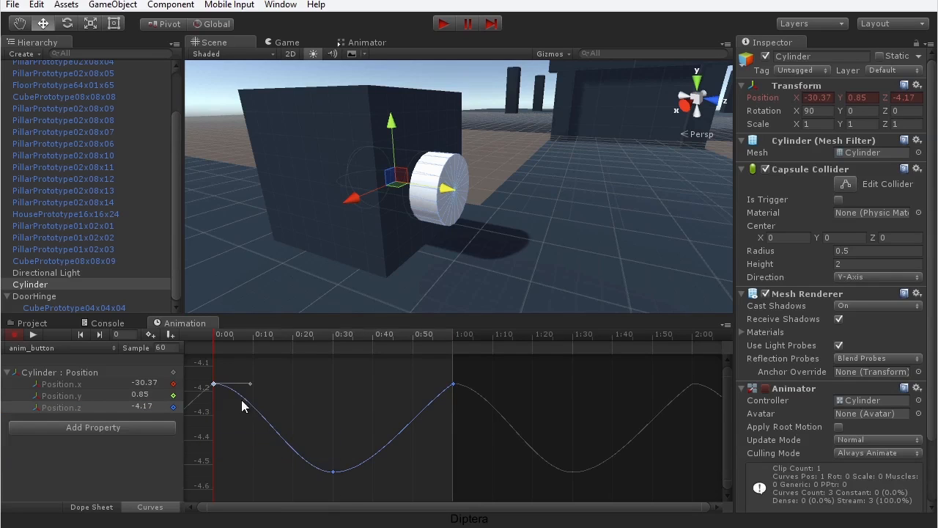
click(452, 382)
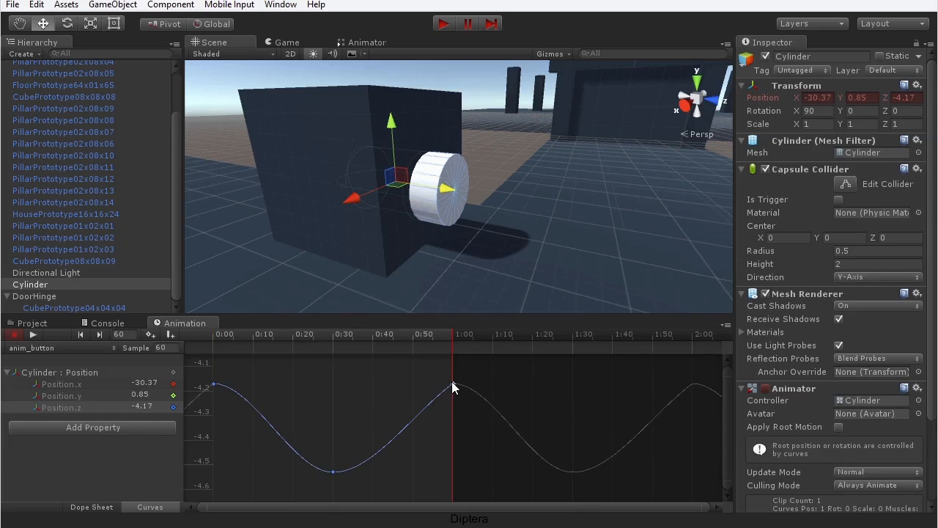
right_click(452, 382)
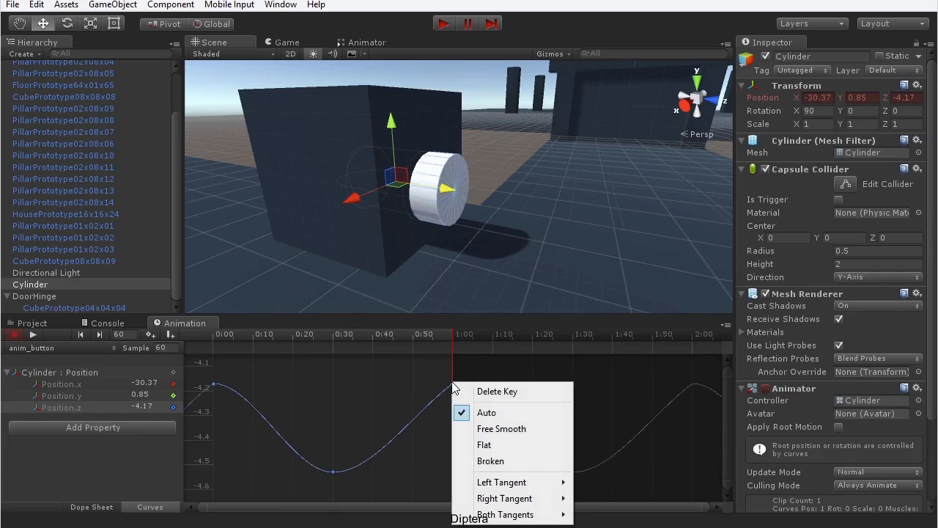
click(482, 445)
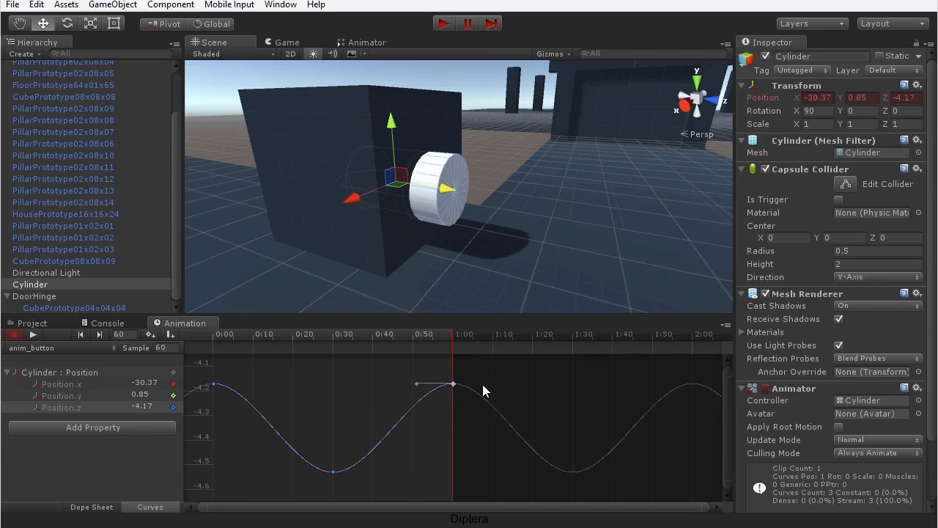
drag(404, 332, 454, 322)
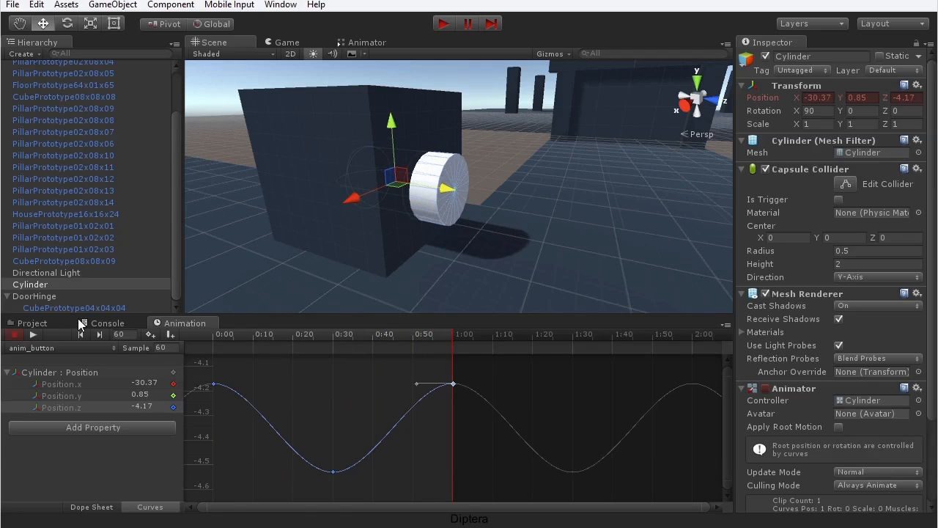
Turn off Loop Time for the anim_button clip in the animations folder.
click(33, 324)
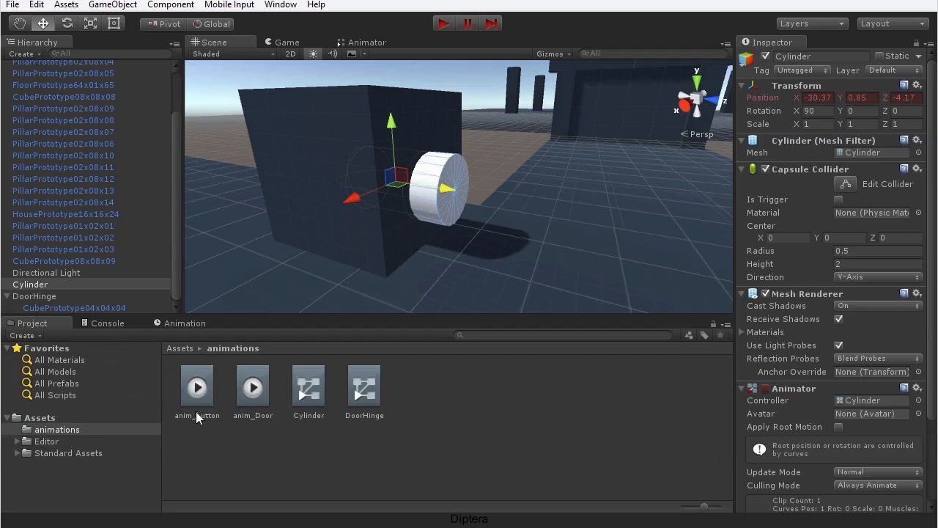
click(308, 388)
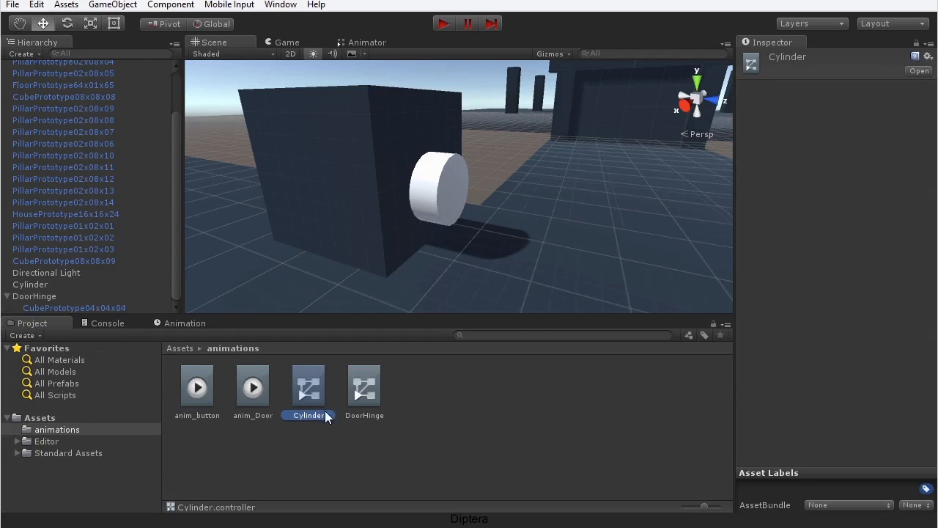
click(198, 396)
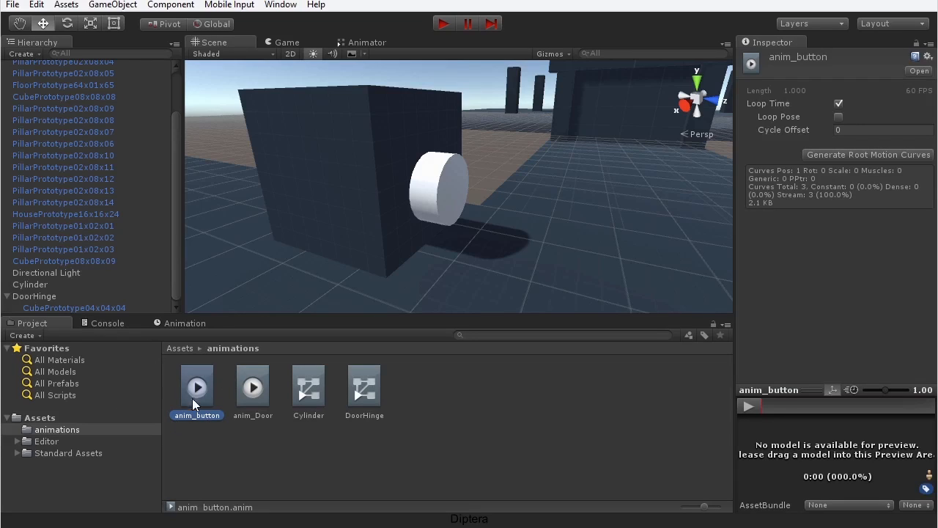
click(839, 104)
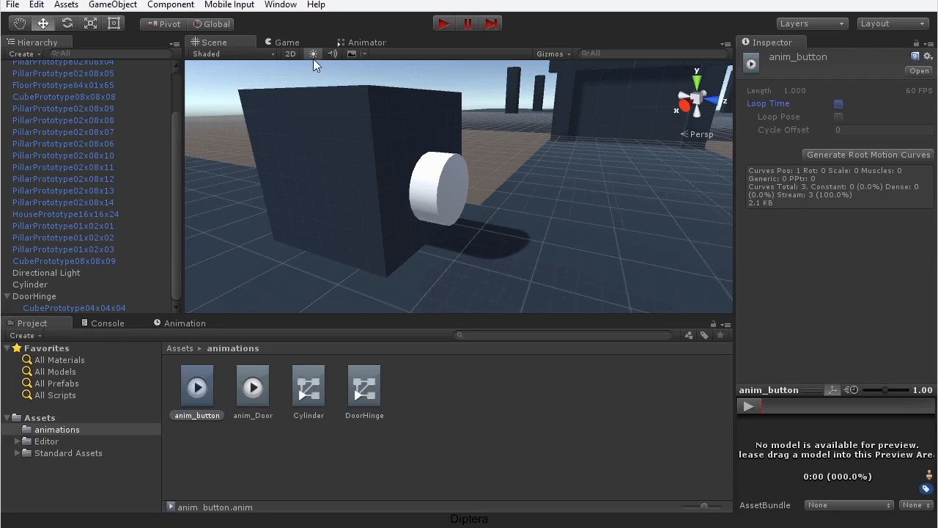
Dock the Game view beside the Scene view, widen it, and run the scene to watch the button animation.
drag(282, 47, 608, 135)
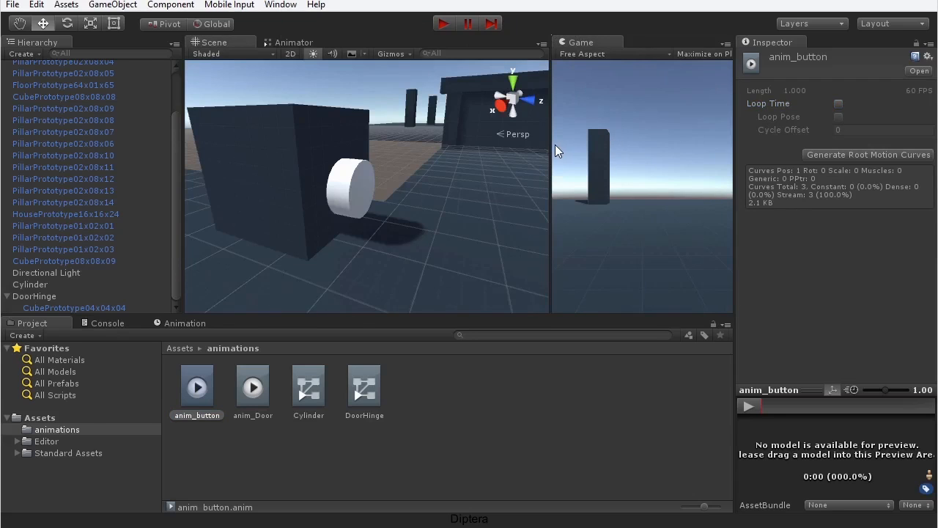
drag(552, 146, 503, 148)
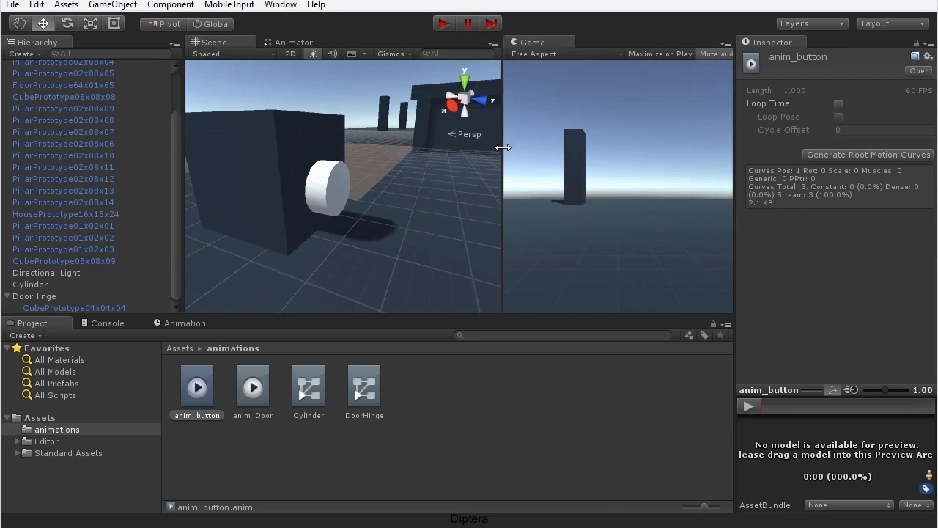
click(444, 23)
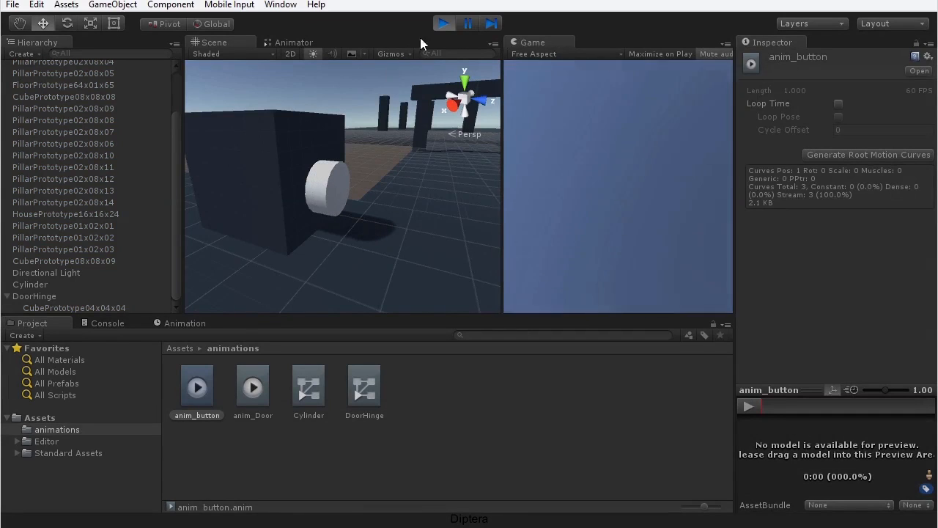
click(444, 24)
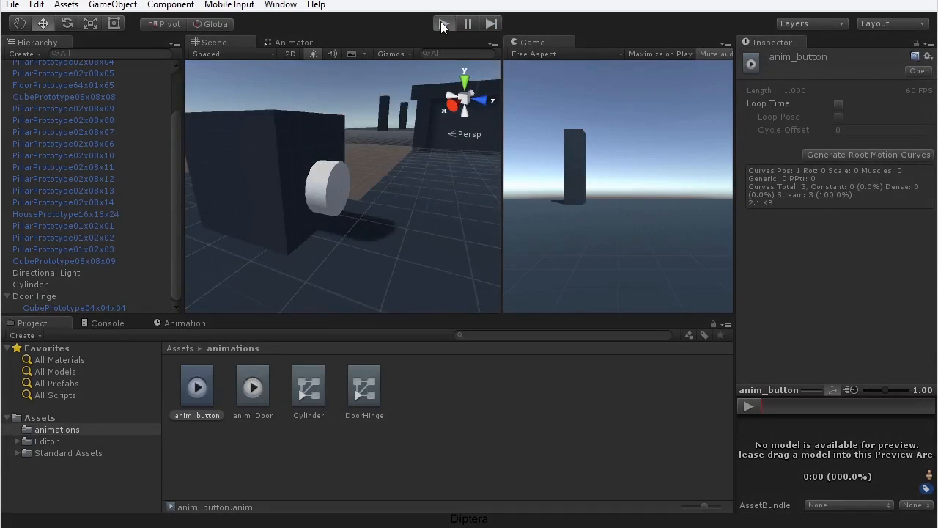
click(443, 24)
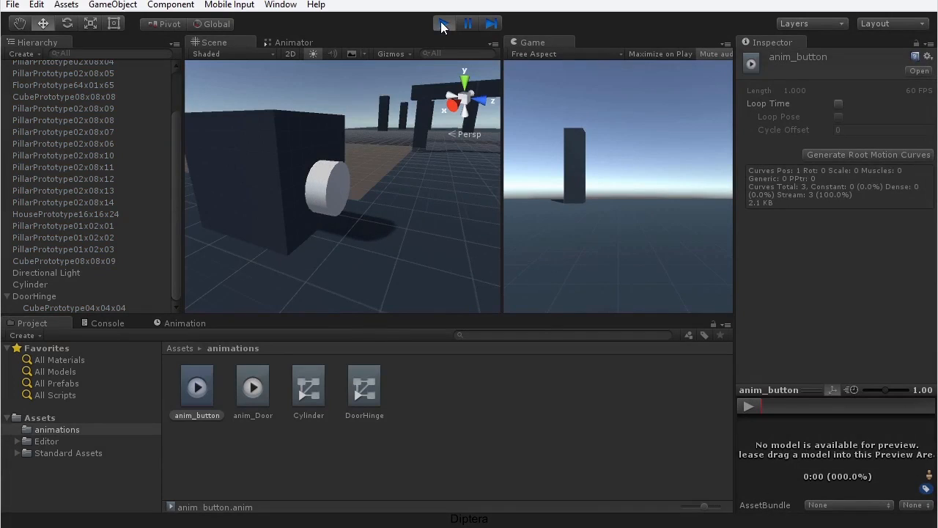
click(443, 24)
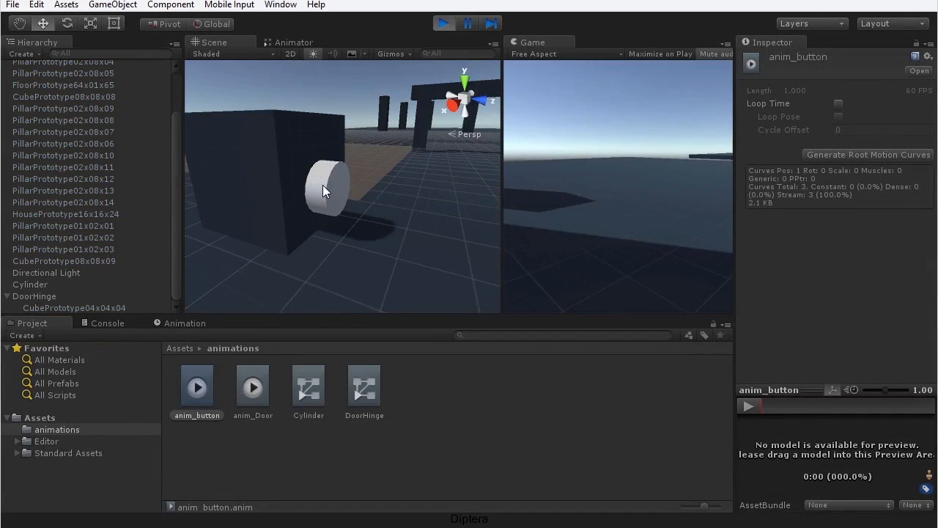
click(445, 23)
click(444, 23)
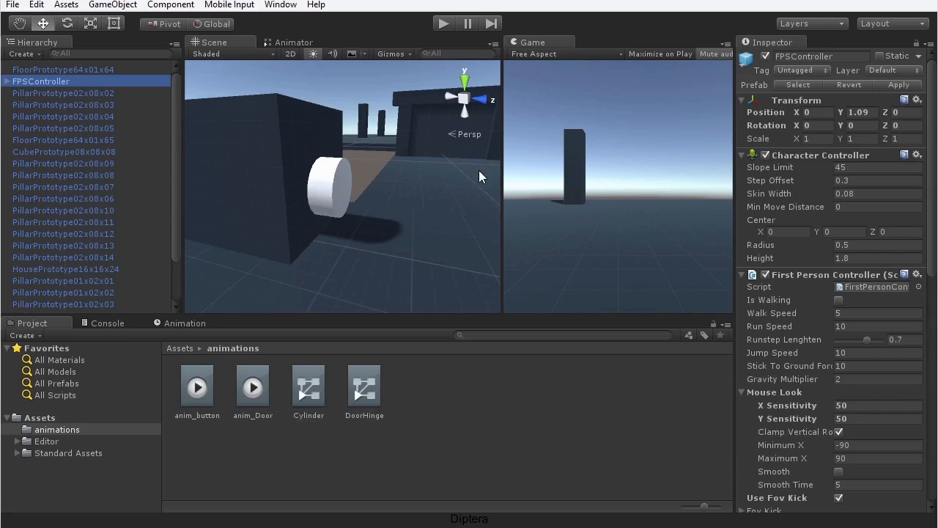
Add a UI Event System object to the scene.
click(112, 4)
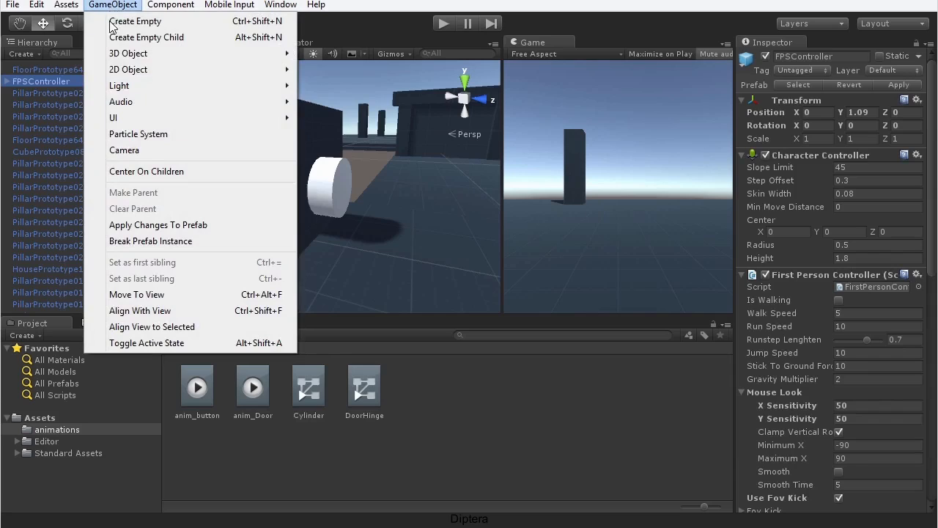
mouse_move(110, 120)
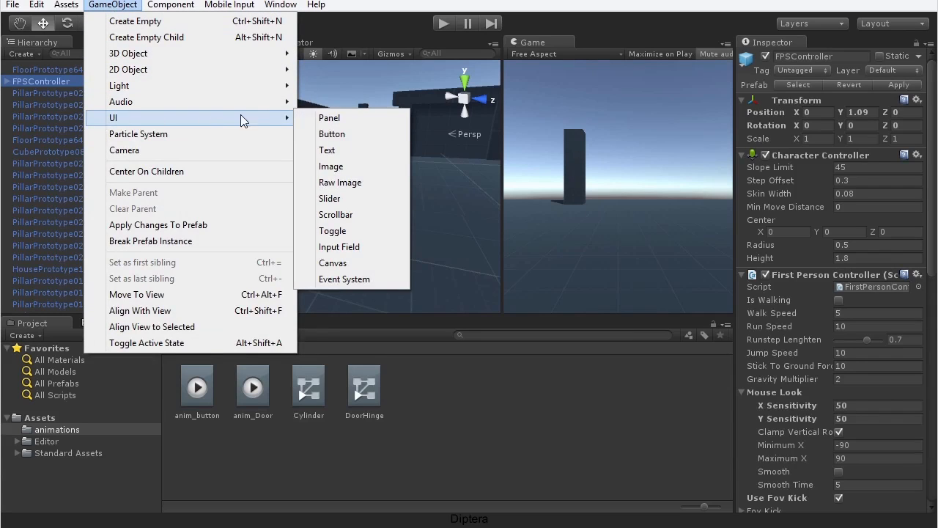
click(368, 280)
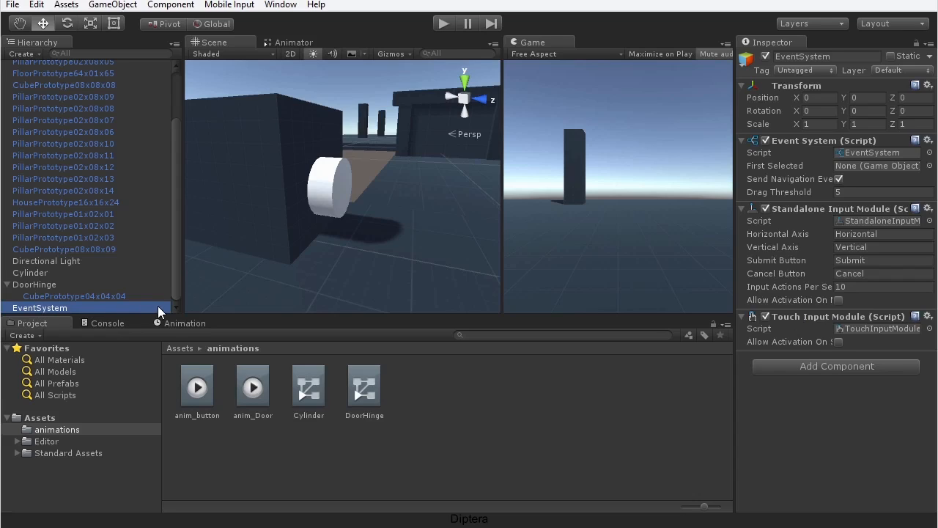
Add a Physics Raycaster component to the FirstPersonCharacter camera under FPSController.
scroll(174, 251, up, 3)
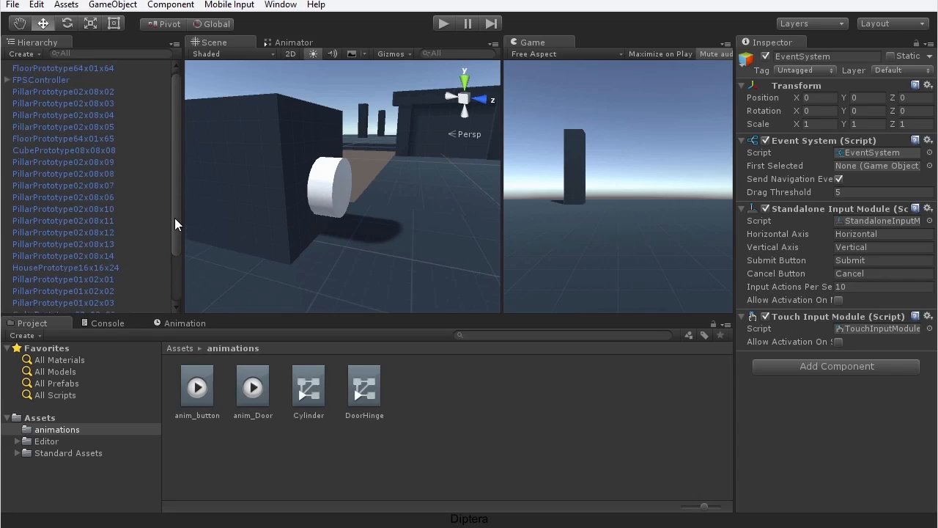
click(59, 82)
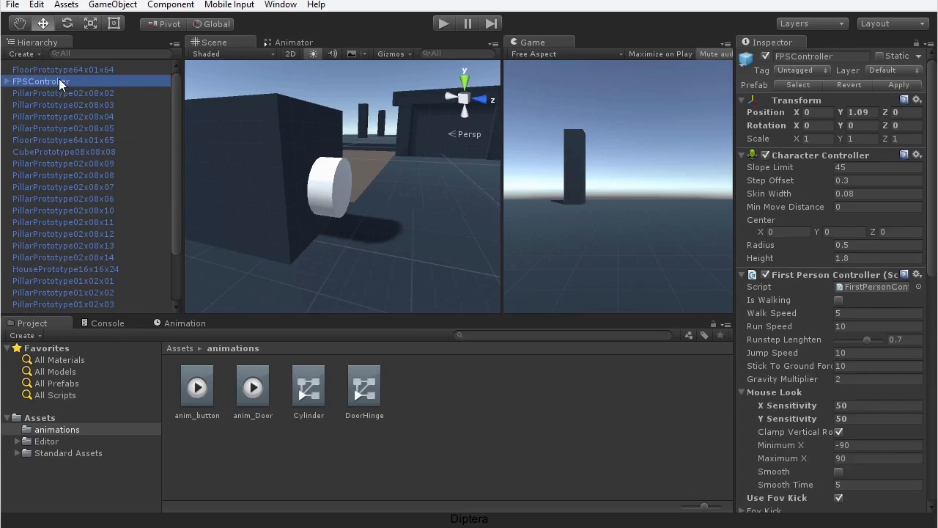
click(6, 82)
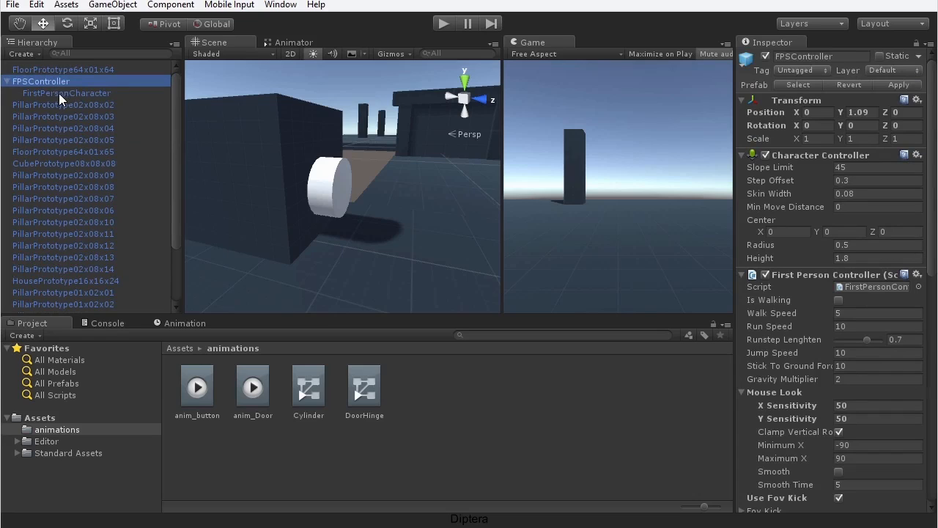
click(96, 93)
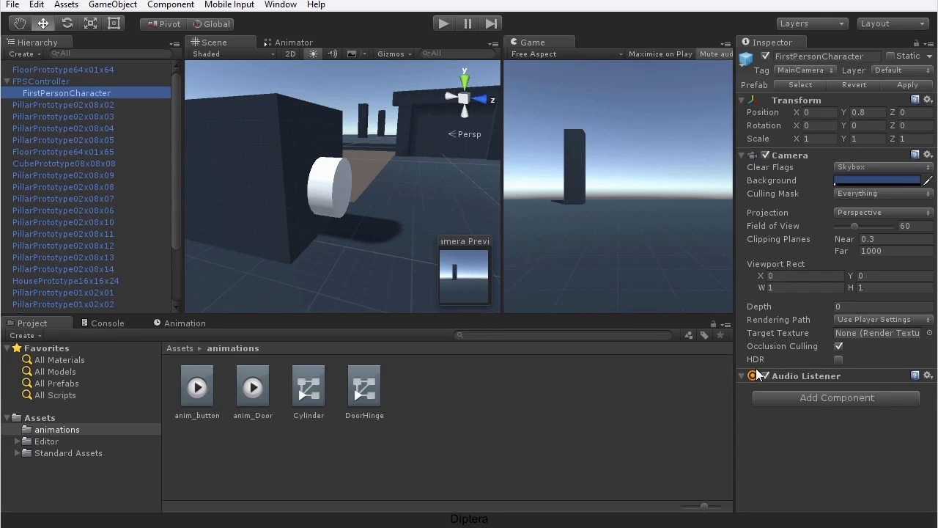
click(171, 5)
mouse_move(192, 184)
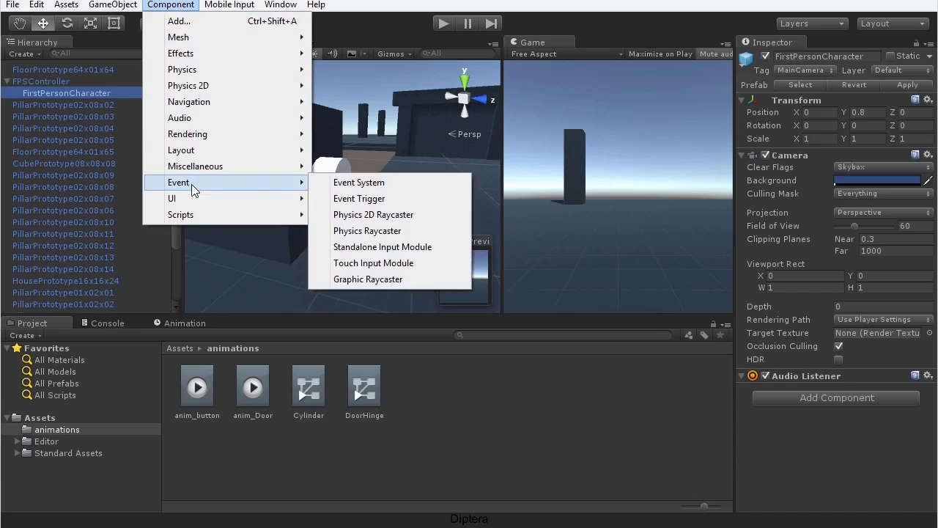
click(422, 233)
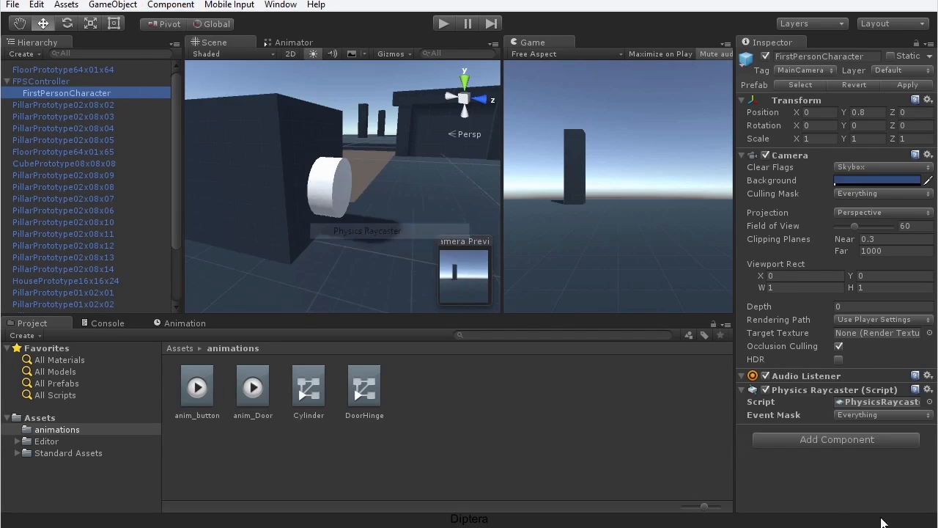
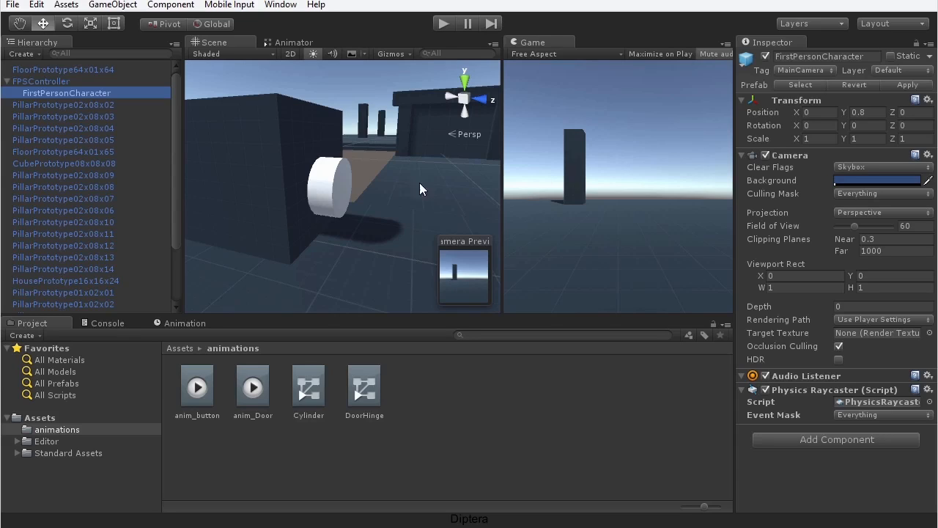
Add an Event Trigger component to the Cylinder button.
click(333, 179)
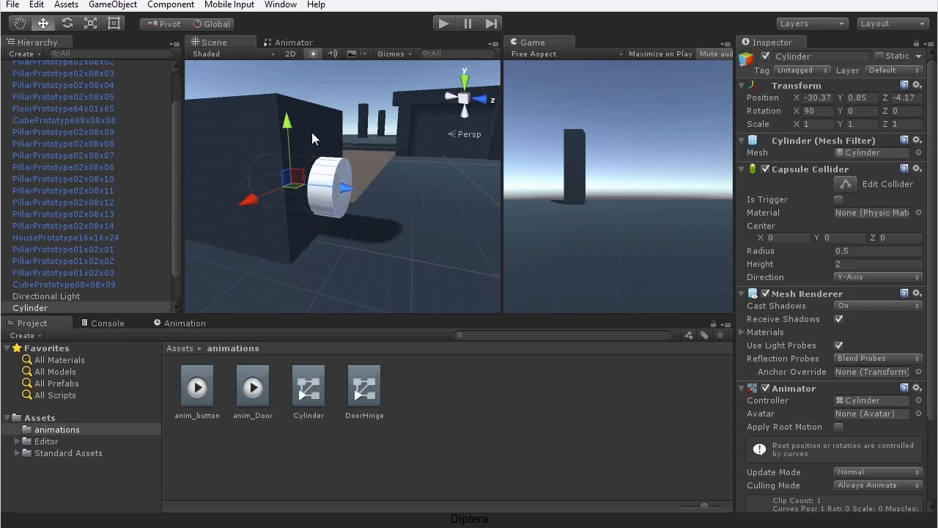
click(171, 4)
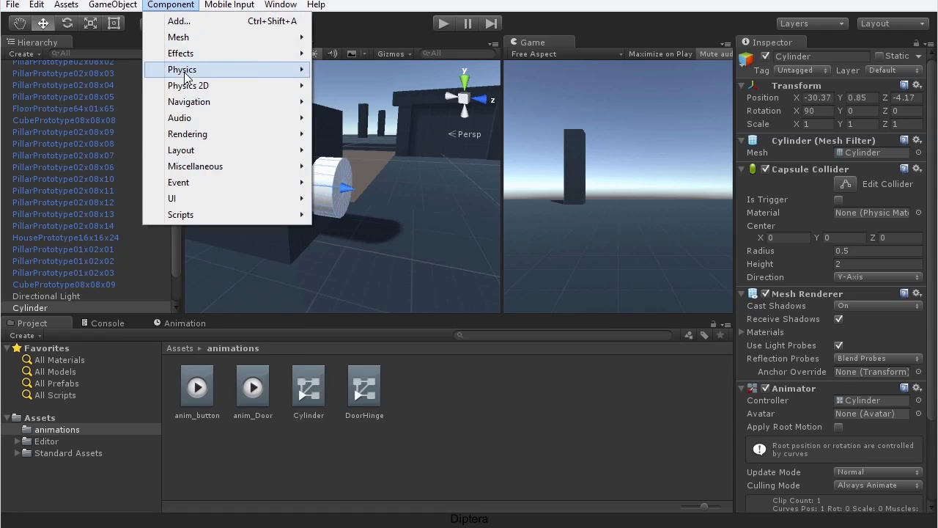
mouse_move(186, 76)
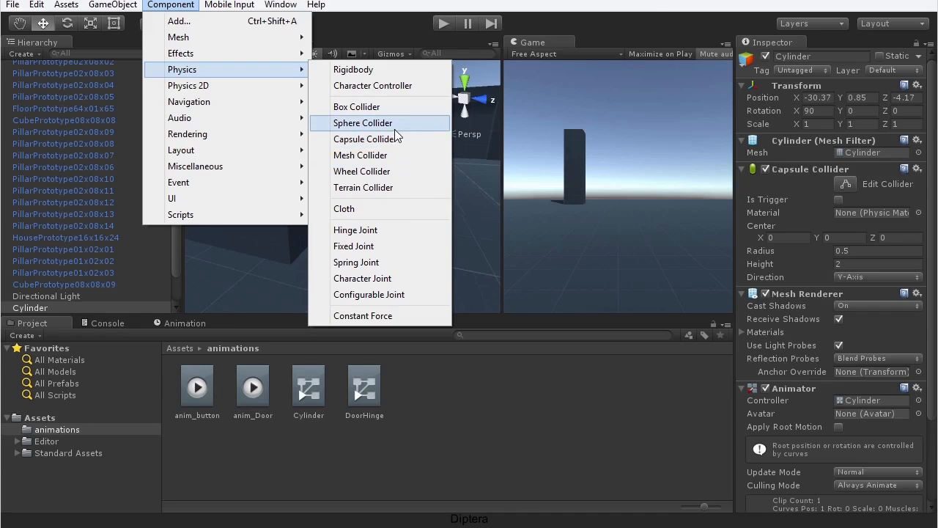
click(598, 39)
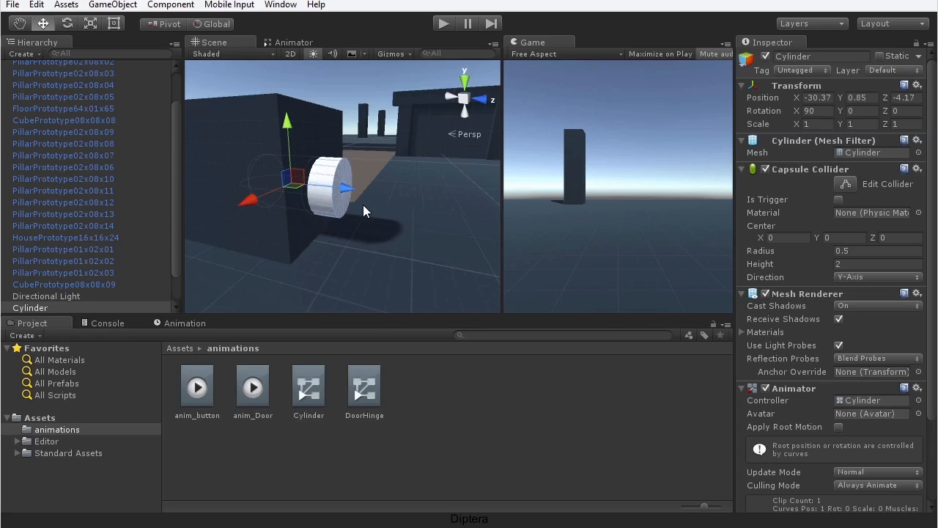
click(171, 5)
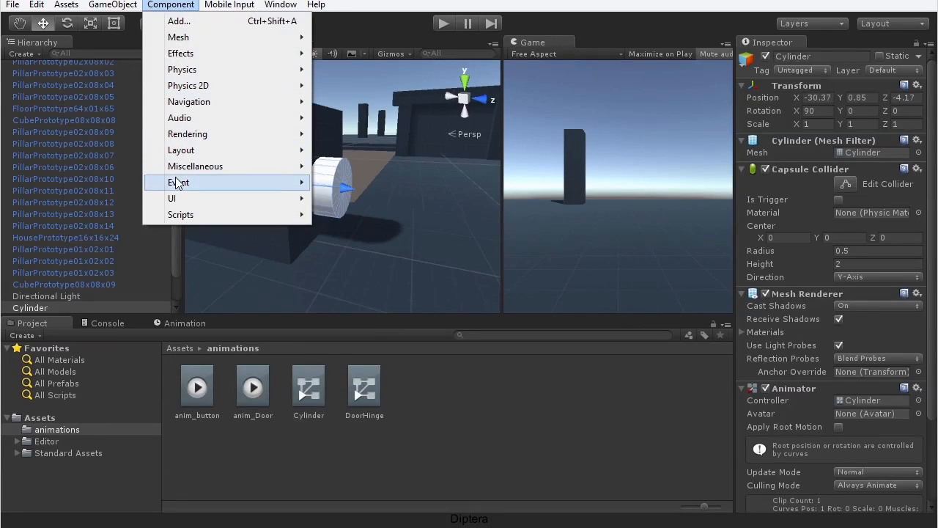
mouse_move(177, 183)
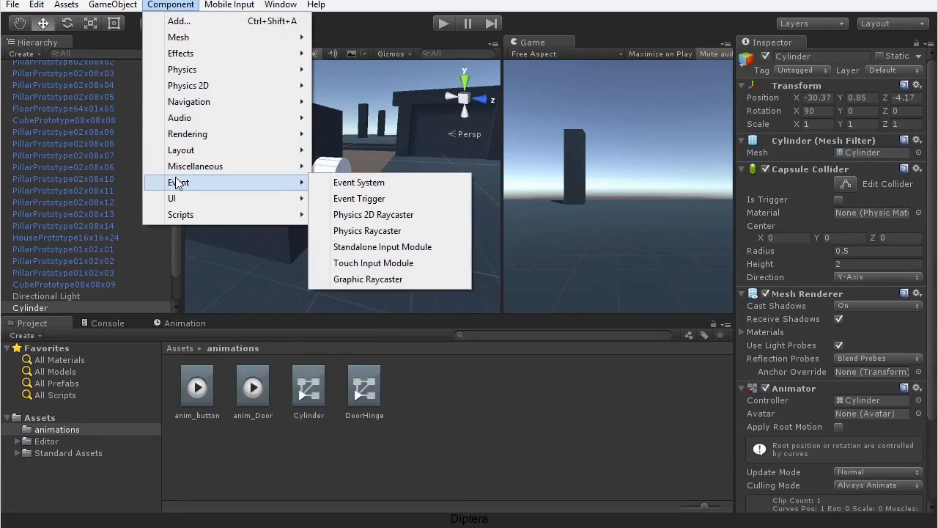
click(401, 204)
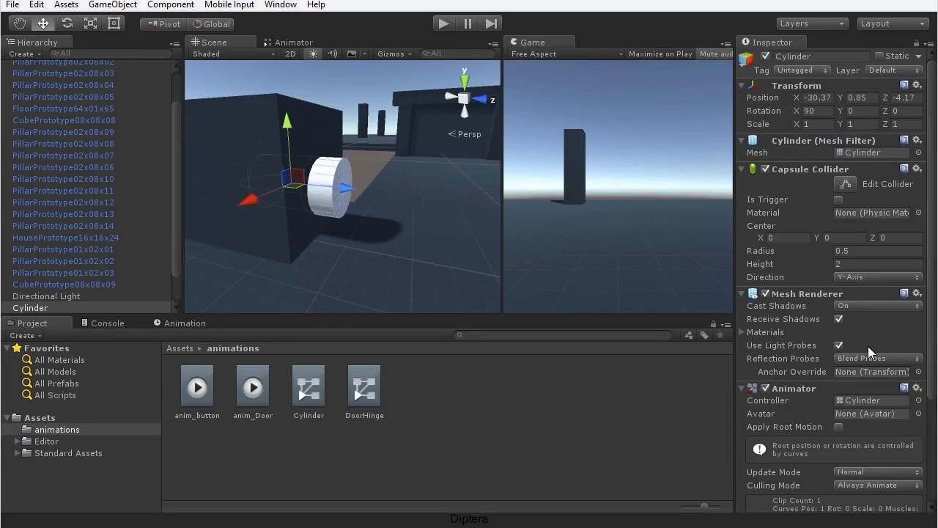
Add a PointerClick event to the Cylinder's Event Trigger, with one entry that targets the Cylinder object.
drag(932, 330, 927, 456)
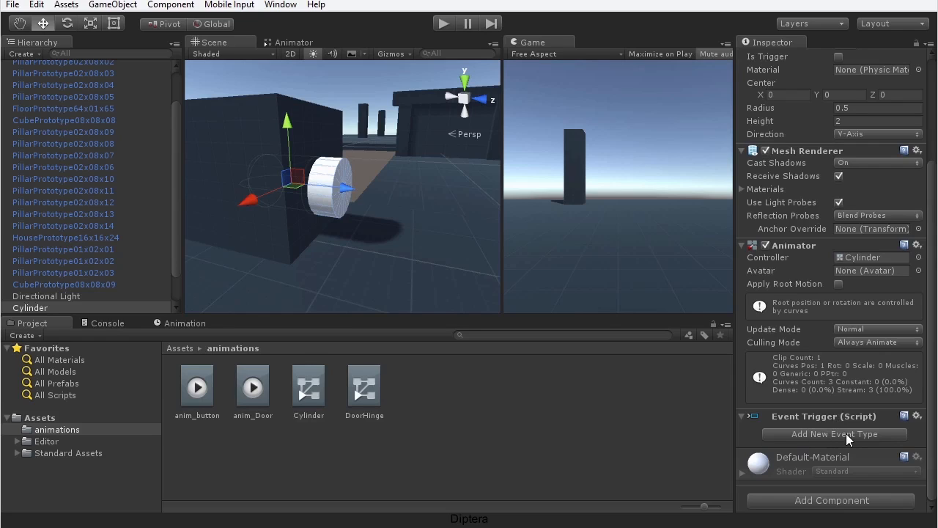
click(867, 433)
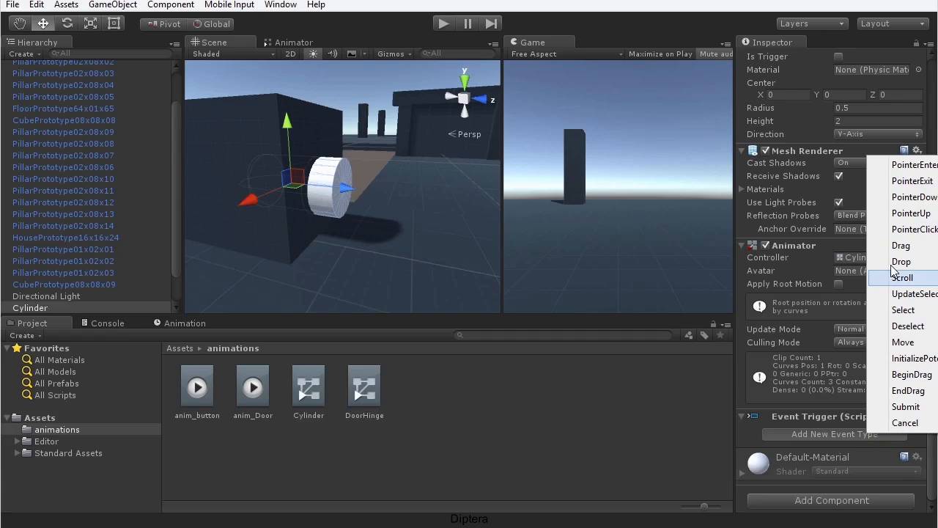
click(912, 230)
scroll(850, 395, down, 3)
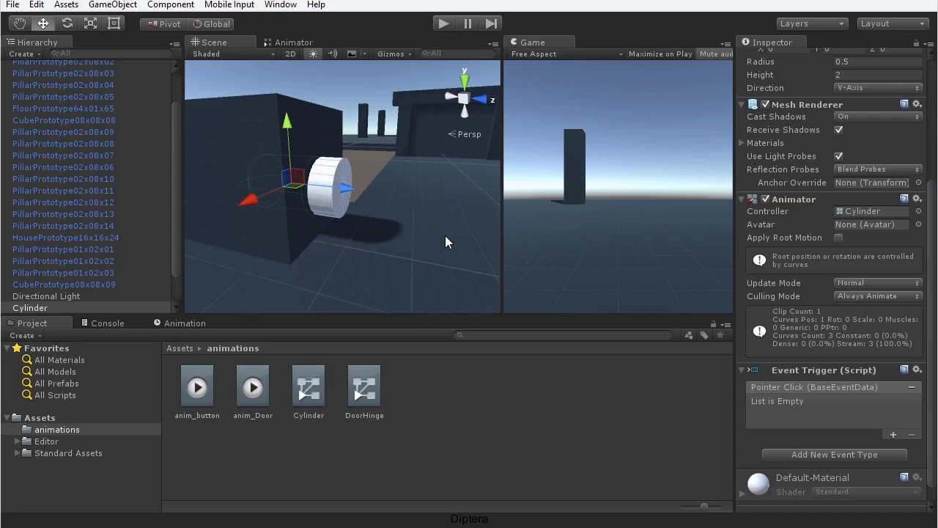
click(892, 434)
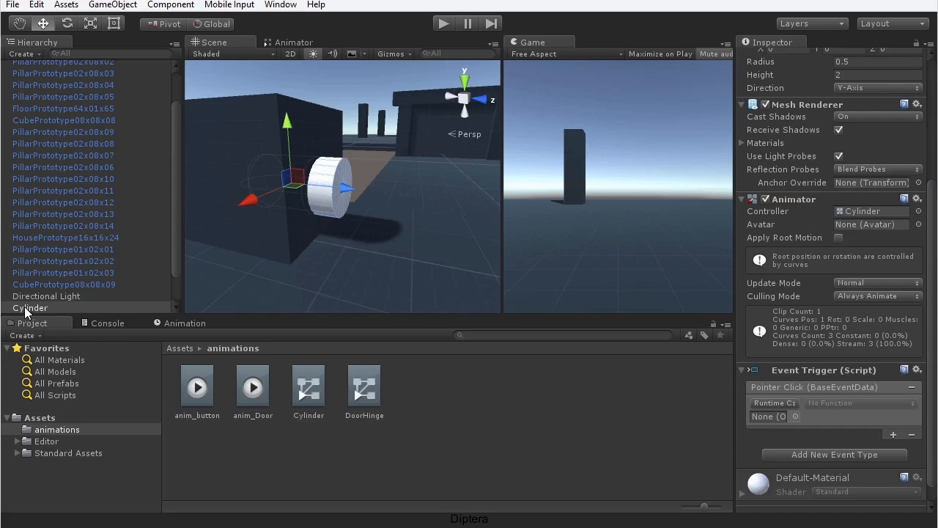
drag(23, 308, 768, 414)
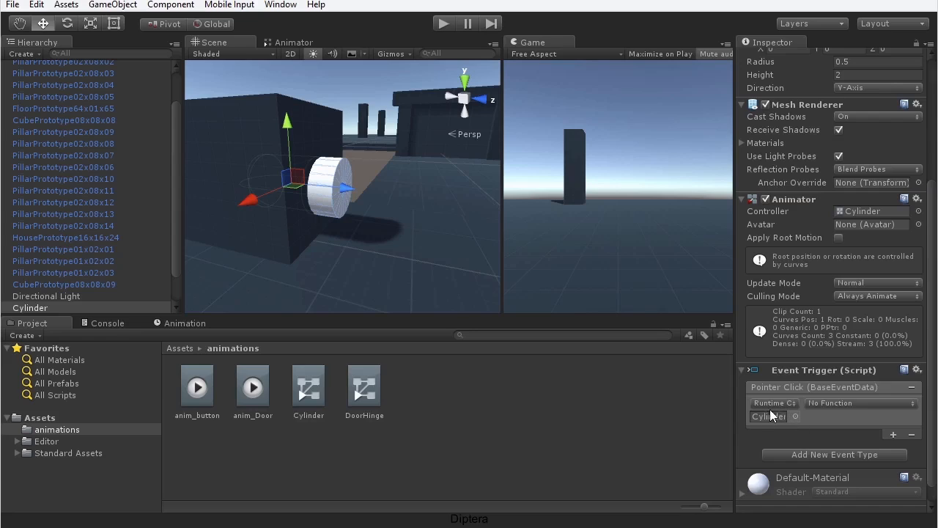
Shrink the editor window in width and height so the Pointer Click entry's full function list fits on screen.
click(842, 404)
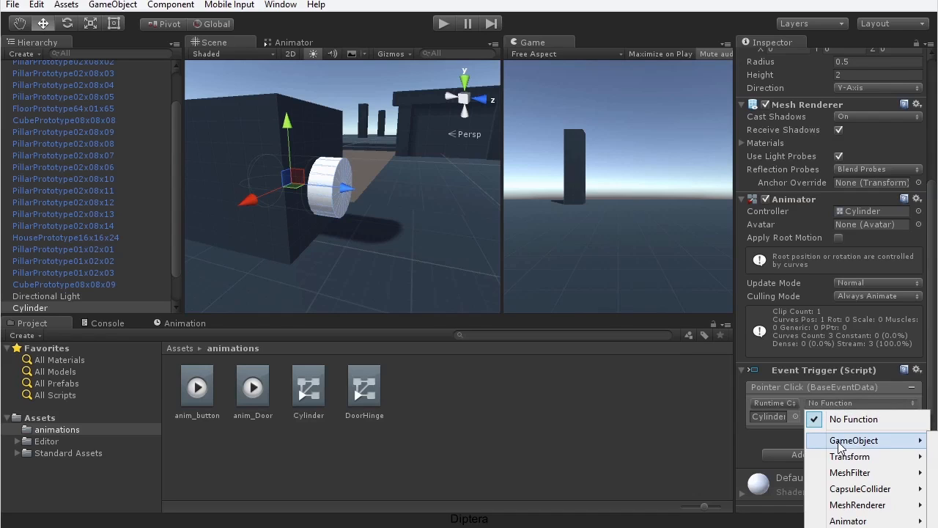
mouse_move(905, 442)
key(Escape)
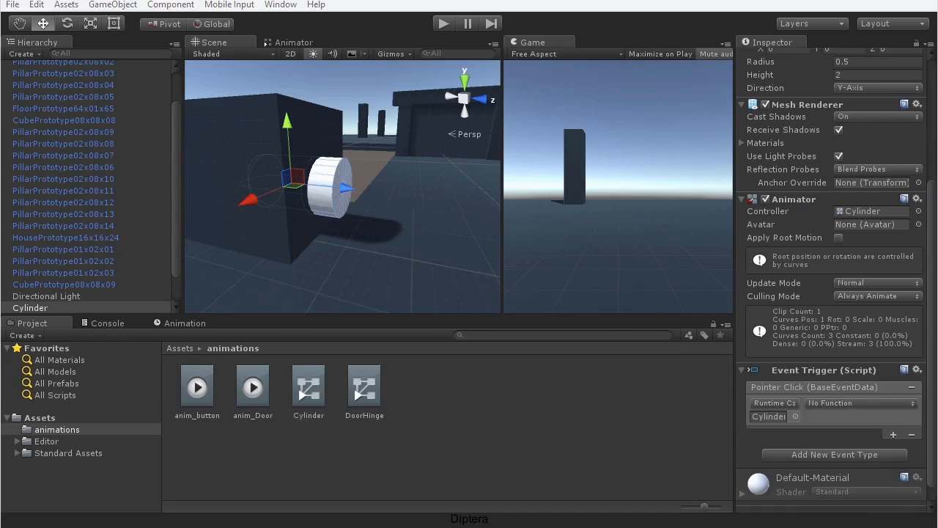
drag(936, 356, 644, 357)
click(522, 403)
mouse_move(543, 447)
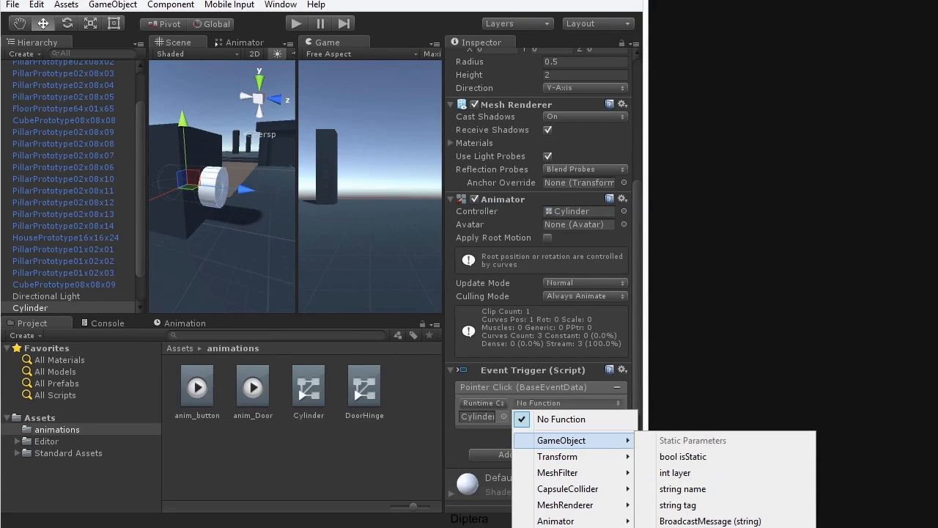
key(Escape)
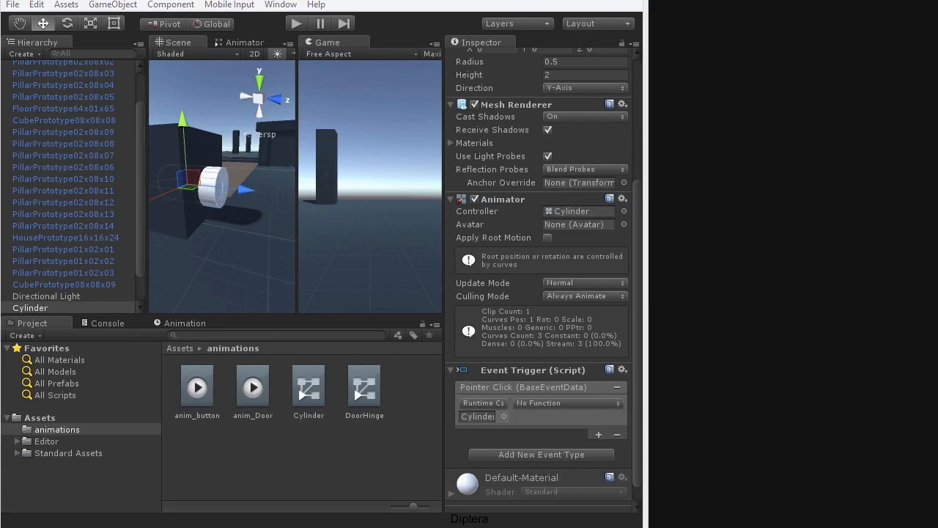
drag(414, 525, 409, 435)
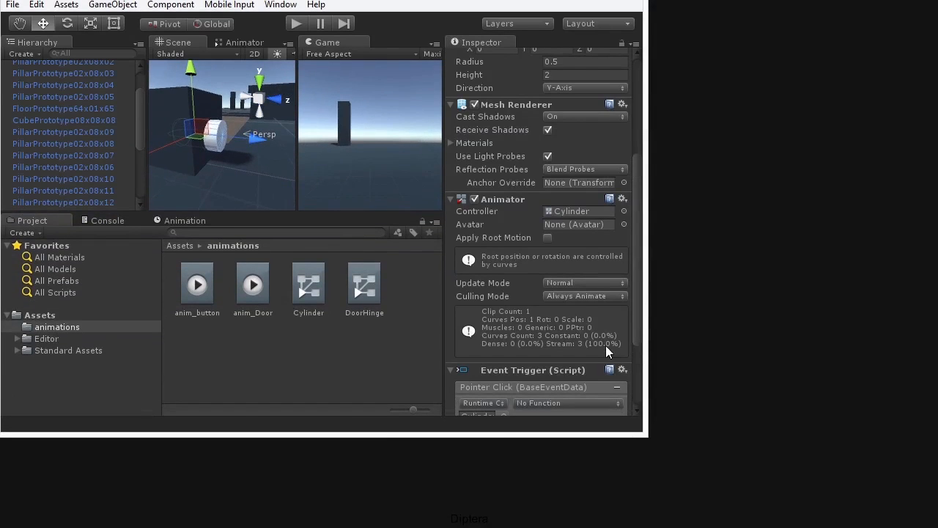
drag(640, 330, 641, 387)
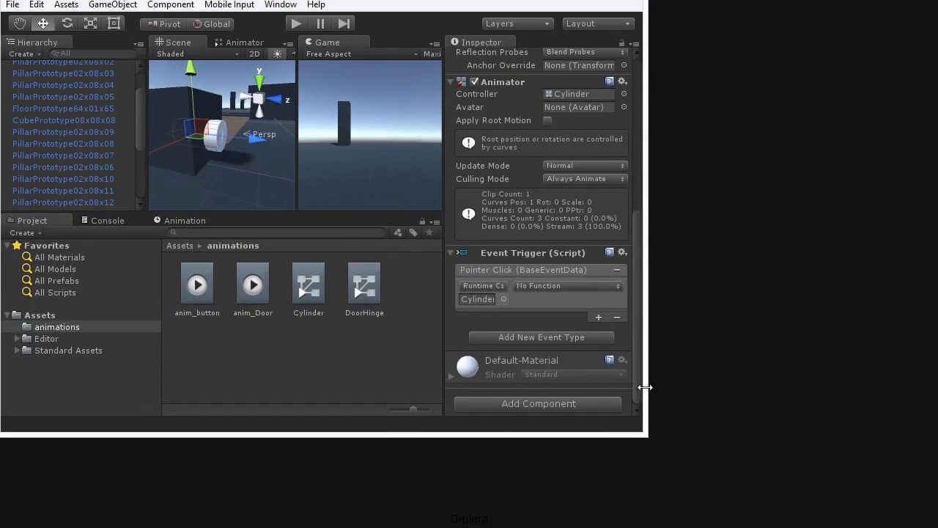
Make the Pointer Click entry call GameObject.SetActive (bool) on the Cylinder with its value unchecked.
click(566, 287)
mouse_move(564, 329)
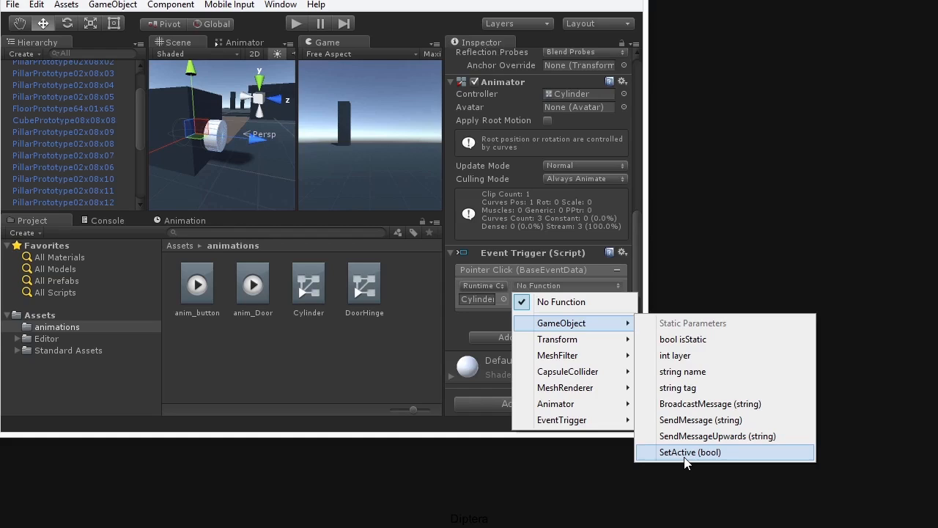
click(687, 458)
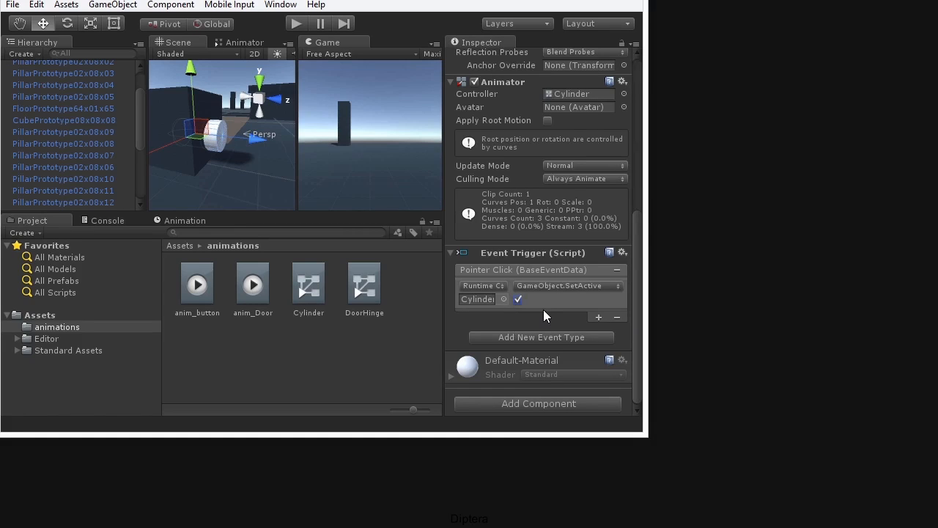
click(517, 299)
Enlarge the editor window again and run the scene in a maximized Game view to test the button, then stop it.
drag(644, 433, 937, 526)
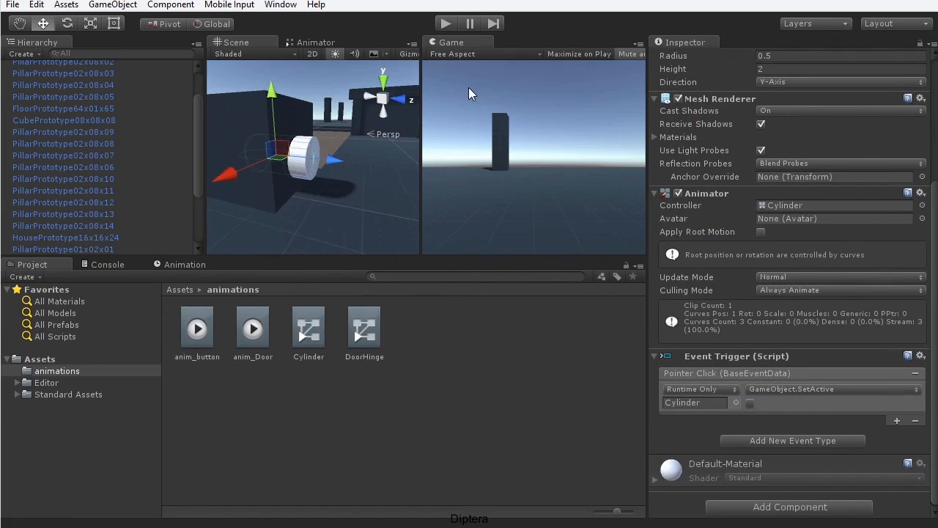
key(shift+space)
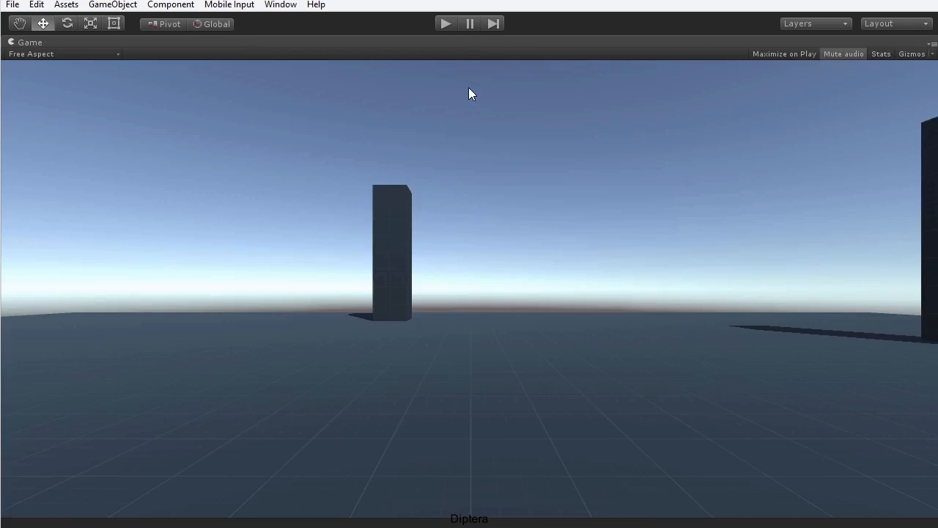
click(444, 26)
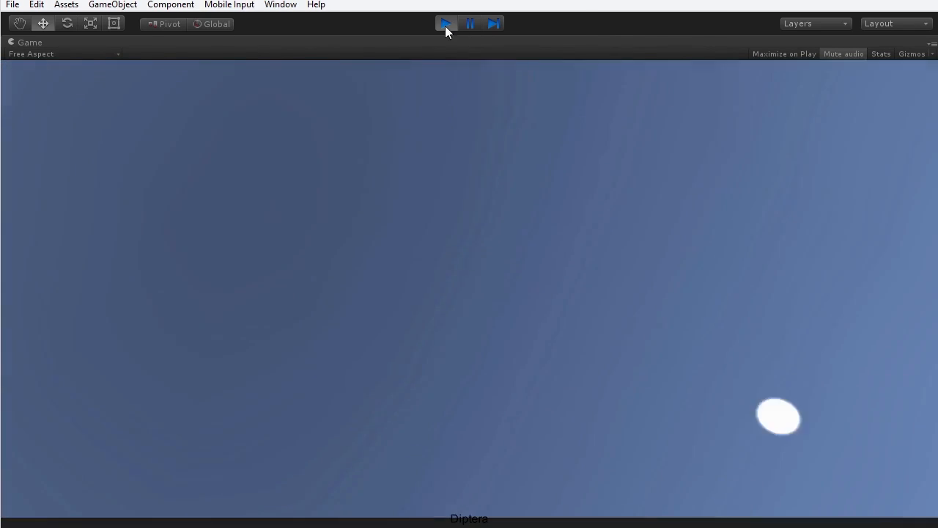
click(445, 23)
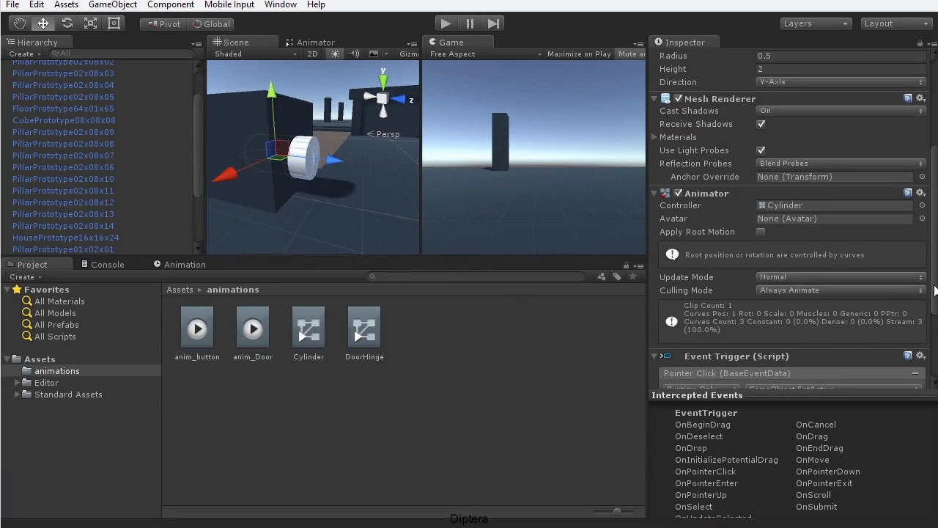
scroll(821, 293, down, 6)
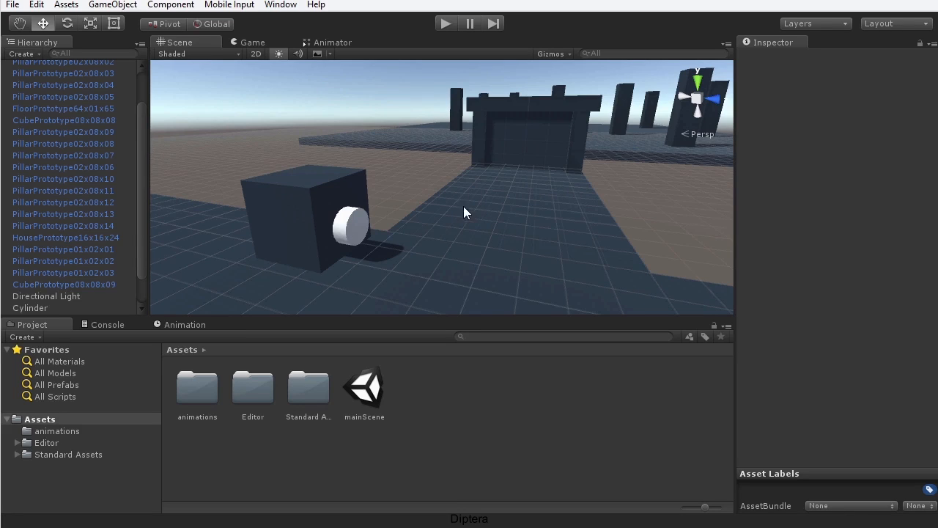
Examine the door in the Scene view, its DoorHinge parent, the assigned Animator controller and the anim_Door clip.
alt+drag(542, 187, 367, 236)
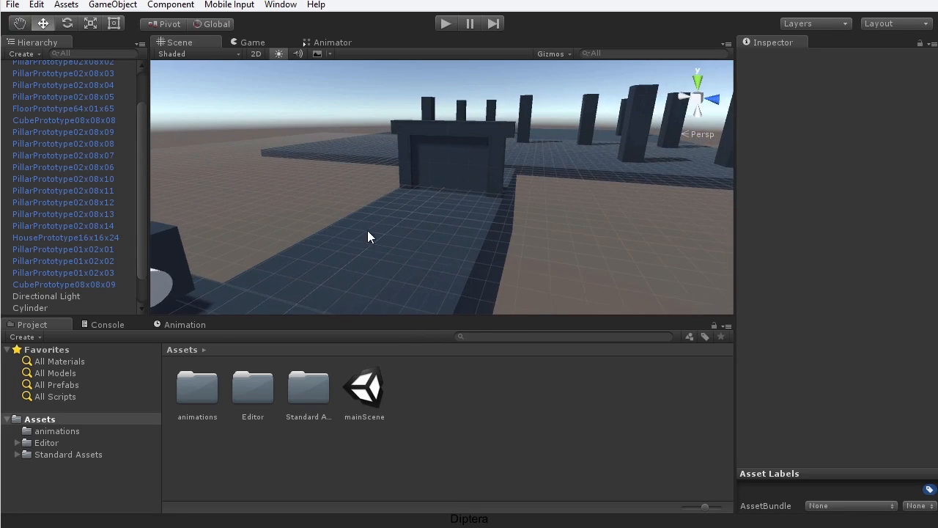
click(448, 167)
key(f)
key(f)
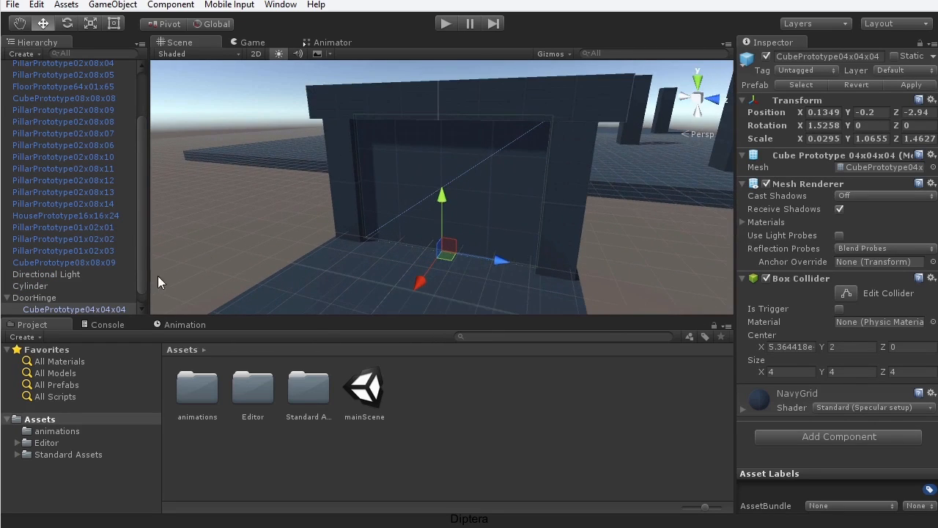
scroll(58, 304, down, 1)
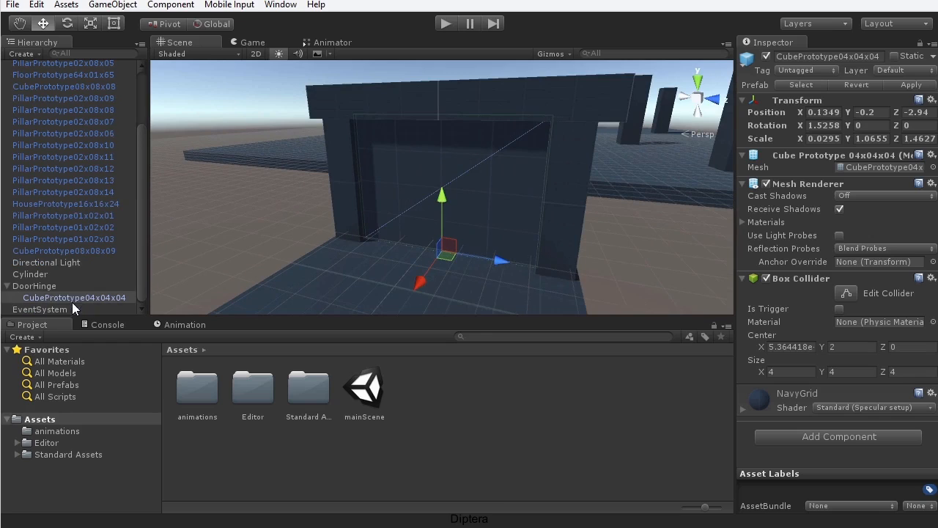
click(31, 286)
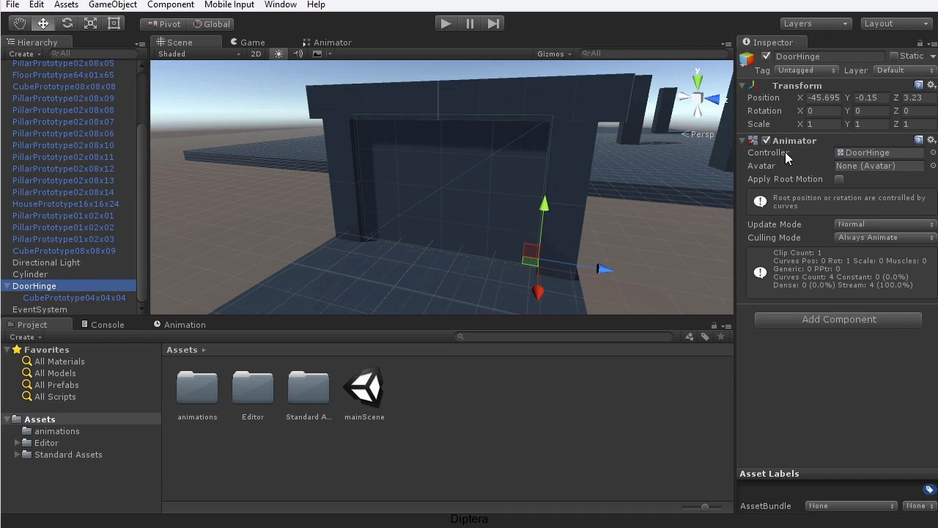
click(865, 150)
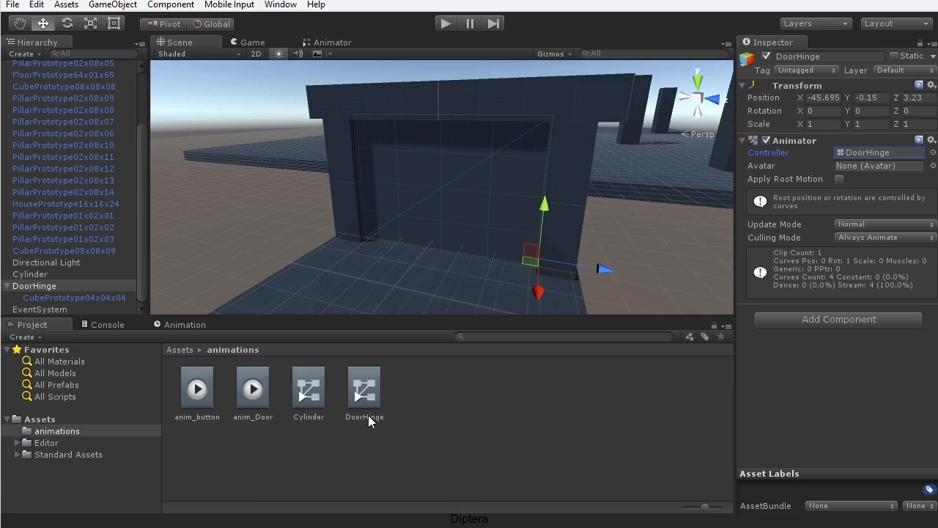
click(257, 416)
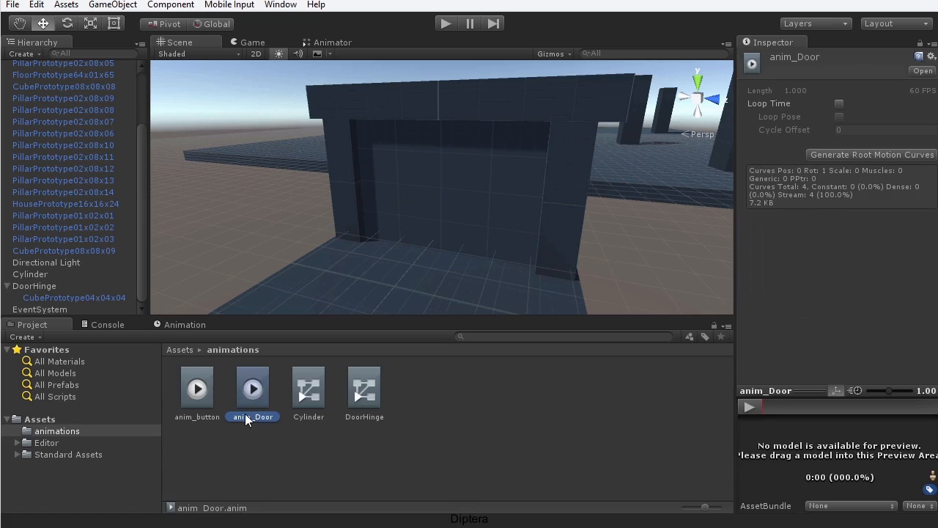
click(365, 395)
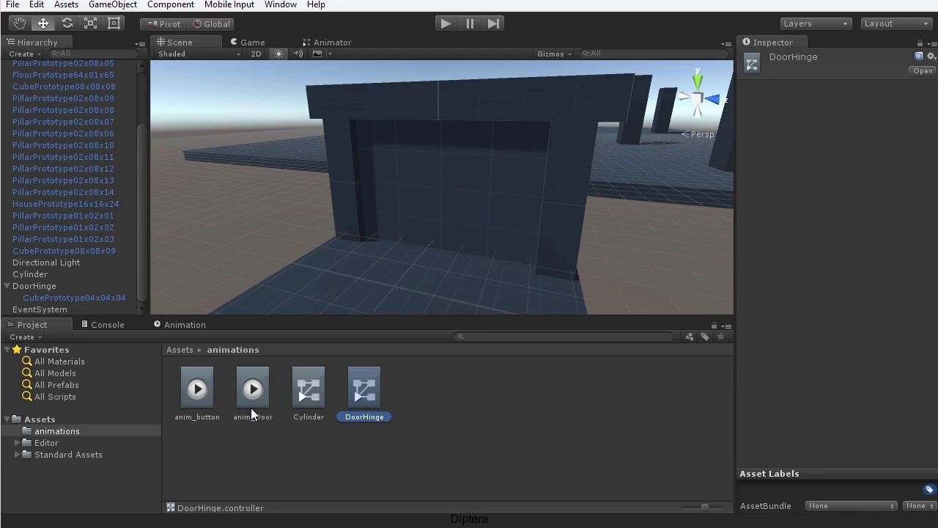
Open the DoorHinge object's Animator controller for editing in the Animator window.
click(459, 194)
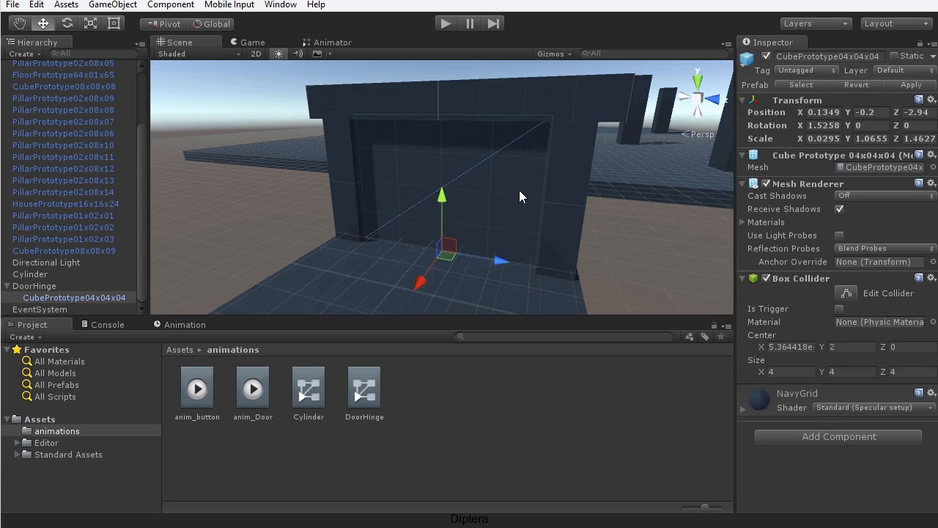
click(42, 285)
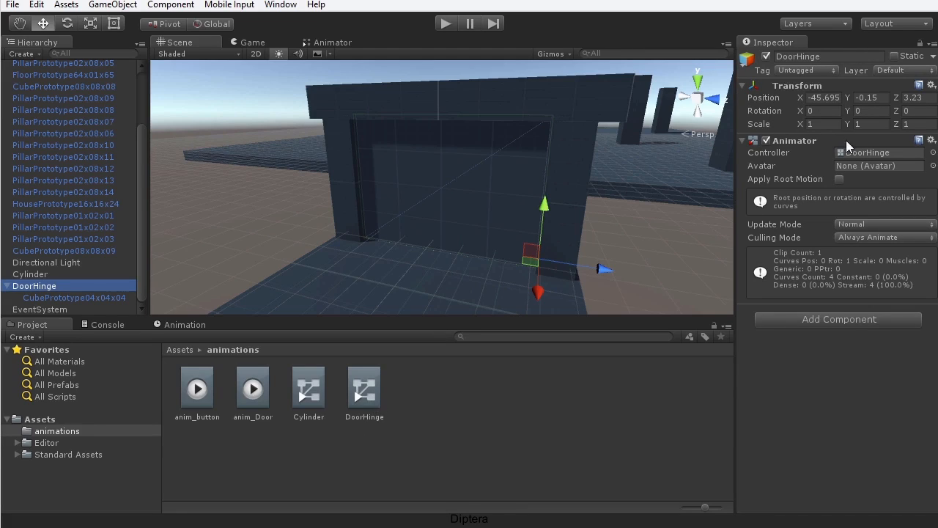
double_click(875, 149)
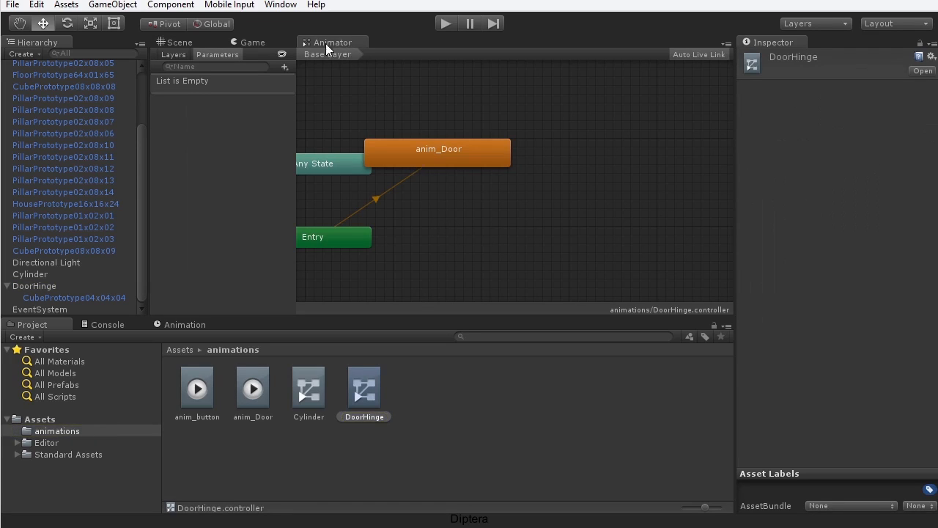
Examine the Any State, Entry and anim_Door states in the DoorHinge controller's graph.
middle_drag(368, 128, 461, 121)
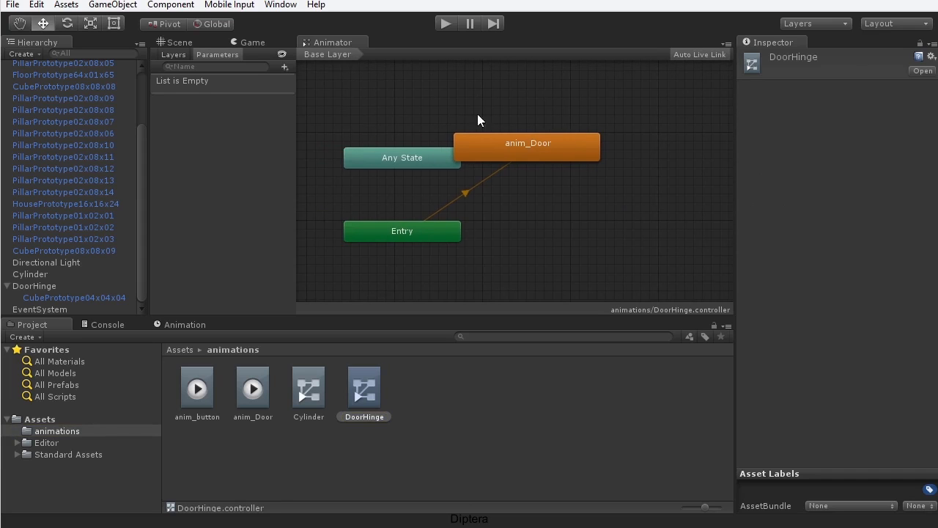
click(281, 6)
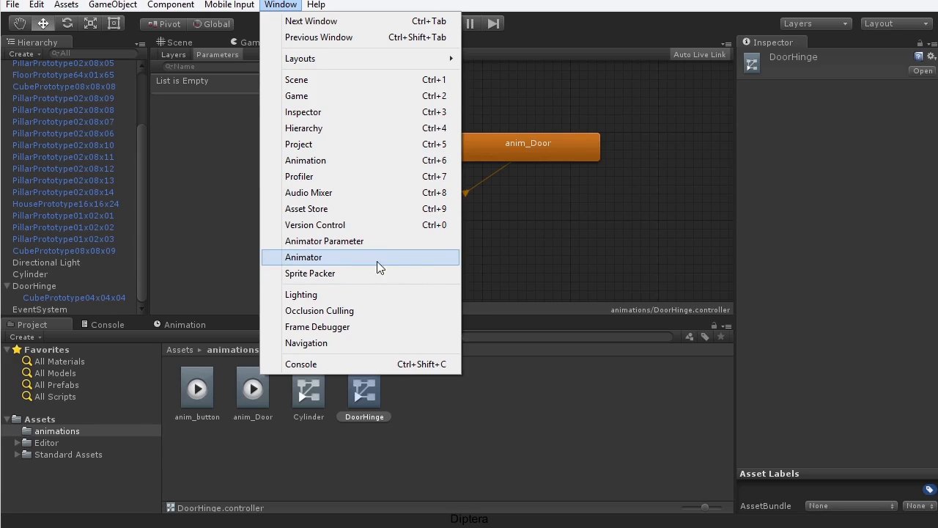
click(544, 258)
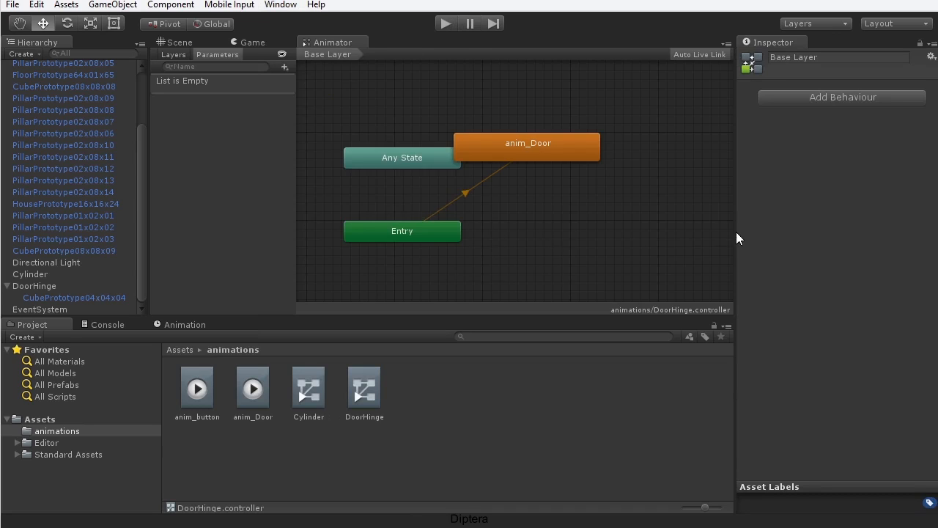
drag(736, 231, 740, 230)
middle_drag(560, 228, 586, 252)
scroll(516, 200, down, 2)
scroll(506, 200, up, 3)
scroll(541, 226, down, 1)
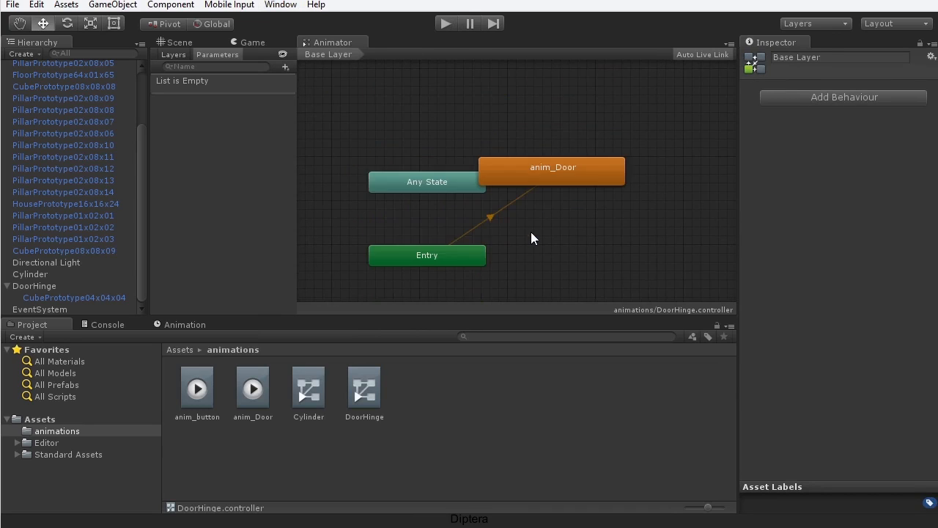
middle_drag(553, 241, 544, 151)
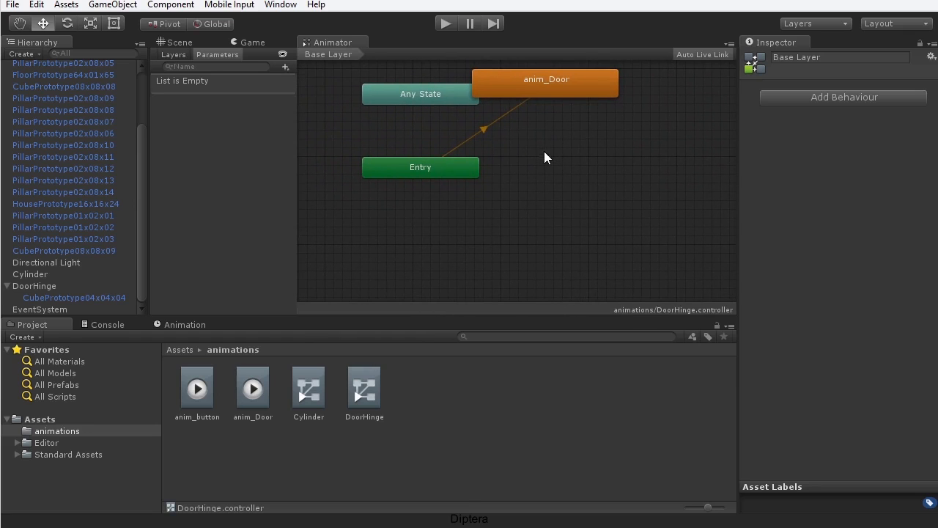
click(428, 98)
click(428, 170)
click(533, 80)
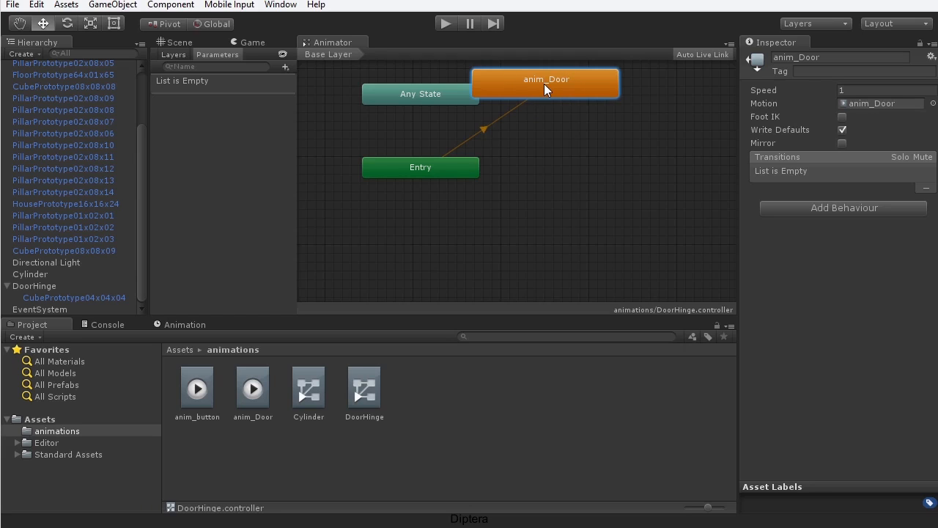
Move the anim_Door state clear of Any State, placing it below and to the right of Entry.
drag(555, 88, 591, 231)
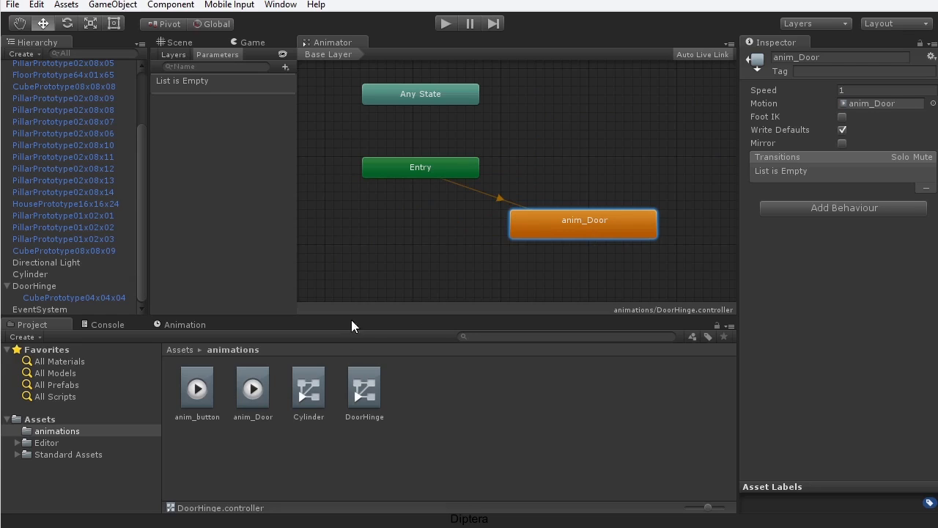
drag(546, 237, 449, 235)
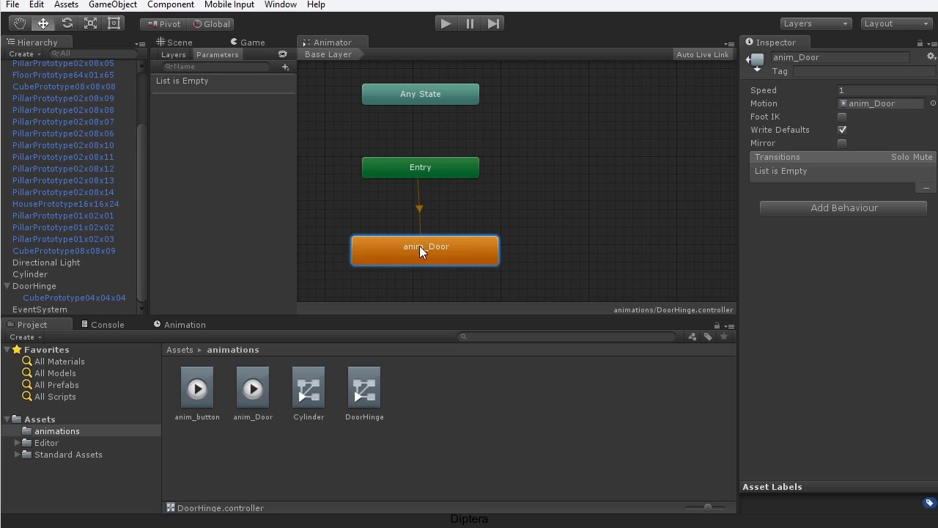
click(433, 170)
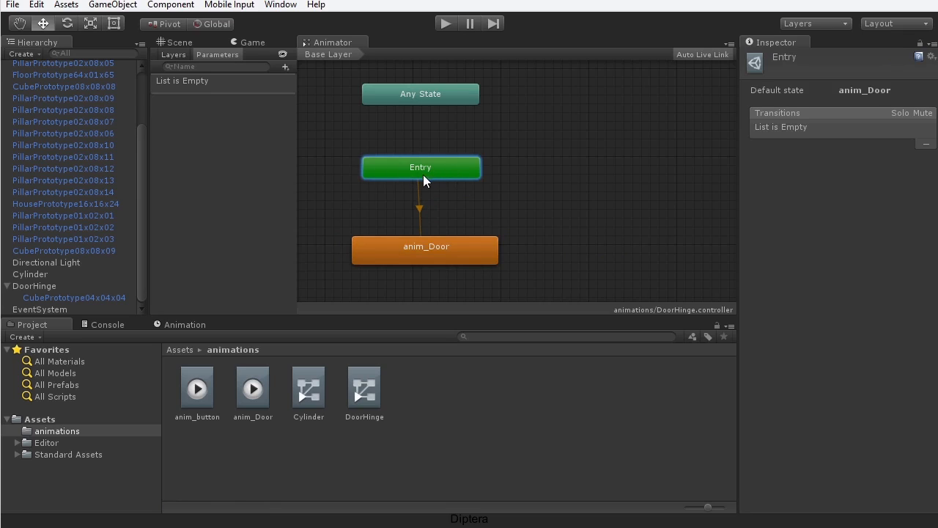
mouse_move(416, 255)
mouse_down()
mouse_move(414, 277)
mouse_move(398, 276)
mouse_move(419, 269)
mouse_up()
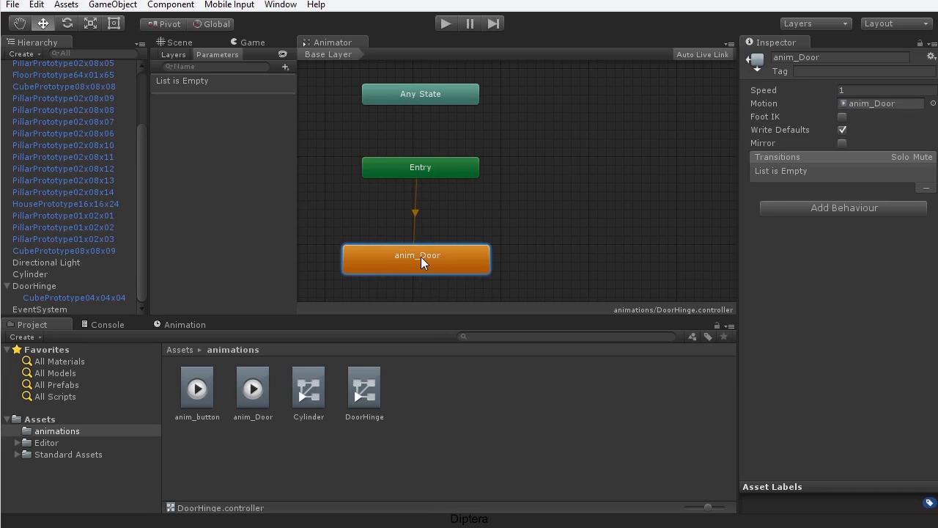
click(414, 167)
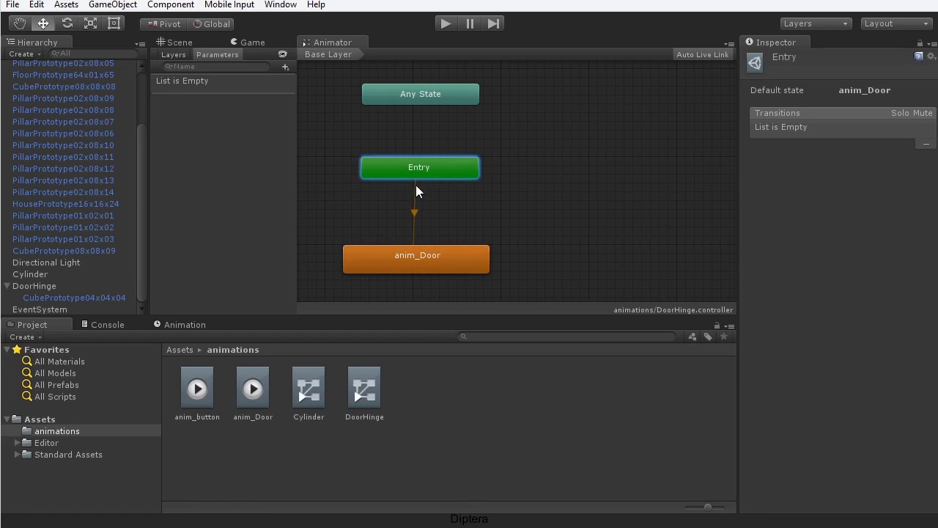
click(415, 258)
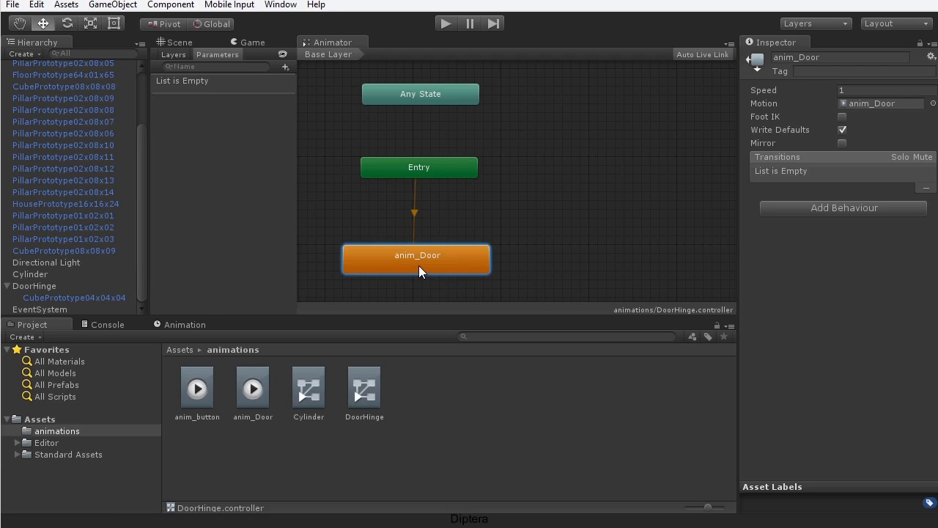
drag(418, 260, 586, 242)
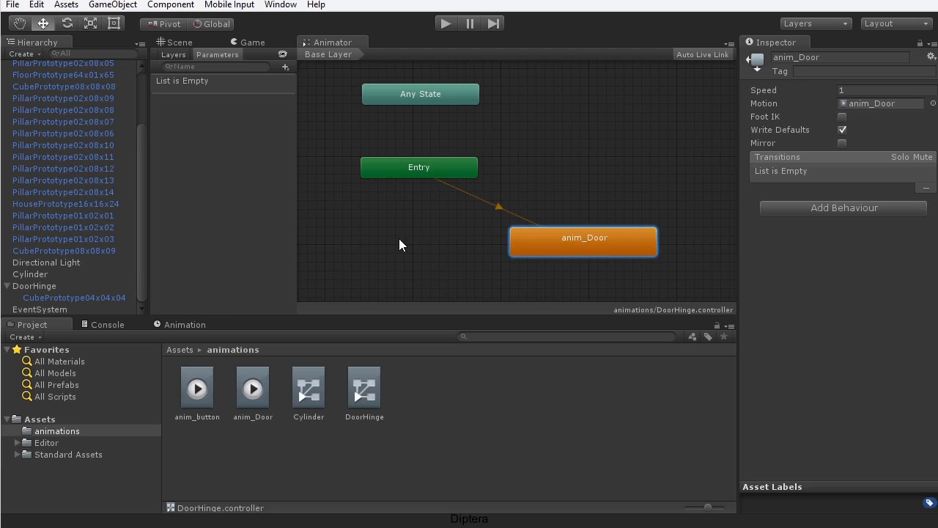
Create an empty state beside anim_Door, below Entry, and name it DoingNothing.
right_click(348, 220)
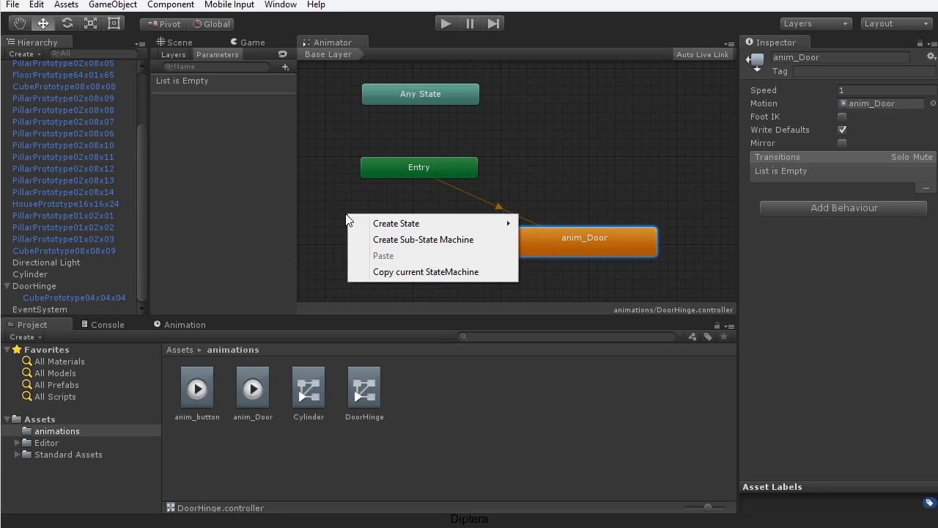
mouse_move(388, 225)
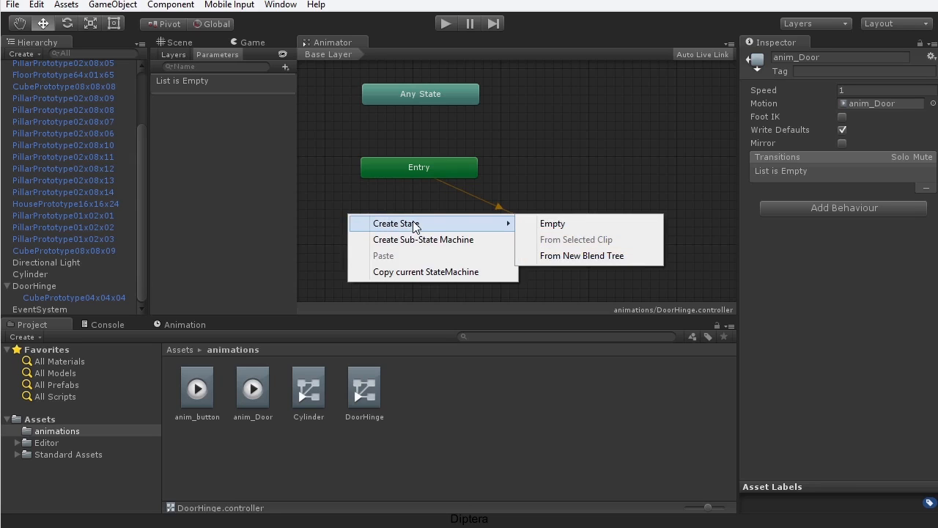
click(578, 223)
mouse_move(399, 232)
mouse_down()
mouse_move(378, 268)
mouse_move(389, 248)
mouse_move(364, 256)
mouse_move(379, 234)
mouse_move(391, 242)
mouse_up()
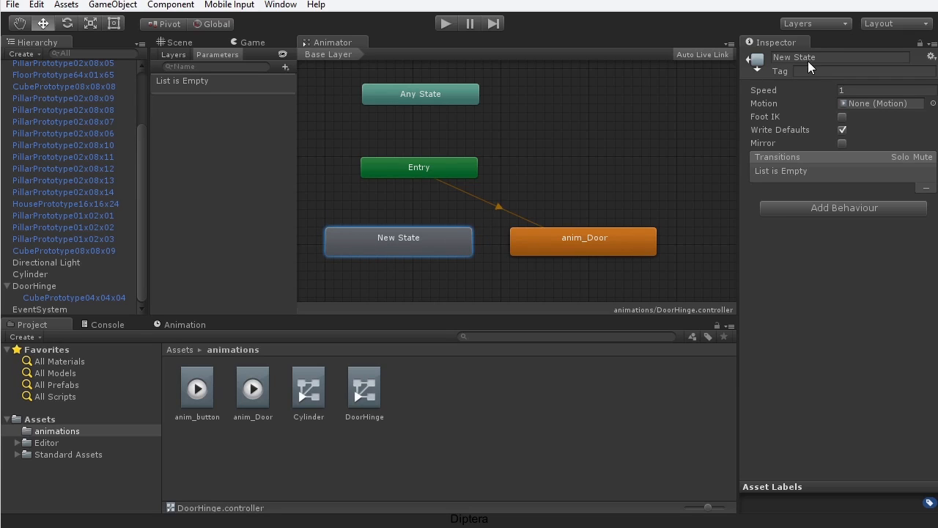
click(836, 57)
text(DoingNothing)
key(Return)
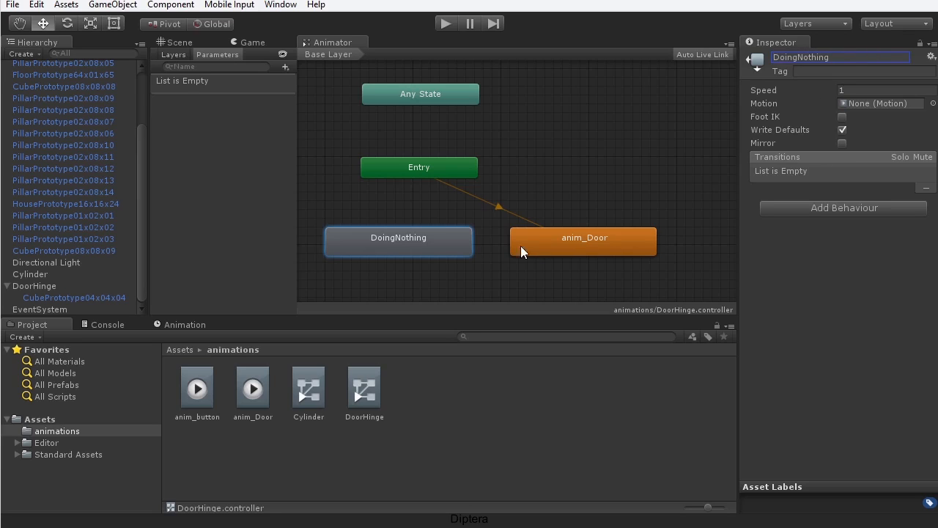
Make DoingNothing the layer's default state in place of anim_Door.
mouse_move(422, 243)
mouse_down()
mouse_move(427, 228)
mouse_move(418, 232)
mouse_move(426, 251)
mouse_up()
click(597, 247)
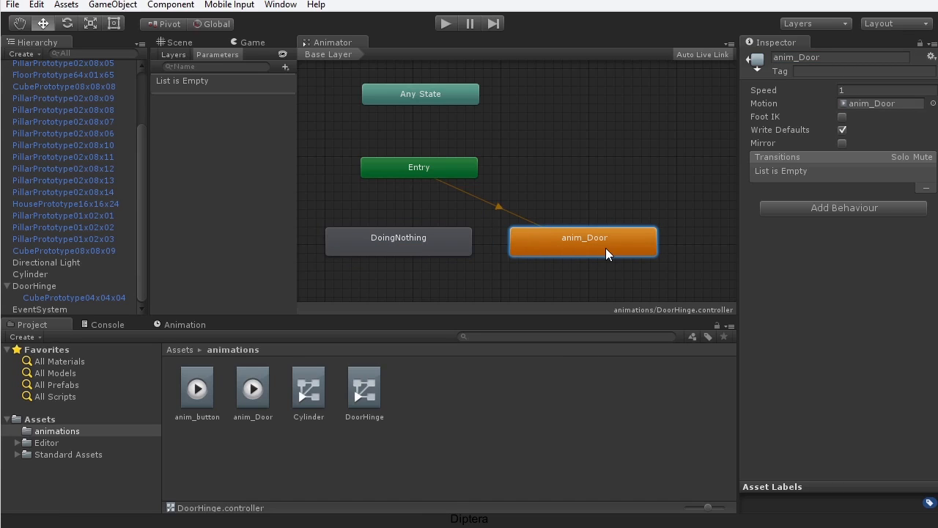
click(396, 246)
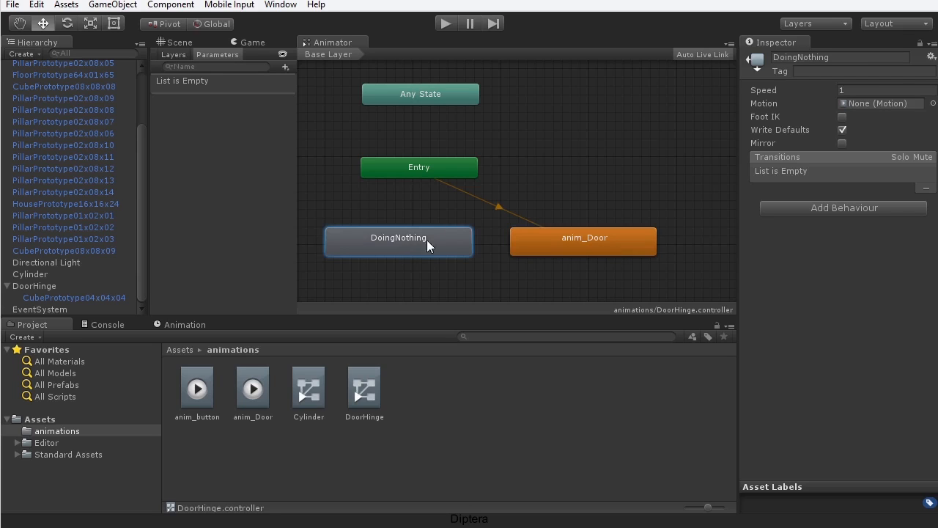
right_click(390, 243)
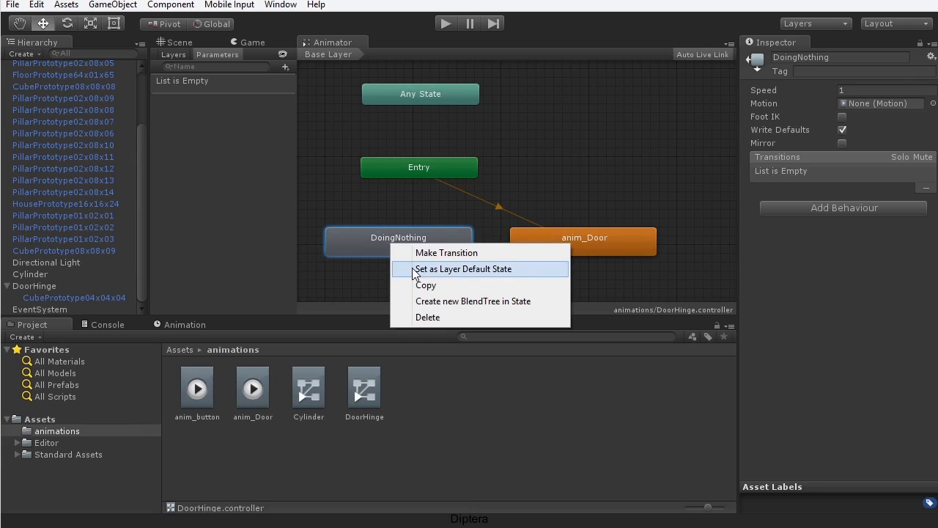
click(553, 268)
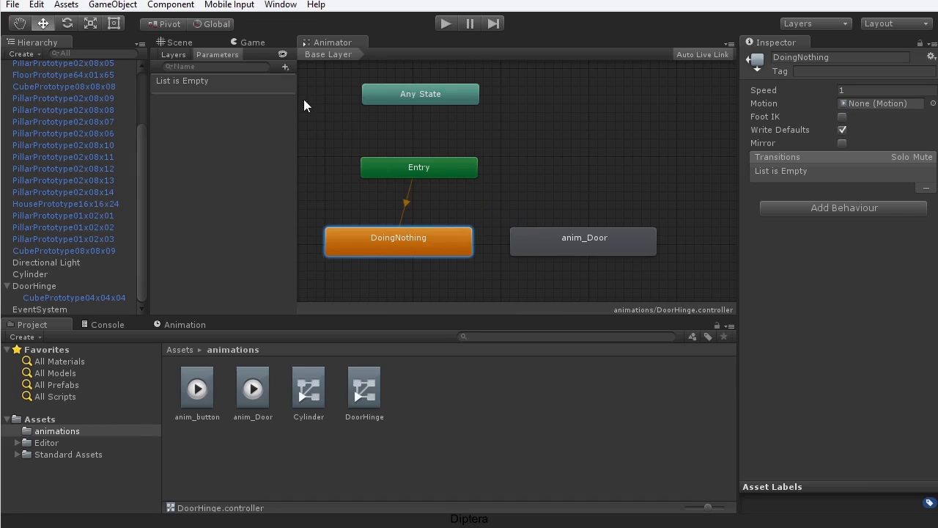
Run the scene and watch the door in the Scene view, then stop playback.
click(444, 24)
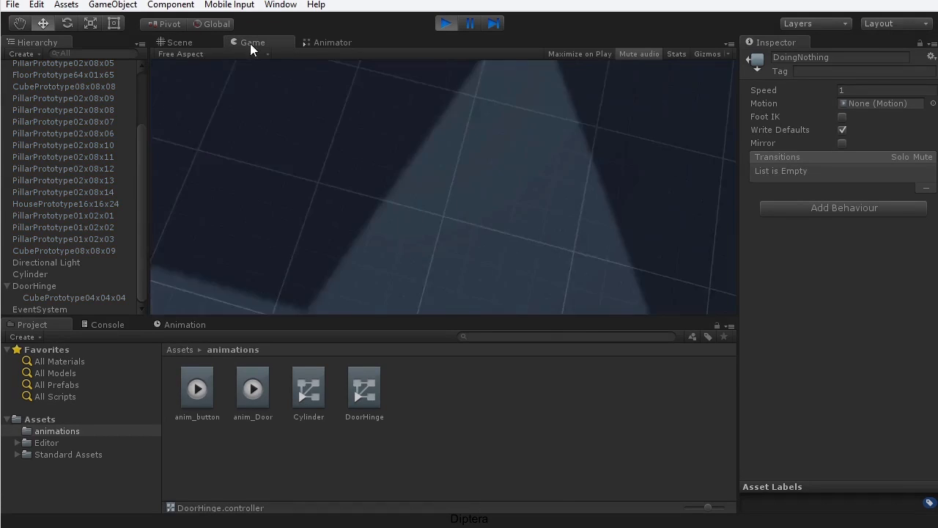
click(193, 41)
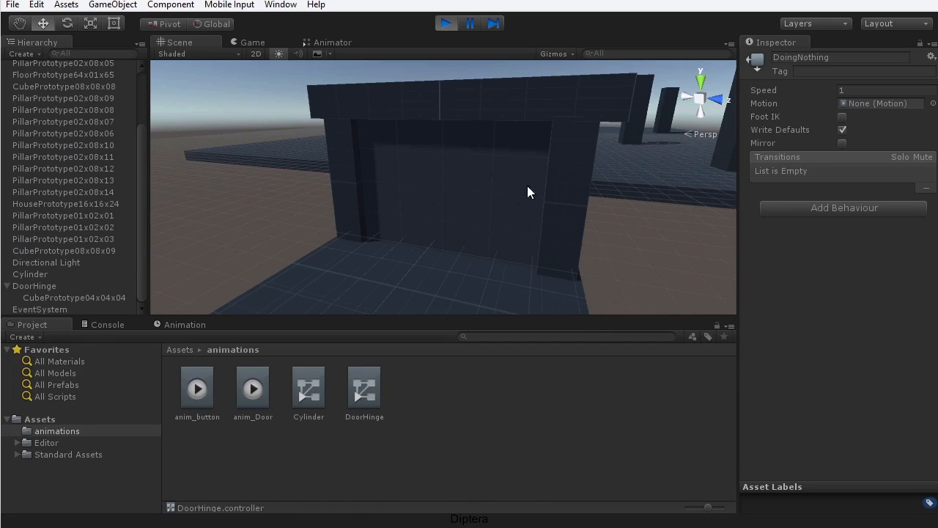
click(445, 23)
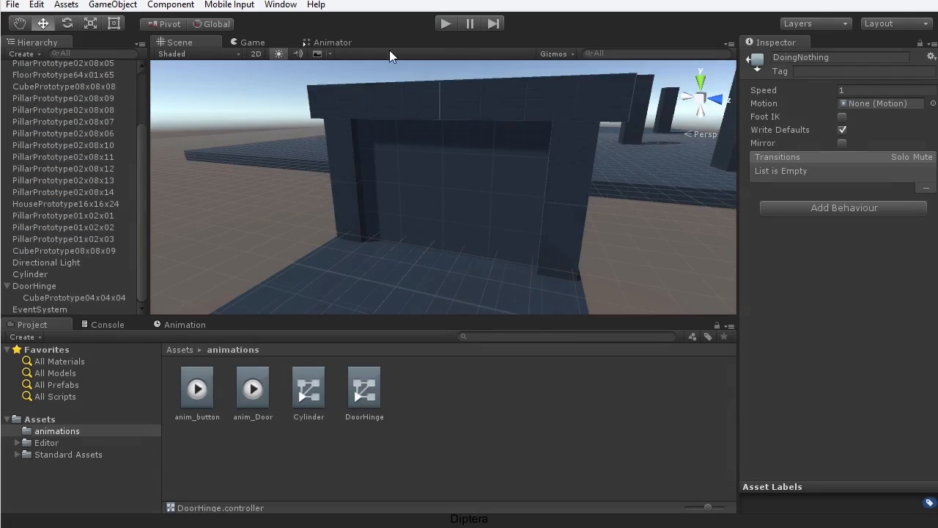
Rearrange the DoorHinge controller's graph with Entry centred above DoingNothing and anim_Door, and spread those two states further apart.
click(330, 42)
middle_drag(507, 198, 508, 188)
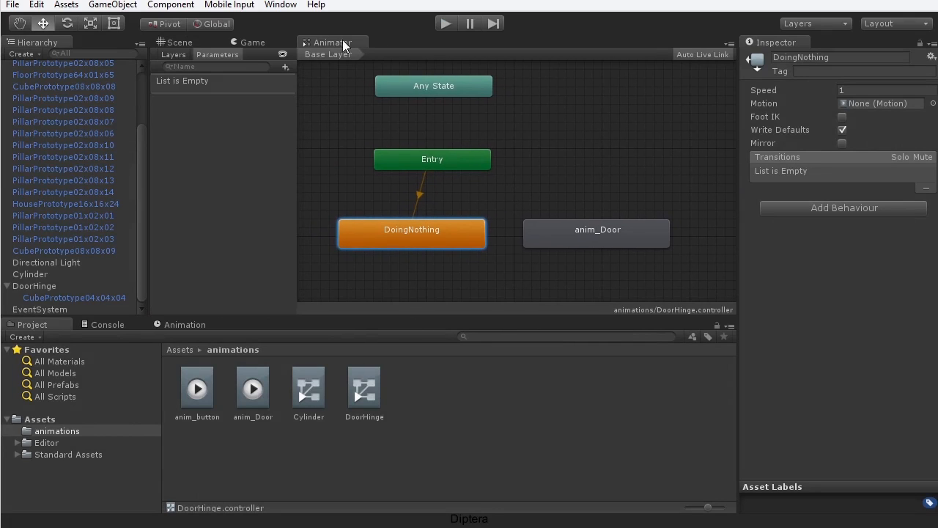
click(442, 163)
click(400, 233)
drag(469, 160, 537, 151)
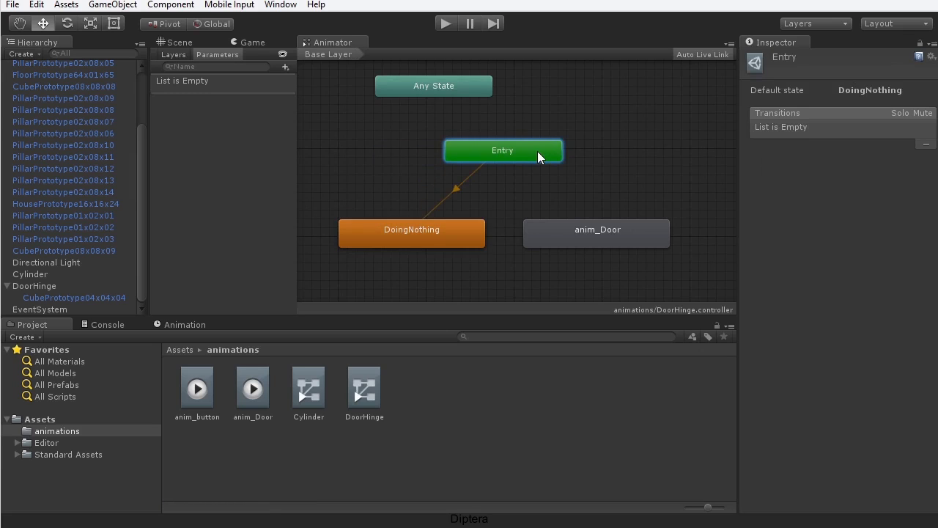
mouse_move(597, 233)
mouse_down()
mouse_move(590, 236)
mouse_move(639, 211)
mouse_move(612, 241)
mouse_move(612, 225)
mouse_up()
click(435, 229)
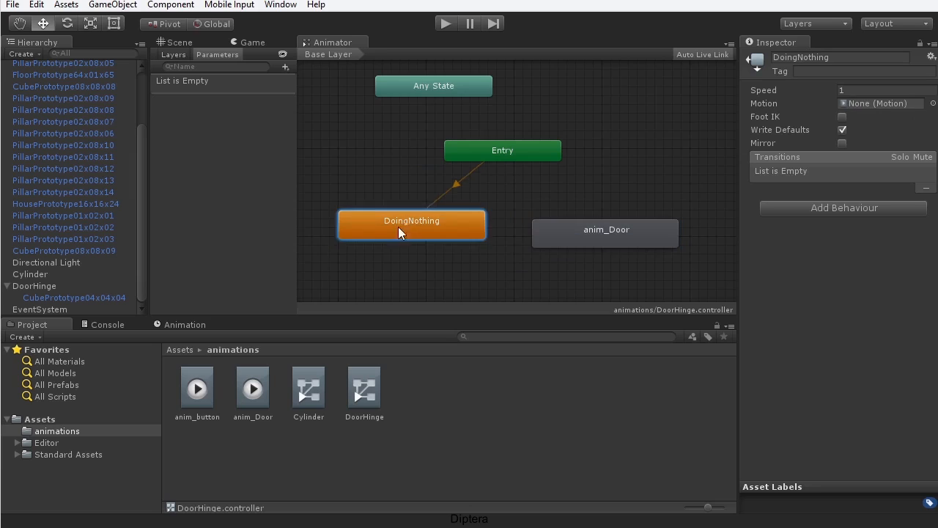
mouse_move(393, 227)
mouse_down()
mouse_move(388, 245)
mouse_move(398, 240)
mouse_move(389, 231)
mouse_up()
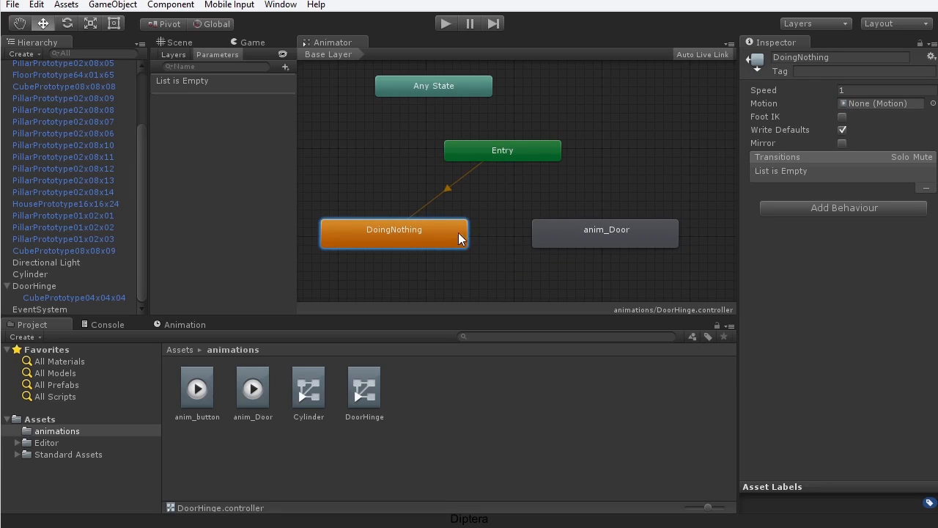
mouse_move(609, 233)
mouse_down()
mouse_move(621, 241)
mouse_move(617, 234)
mouse_up()
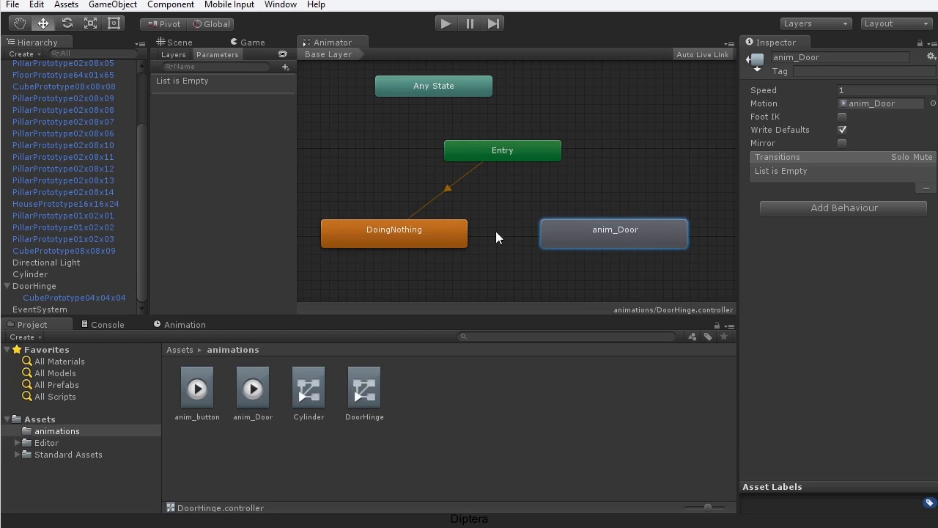
Review the DoingNothing and anim_Door states and the controller's layers, and bring its parameter list back into view.
click(393, 241)
drag(591, 233, 592, 228)
click(172, 56)
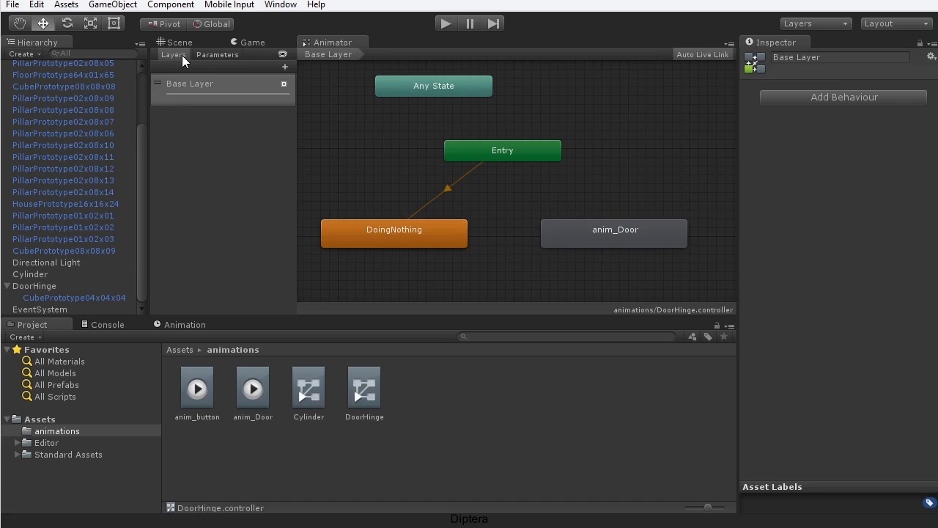
click(215, 55)
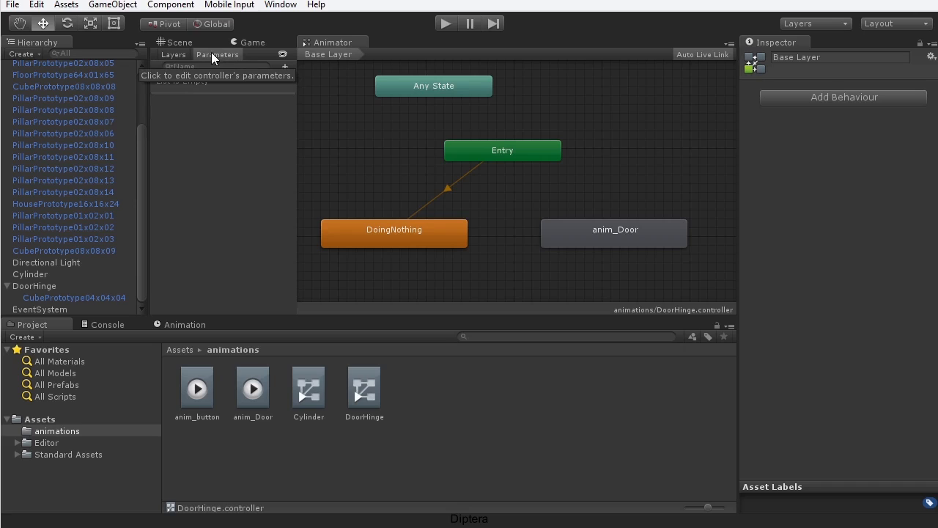
Add a trigger parameter named OpenDoor to the DoorHinge animator controller.
click(285, 67)
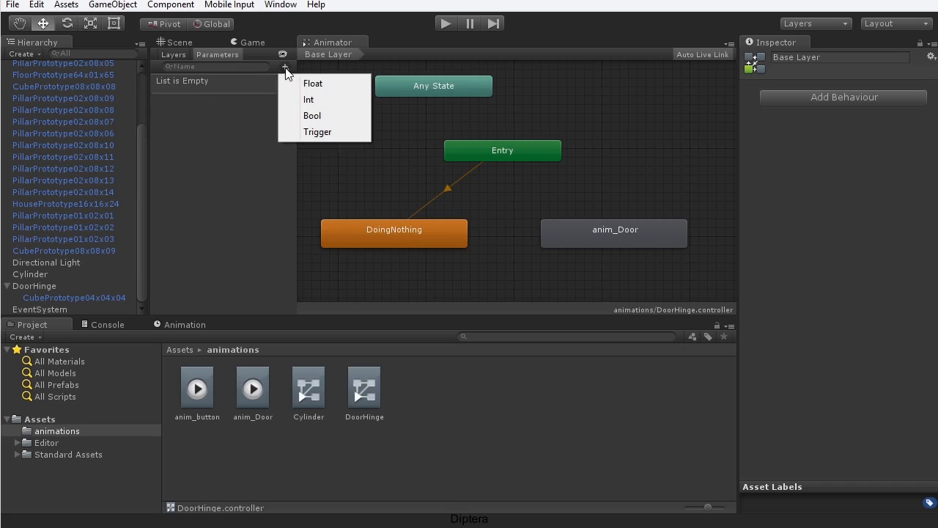
click(344, 137)
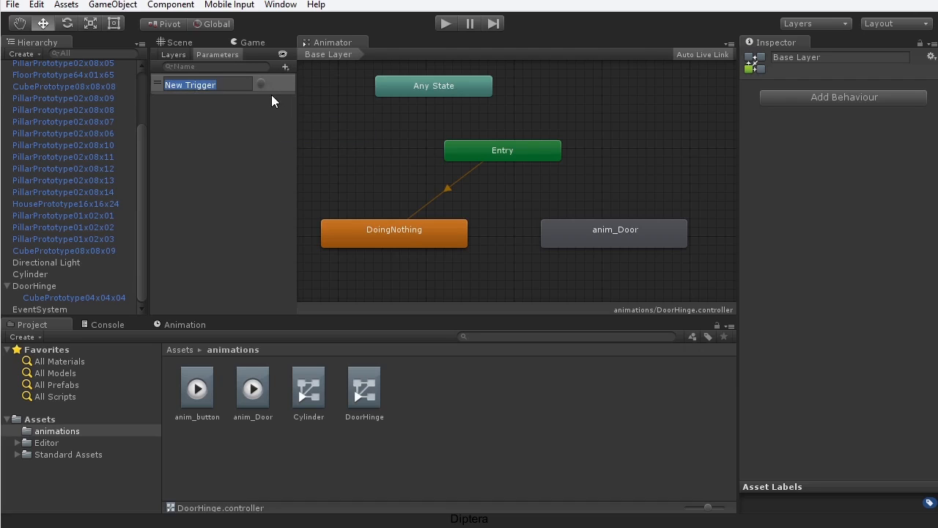
text(OpenDoor)
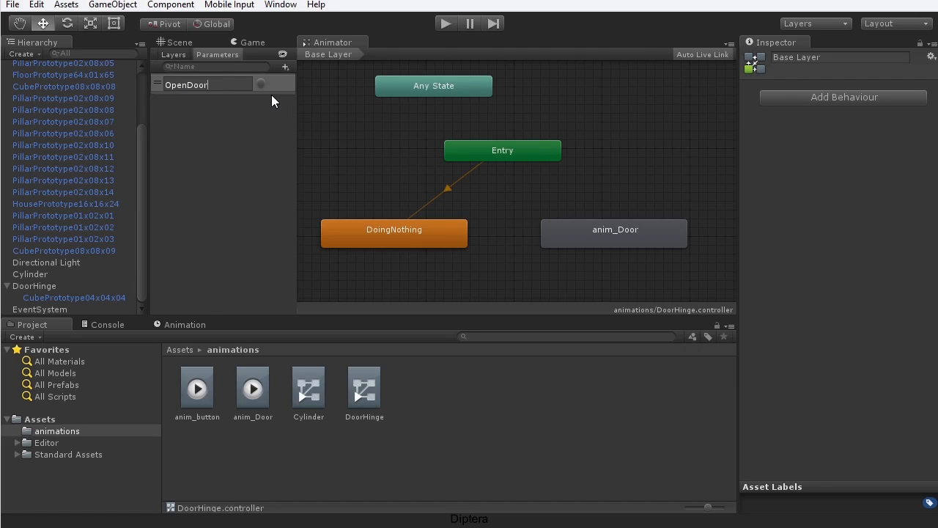
key(Return)
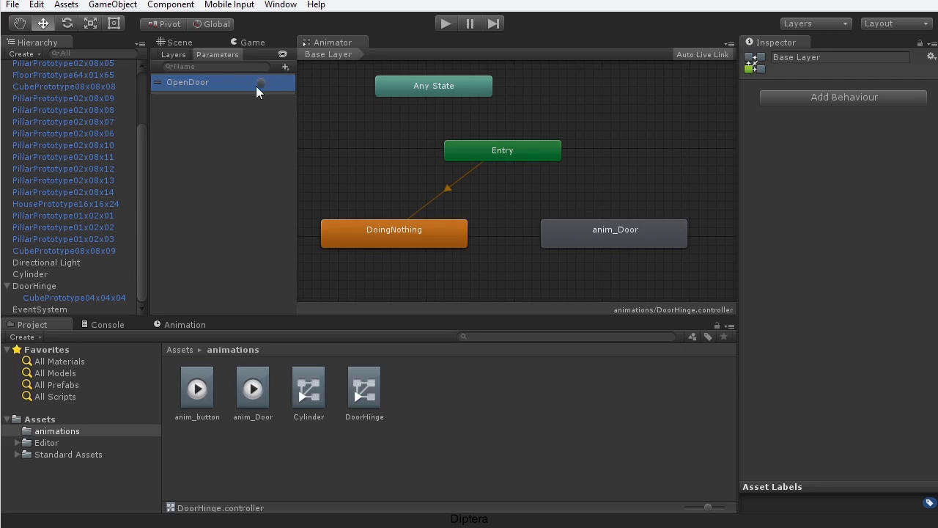
Make a transition from the DoingNothing state to the anim_Door state.
right_click(420, 231)
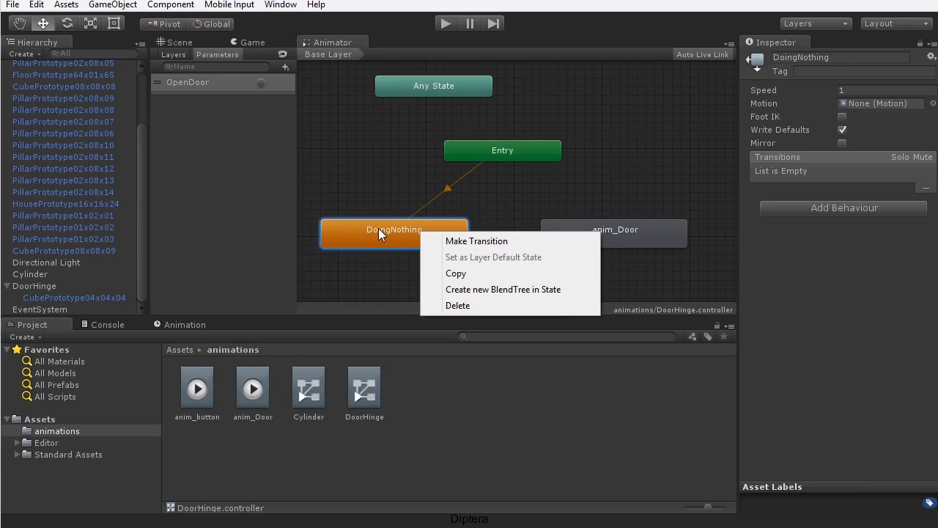
click(462, 243)
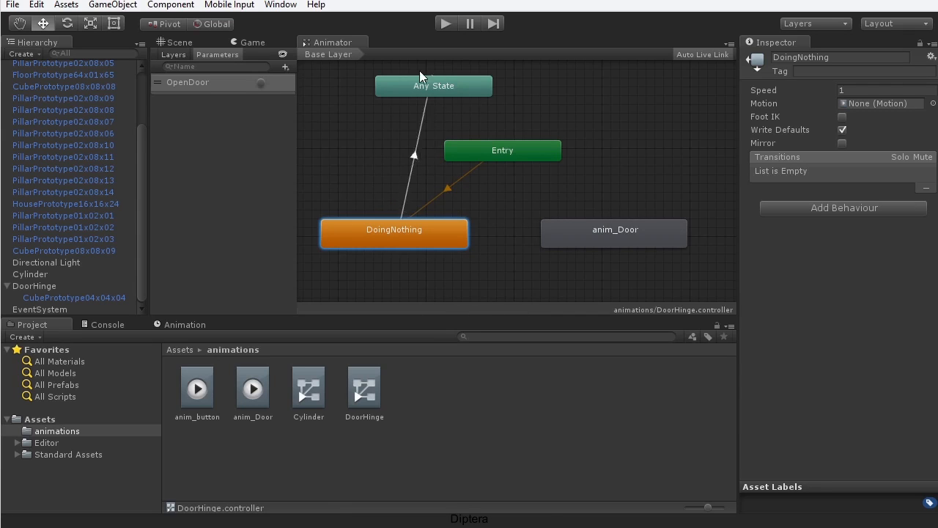
click(632, 243)
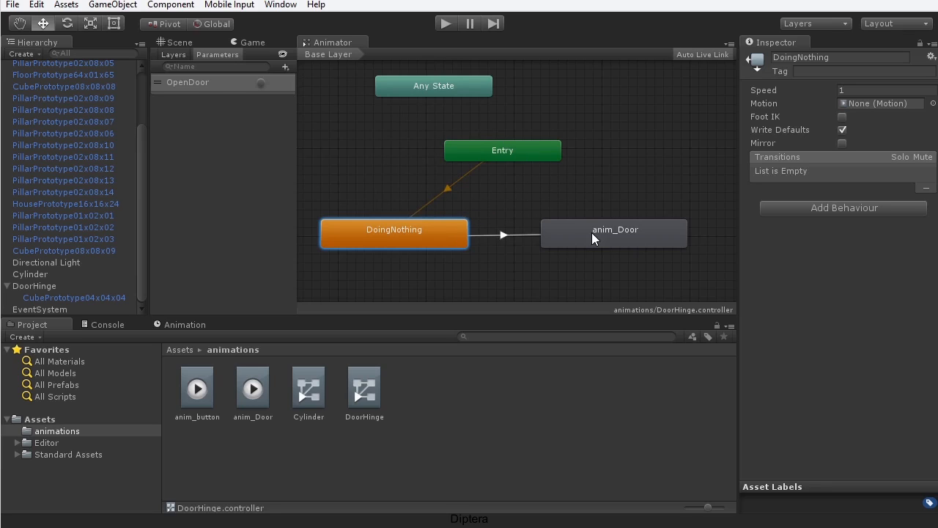
click(614, 231)
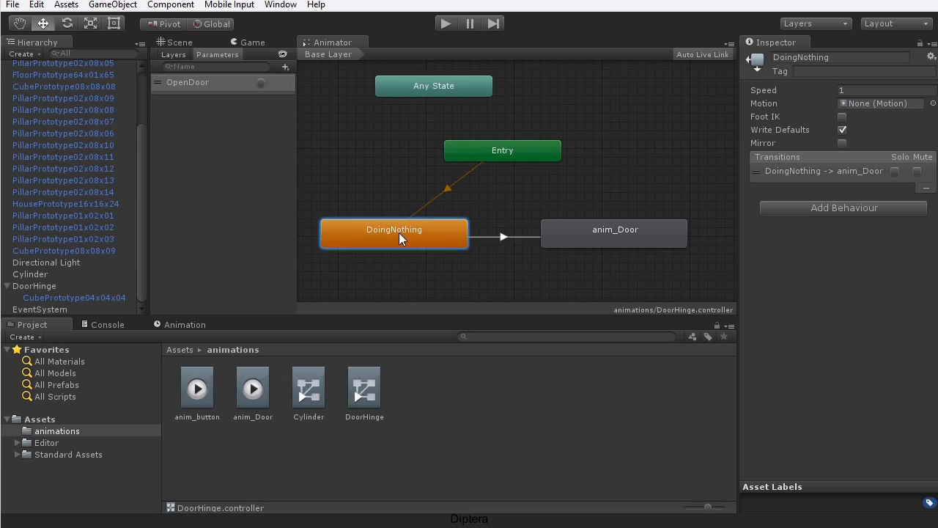
click(615, 233)
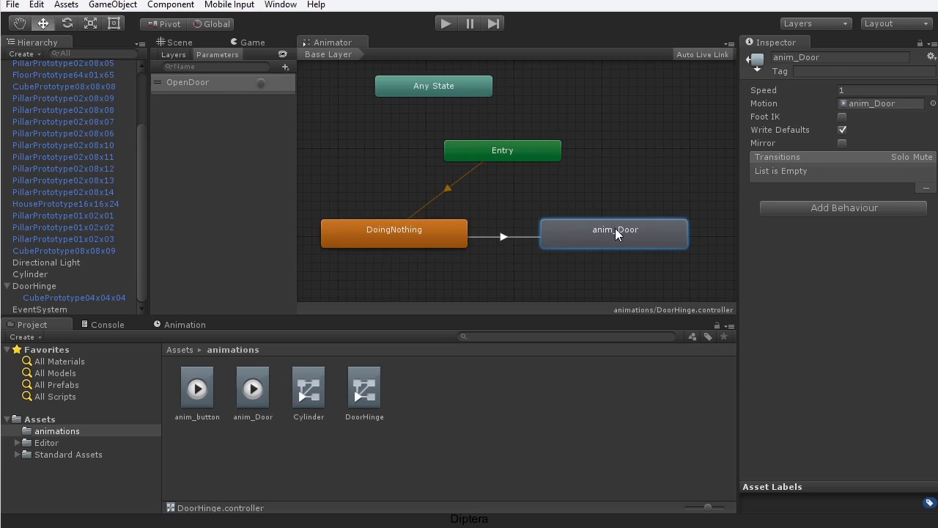
Disable Has Exit Time on the DoingNothing to anim_Door transition and add OpenDoor as its condition.
click(501, 239)
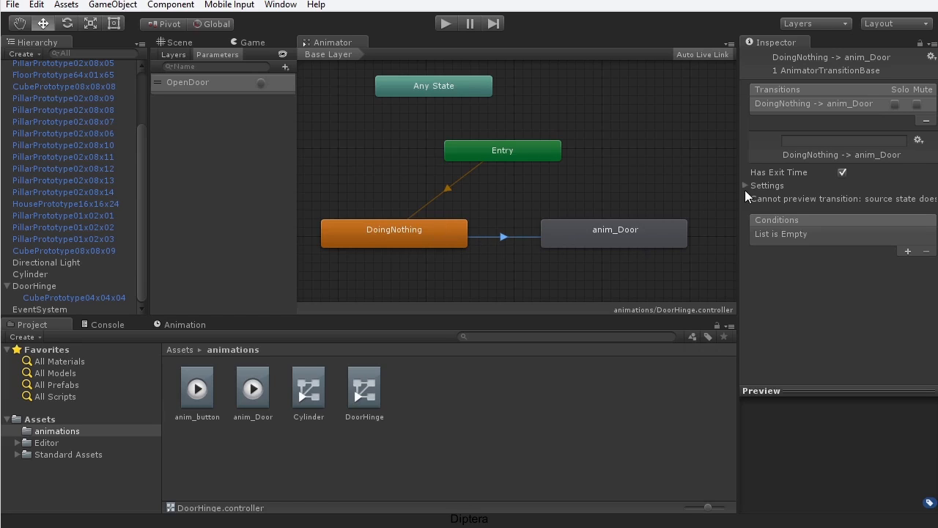
click(842, 173)
click(907, 252)
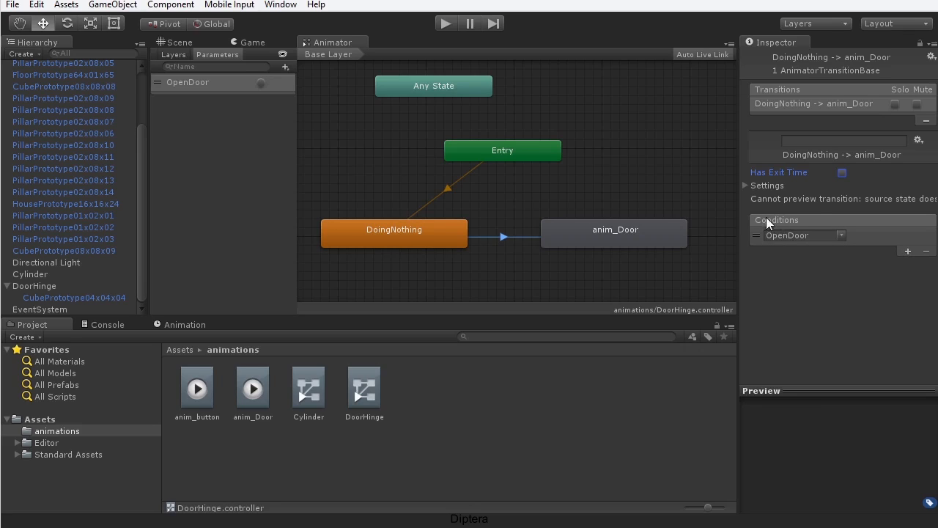
click(842, 234)
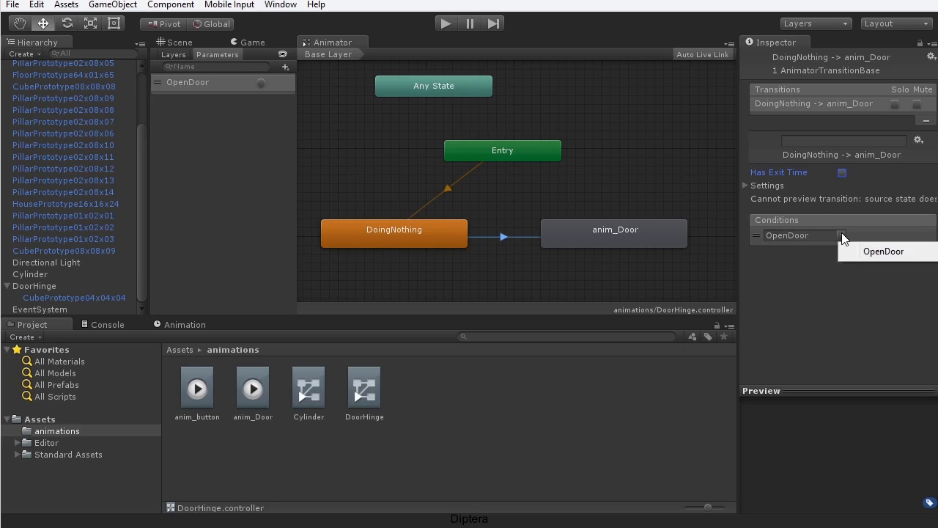
click(881, 253)
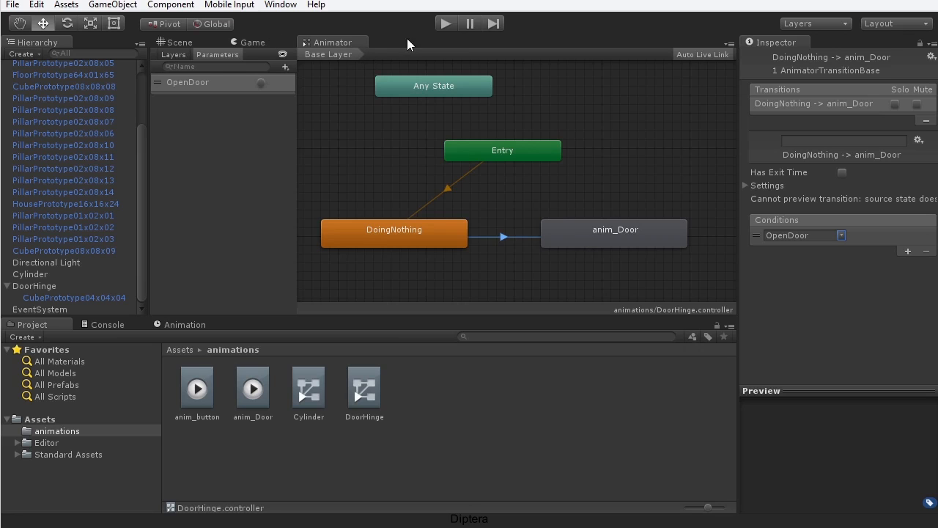
Start Play mode and dock the Animator beside the Scene view so both can be seen.
click(447, 23)
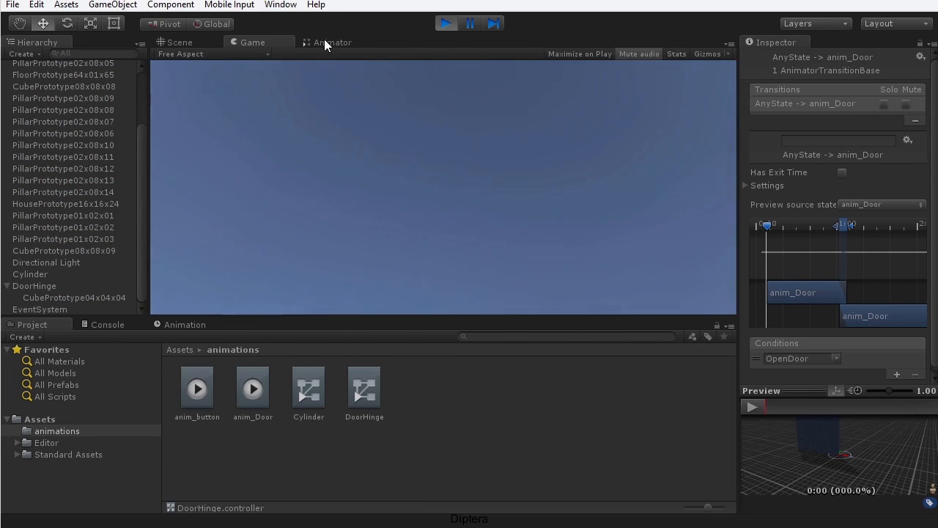
click(318, 40)
drag(363, 44, 624, 150)
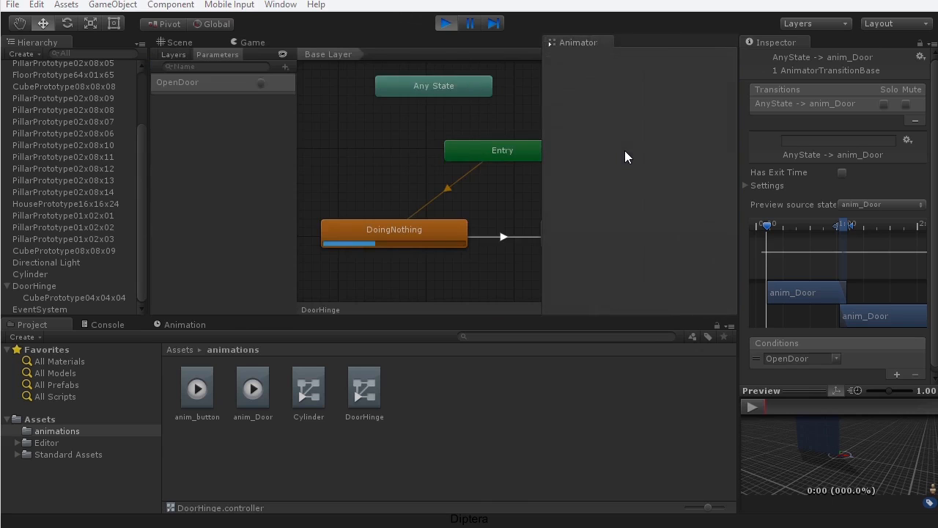
drag(543, 151, 326, 134)
click(241, 42)
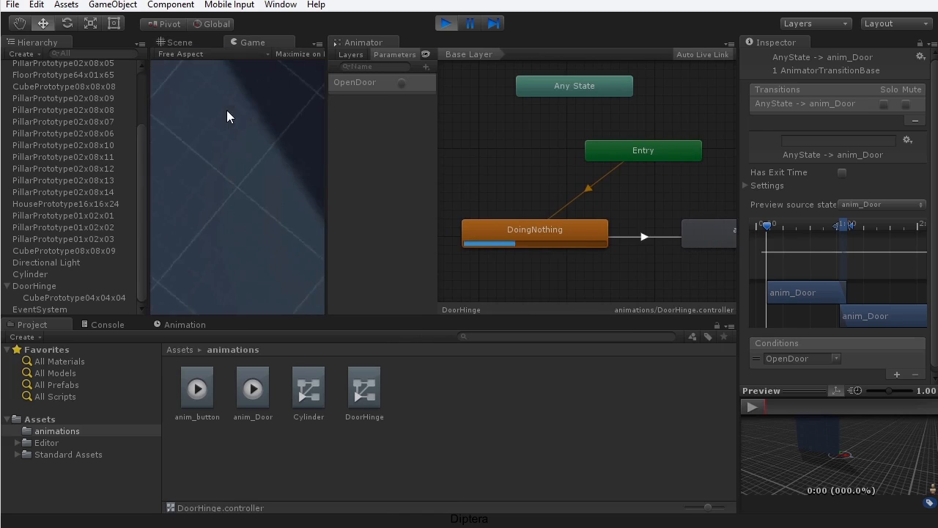
click(210, 42)
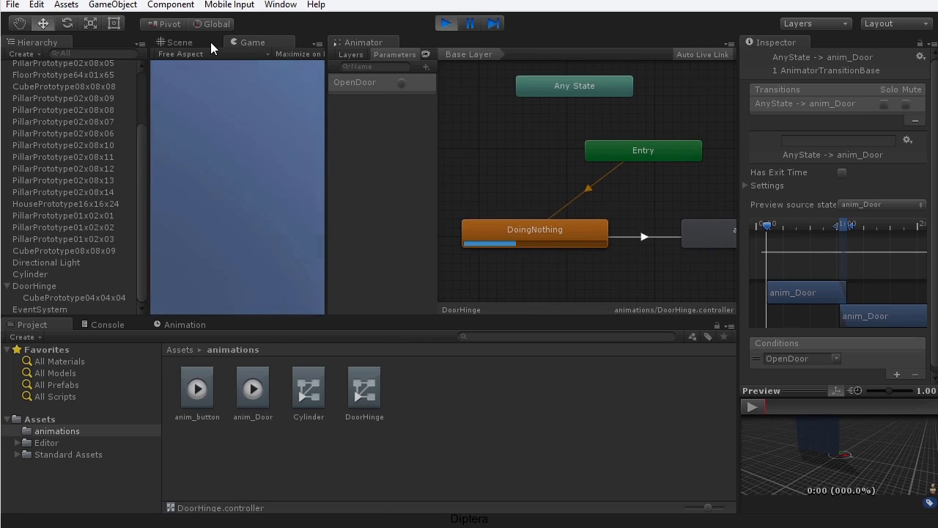
drag(327, 131, 392, 131)
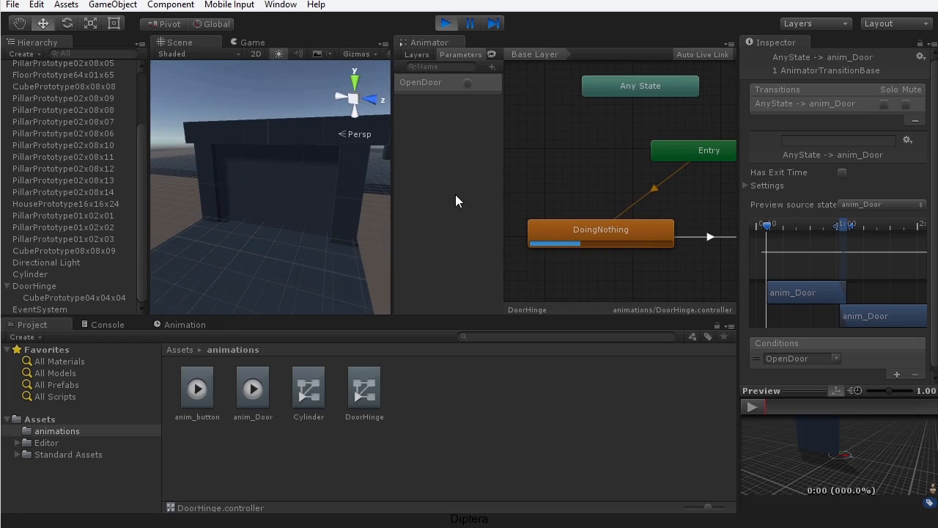
Fire the OpenDoor trigger, check the door and the anim_Door state, and stop Play mode.
middle_drag(602, 156, 547, 159)
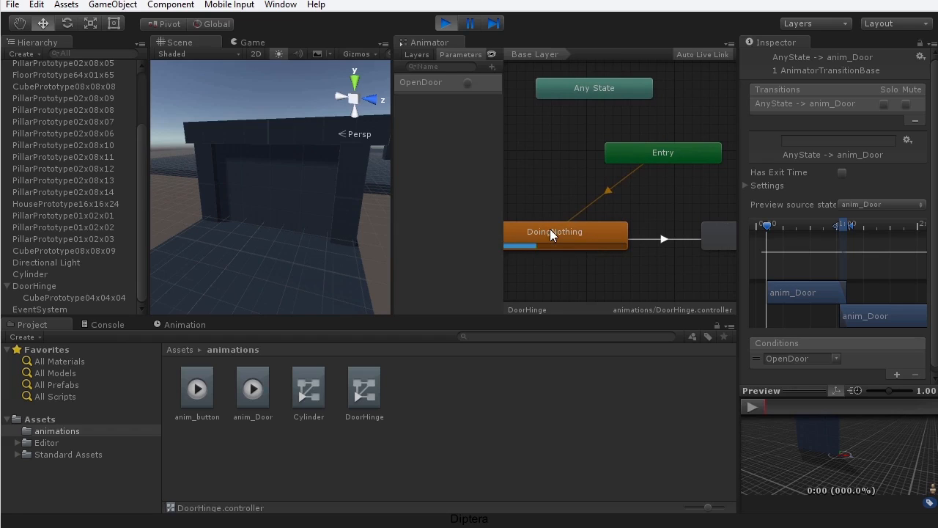
click(468, 83)
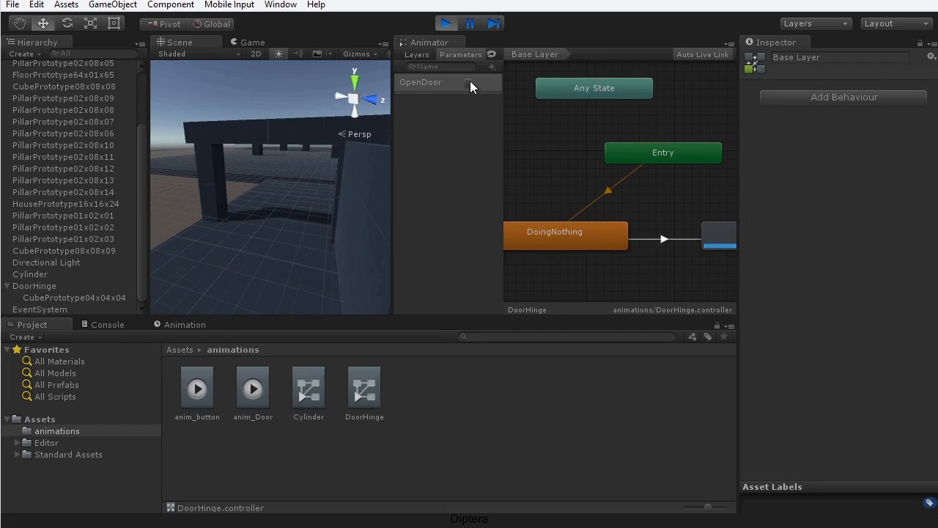
middle_drag(705, 204, 521, 241)
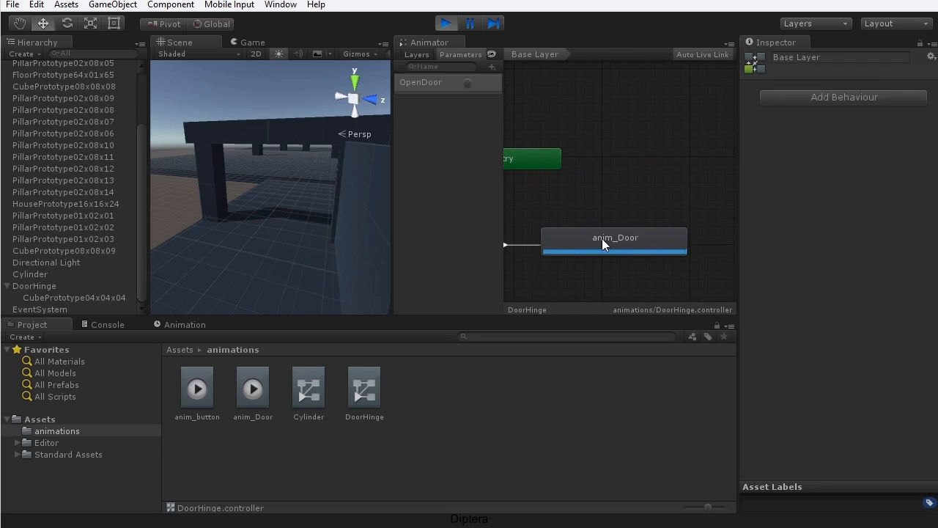
middle_drag(593, 251, 688, 242)
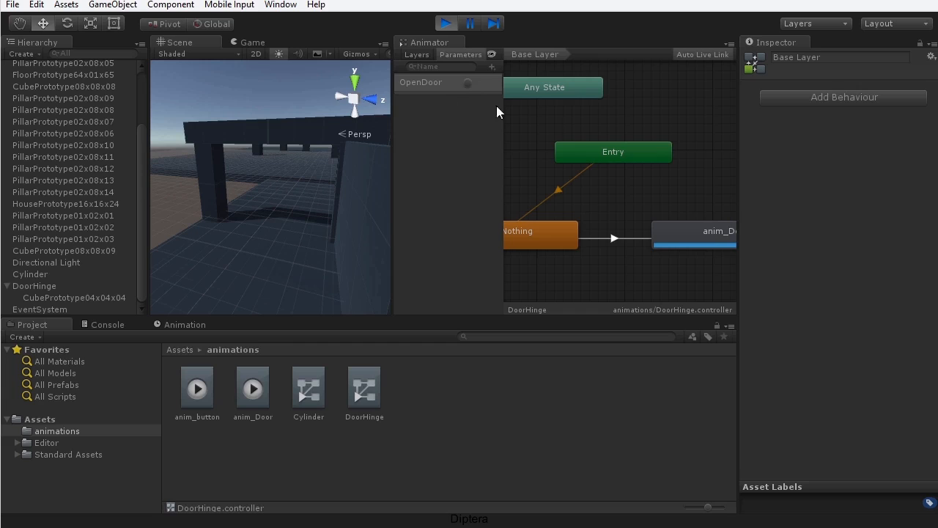
middle_drag(604, 165, 631, 171)
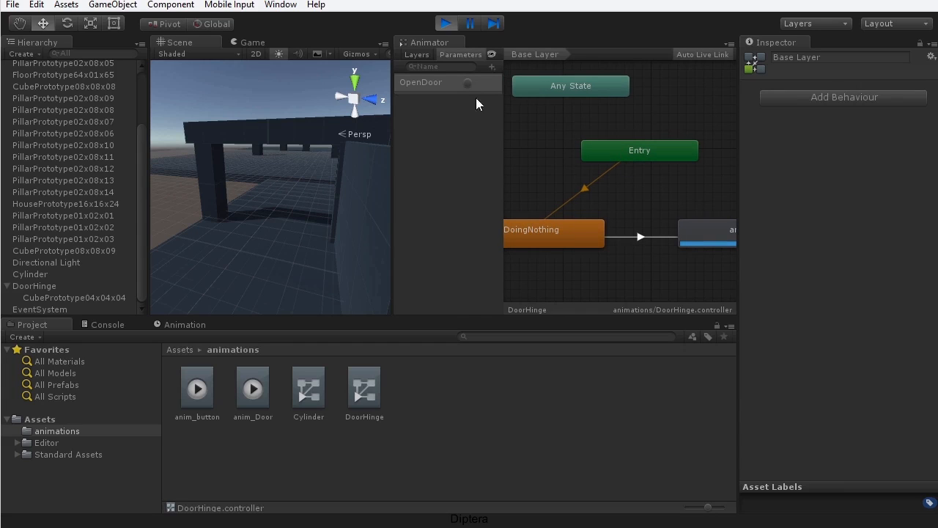
click(447, 24)
Dock the Animator back into the same group as the Scene and Game views.
mouse_move(266, 199)
middle_down()
mouse_move(295, 198)
mouse_move(283, 198)
middle_up()
scroll(288, 203, down, 5)
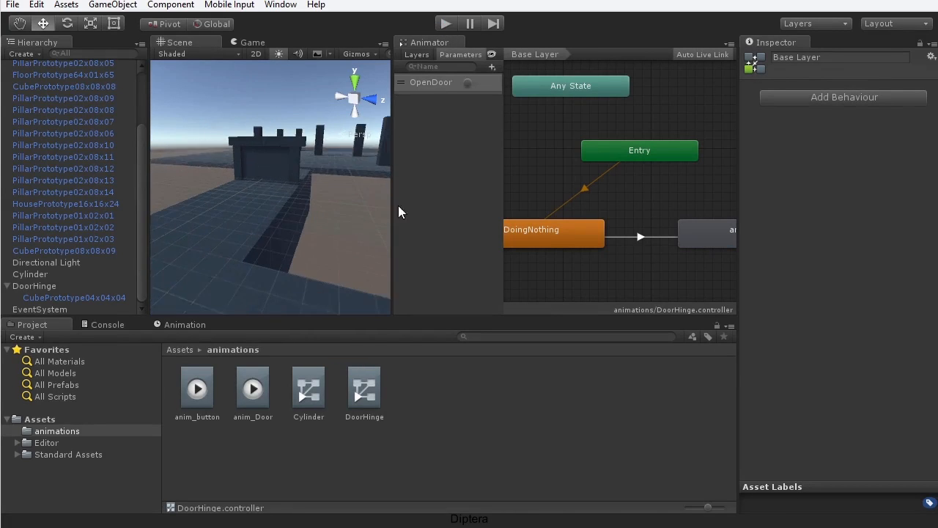
middle_drag(618, 207, 667, 216)
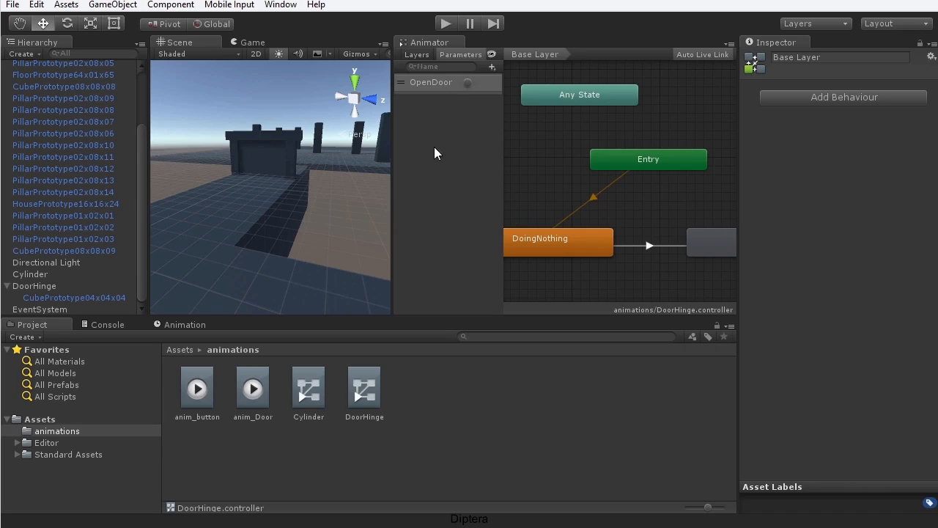
middle_drag(269, 196, 353, 186)
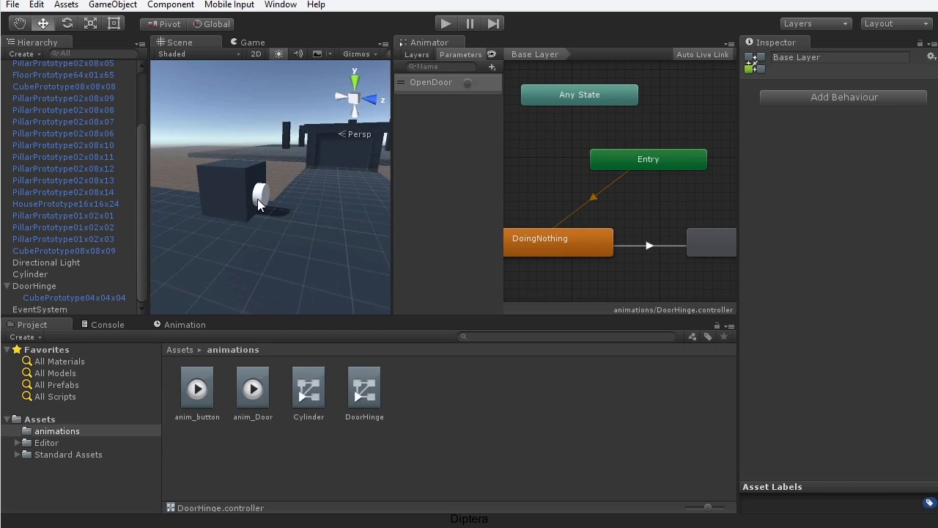
scroll(257, 199, up, 2)
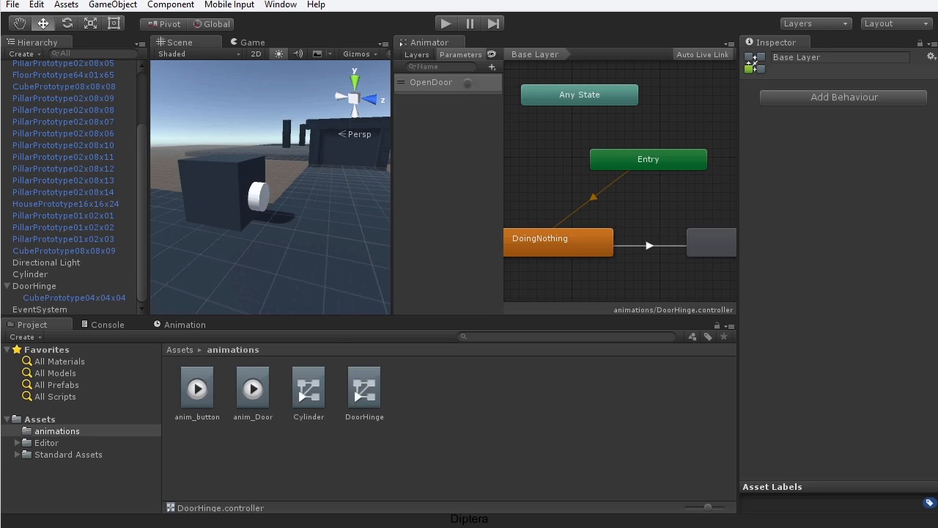
middle_drag(270, 196, 251, 207)
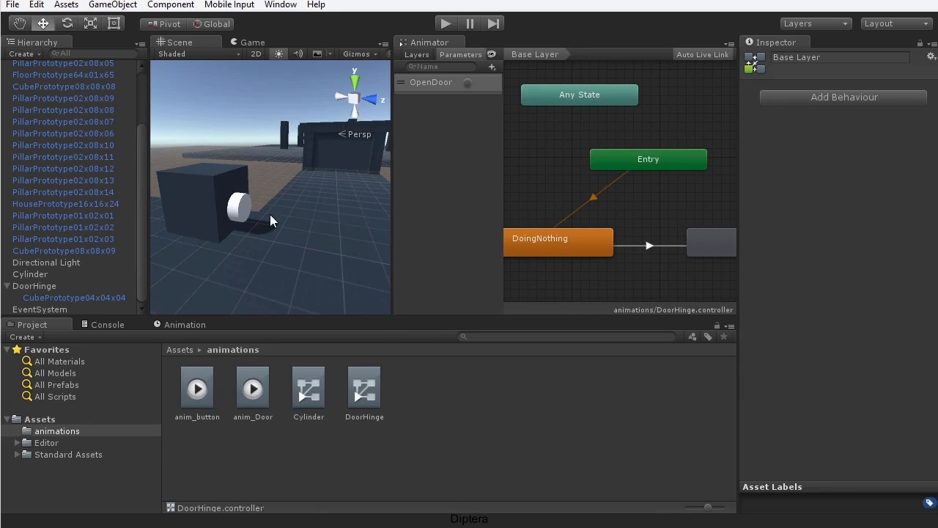
drag(428, 45, 299, 40)
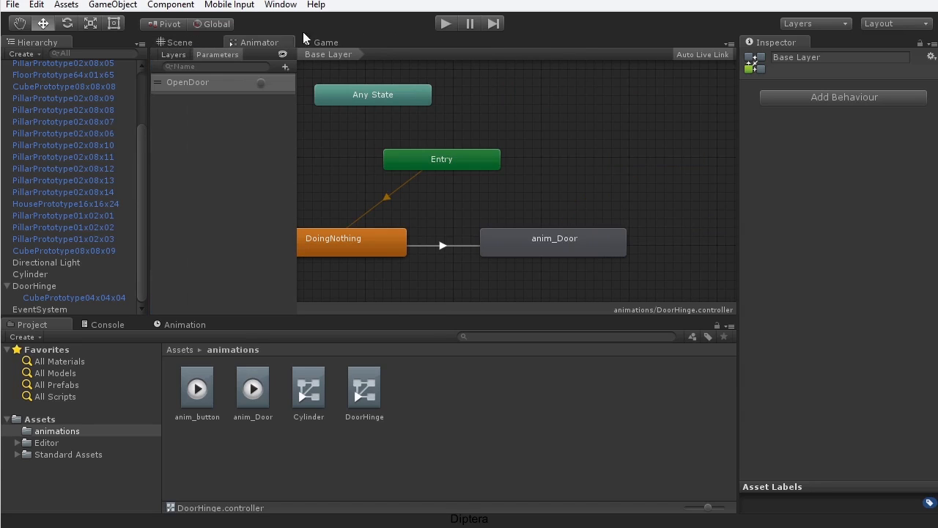
middle_drag(473, 199, 502, 219)
Select the Cylinder object and open the controller assigned to its Animator component.
click(37, 274)
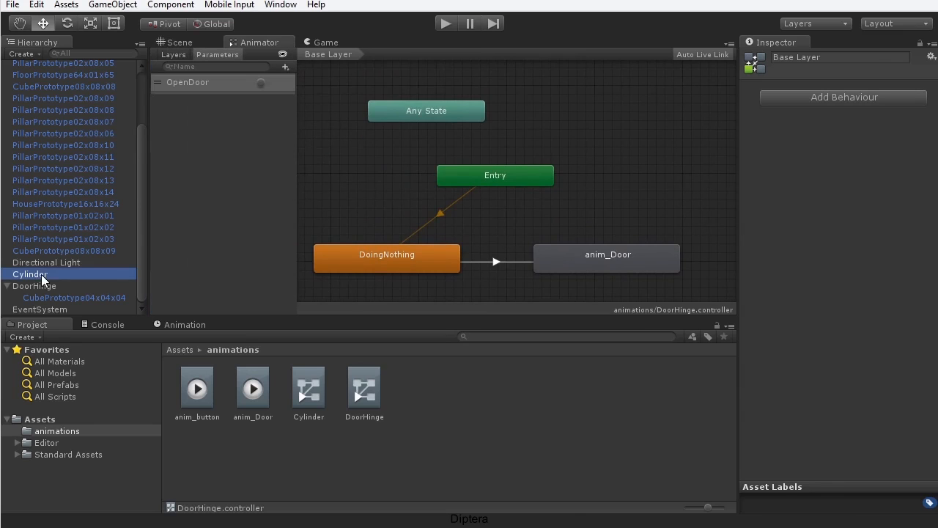
click(192, 43)
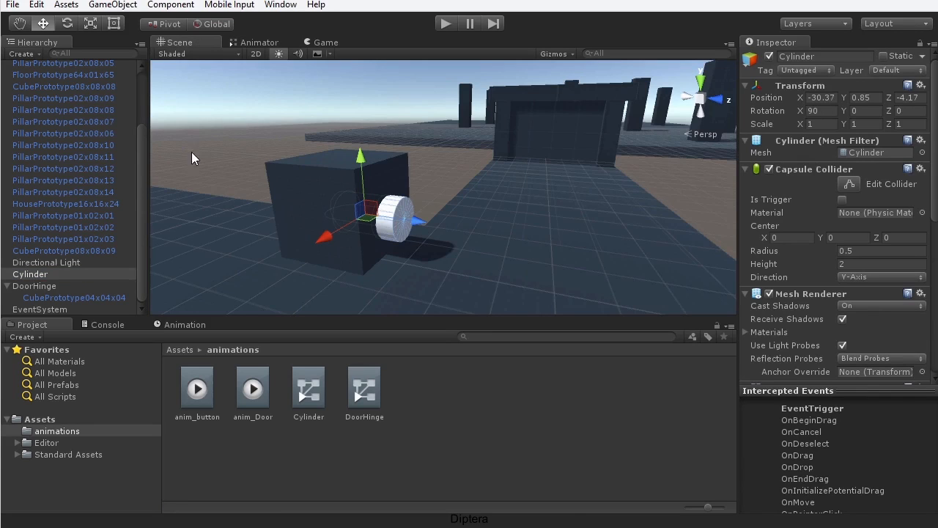
click(63, 277)
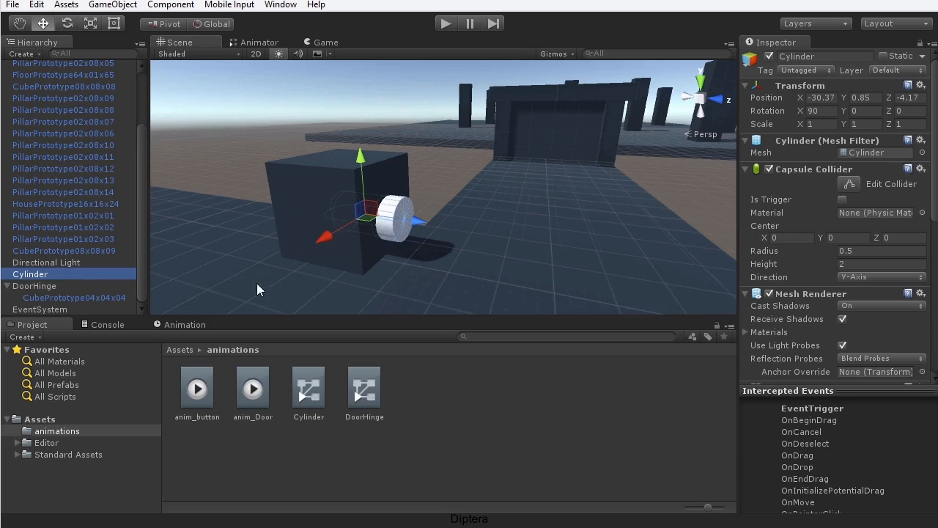
scroll(857, 255, down, 5)
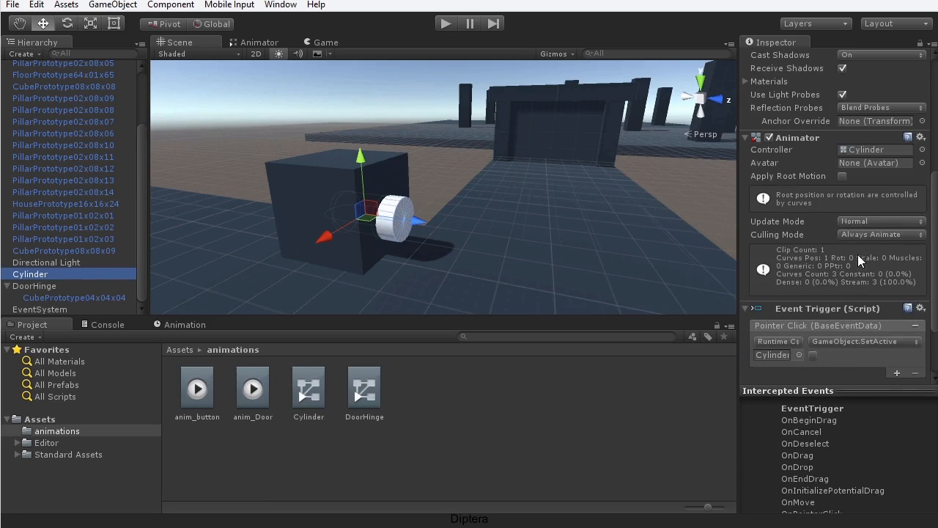
drag(931, 218, 932, 182)
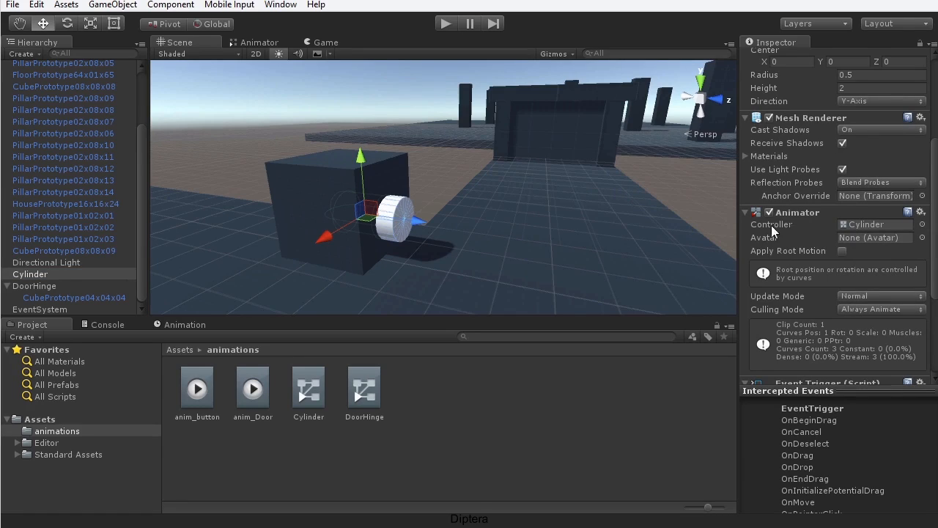
double_click(870, 225)
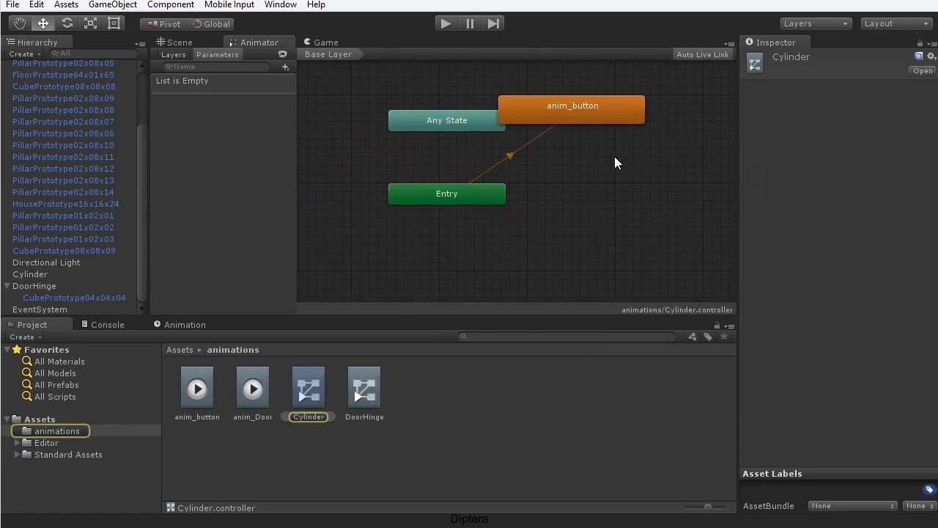
Arrange the Cylinder controller's graph with Entry just below Any State and anim_button below and to the right of Entry.
drag(581, 119, 459, 271)
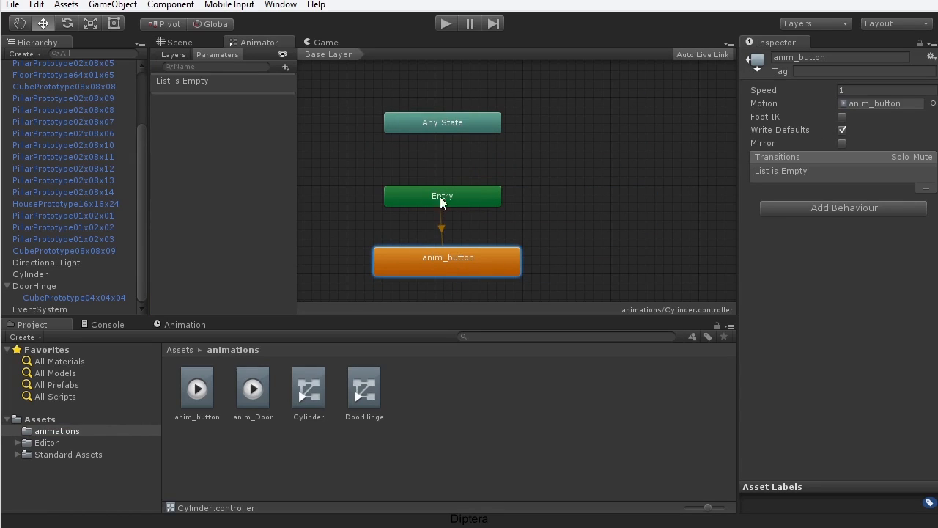
drag(462, 199, 467, 177)
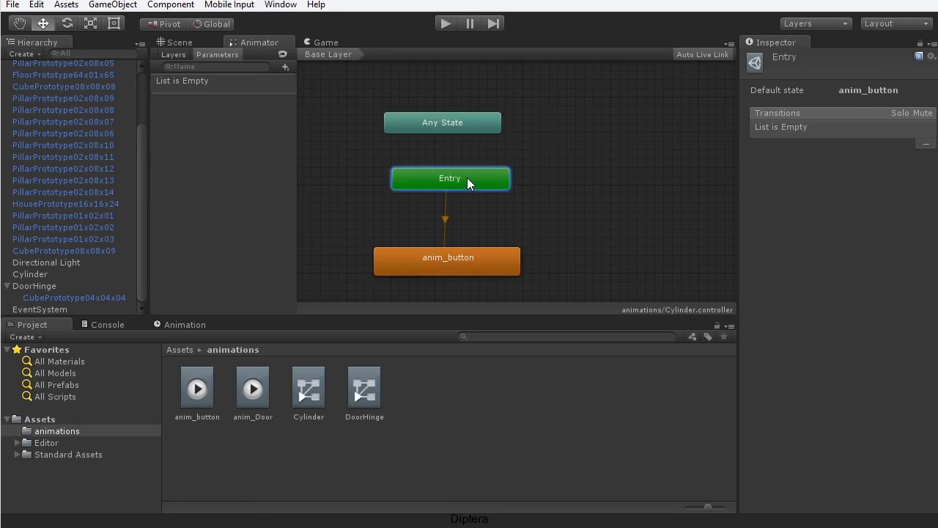
drag(449, 268, 599, 255)
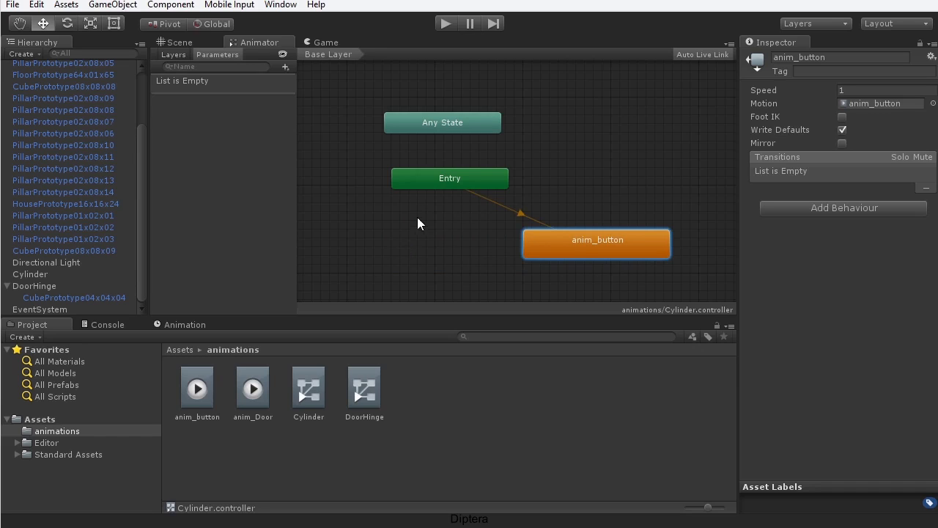
Create an empty state beside anim_button in the Cylinder controller and name it DoingNothing.
right_click(352, 229)
mouse_move(384, 237)
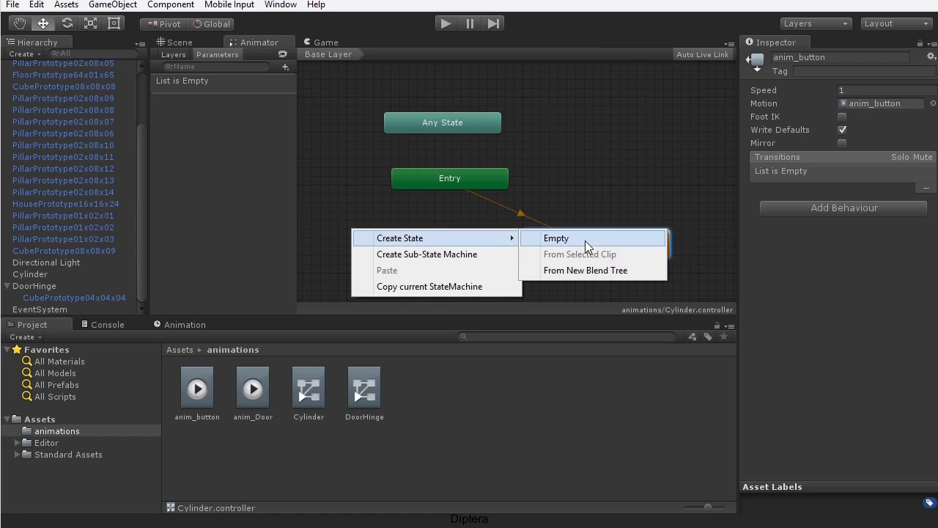
click(585, 238)
click(414, 250)
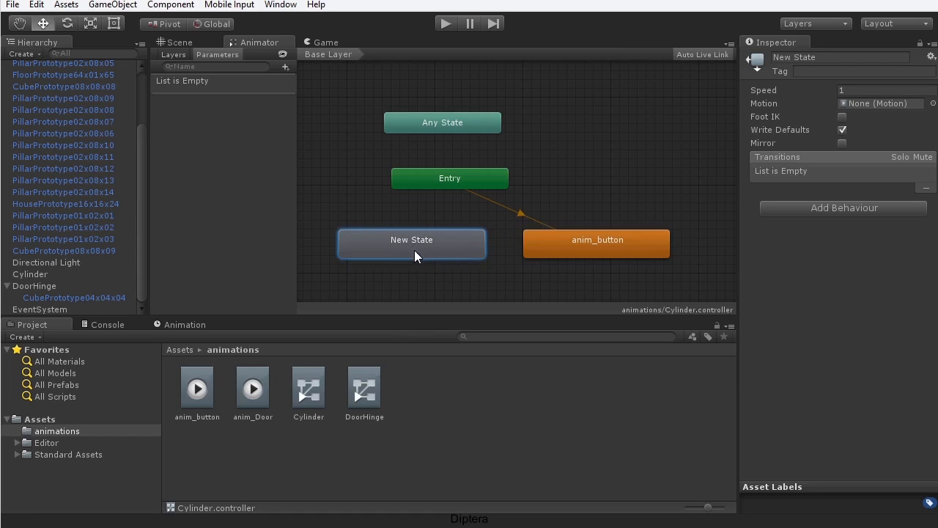
click(821, 57)
text(DoingNothing)
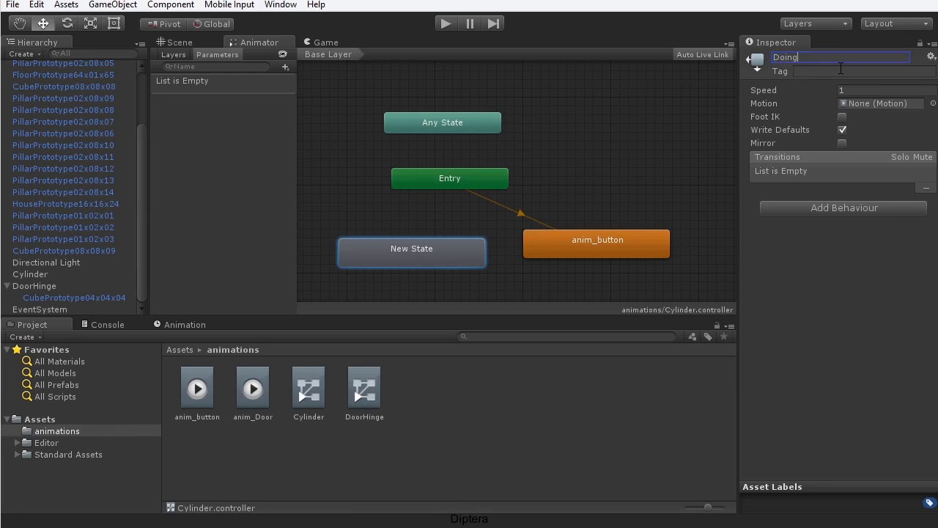
key(Return)
Set DoingNothing as the layer default state and align it side by side with anim_button below Entry.
drag(408, 265, 398, 255)
right_click(399, 241)
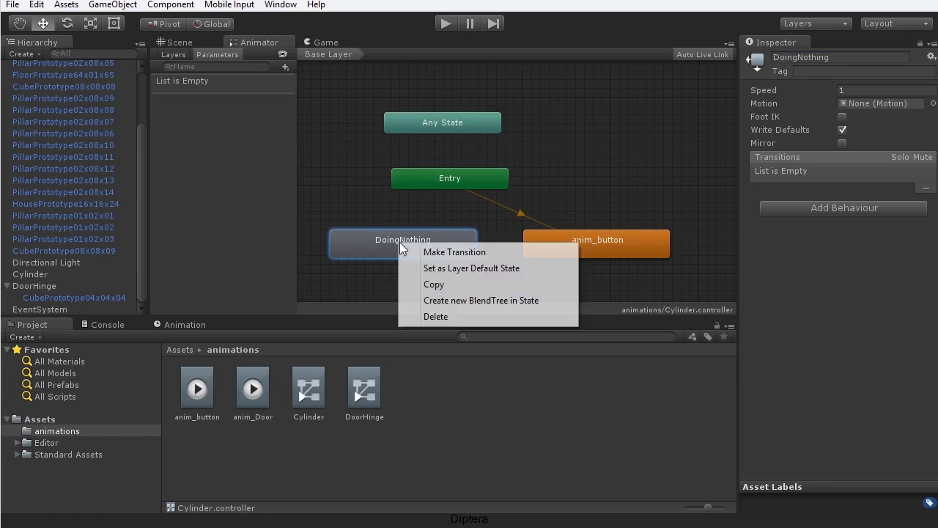
click(537, 269)
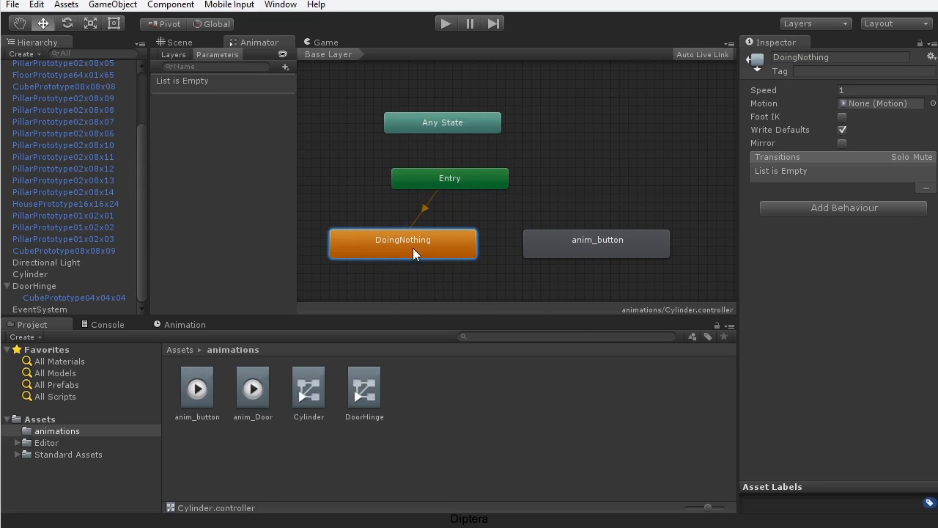
drag(412, 248, 395, 256)
drag(543, 240, 507, 250)
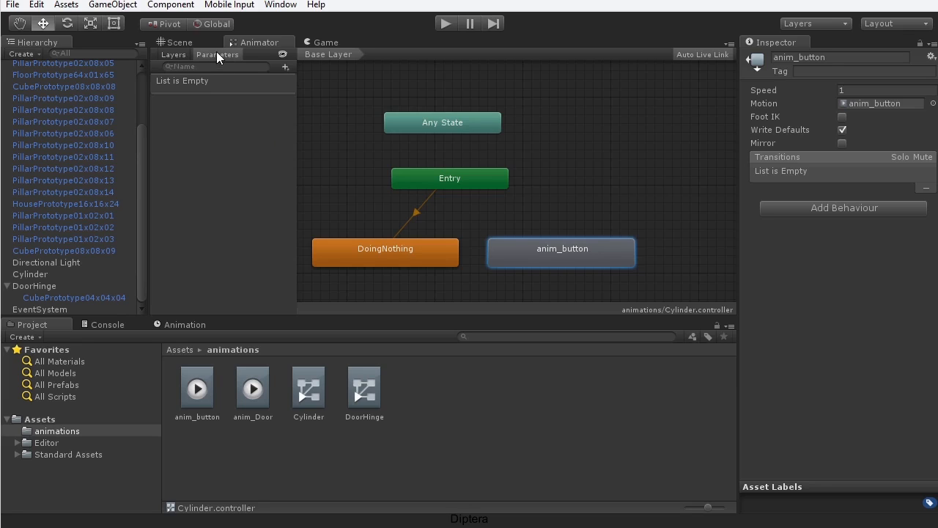
Add a Trigger parameter named PushButton to the Cylinder controller.
click(285, 67)
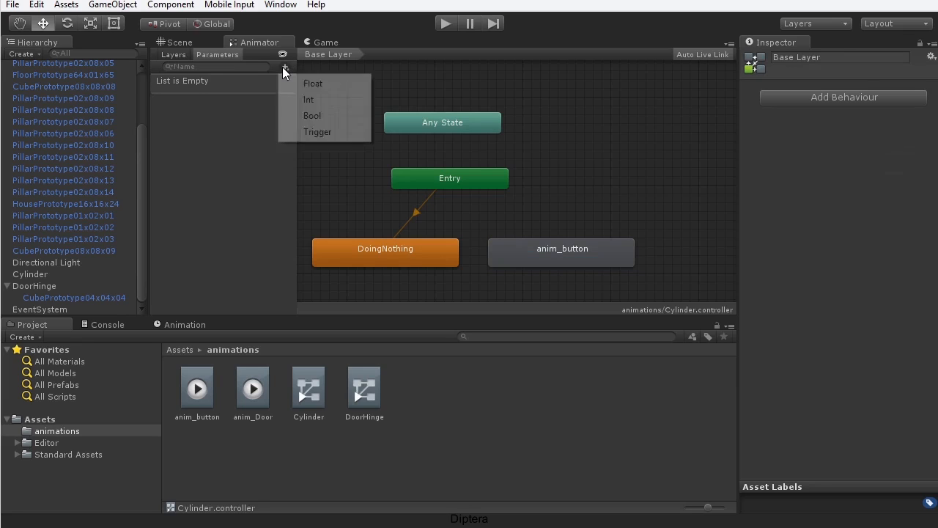
click(345, 133)
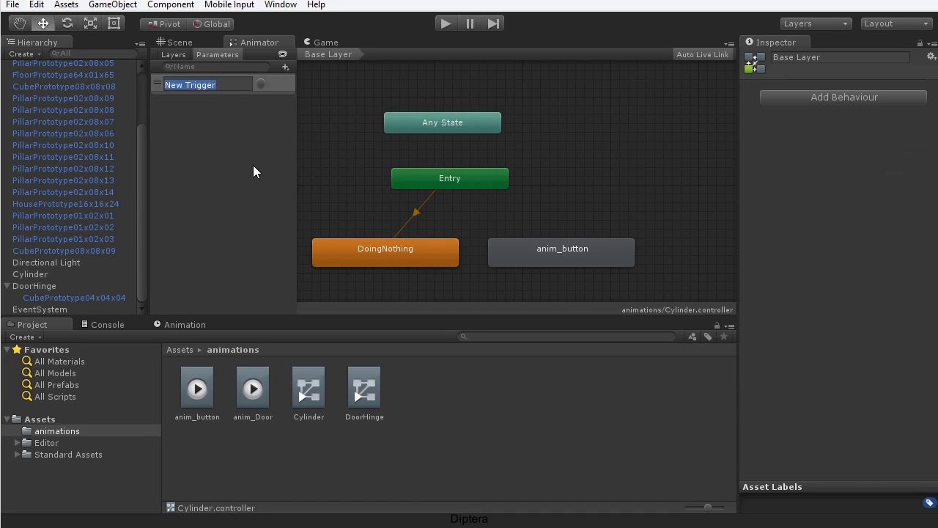
text(Push)
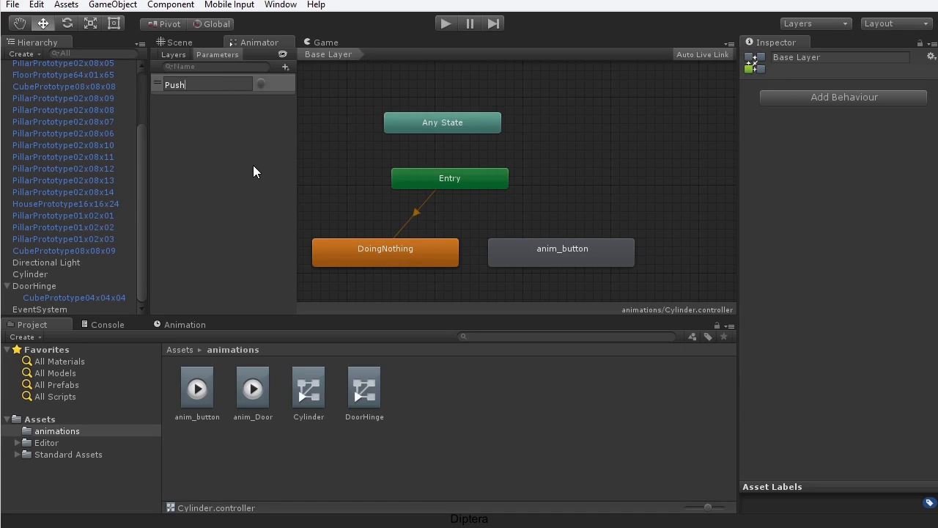
text(Button)
key(Return)
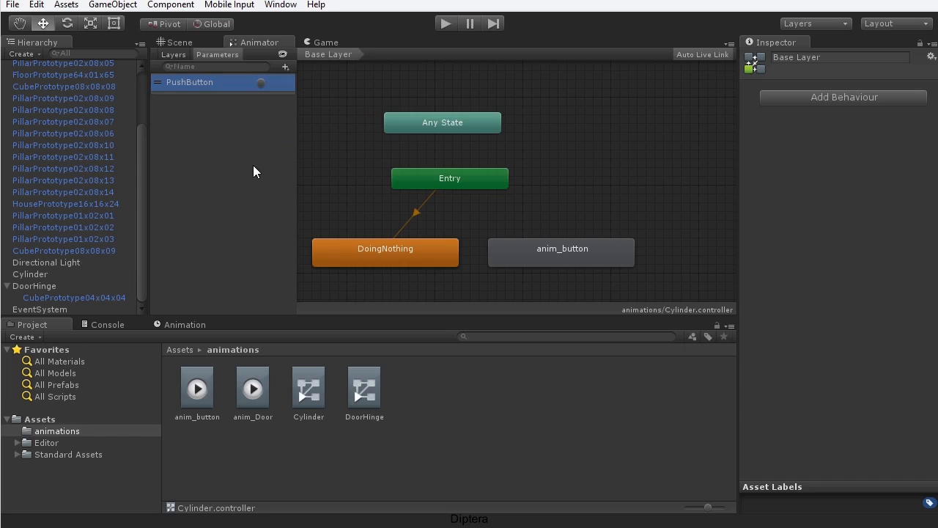
Space the two states apart and make a transition from DoingNothing to anim_button.
click(577, 251)
drag(577, 252, 594, 253)
drag(446, 259, 432, 267)
click(520, 268)
drag(519, 266, 511, 275)
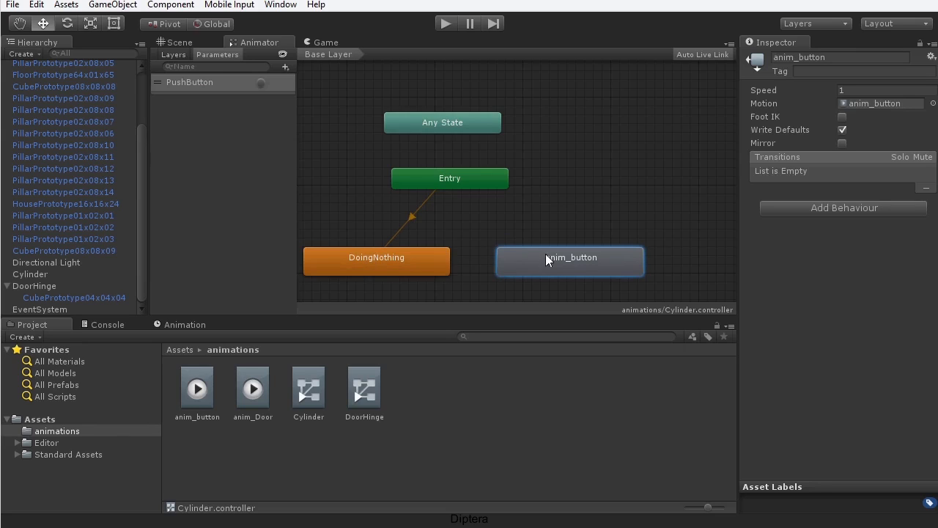
click(417, 263)
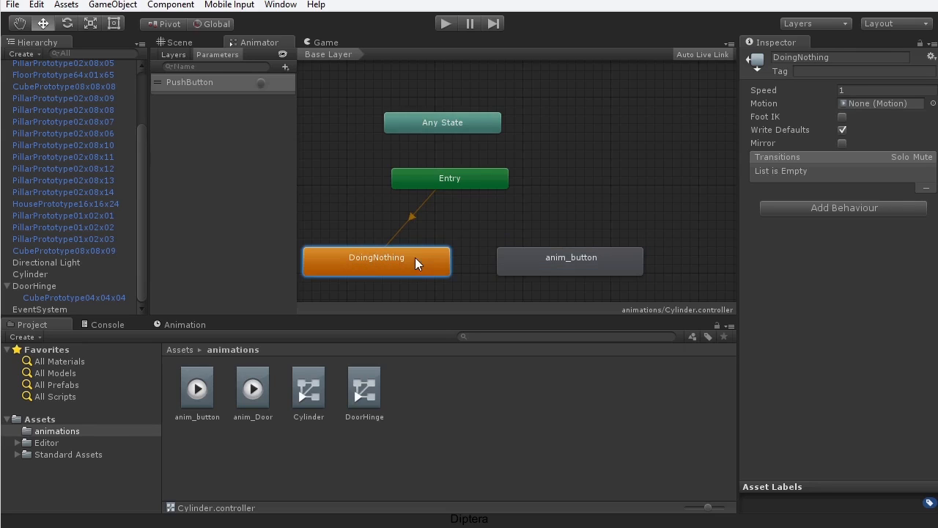
right_click(377, 264)
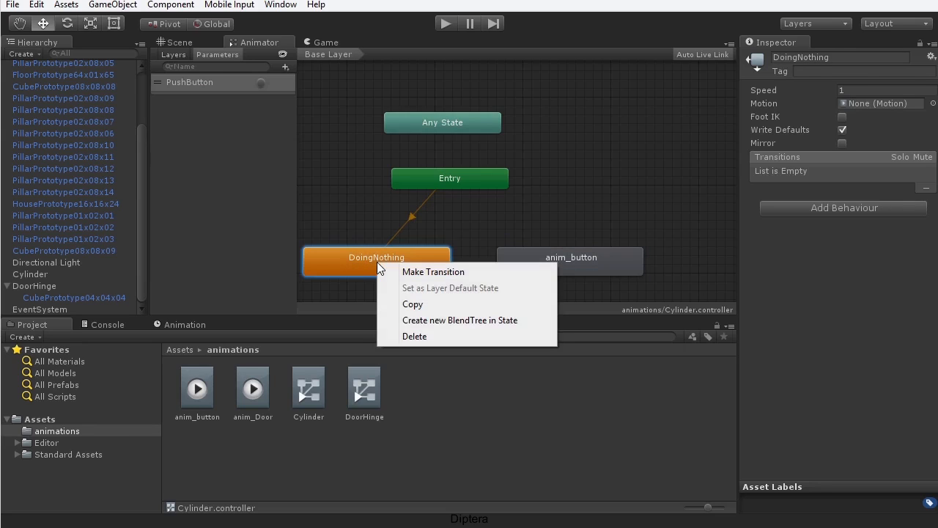
click(433, 272)
click(547, 262)
drag(547, 261, 577, 264)
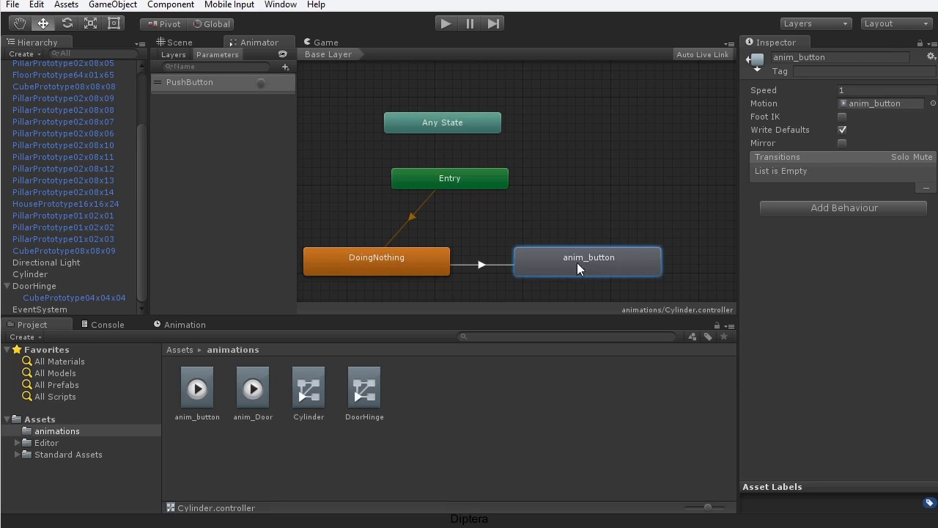
Turn off Has Exit Time on the DoingNothing to anim_button transition and add PushButton as its condition.
click(480, 265)
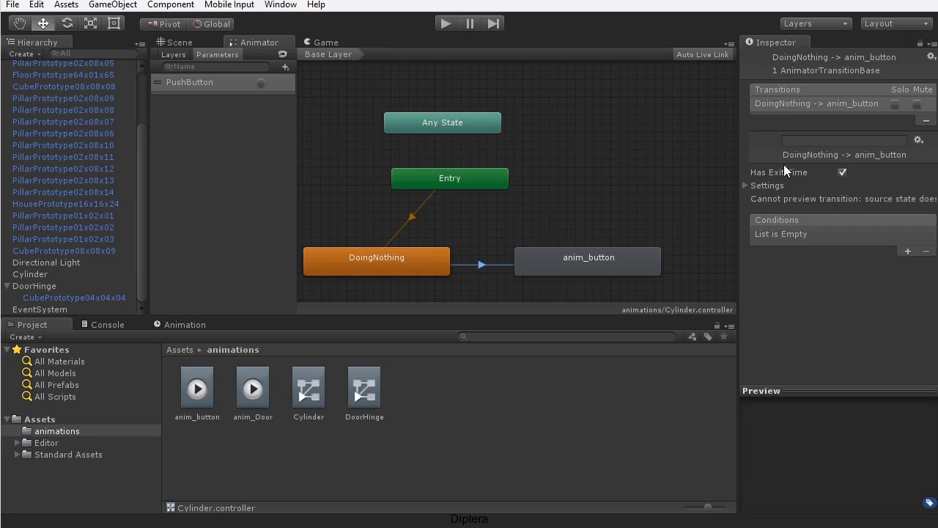
click(842, 173)
click(908, 251)
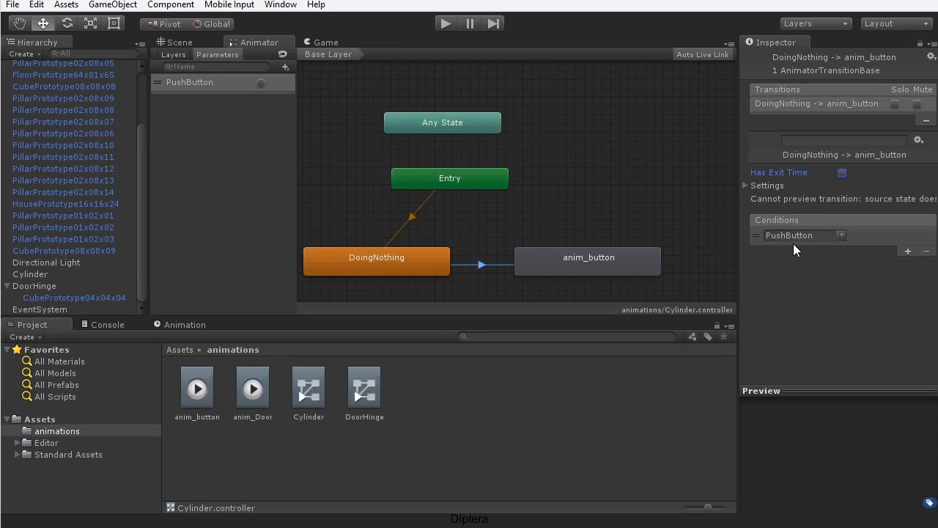
Move anim_button further from DoingNothing and make a return transition from anim_button to DoingNothing.
drag(623, 262, 659, 258)
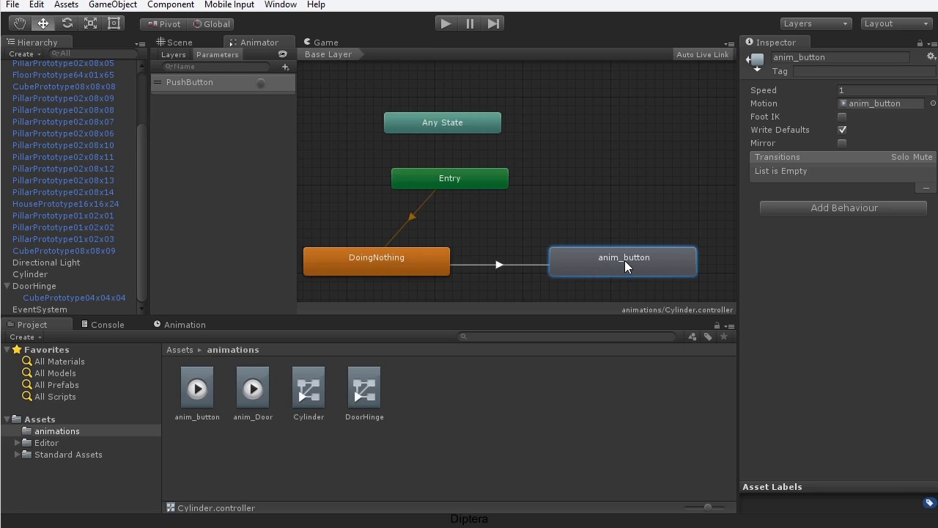
right_click(604, 264)
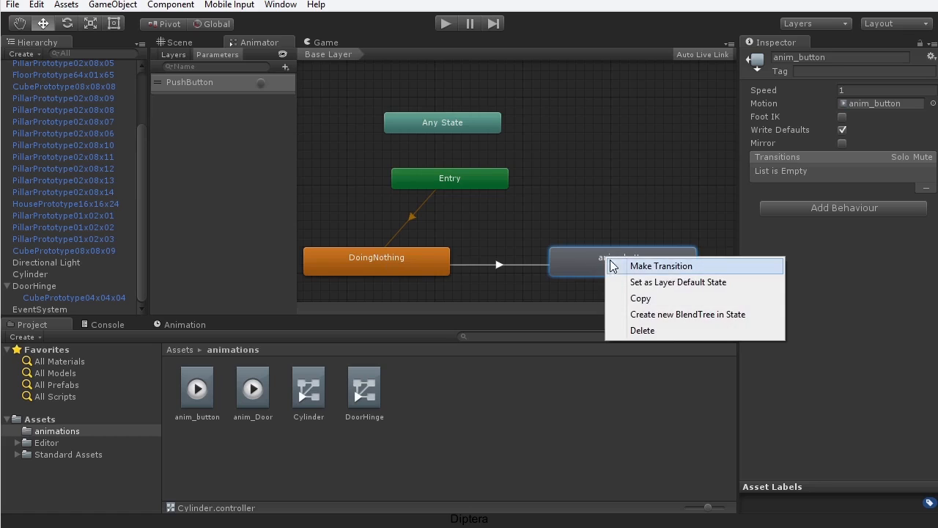
click(669, 267)
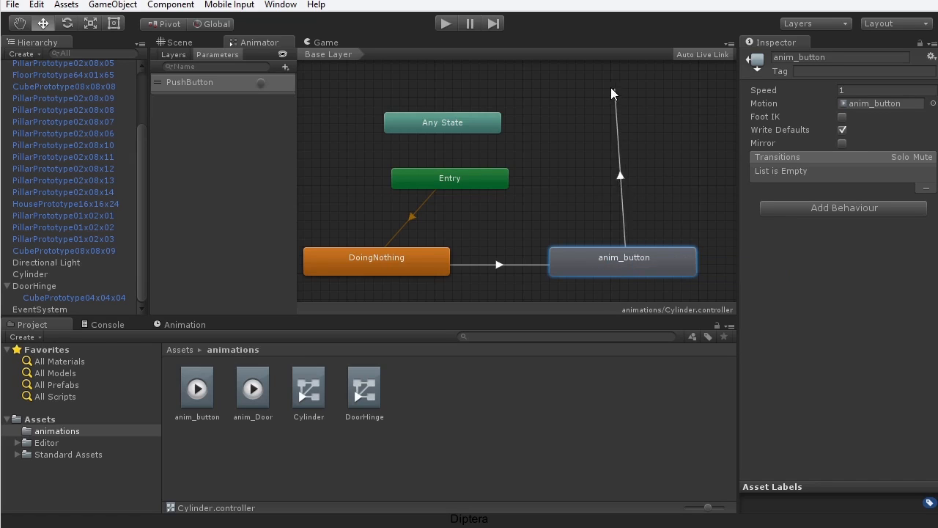
click(428, 261)
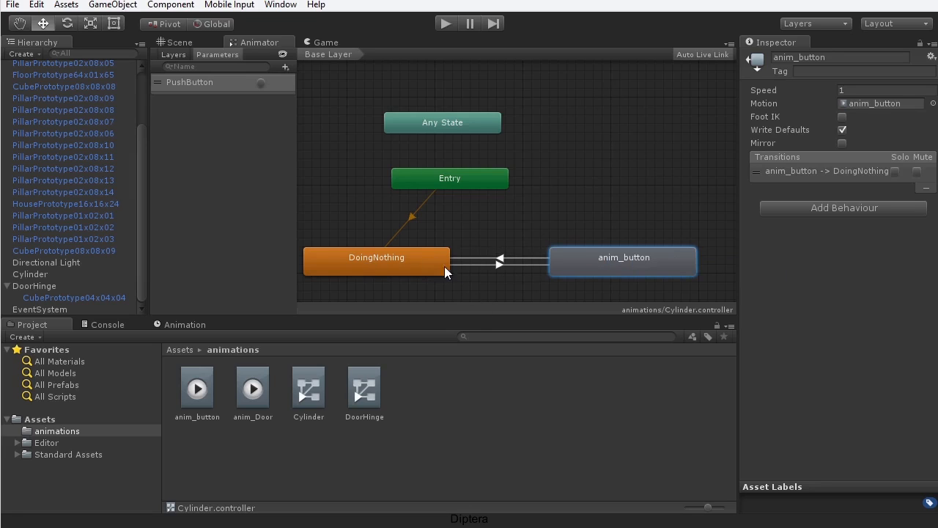
click(380, 264)
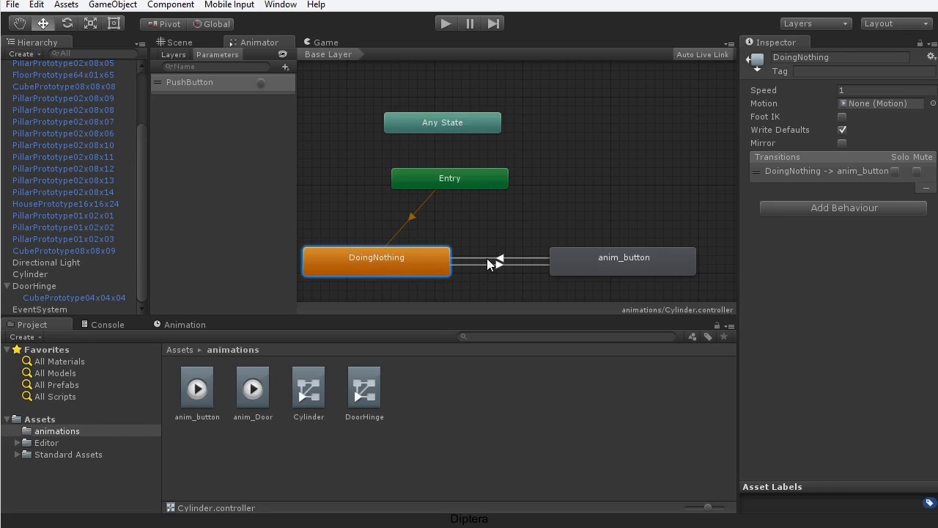
click(634, 265)
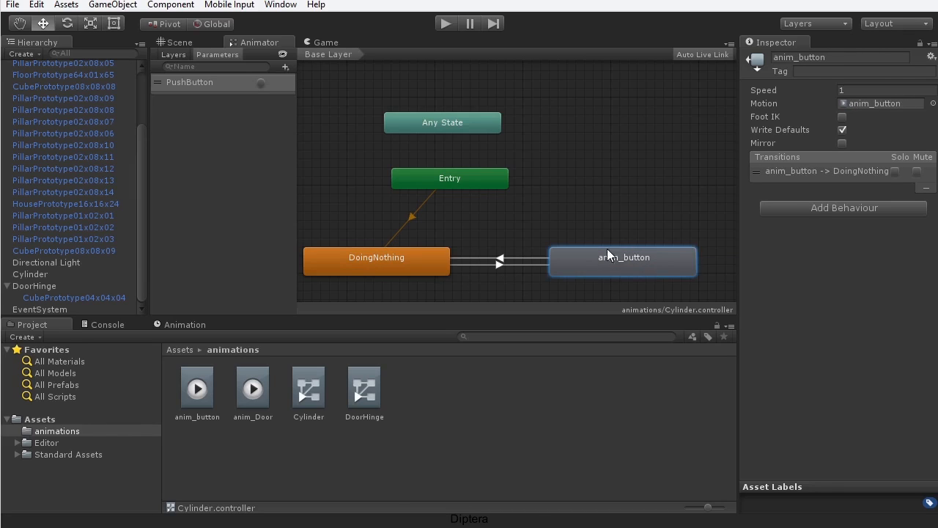
click(363, 259)
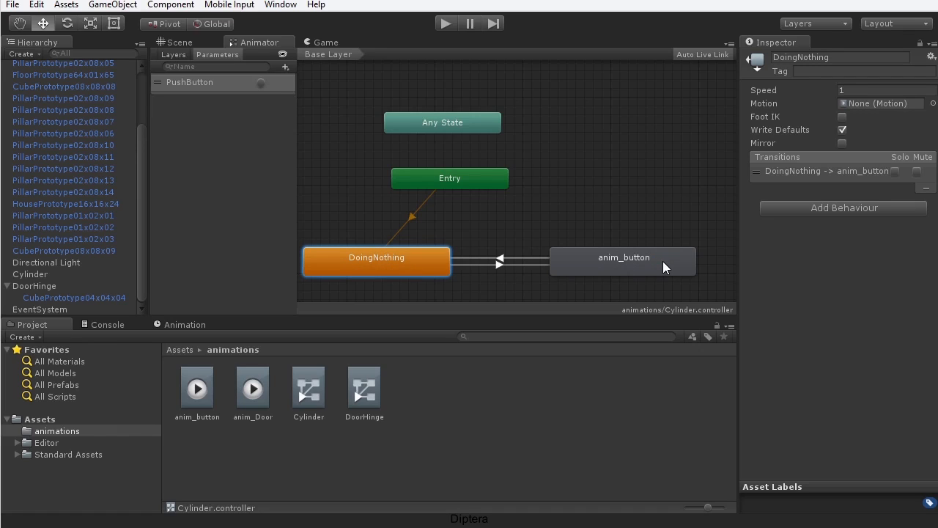
middle_drag(498, 160, 530, 149)
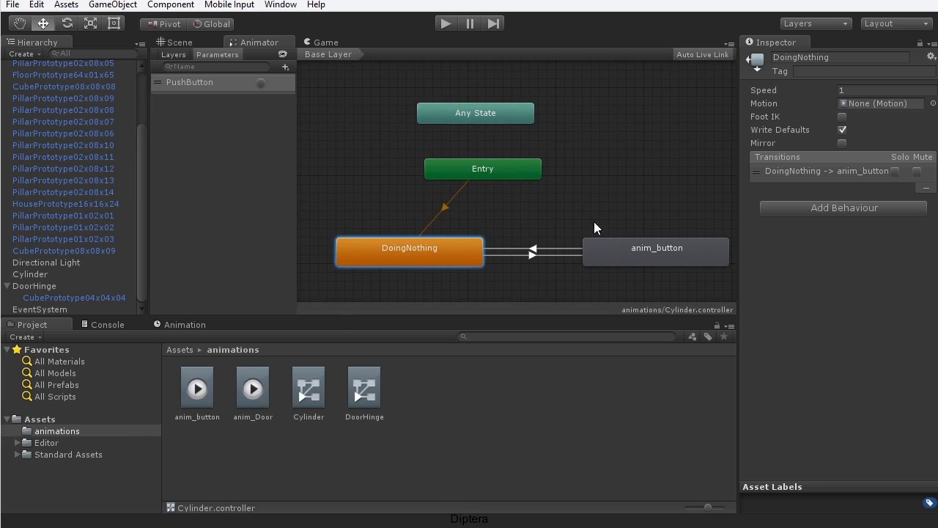
Start Play mode and dock the Animator next to the Scene view to watch the button and its states together.
click(443, 24)
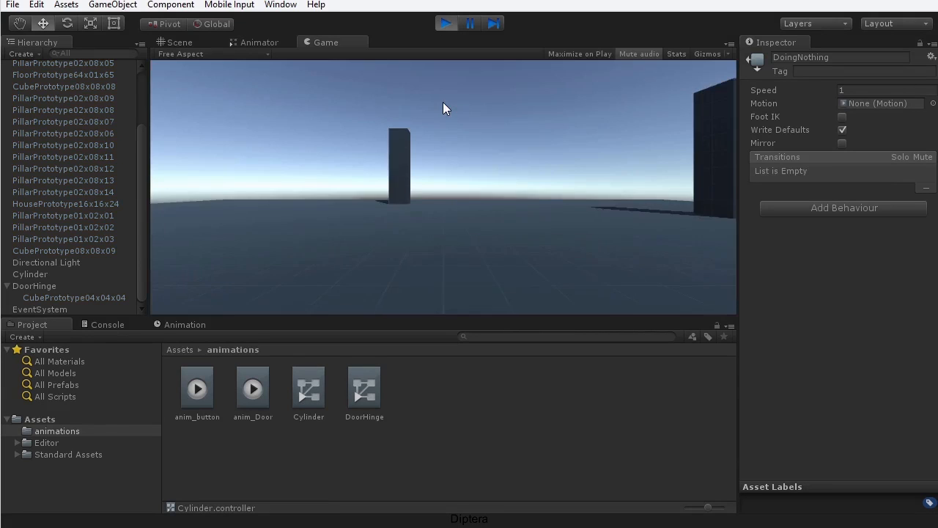
drag(259, 41, 405, 144)
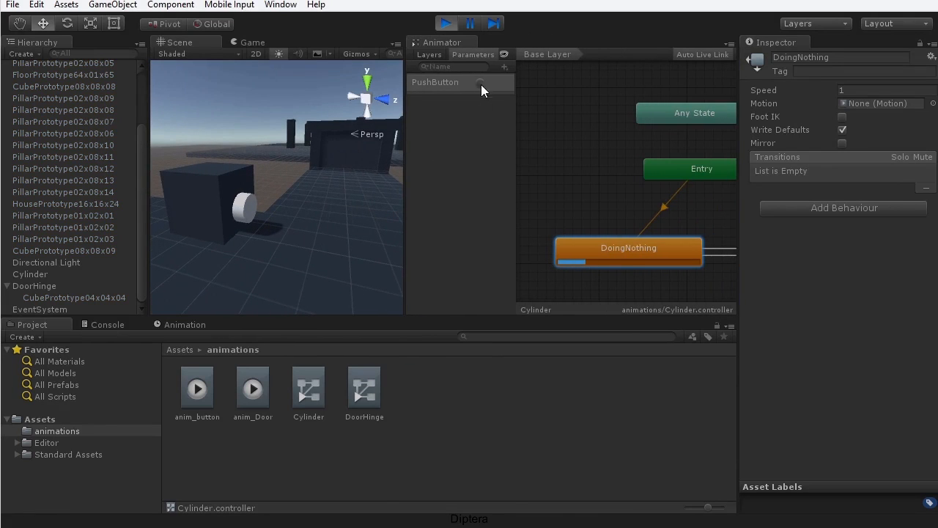
middle_drag(559, 172, 500, 128)
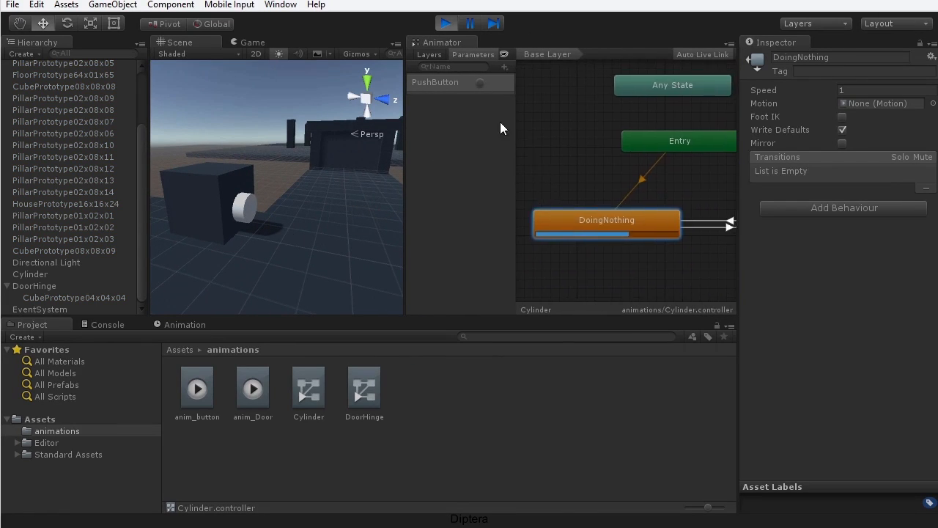
Fire the PushButton trigger several times, check the button's movement and state changes, and stop Play mode.
click(480, 84)
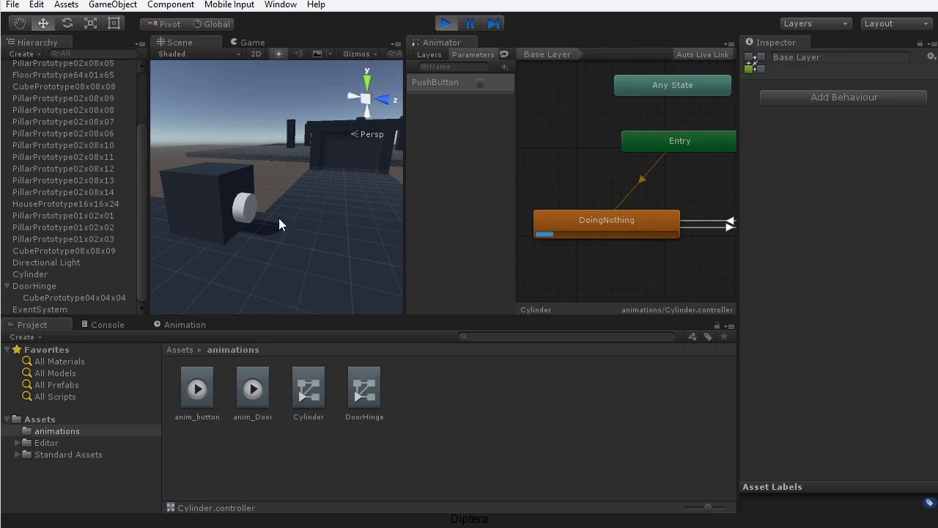
click(480, 83)
click(480, 82)
middle_drag(598, 199, 606, 228)
click(444, 22)
Select the Cylinder button in the scene and examine its Animator and Event Trigger component settings.
middle_drag(343, 181, 285, 220)
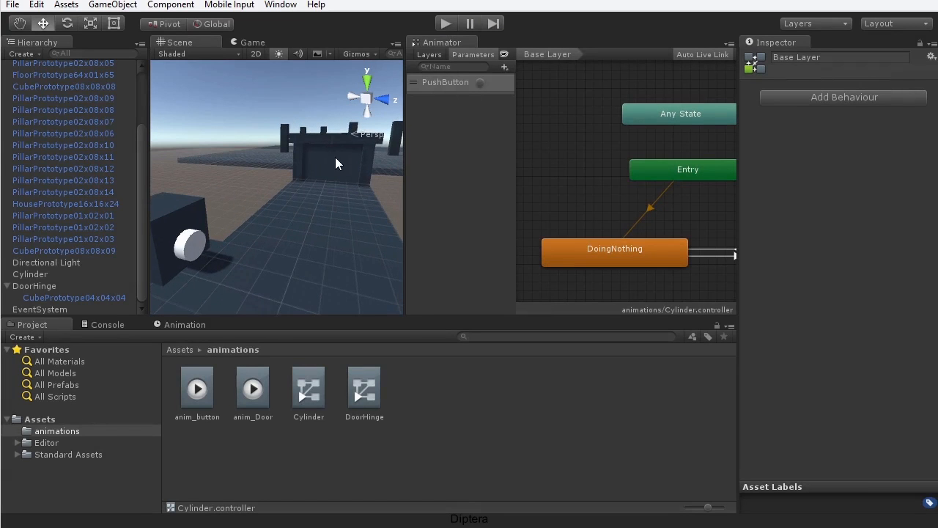
click(191, 250)
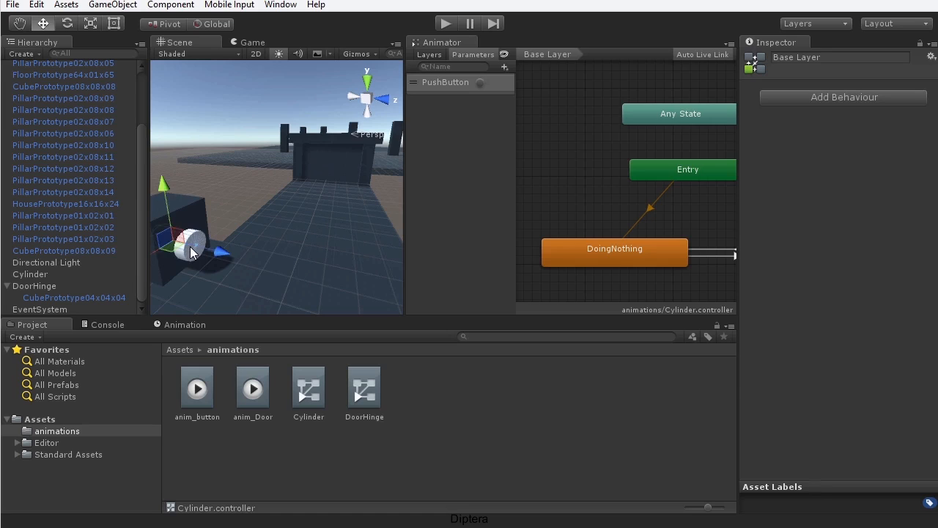
scroll(891, 301, down, 10)
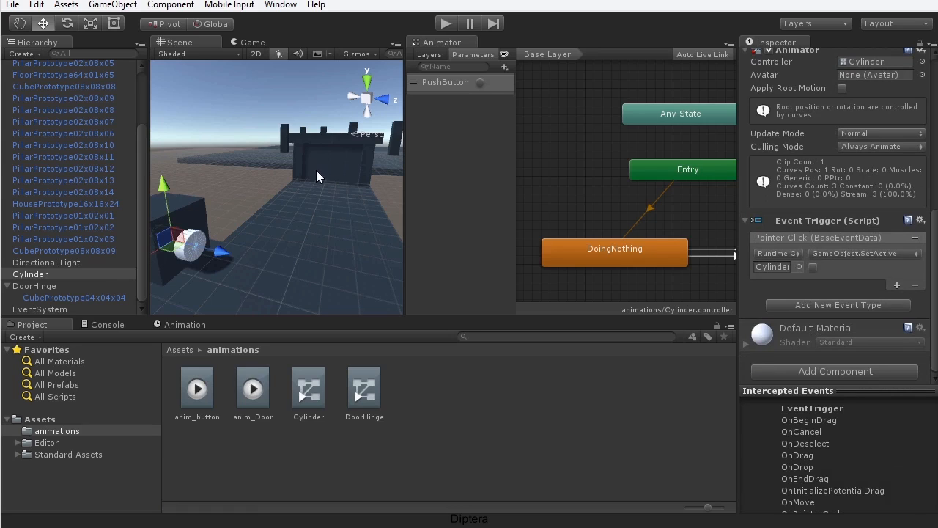
alt+drag(279, 247, 293, 235)
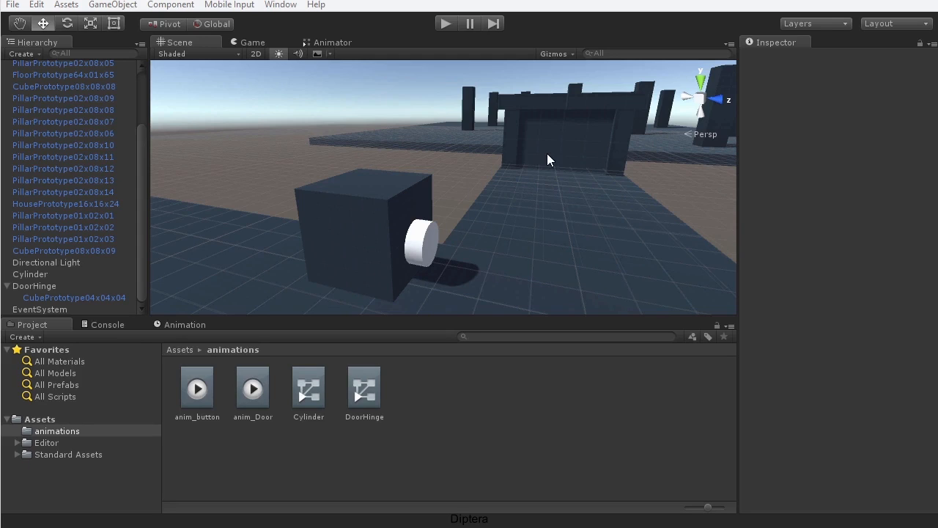
Select the Cylinder button and remove the GameObject.SetActive action from its Pointer Click event.
click(427, 232)
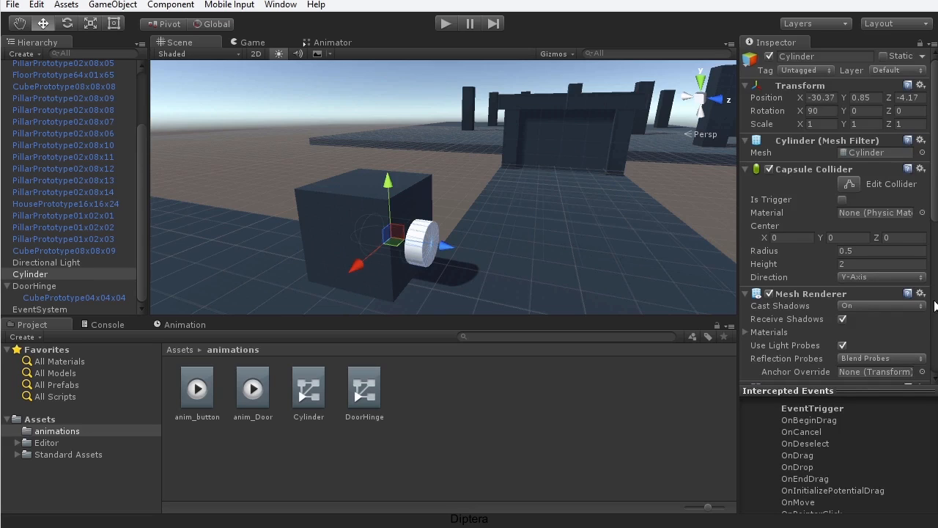
scroll(836, 220, down, 10)
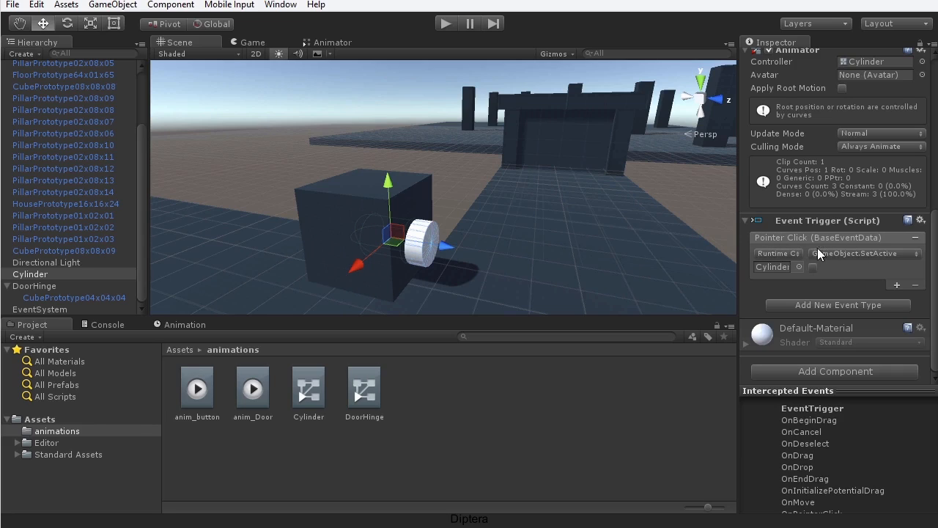
click(754, 256)
click(752, 253)
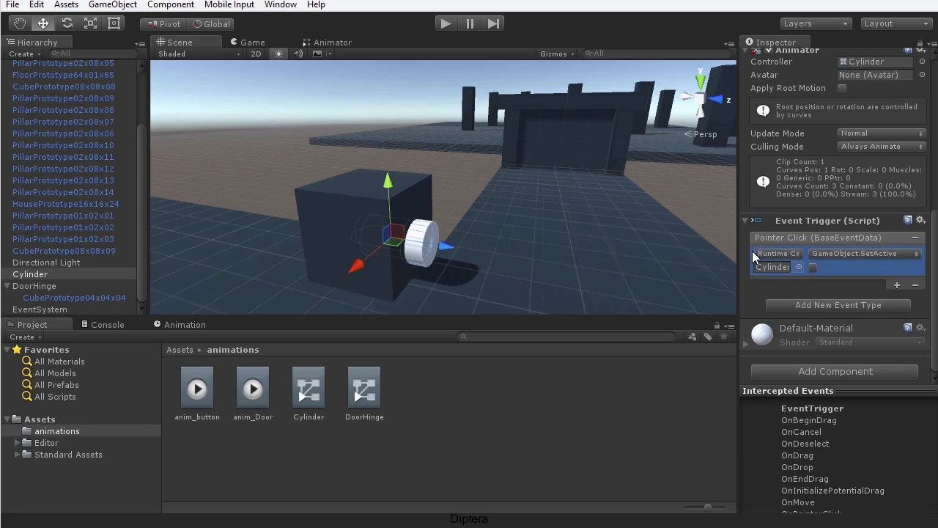
click(914, 285)
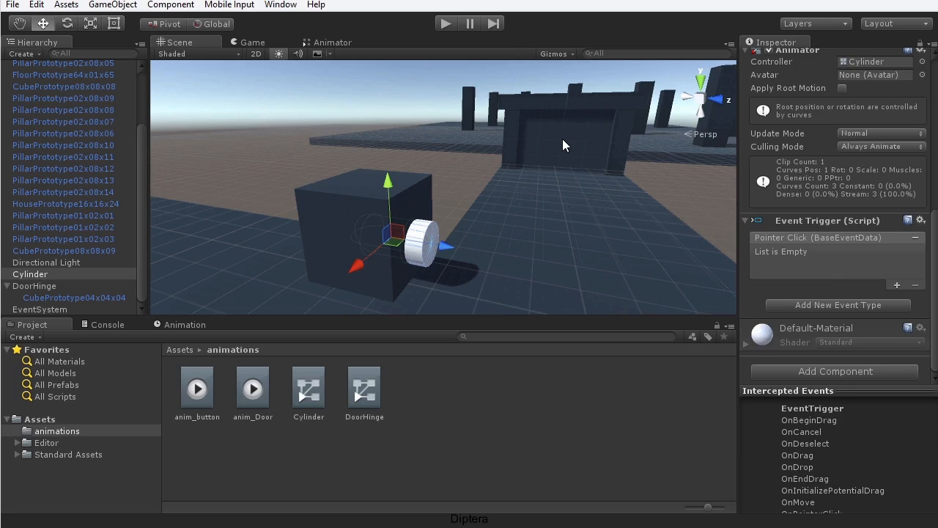
Add a Pointer Click action that targets the Cylinder and calls Animator.SetTrigger, shrinking the editor window to reach the full function list.
click(897, 285)
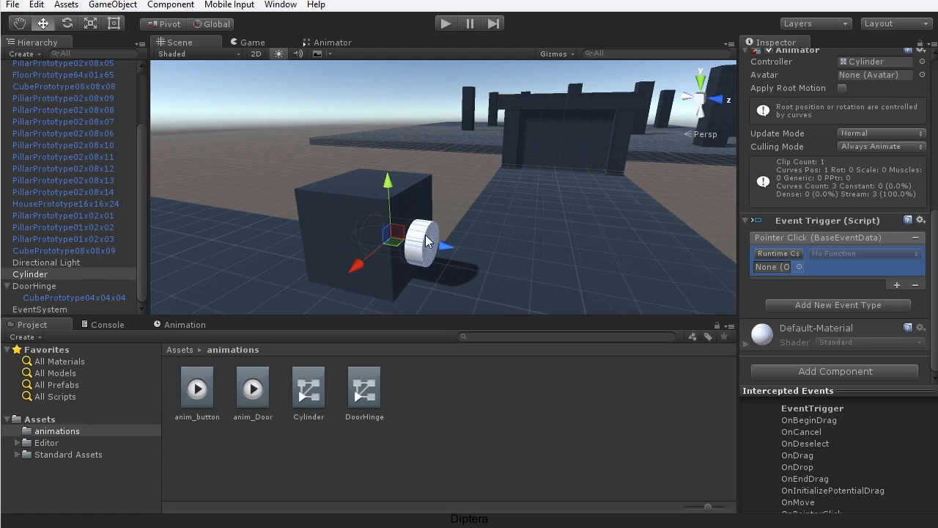
drag(26, 275, 766, 270)
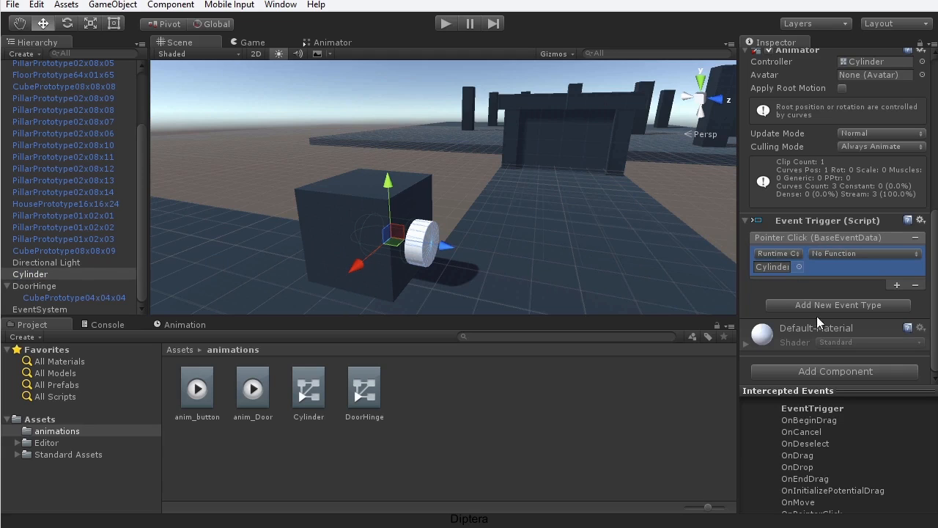
drag(937, 527, 786, 425)
drag(777, 216, 776, 240)
click(676, 165)
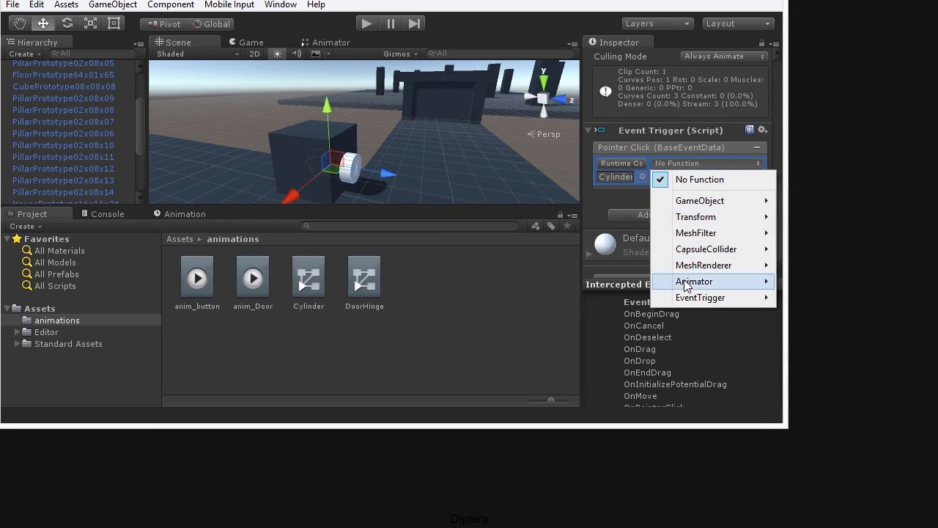
mouse_move(687, 286)
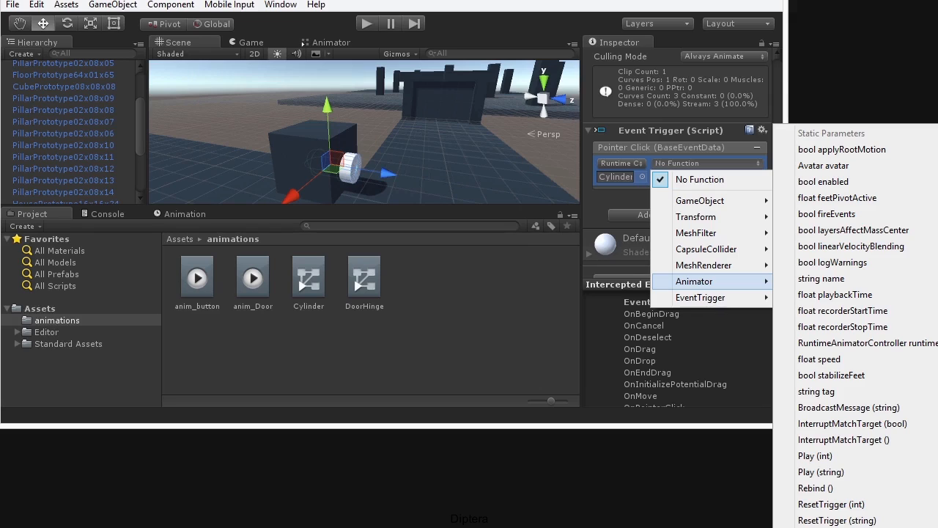
click(843, 527)
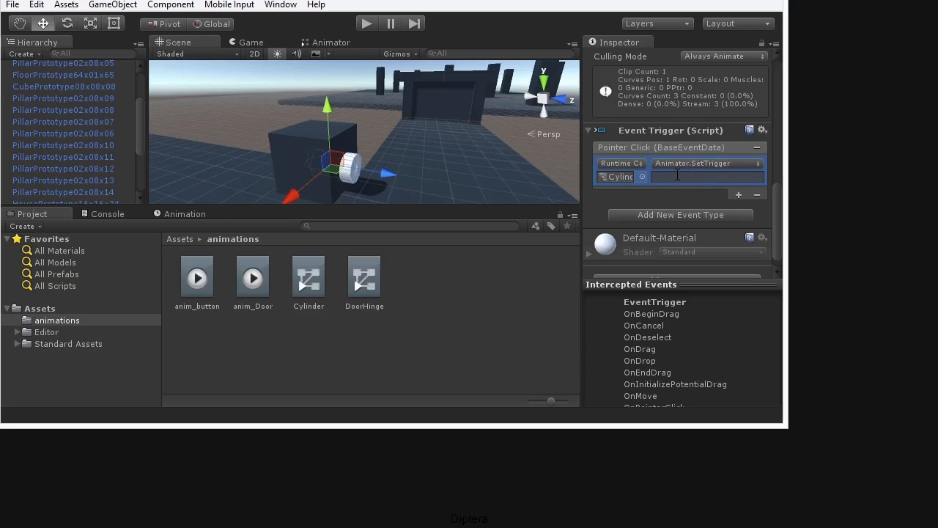
Look up the button's trigger parameter in the Animator and set the Cylinder action's trigger name to PushButton.
click(330, 43)
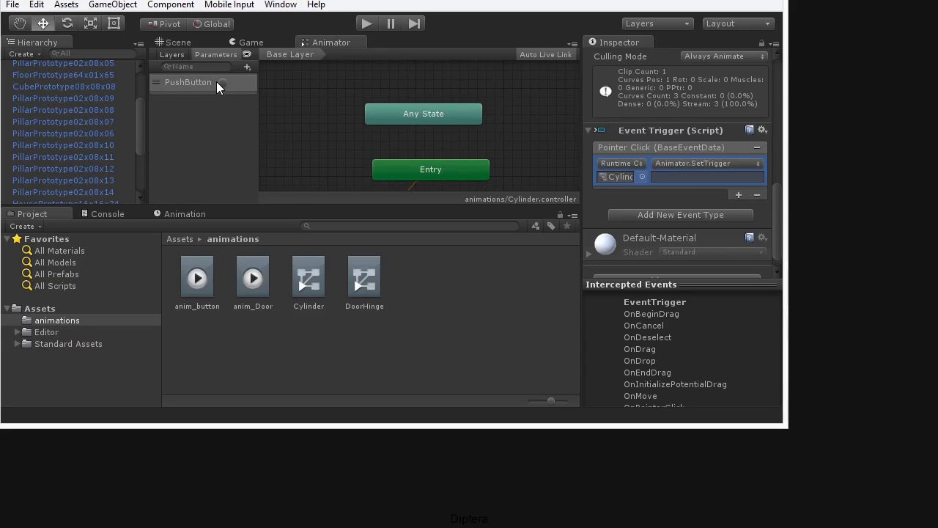
click(177, 42)
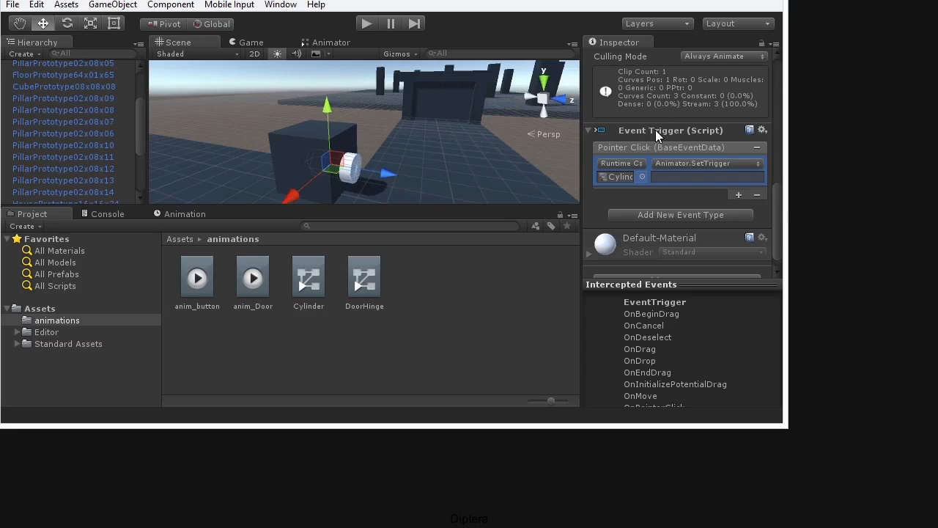
click(680, 176)
text(PushButton)
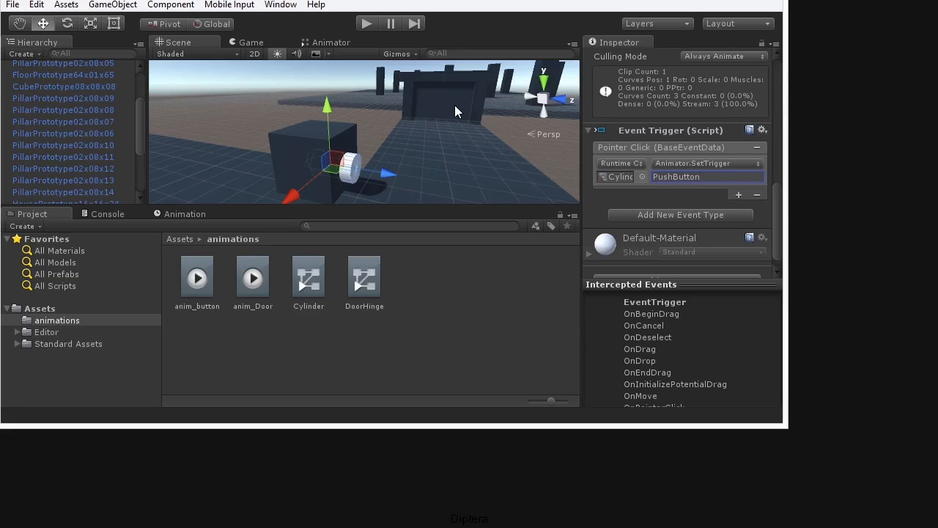
Add a second Pointer Click action that targets DoorHinge and calls Animator.SetTrigger.
click(738, 196)
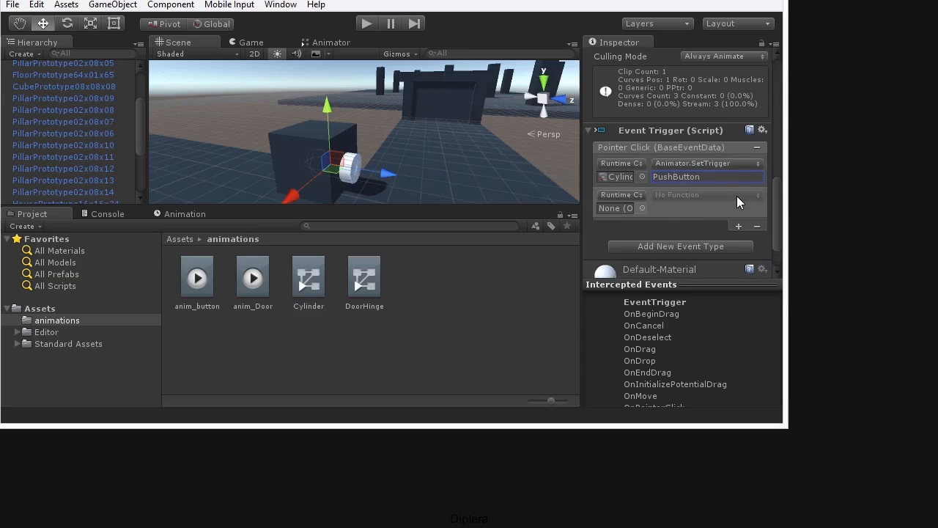
click(696, 206)
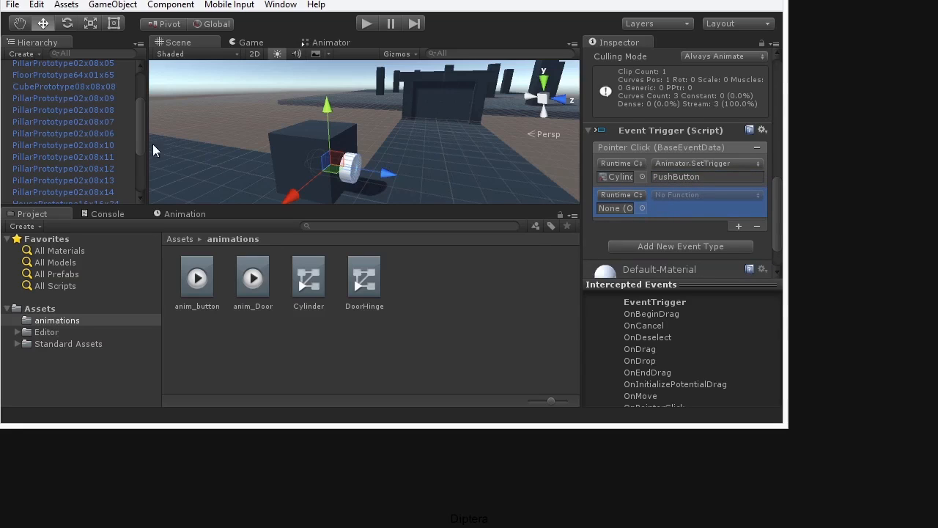
drag(140, 140, 142, 184)
drag(37, 179, 613, 210)
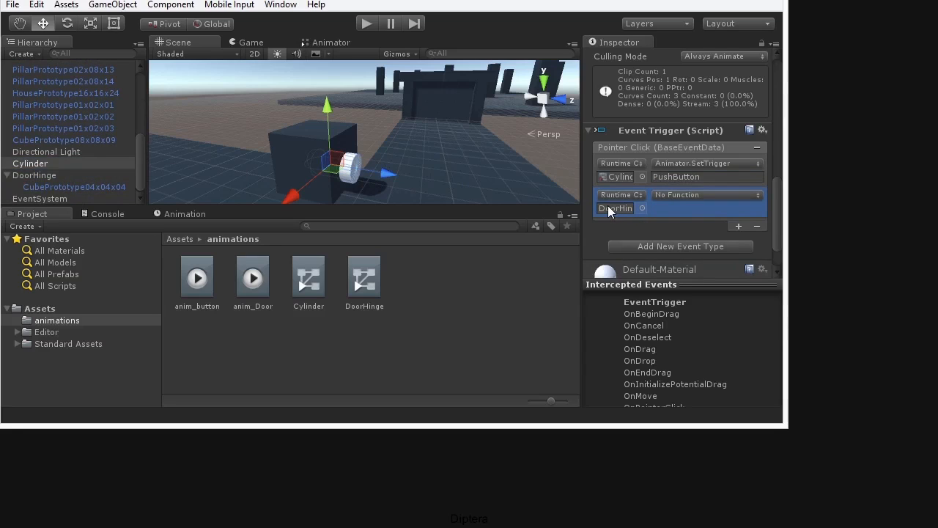
click(673, 196)
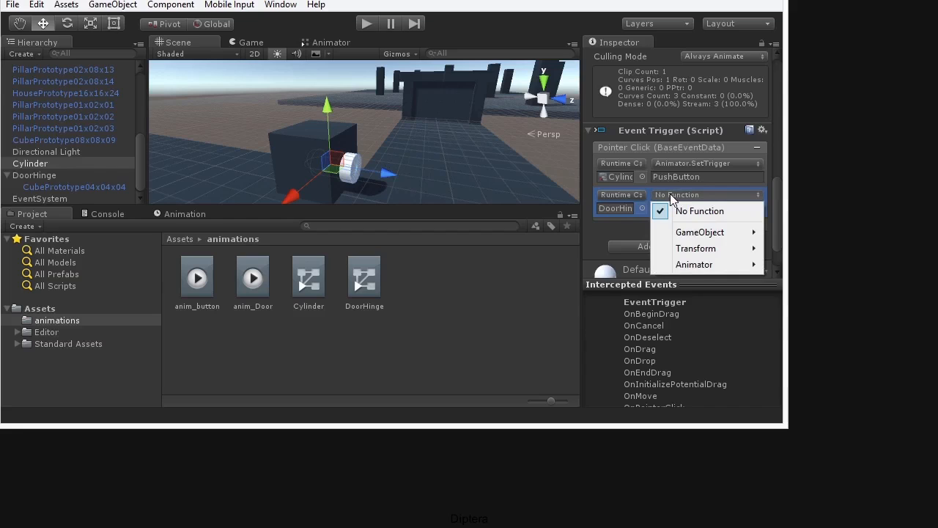
mouse_move(688, 269)
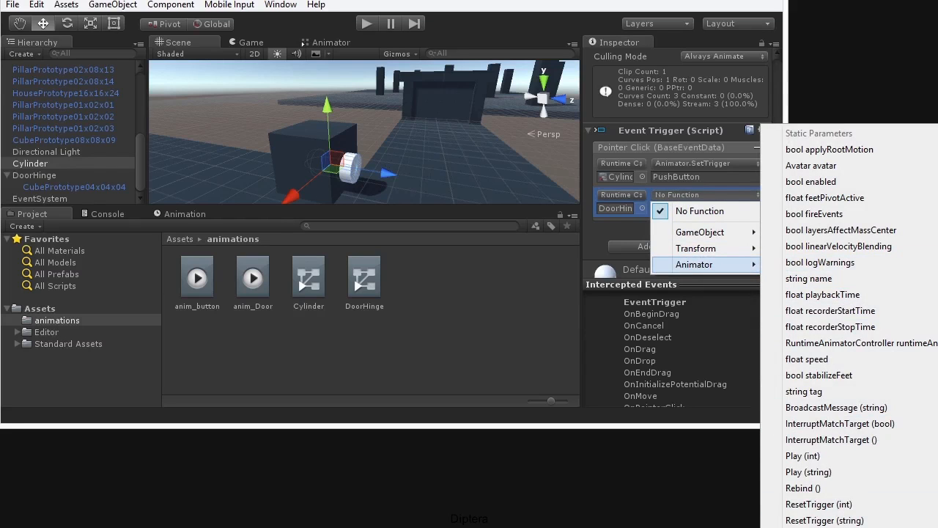
click(825, 527)
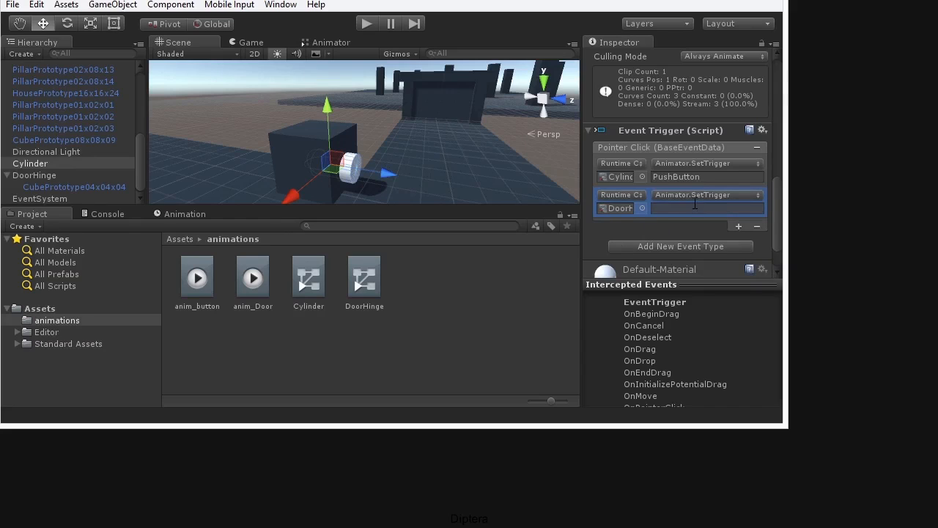
Look up DoorHinge's trigger parameter, set the Cylinder's second action to OpenDoor, and enlarge the editor window back to full size.
click(15, 175)
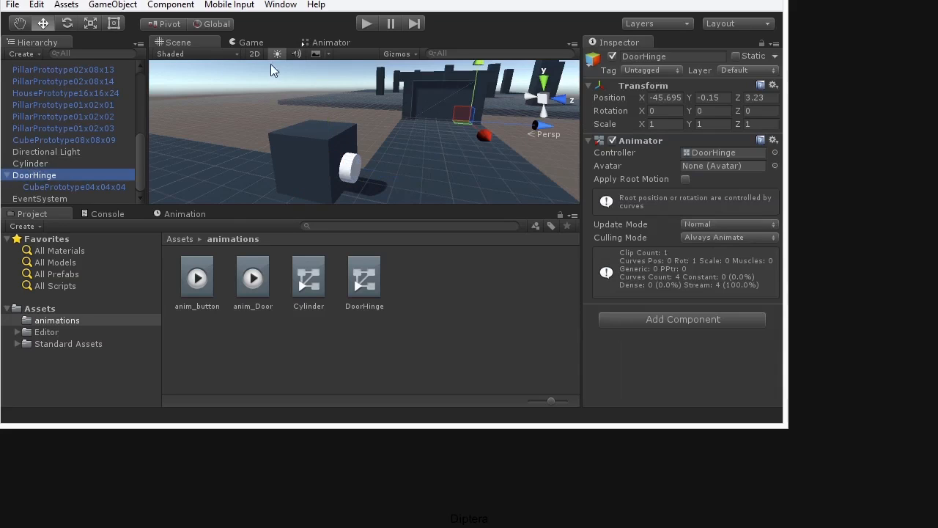
click(327, 44)
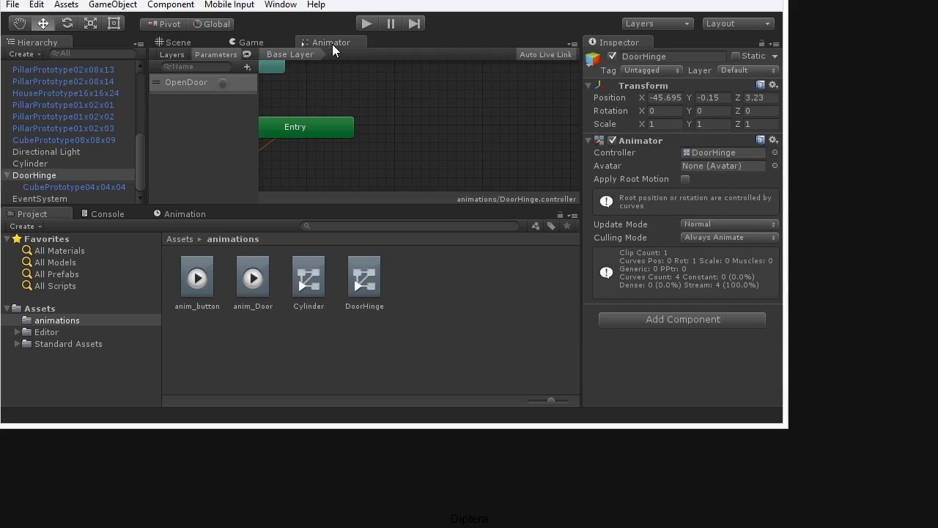
click(33, 163)
click(179, 44)
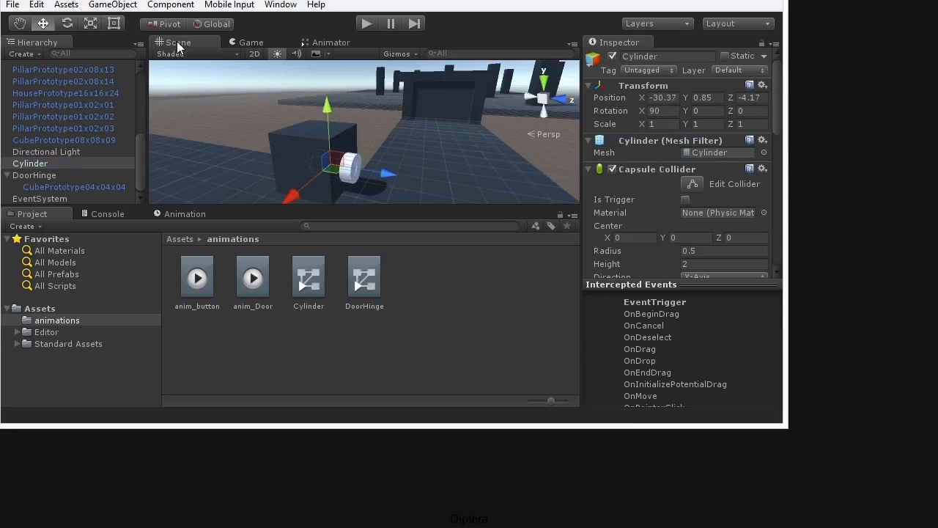
drag(779, 95, 785, 221)
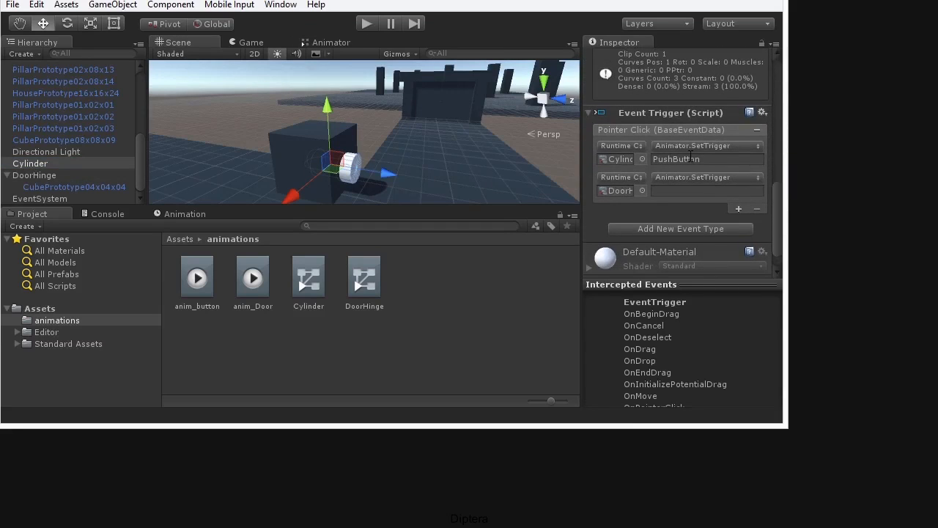
click(684, 190)
text(OpenDio)
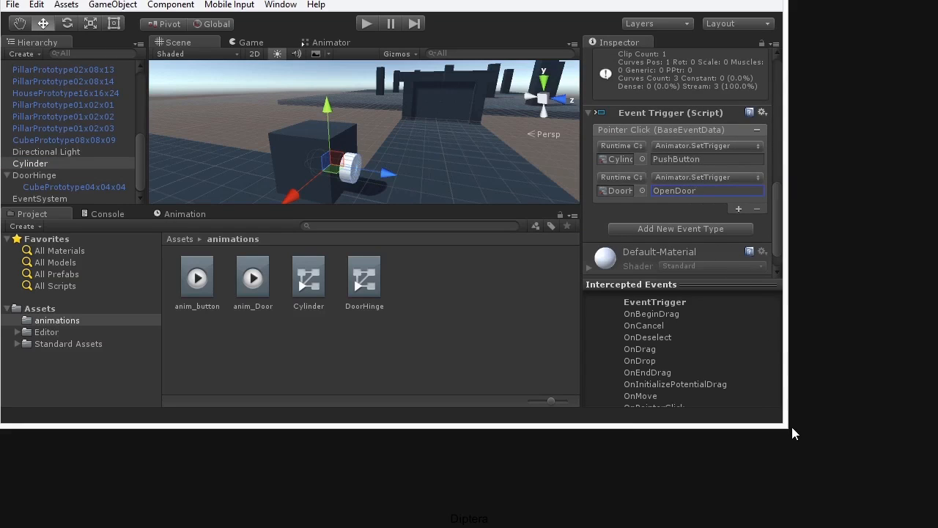
drag(790, 432, 937, 527)
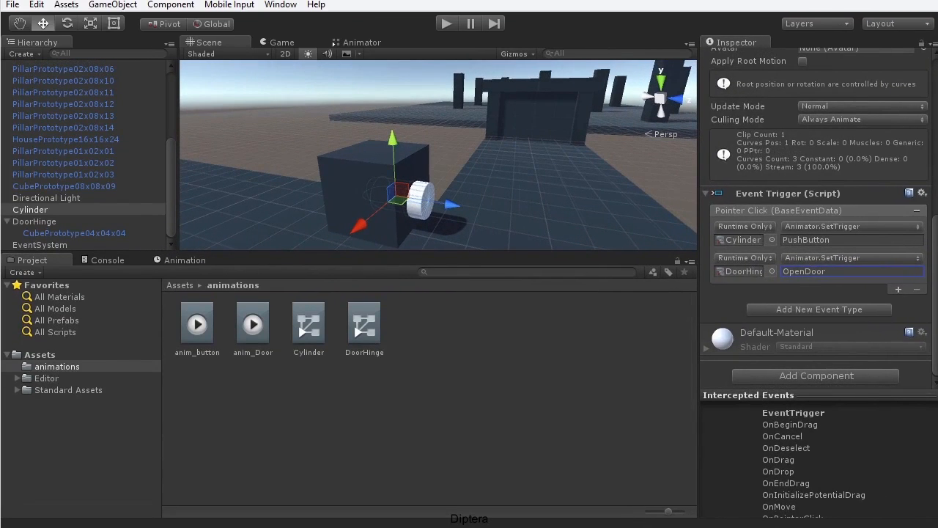
Switch to the Game view, maximize it, and start Play mode.
click(289, 44)
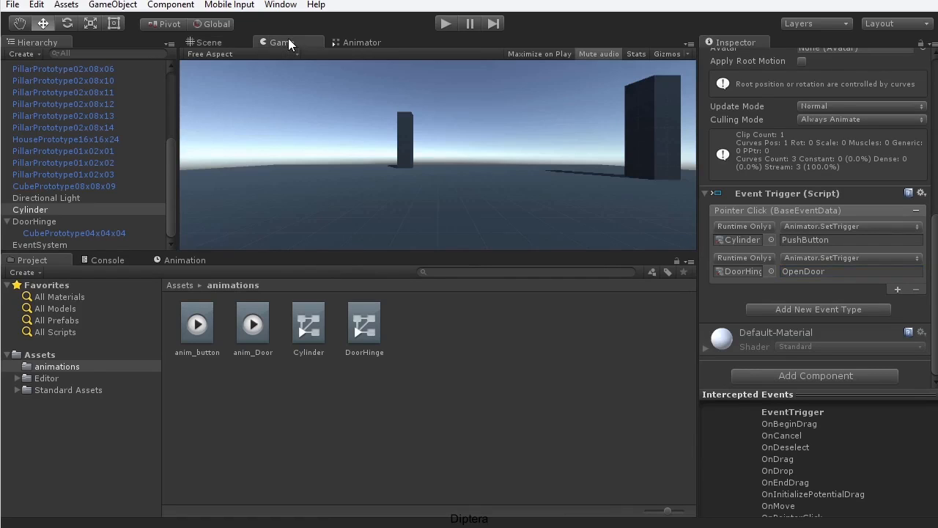
click(444, 24)
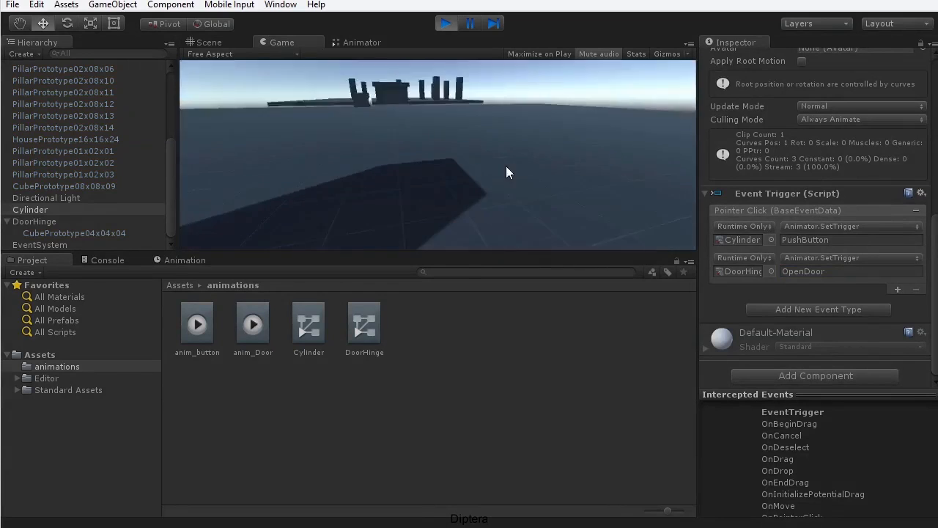
click(445, 21)
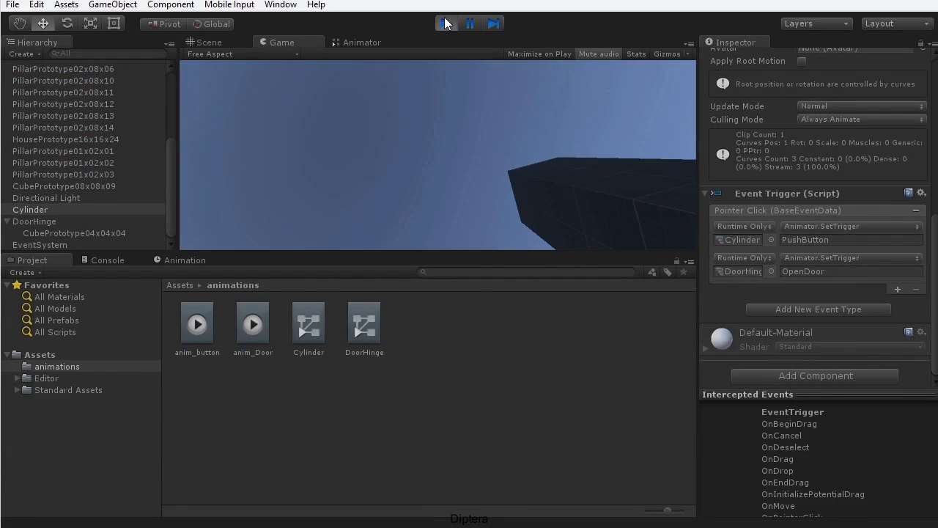
key(shift+space)
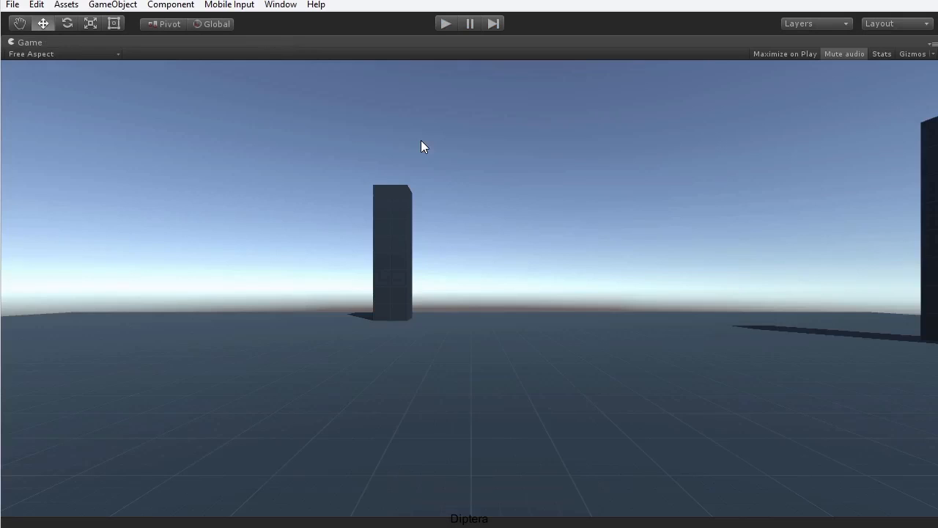
click(445, 24)
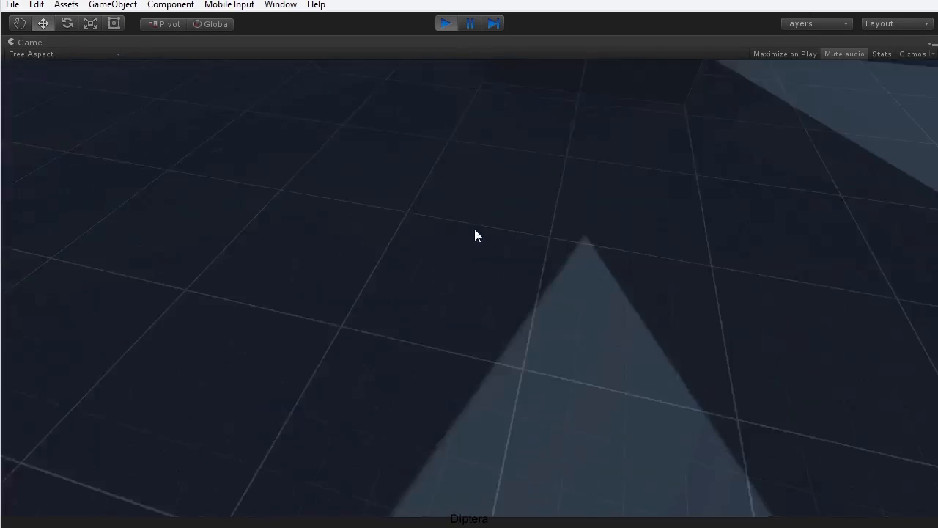
Walk up to the button, activate it to test the button and door animations, and walk towards the doorway.
key(w)
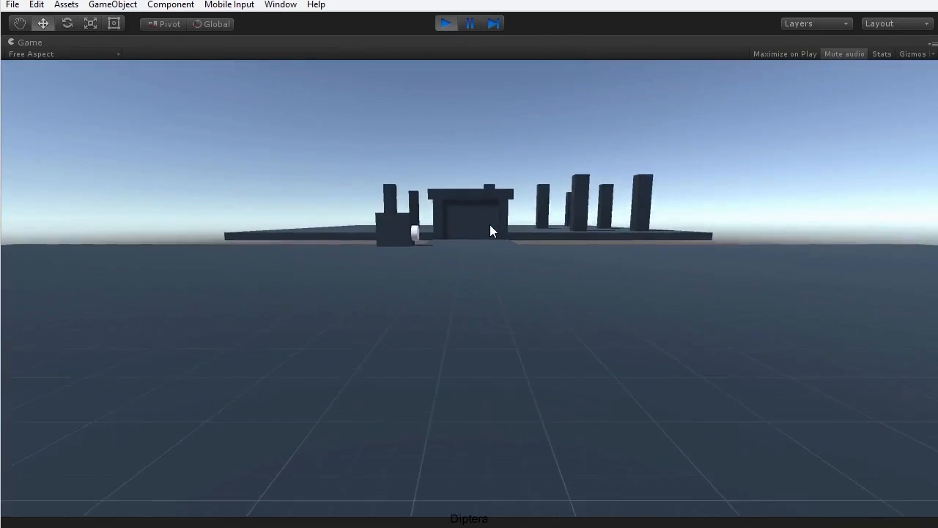
key(w)
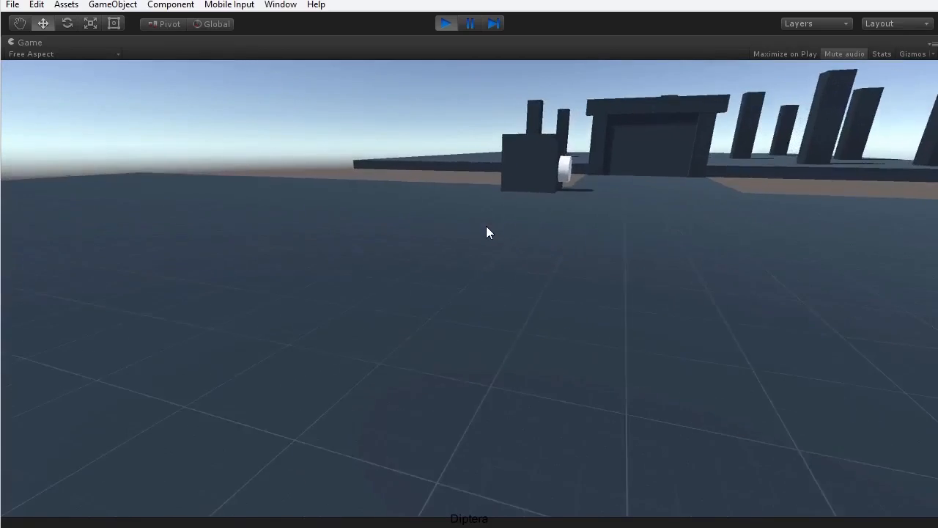
key(w)
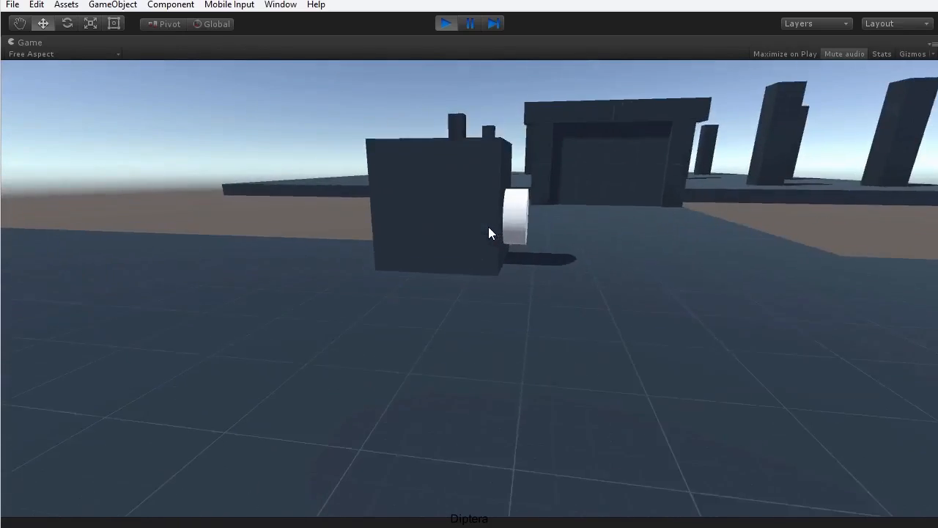
key(w)
key(s)
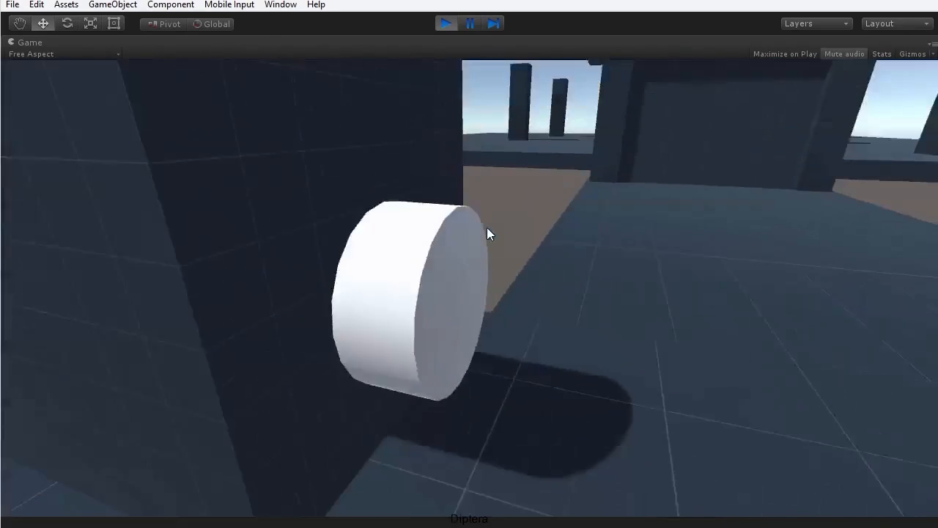
click(486, 228)
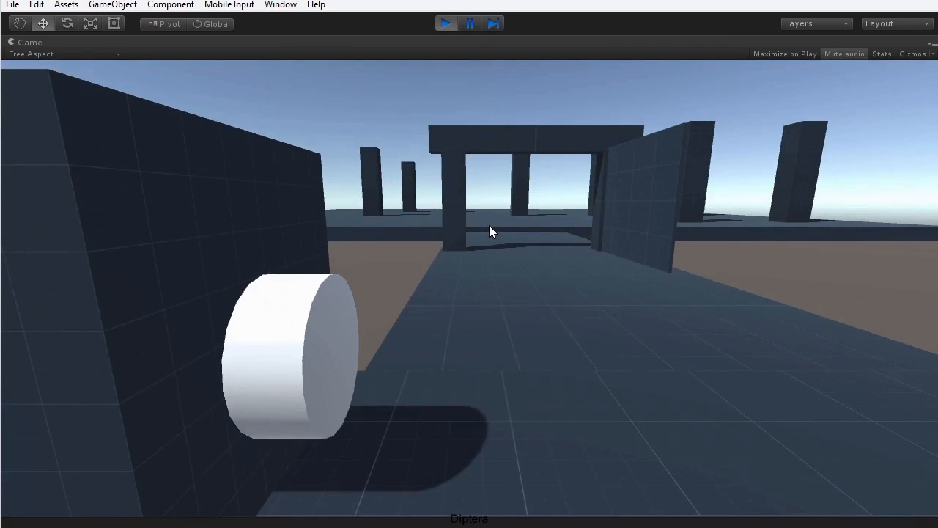
key(w)
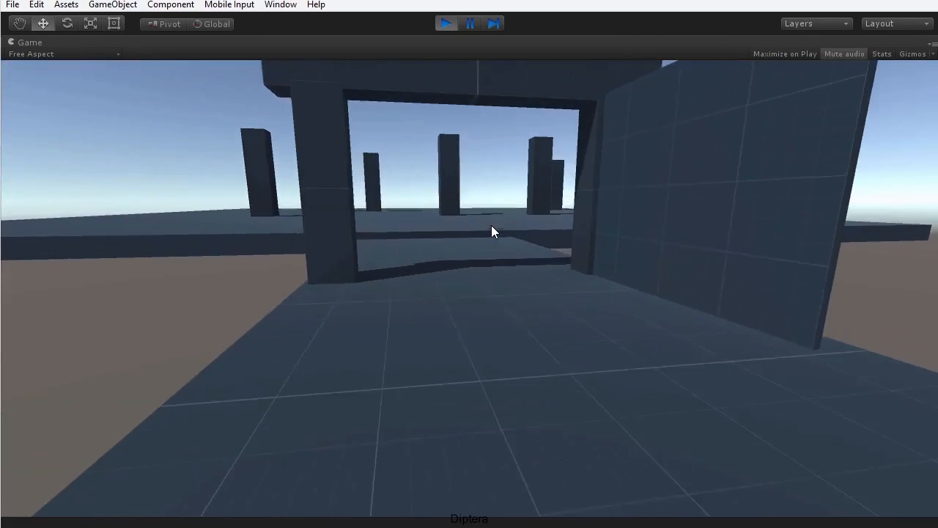
Walk through the opened doorway and across the bridge to the far platform, and look back at the door.
key(w)
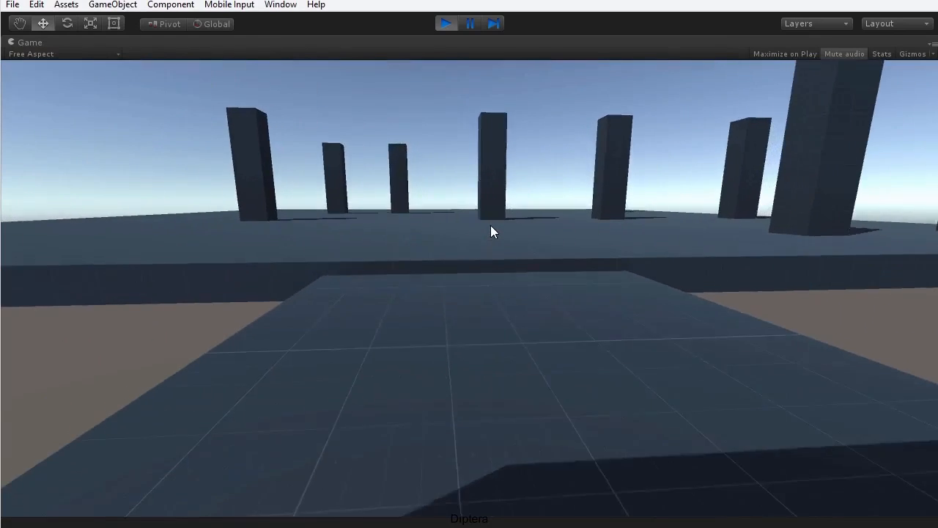
key(w)
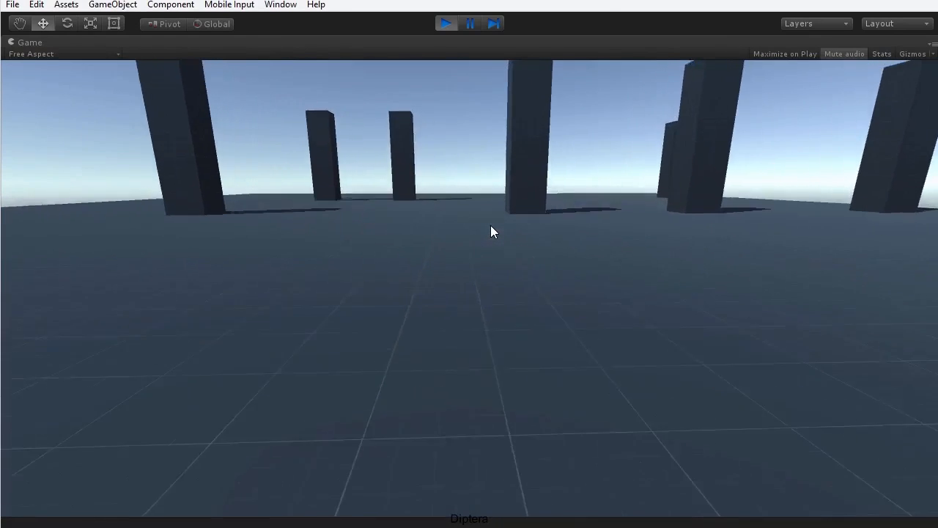
key(w)
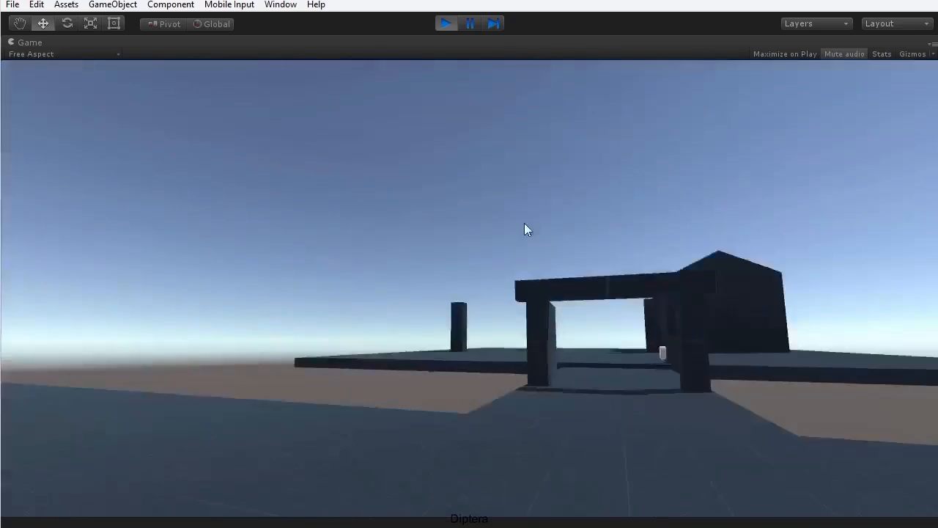
key(w)
key(w)
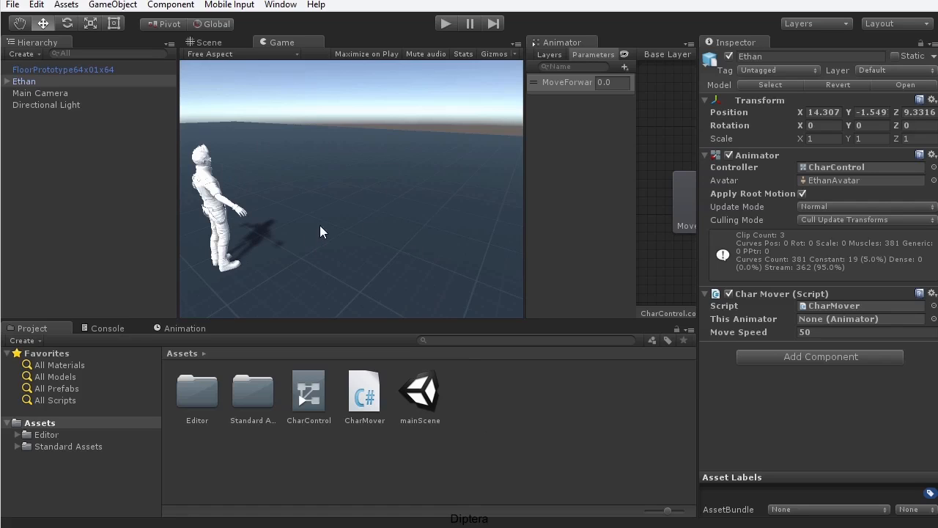
Switch to the Scene view and examine the Ethan character on the floor from several angles and up close.
click(209, 42)
scroll(307, 161, down, 3)
middle_drag(307, 160, 343, 132)
alt+drag(345, 157, 94, 174)
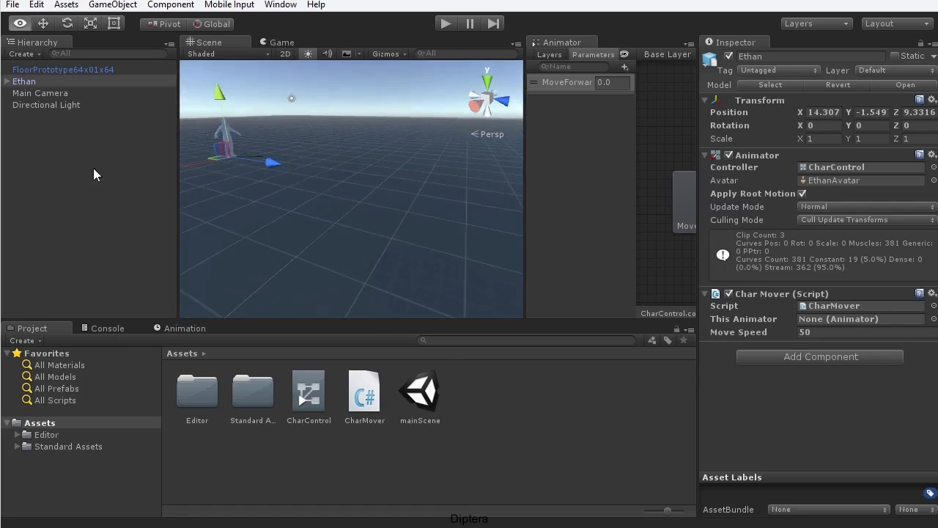
scroll(367, 185, down, 3)
alt+drag(365, 233, 644, 233)
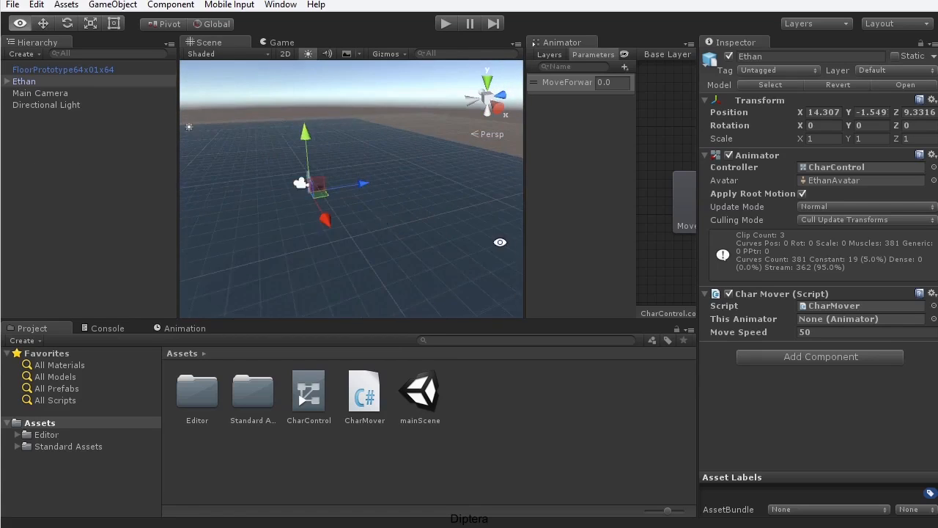
scroll(301, 220, up, 10)
middle_drag(286, 220, 336, 215)
scroll(336, 215, up, 3)
alt+drag(337, 219, 376, 247)
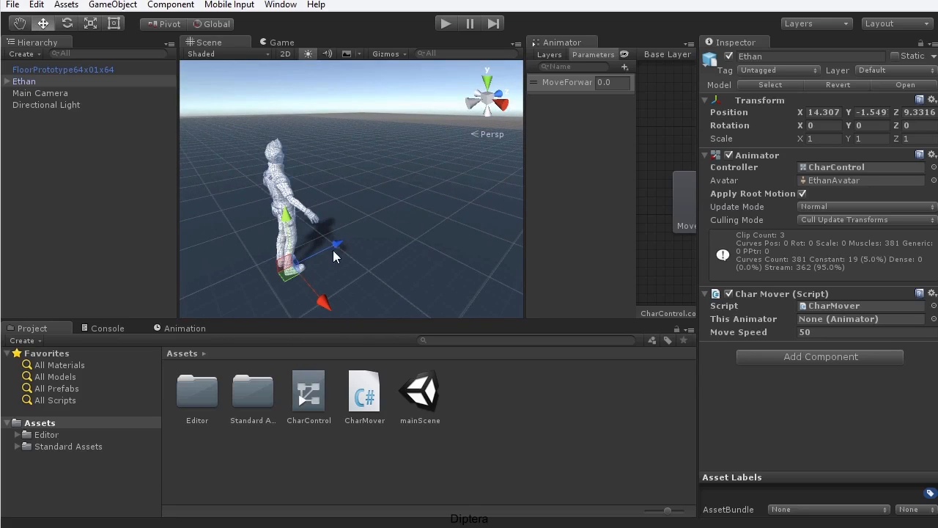
Look through the standard asset packages available for import, including Prototyping, without importing any.
click(66, 5)
mouse_move(72, 110)
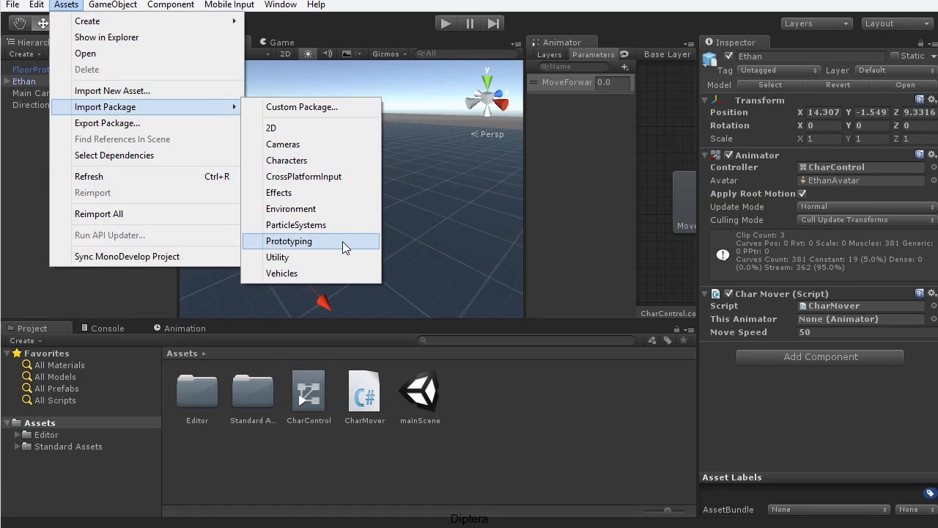
click(399, 11)
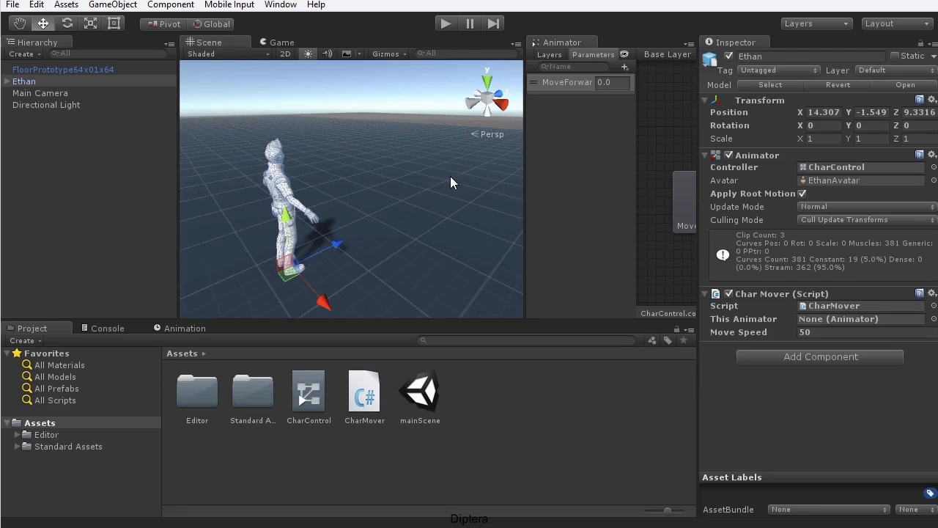
Run the scene in Play mode, move Ethan forwards to test his walk animation, and stop playback.
alt+drag(404, 195, 381, 210)
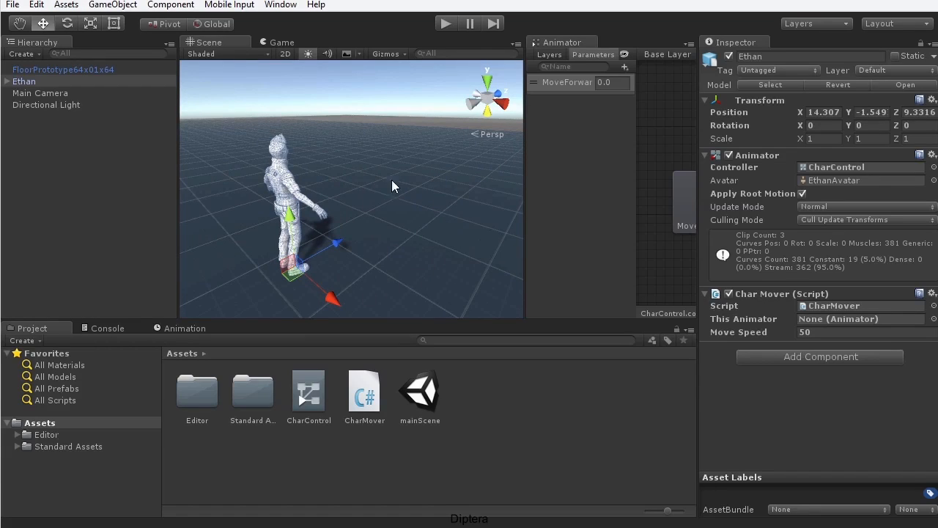
click(445, 24)
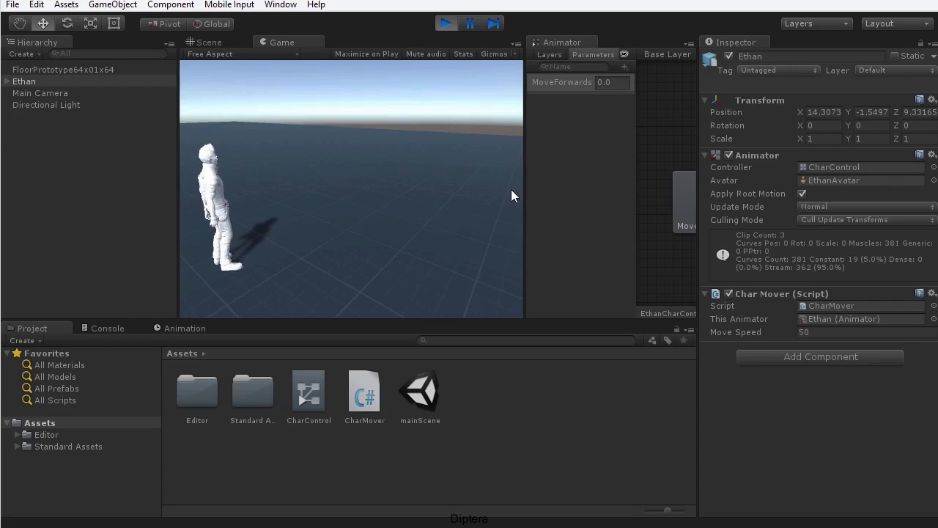
key(Up)
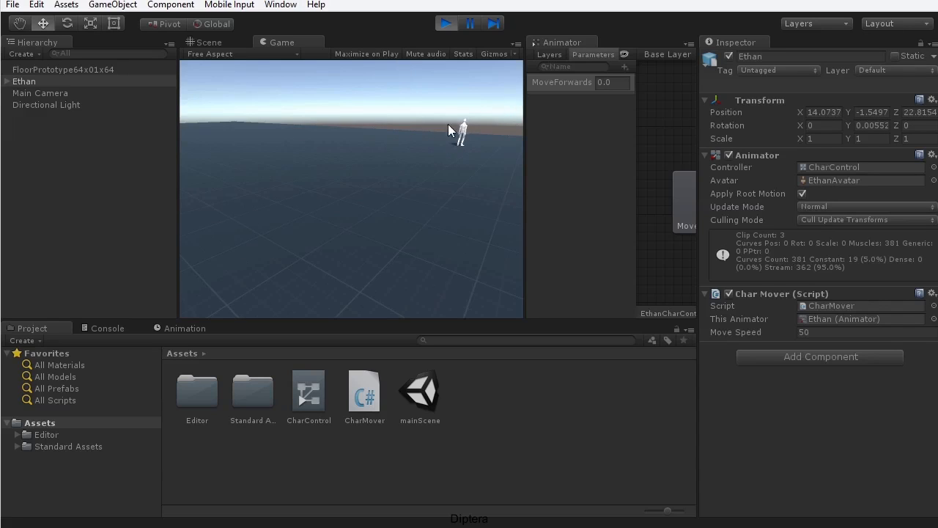
click(445, 24)
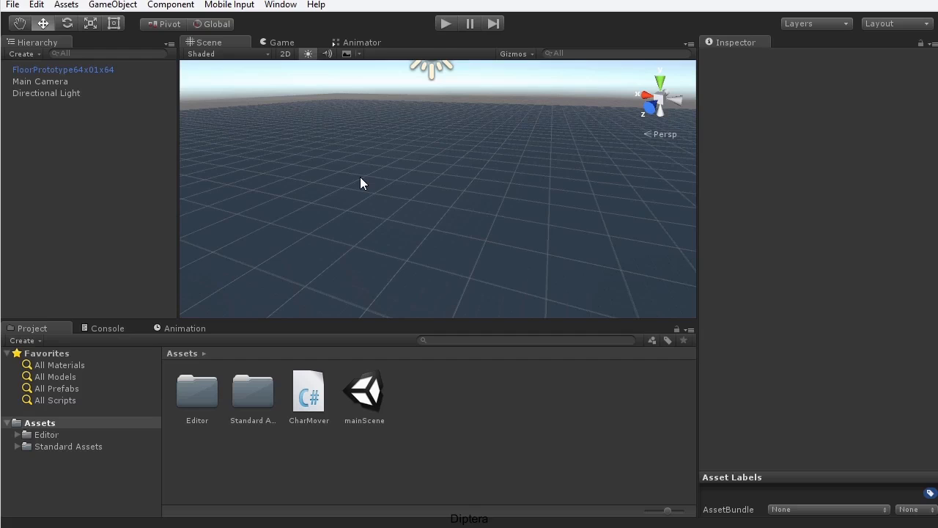
Look up the Characters package among the importable asset packages and close the list without importing.
click(66, 4)
mouse_move(81, 108)
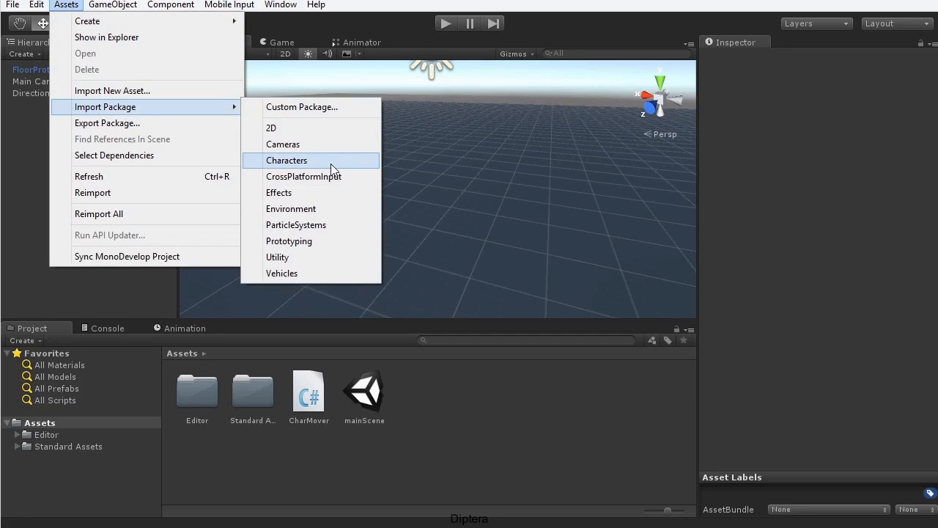
click(340, 475)
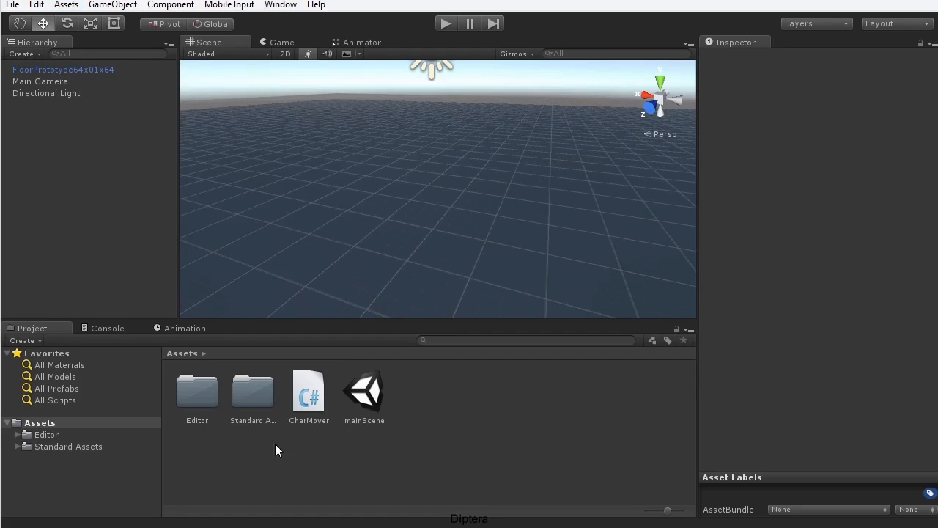
Browse to Standard Assets > Characters > ThirdPersonCharacter > Models and select the Ethan model.
double_click(252, 399)
double_click(254, 395)
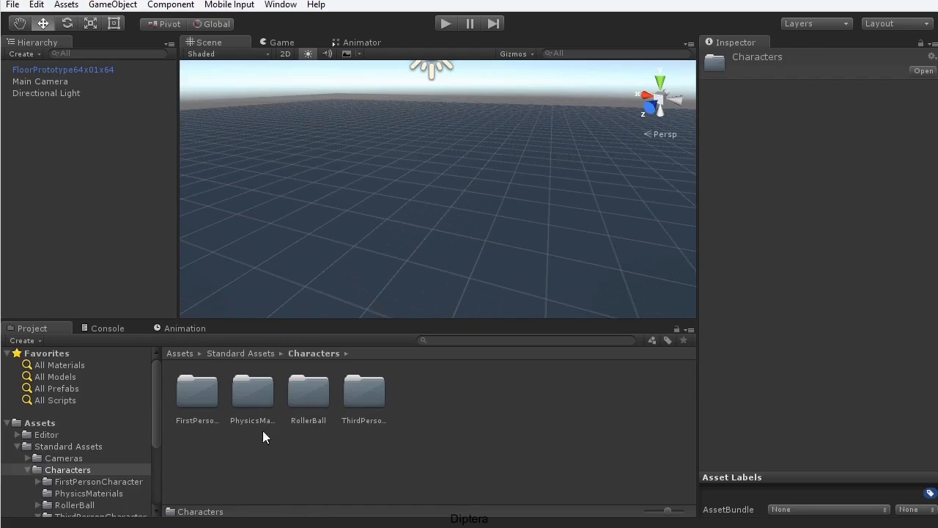
double_click(362, 395)
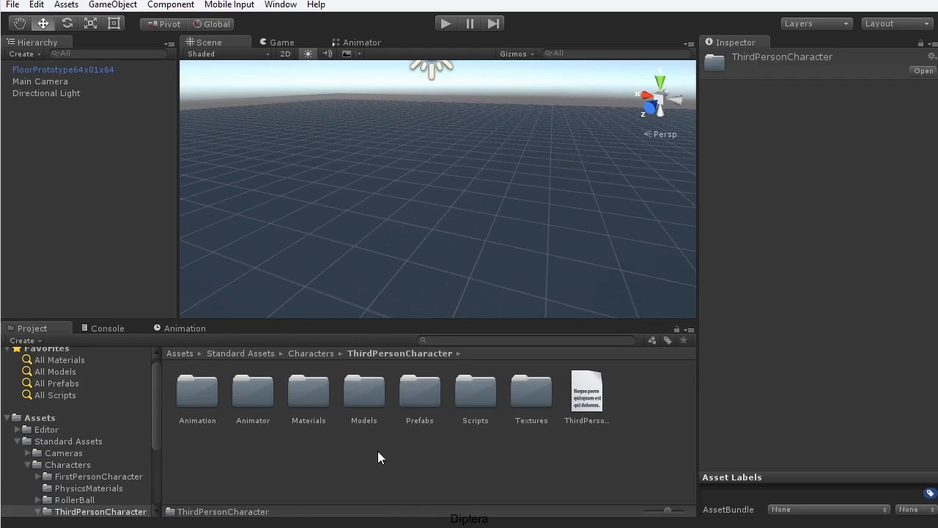
double_click(363, 398)
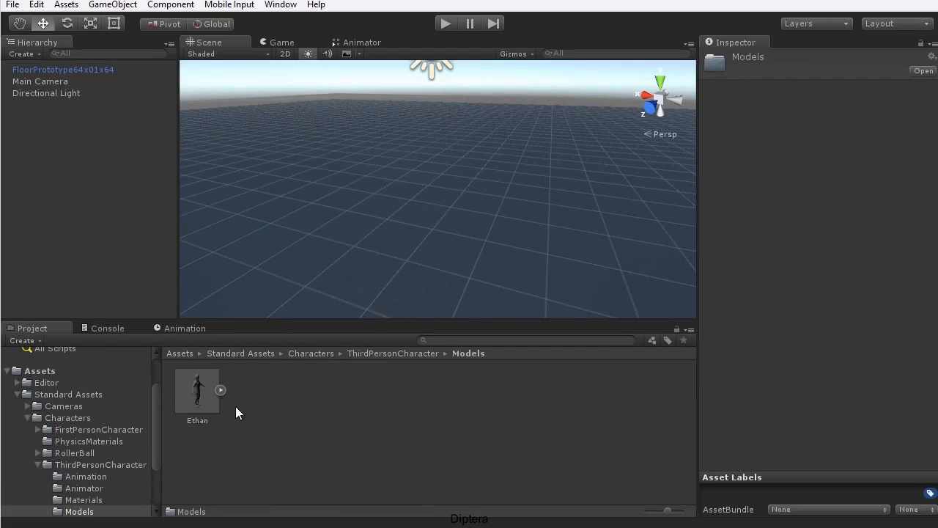
click(205, 399)
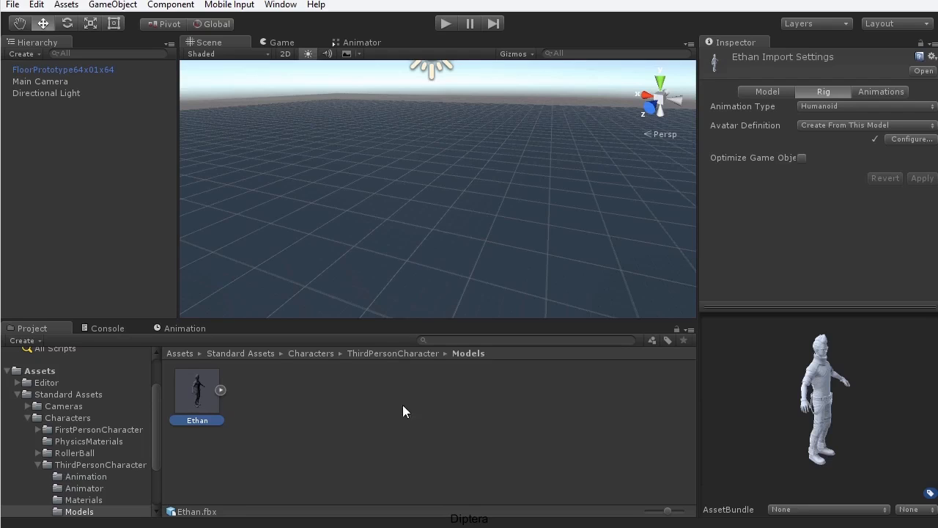
Review Ethan's Model import settings and rotate the preview to see the character from the front.
click(769, 92)
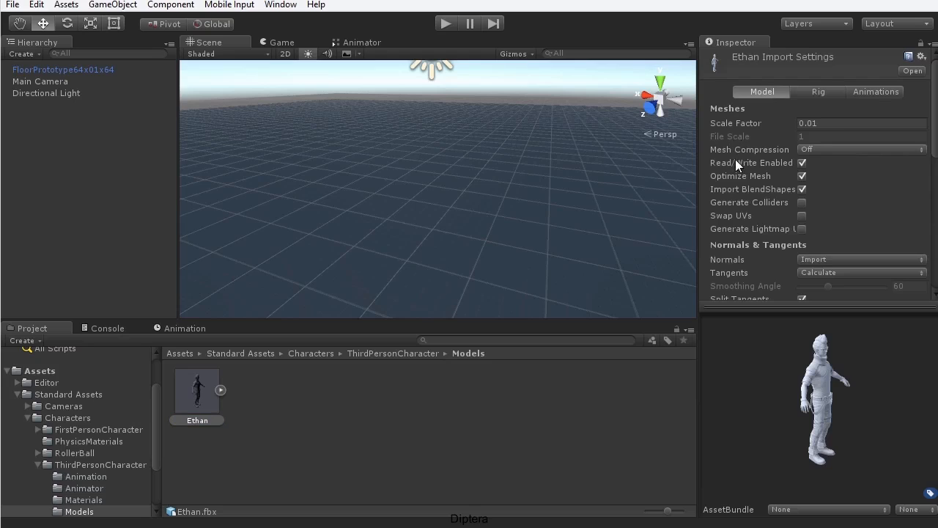
scroll(833, 221, down, 5)
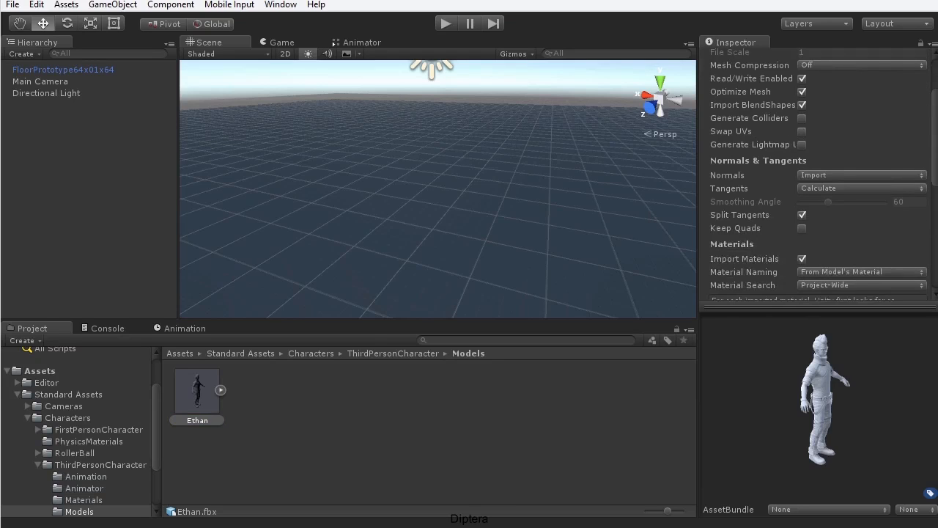
scroll(833, 221, up, 5)
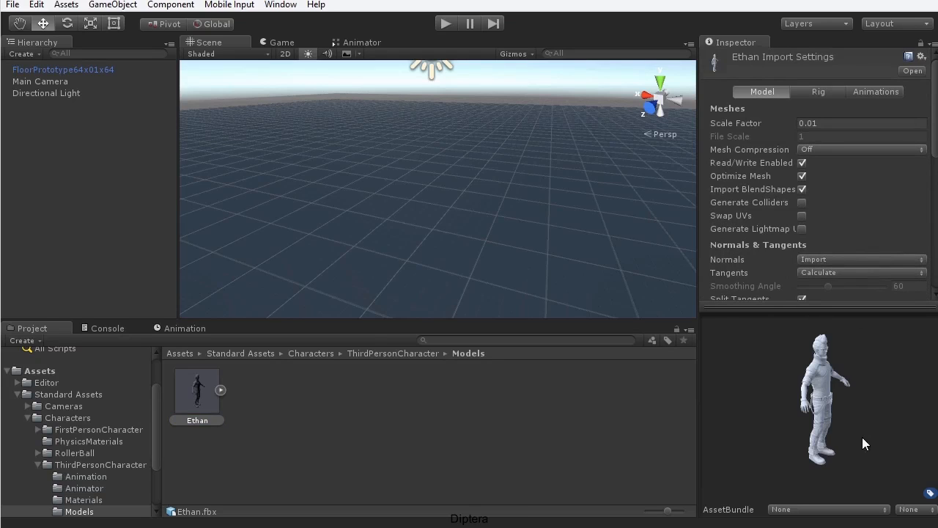
drag(864, 452, 828, 435)
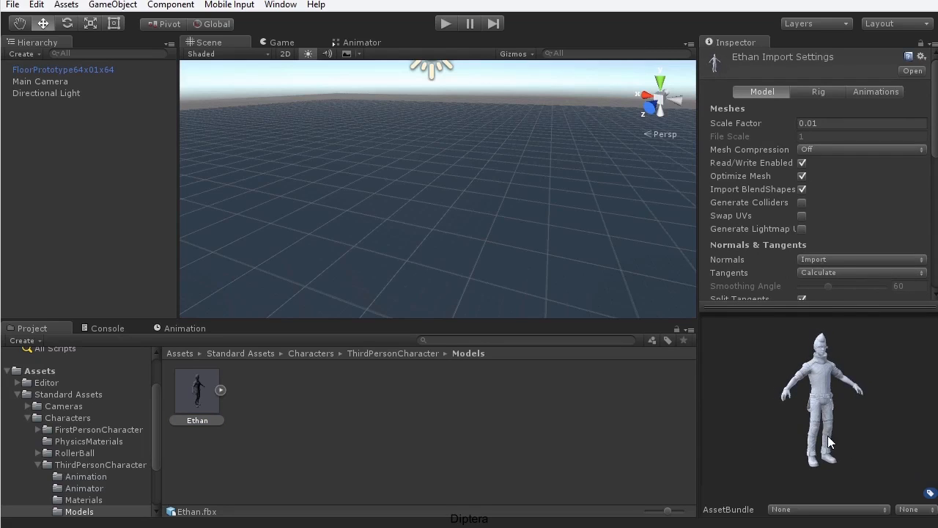
Show Ethan's Rig import settings, choose Humanoid as the Animation Type, and turn the model preview slightly.
click(821, 93)
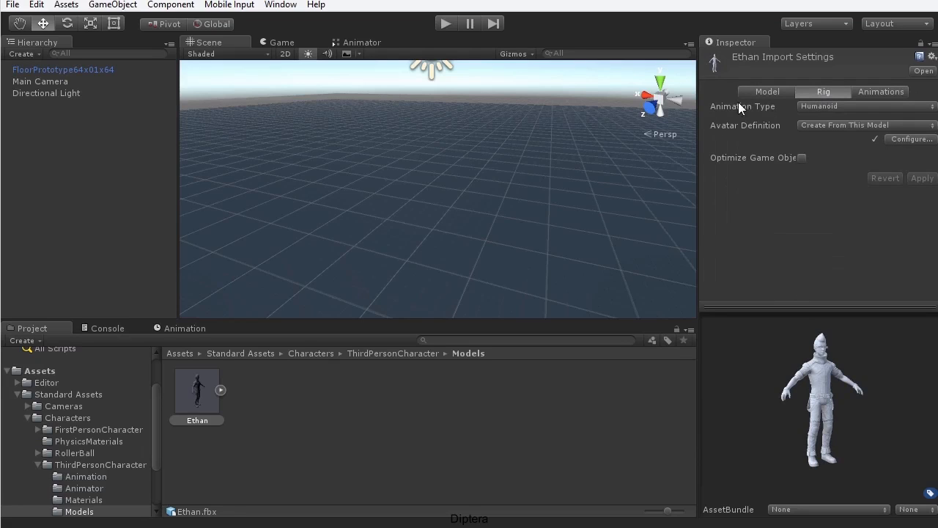
click(842, 106)
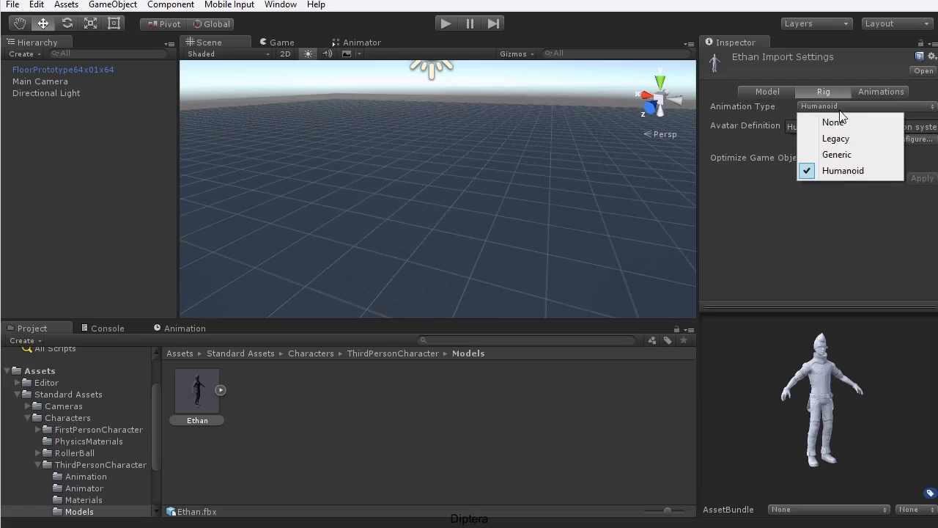
click(846, 175)
drag(836, 403, 854, 398)
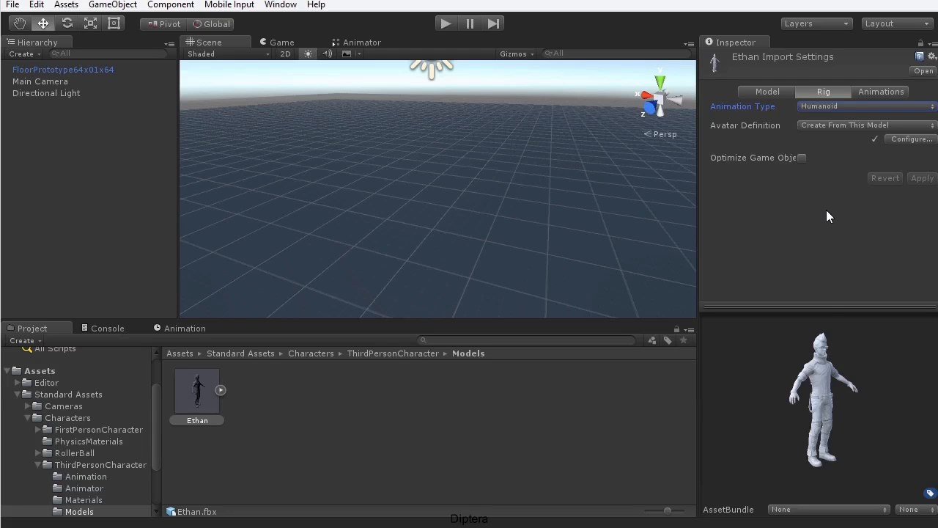
Open the avatar configuration for Ethan and bring the whole skeleton into close view in the scene.
click(912, 139)
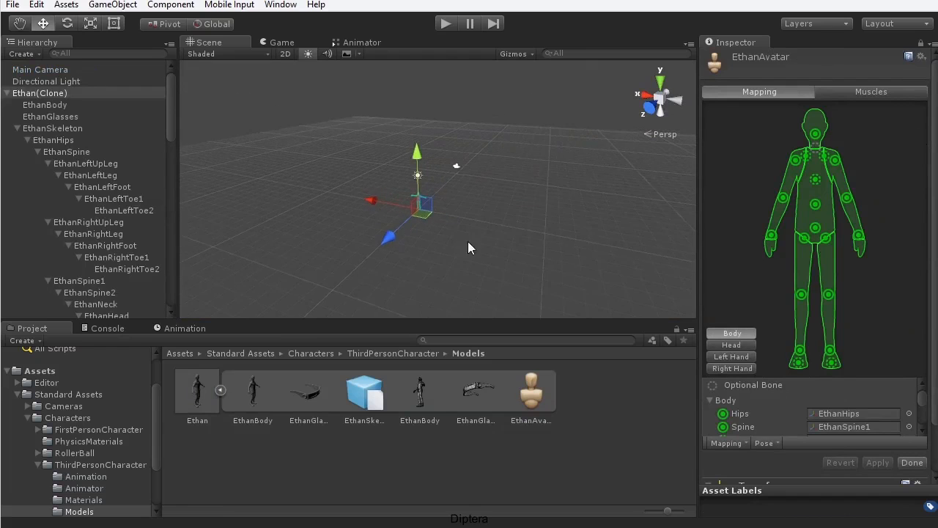
alt+drag(398, 228, 449, 211)
scroll(454, 212, up, 5)
scroll(532, 231, up, 3)
mouse_move(535, 232)
alt+mouse_down()
mouse_move(522, 236)
mouse_move(532, 236)
alt+mouse_up()
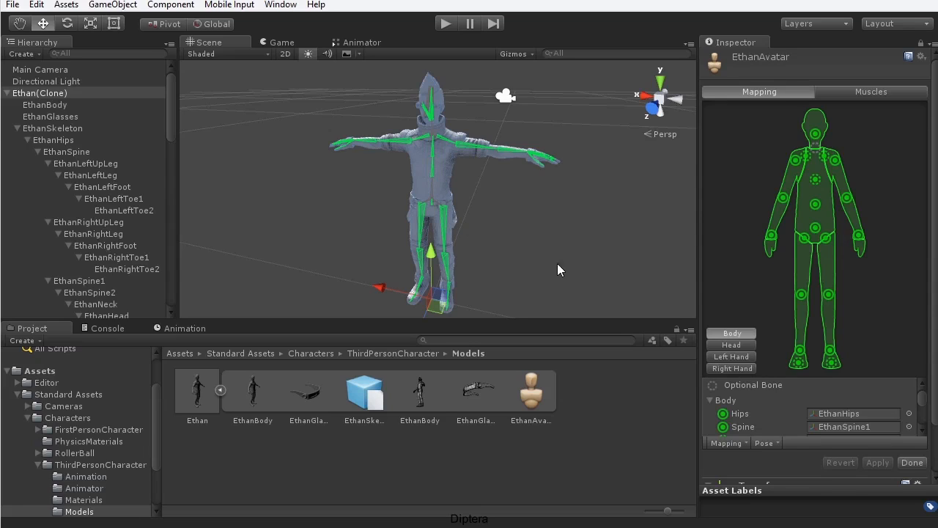
Inspect the avatar's bone mapping by selecting the Chest and the left arm's Shoulder, Hand and Lower Arm.
click(922, 432)
click(924, 431)
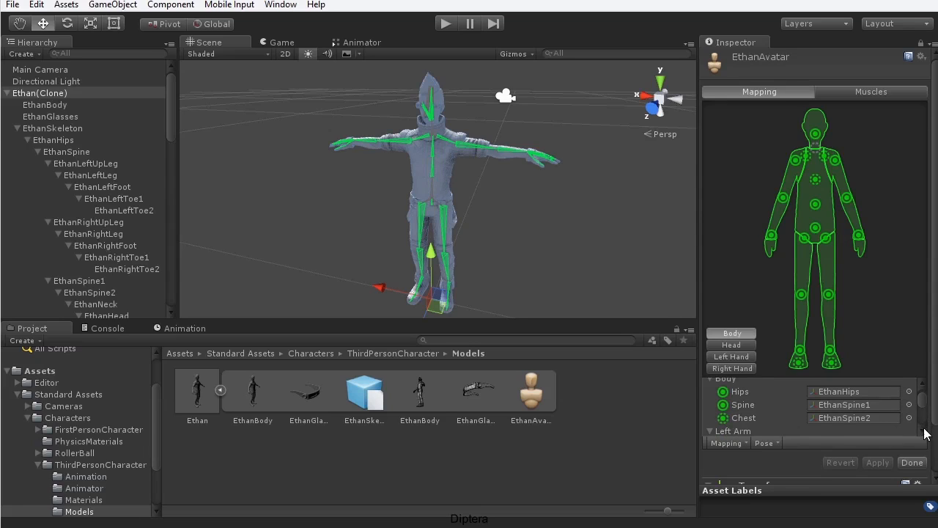
click(749, 422)
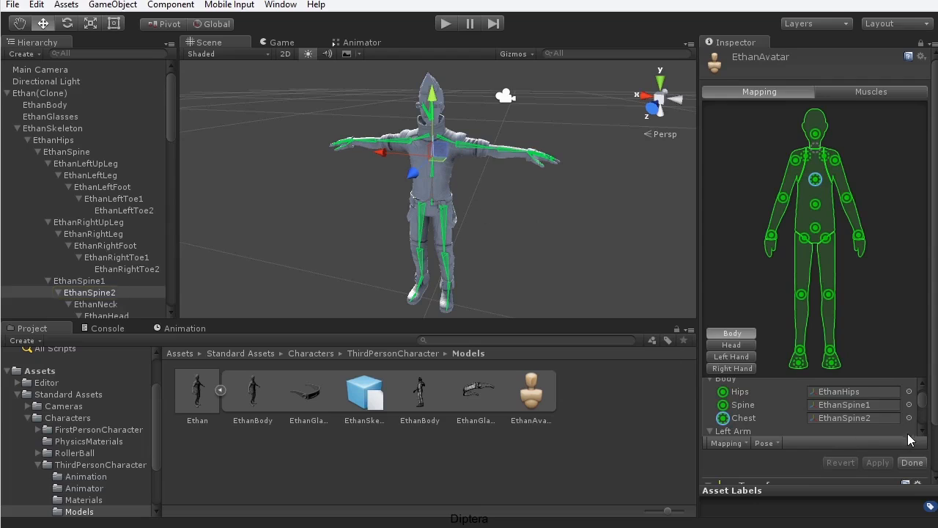
scroll(920, 433, down, 2)
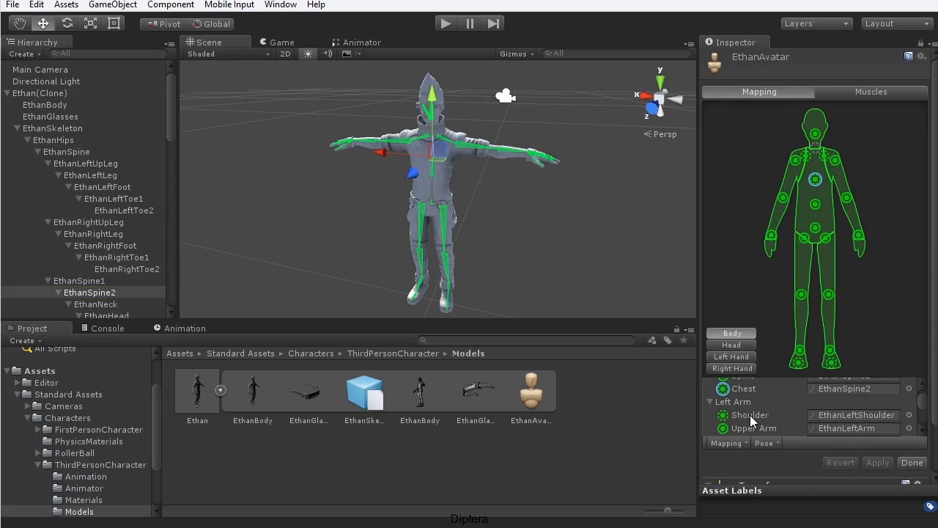
click(751, 418)
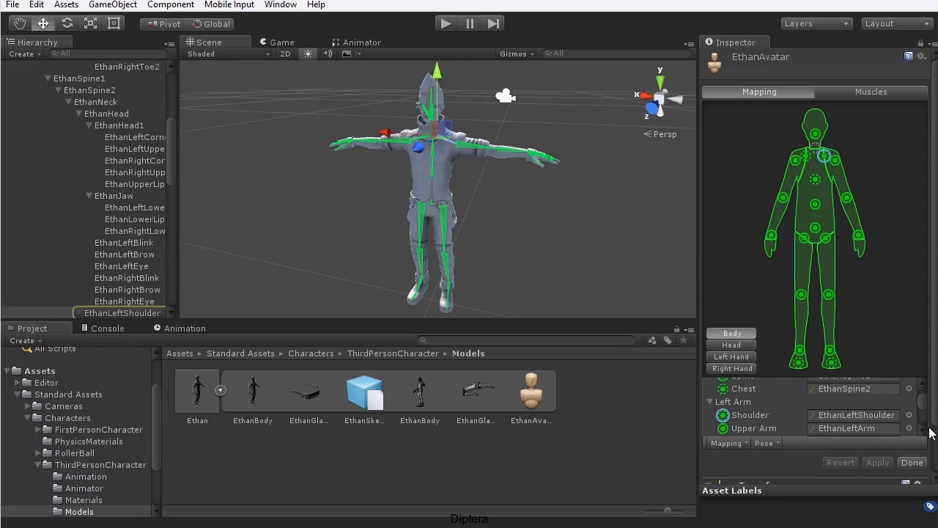
scroll(925, 430, down, 2)
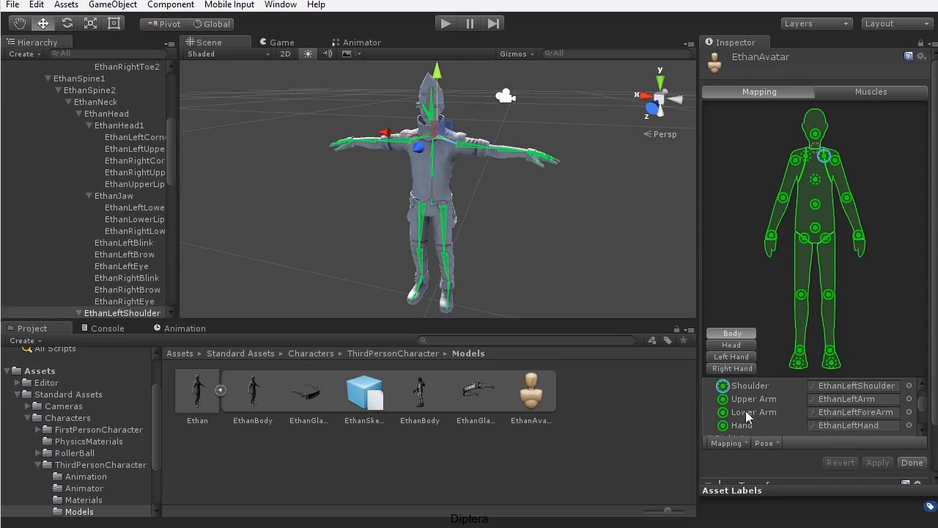
click(742, 425)
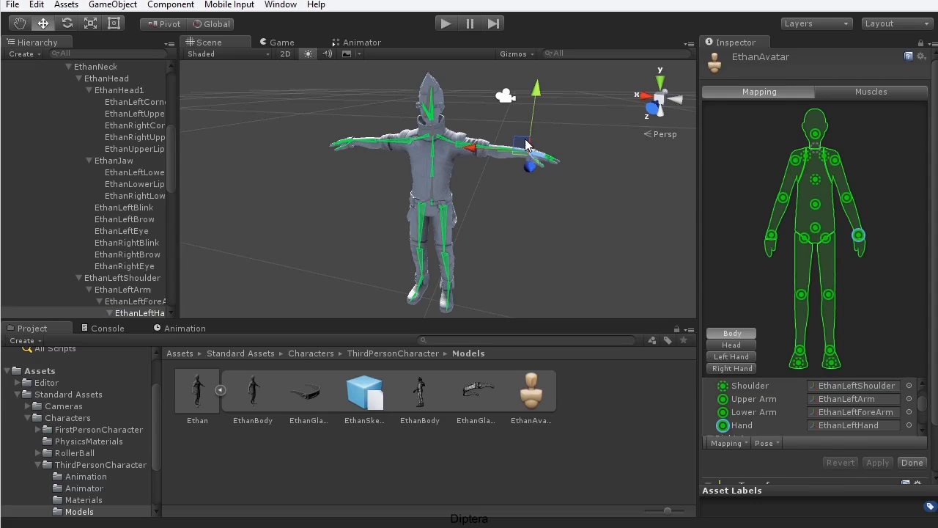
click(751, 410)
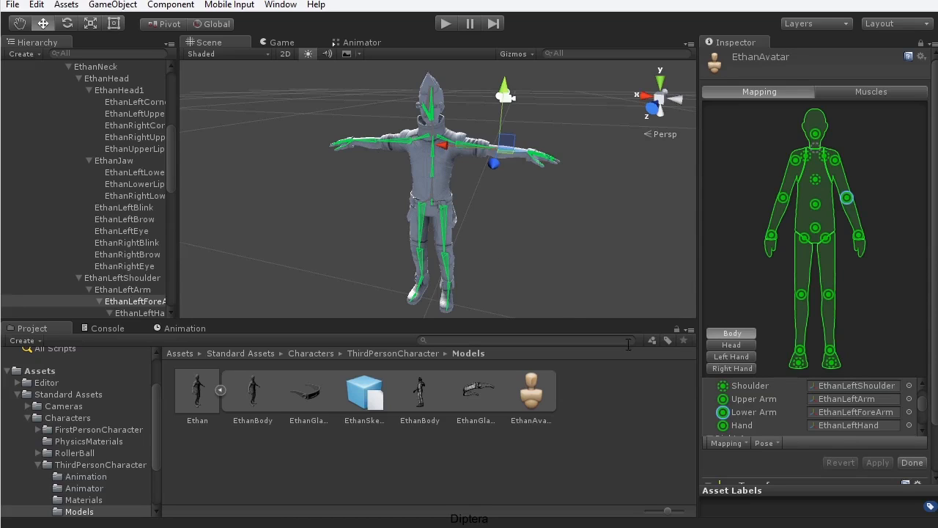
Finish the avatar configuration, check Ethan's Animations and Rig import settings, and turn the model preview to face forward.
click(910, 462)
drag(847, 424, 830, 413)
click(874, 90)
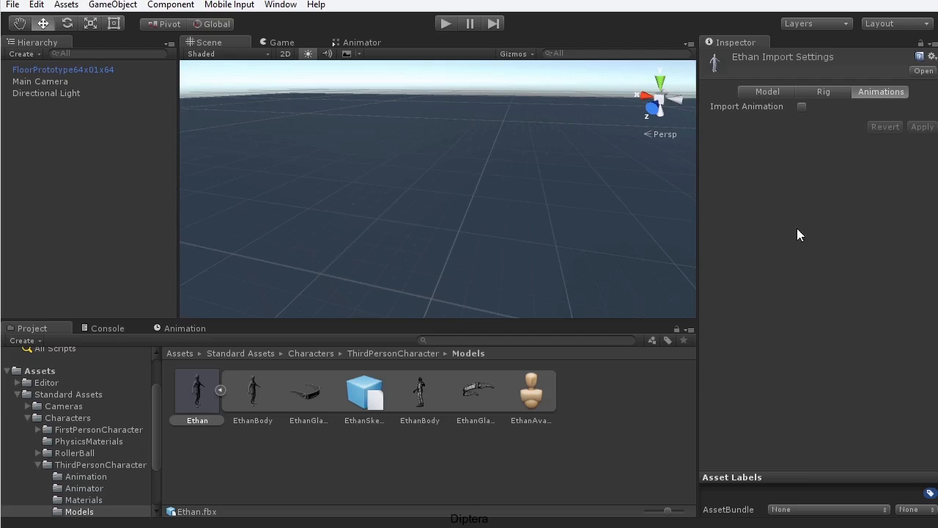
click(219, 391)
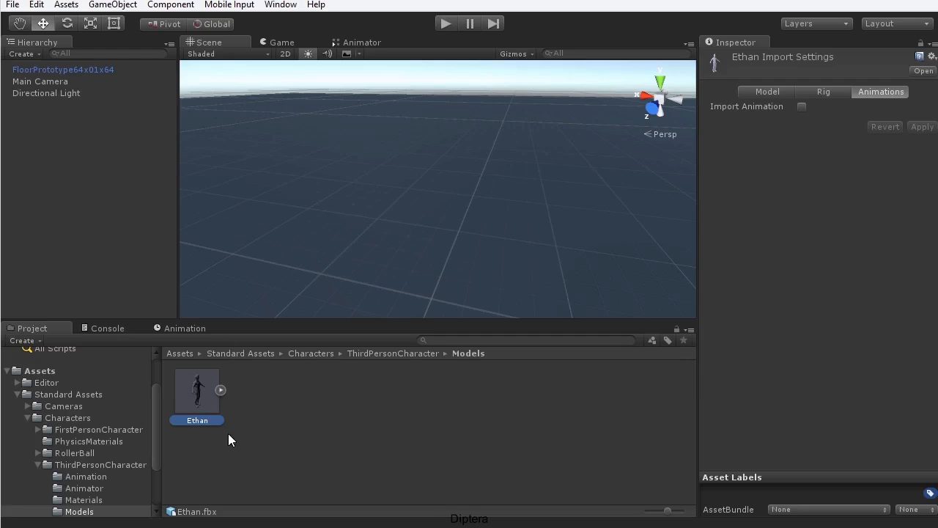
click(808, 91)
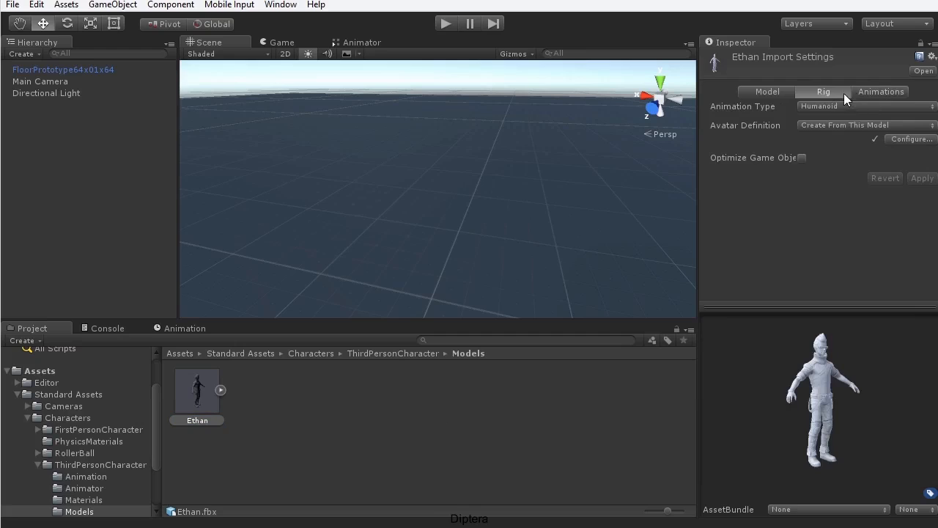
drag(853, 403, 734, 435)
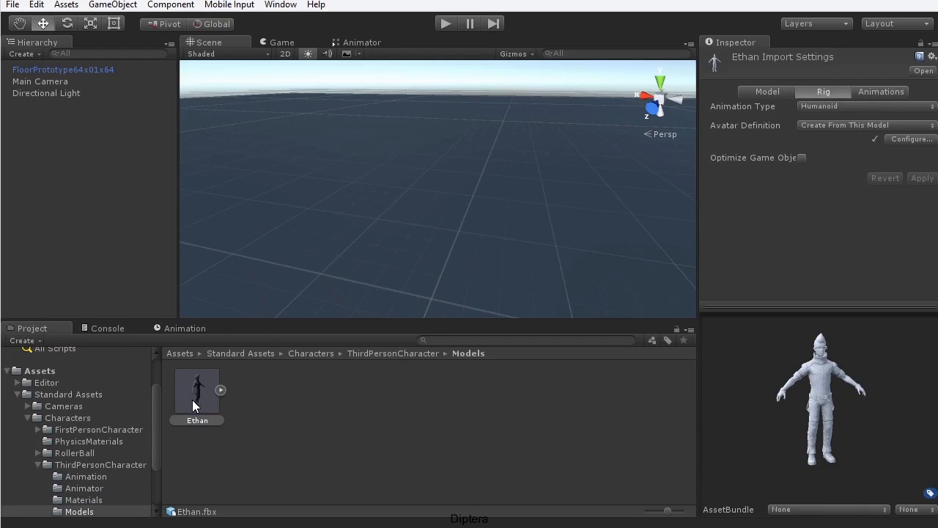
Add the Ethan model to the scene, standing on the floor at X 0.49, Y 0, Z -3.17.
drag(192, 400, 402, 245)
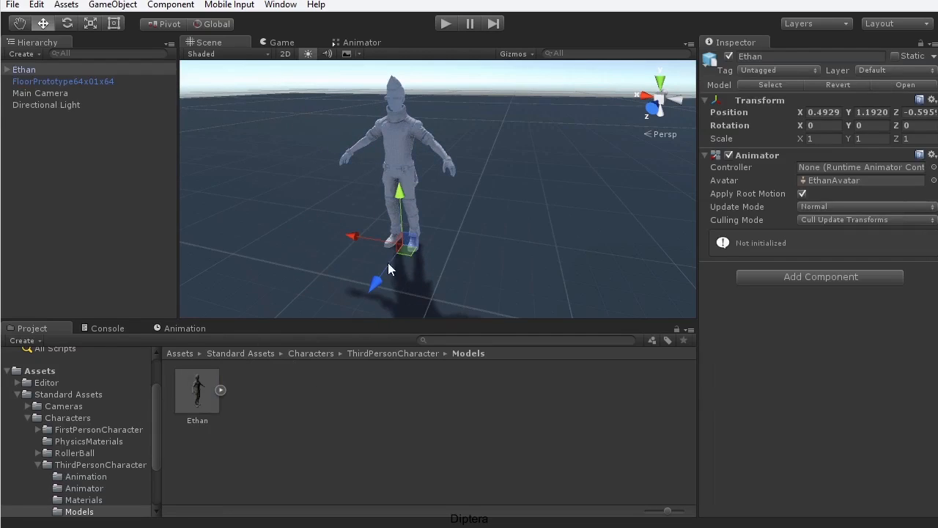
alt+drag(389, 288, 388, 222)
scroll(421, 265, down, 5)
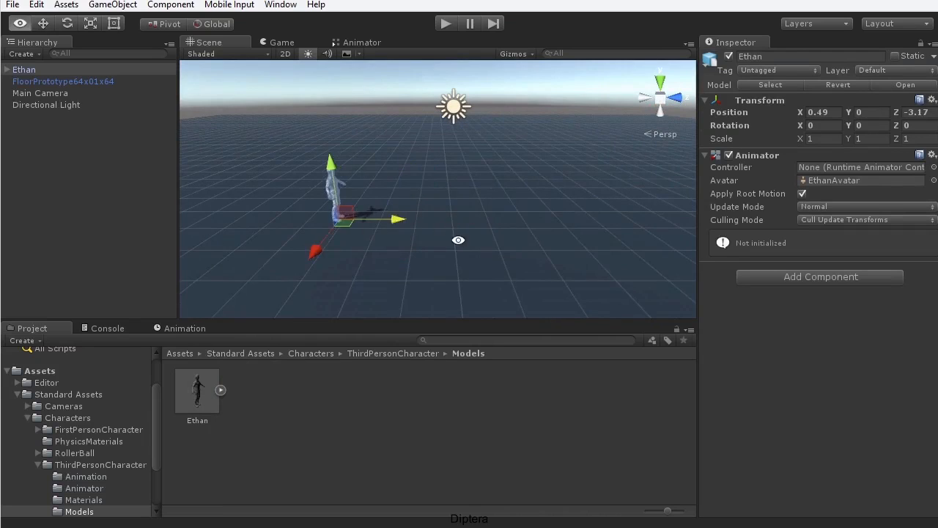
alt+drag(459, 239, 398, 237)
key(f)
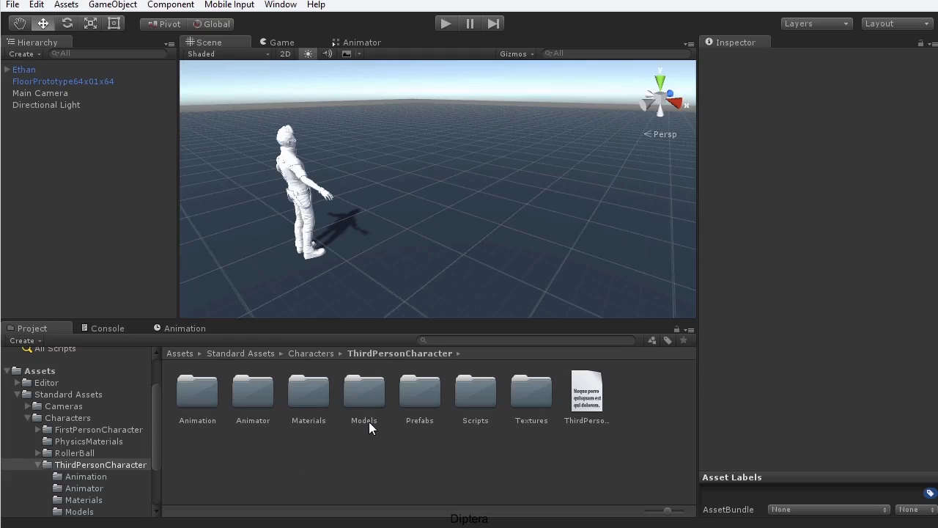
Show HumanoidCrouch's Animations import settings from the ThirdPersonCharacter Animation folder and play the HumanoidCrouchIdle clip in the preview.
double_click(196, 396)
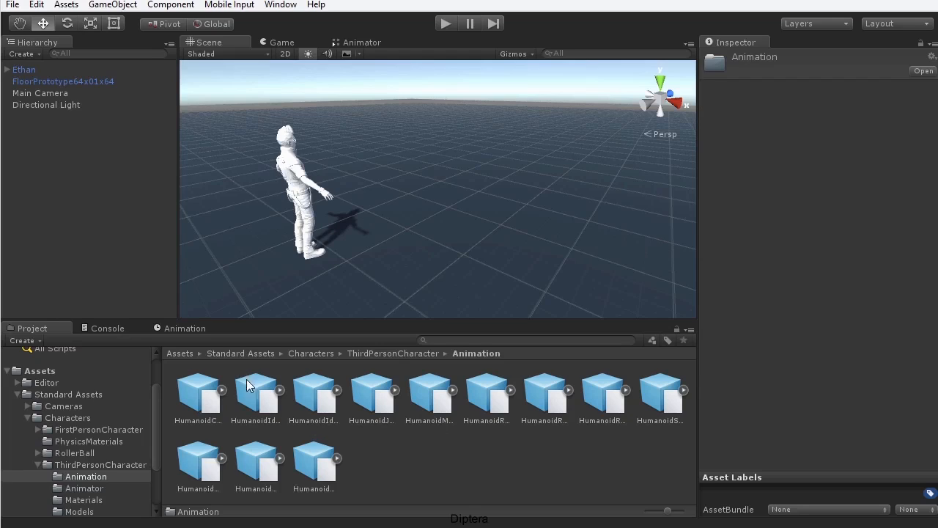
click(199, 389)
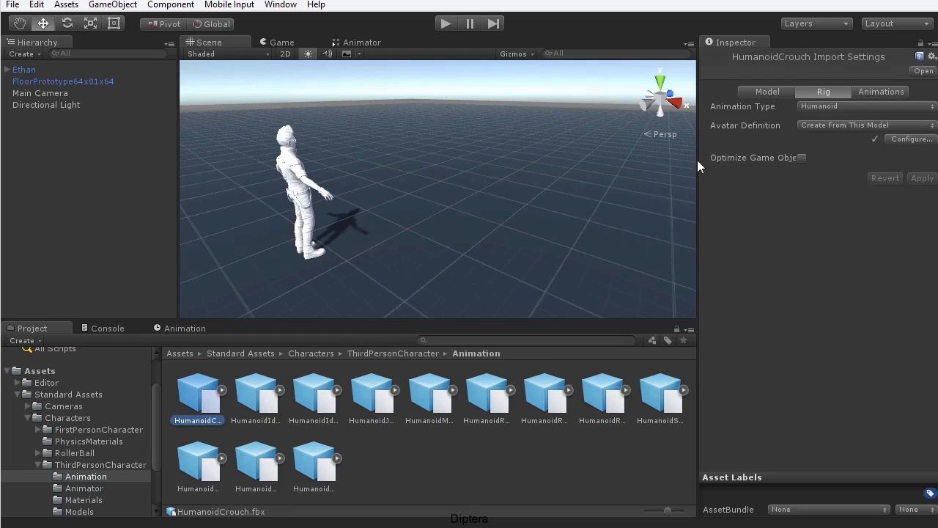
click(879, 94)
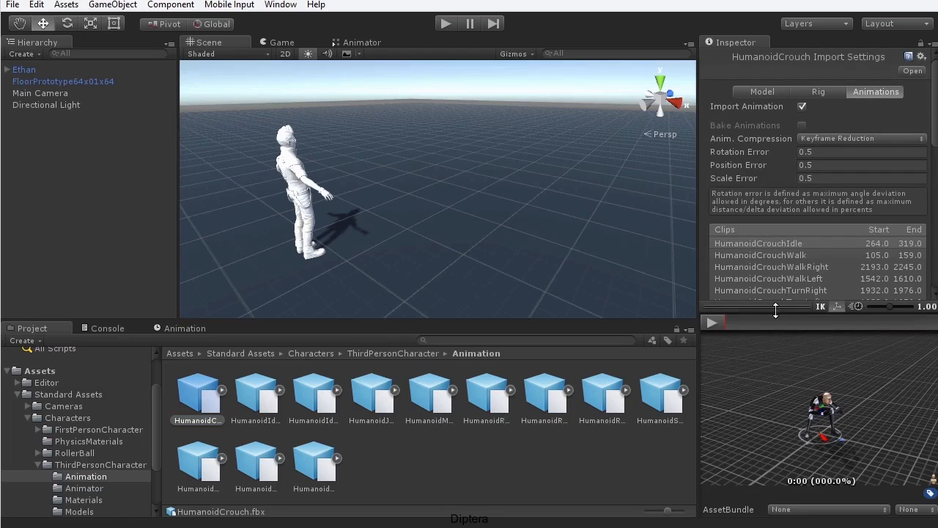
drag(781, 311, 781, 291)
drag(853, 403, 813, 375)
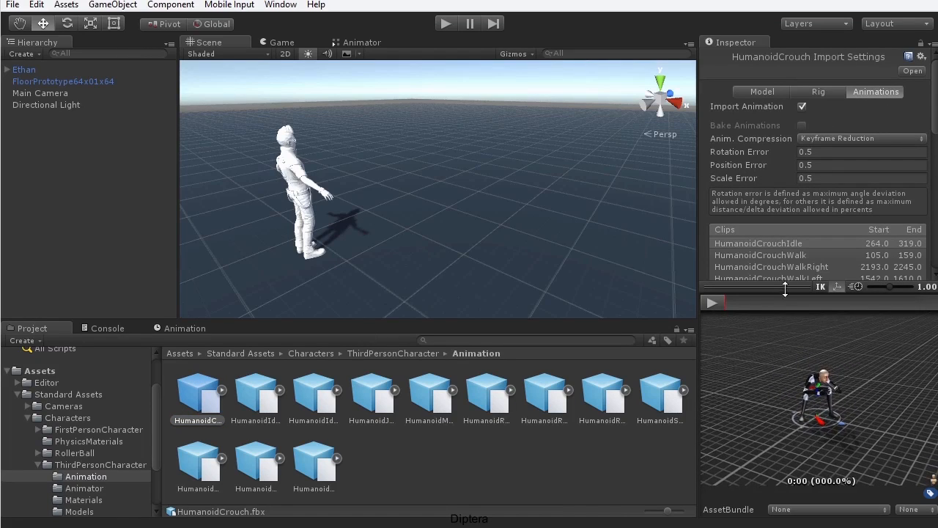
drag(785, 288, 783, 328)
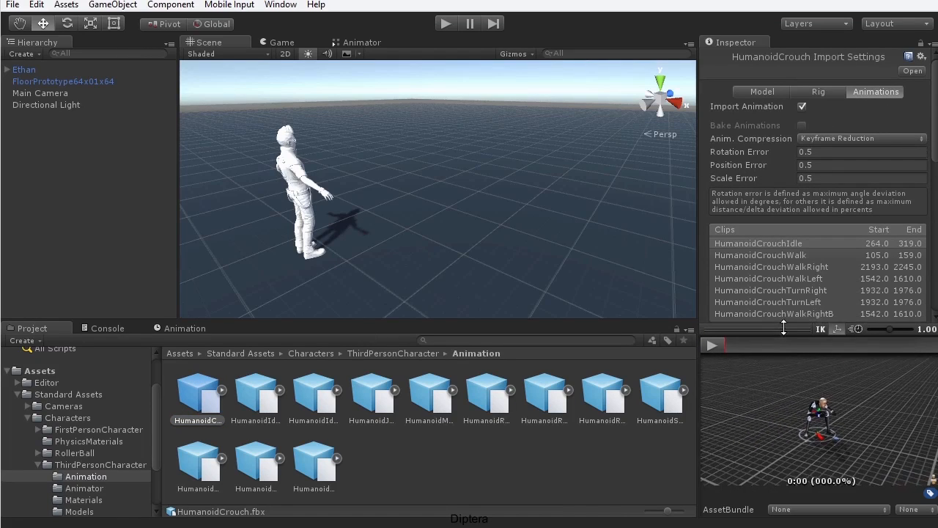
click(712, 346)
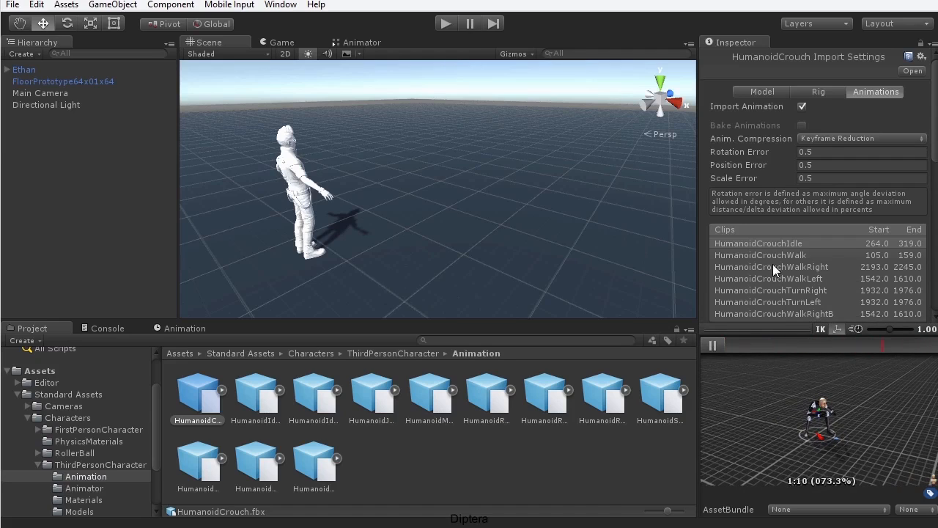
Preview the HumanoidCrouchWalk and HumanoidCrouchWalkLeft clips of the HumanoidCrouch animation file.
click(799, 253)
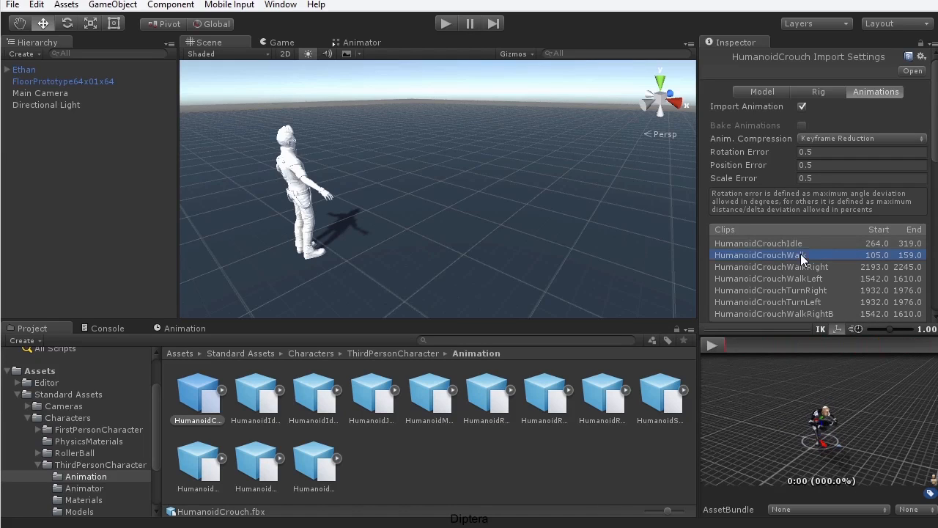
click(710, 346)
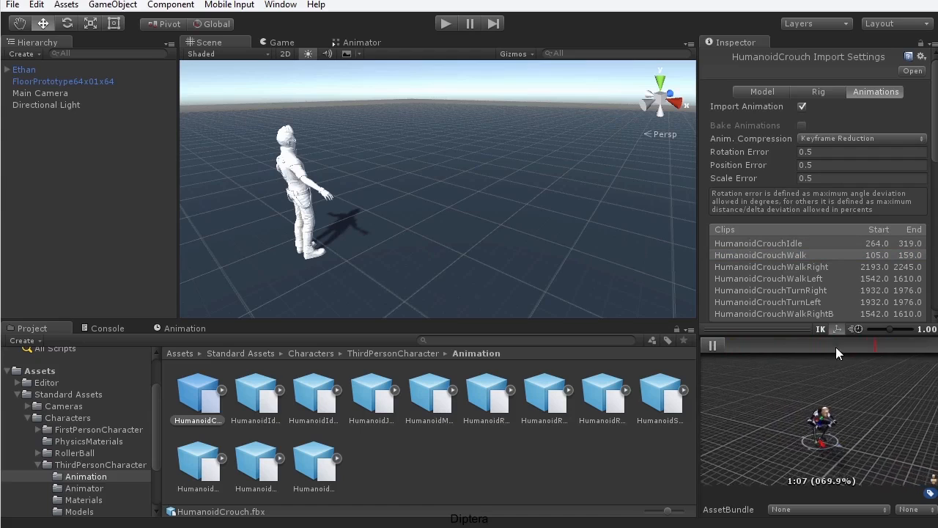
click(788, 277)
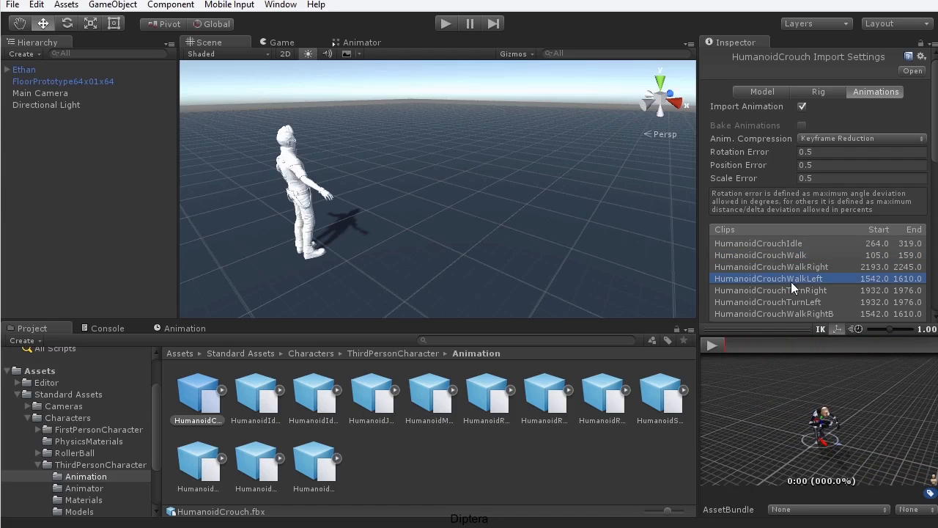
click(714, 347)
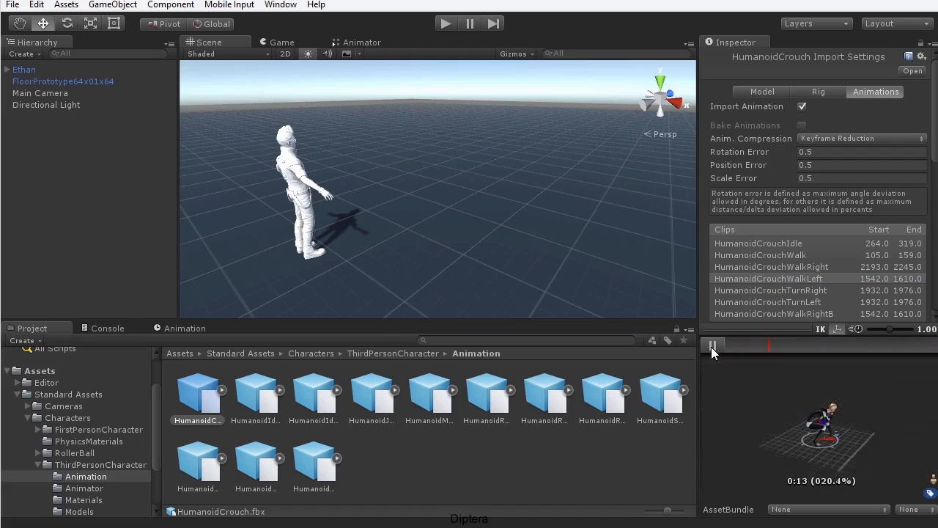
click(711, 347)
Preview the HumanoidIdle and HumanoidWalk animations from the same Animation folder.
click(268, 396)
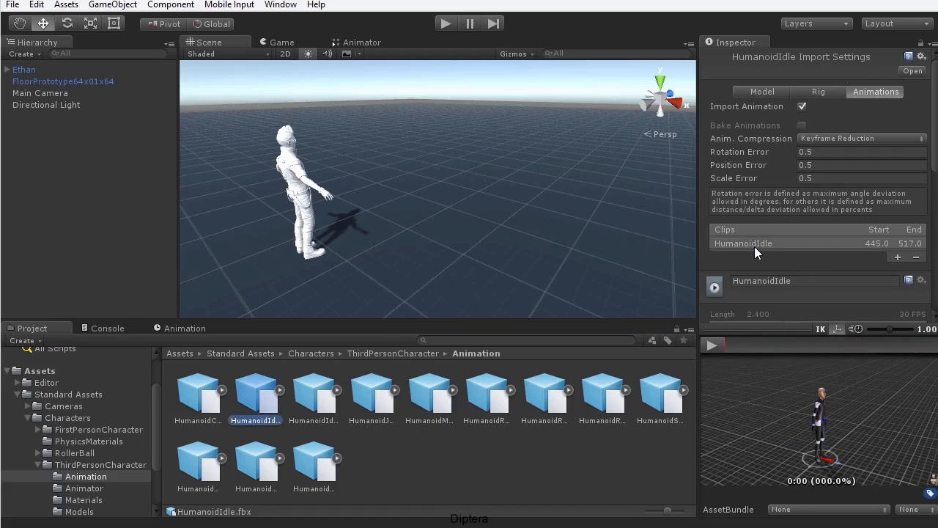
click(712, 345)
drag(850, 453, 819, 427)
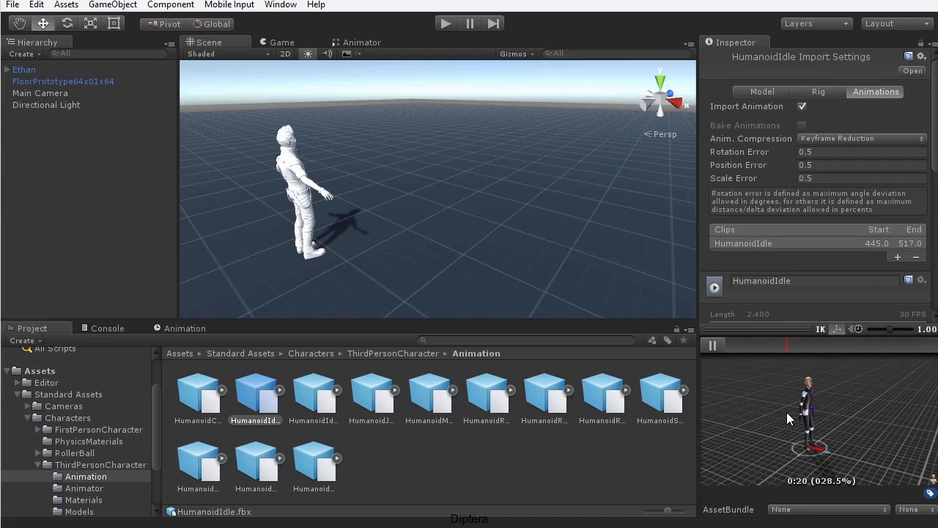
click(195, 462)
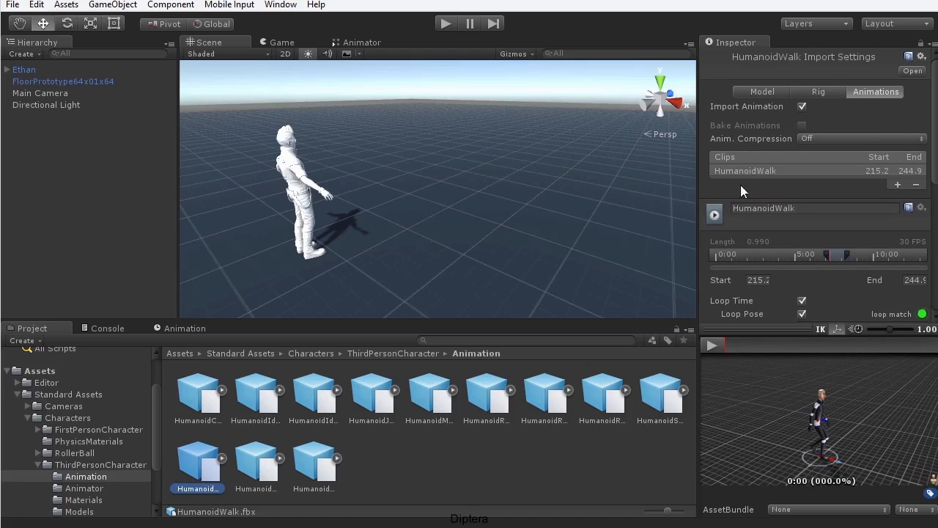
click(712, 344)
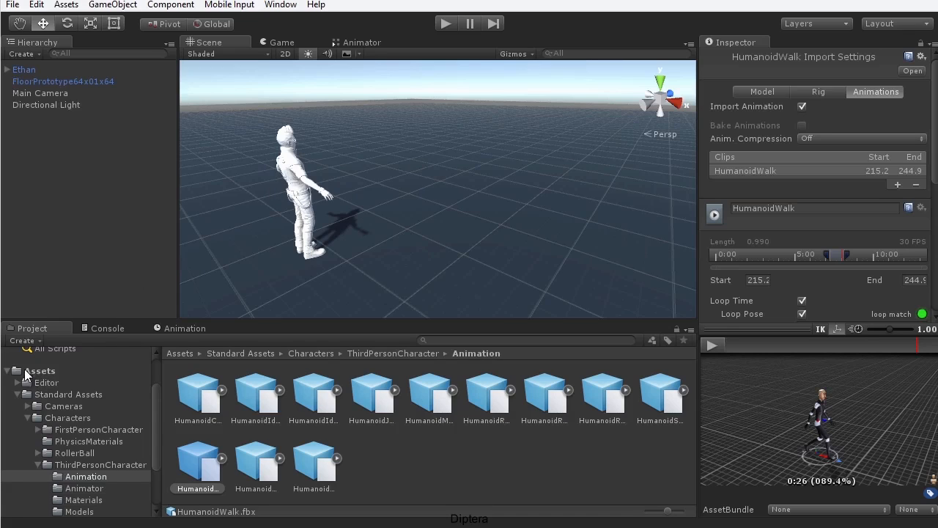
Create an Animator Controller in the root Assets folder and name it anim_CharControl.
click(59, 370)
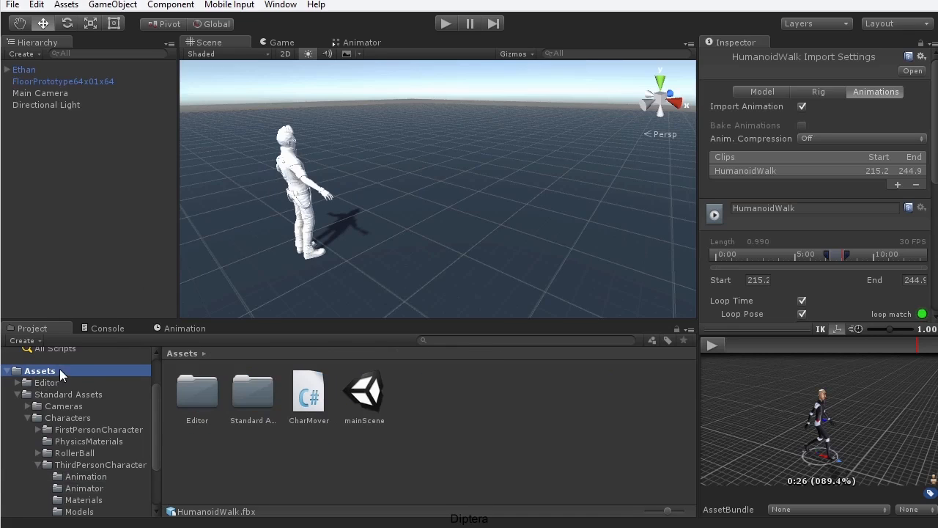
right_click(441, 389)
mouse_move(494, 393)
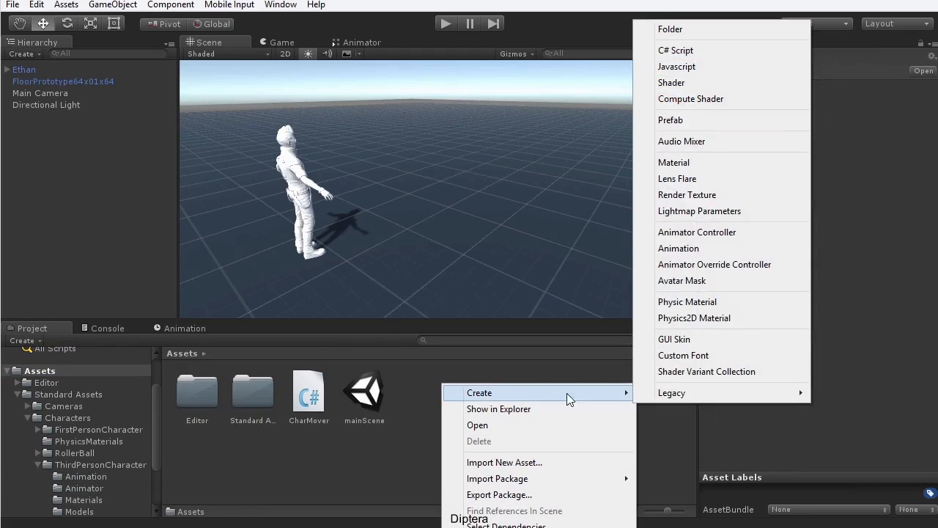
click(748, 233)
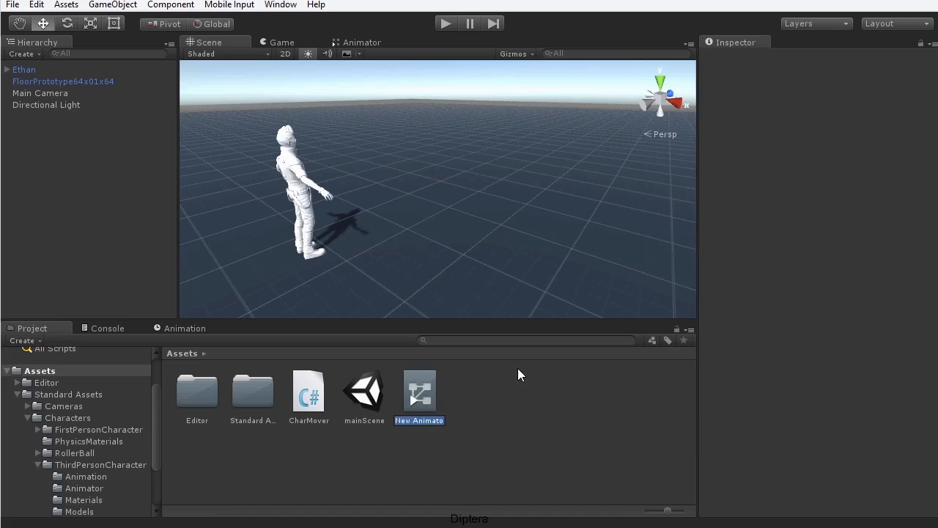
text(anim_Char)
text(Control)
key(Return)
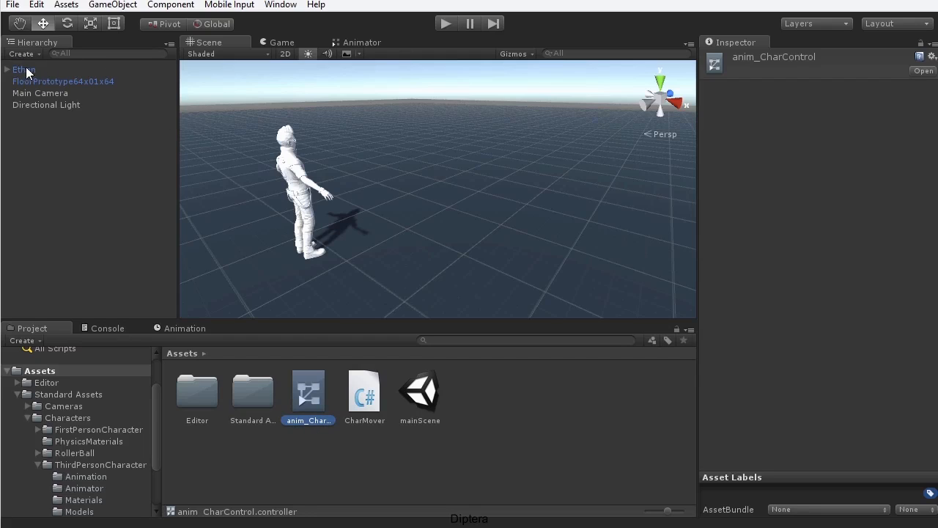
Assign anim_CharControl as the controller of Ethan's Animator component and open its state graph in the Animator window.
click(54, 69)
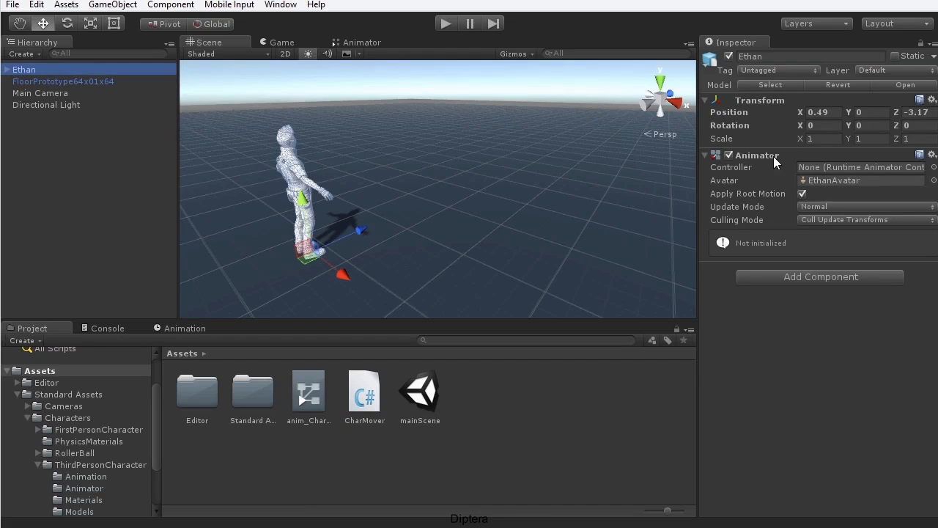
drag(305, 396, 853, 171)
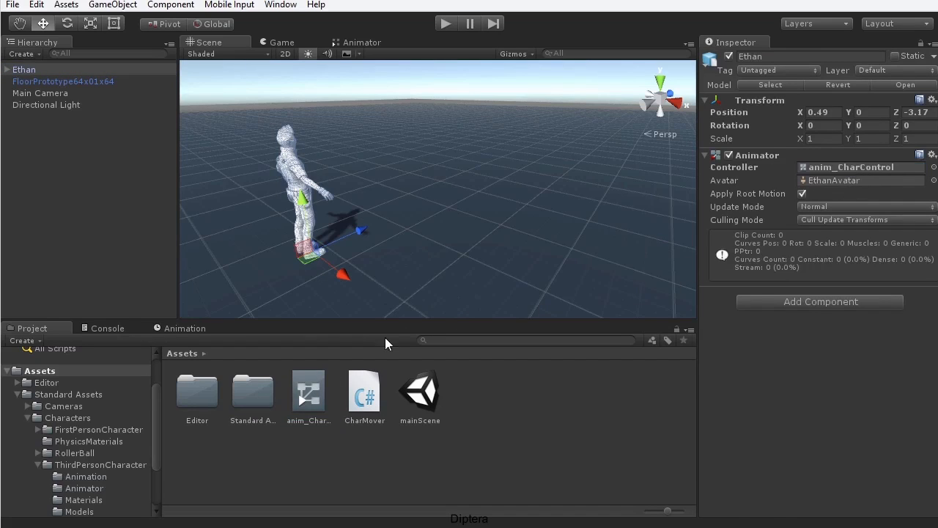
double_click(308, 394)
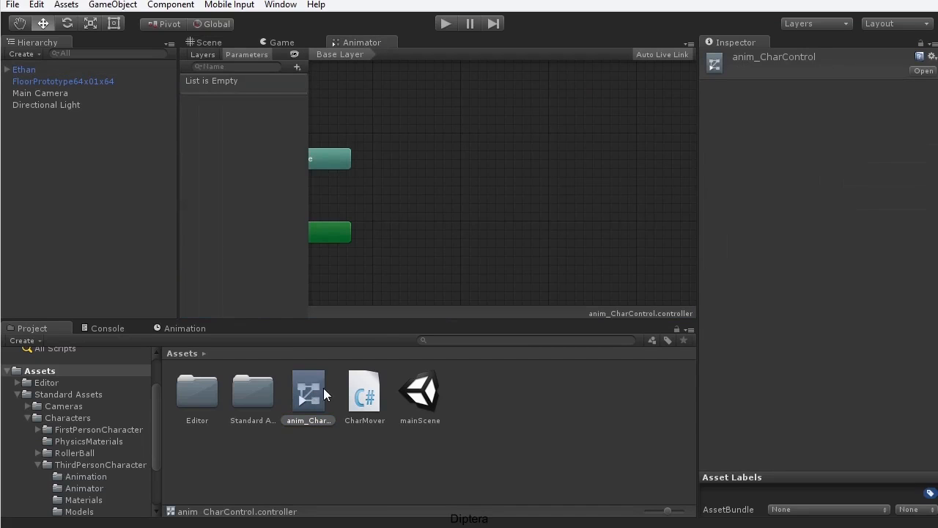
middle_drag(429, 254, 605, 247)
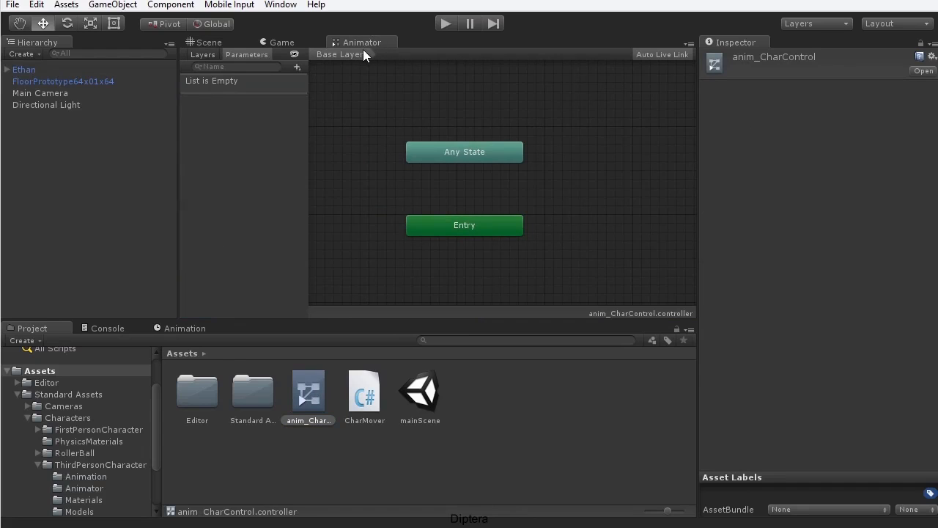
click(283, 5)
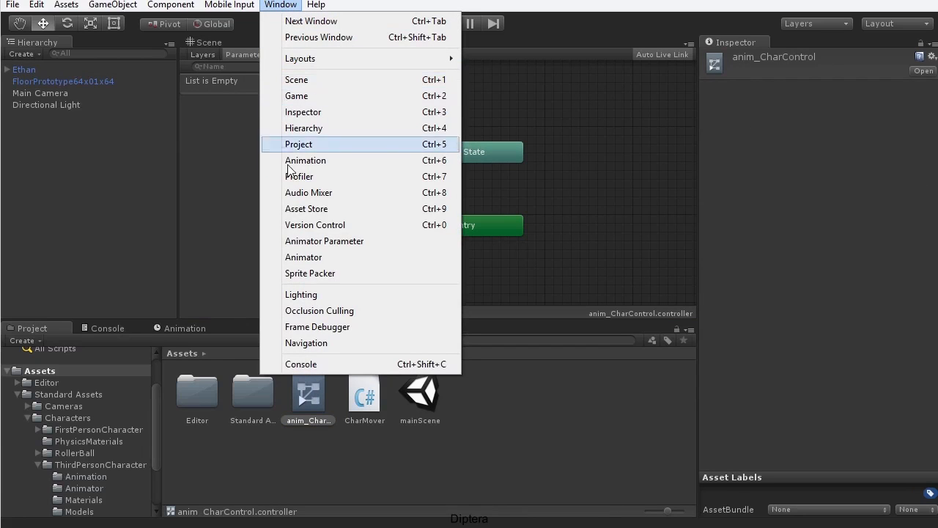
click(371, 258)
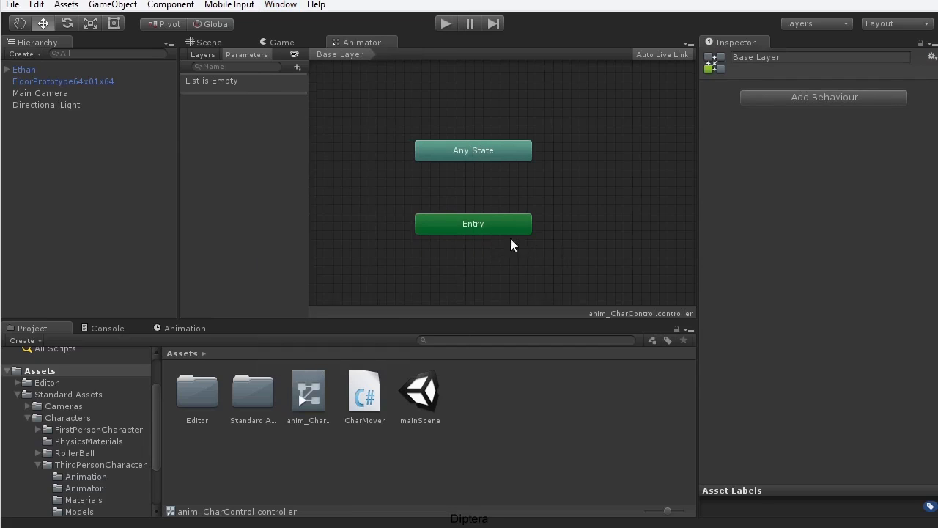
Move the Entry state up, closer beneath the Any State node in the Base Layer.
drag(509, 249, 509, 226)
middle_drag(583, 254, 555, 222)
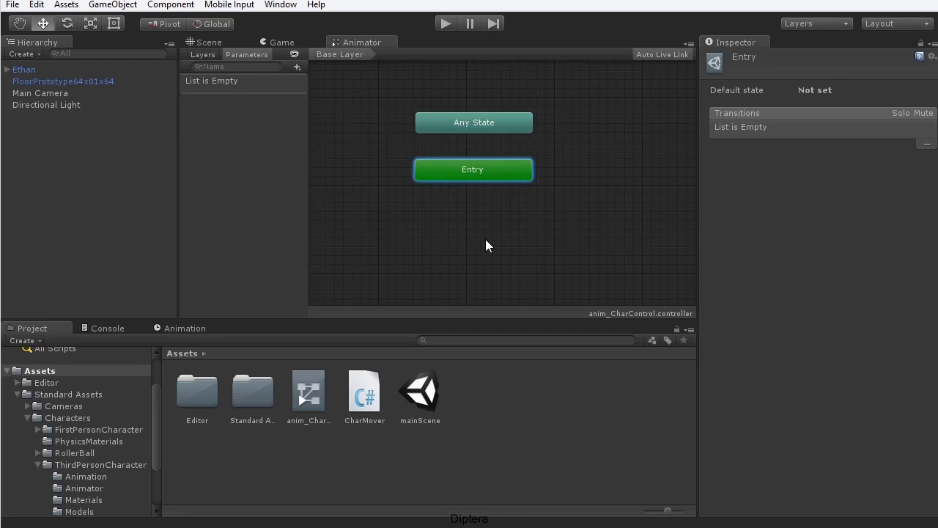
Create a state from a new blend tree in the Base Layer and position it beneath the Entry node.
middle_drag(483, 240, 495, 220)
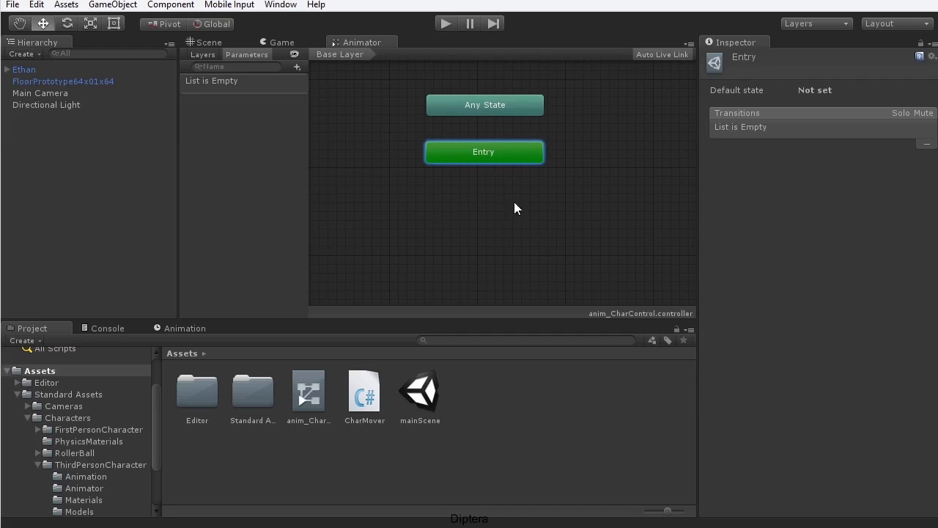
right_click(410, 193)
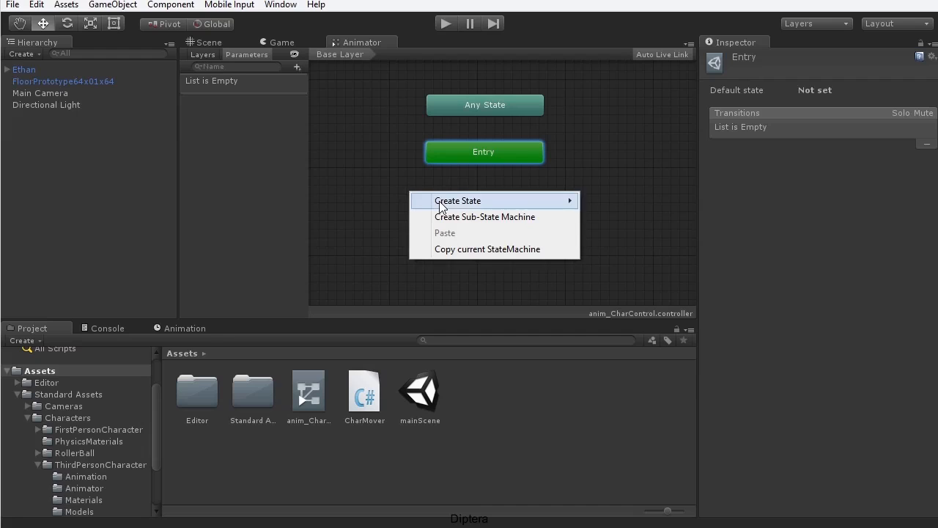
mouse_move(442, 208)
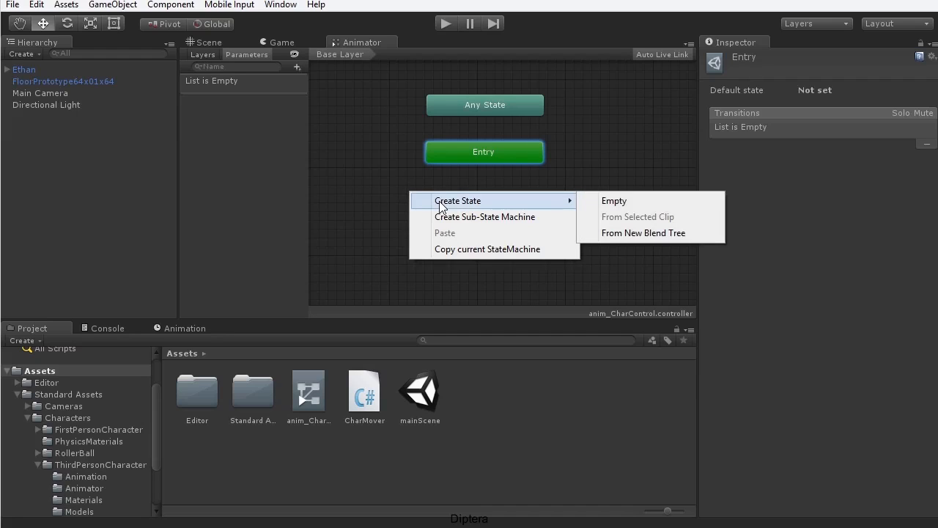
click(608, 234)
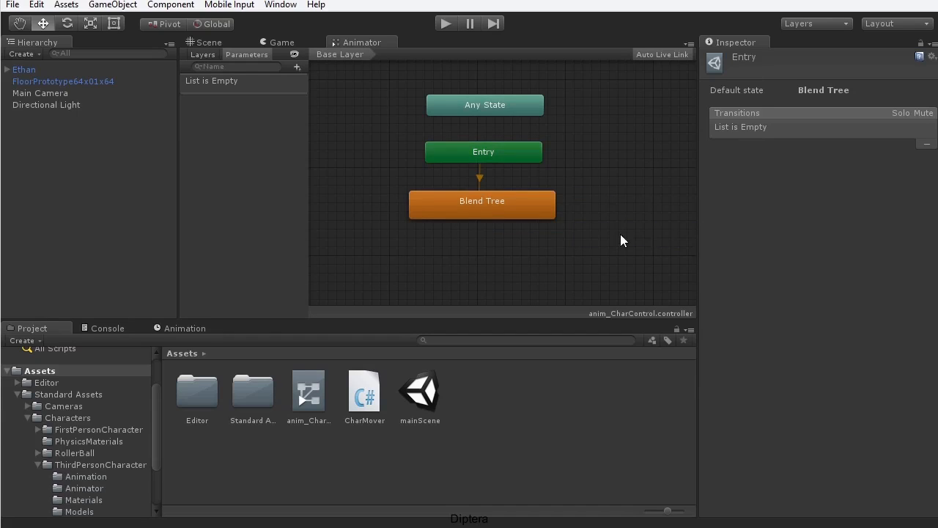
mouse_move(482, 212)
mouse_down()
mouse_move(502, 220)
mouse_move(484, 223)
mouse_up()
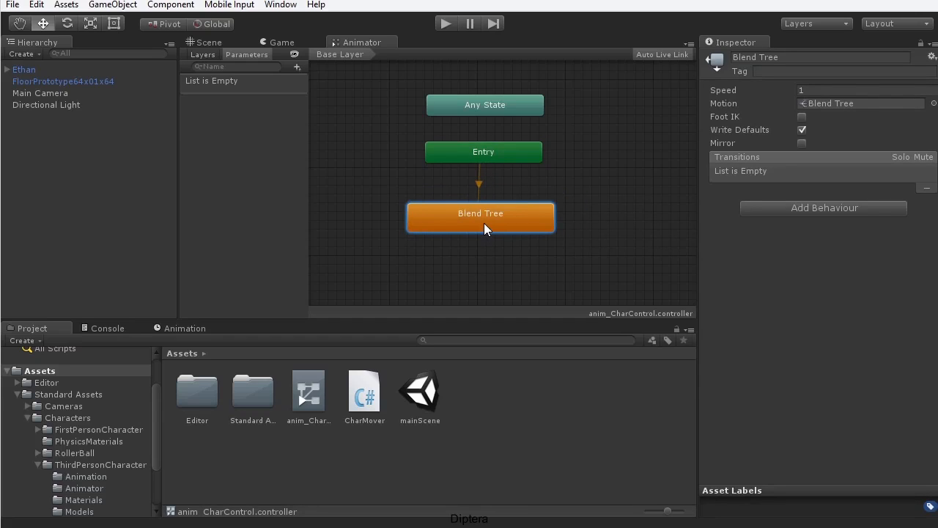
Rename the new blend tree state as CharBlendTree and center it beneath the Entry node.
click(781, 56)
text(Char)
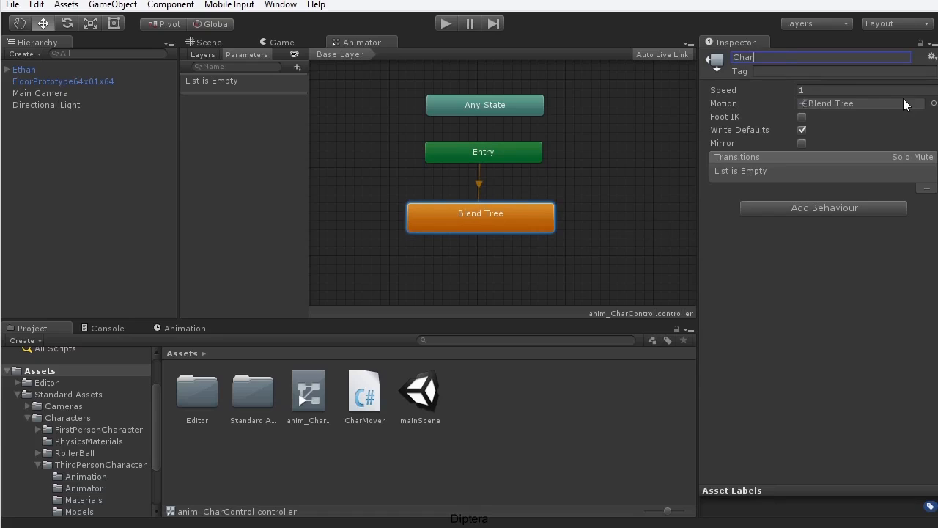
text(BlendTree)
drag(493, 214, 508, 214)
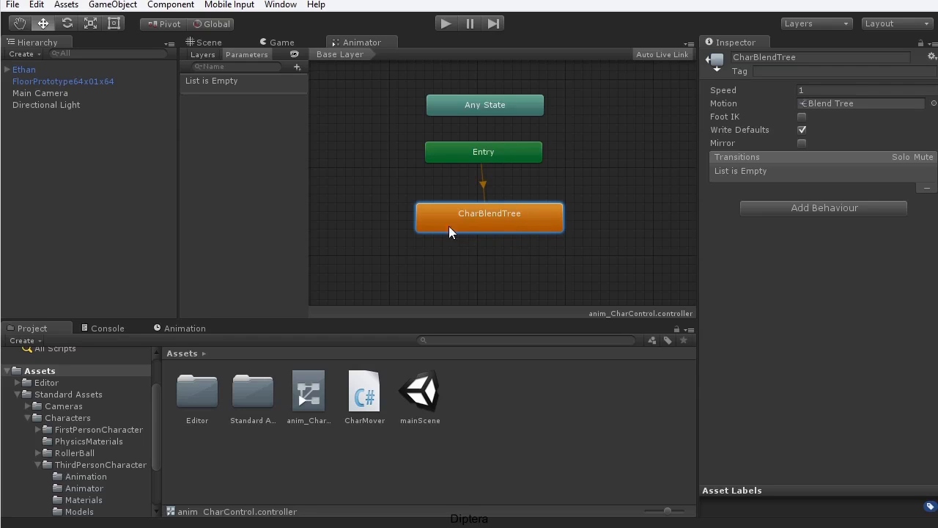
mouse_move(524, 225)
mouse_down()
mouse_move(517, 230)
mouse_move(526, 227)
mouse_up()
Open the CharBlendTree graph and add three empty motion fields to its blend tree.
double_click(490, 226)
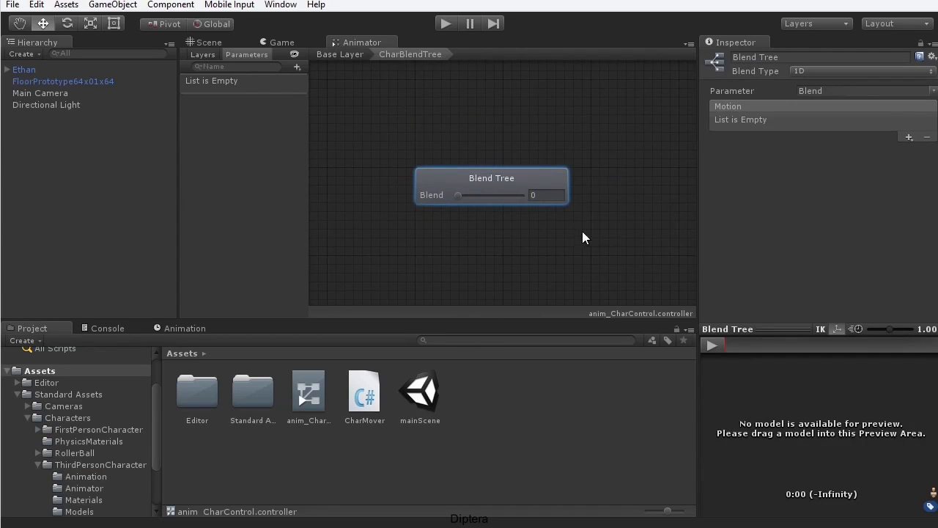
middle_drag(583, 231, 555, 244)
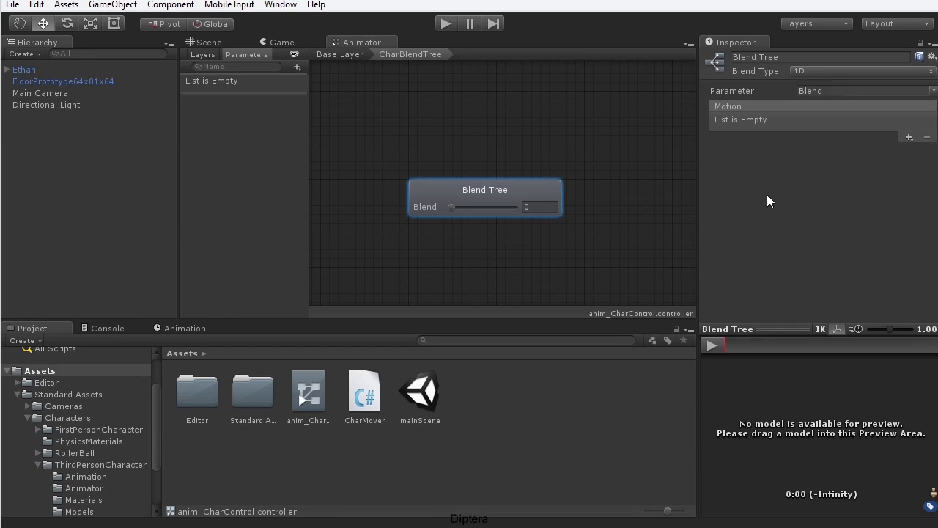
click(908, 138)
click(907, 150)
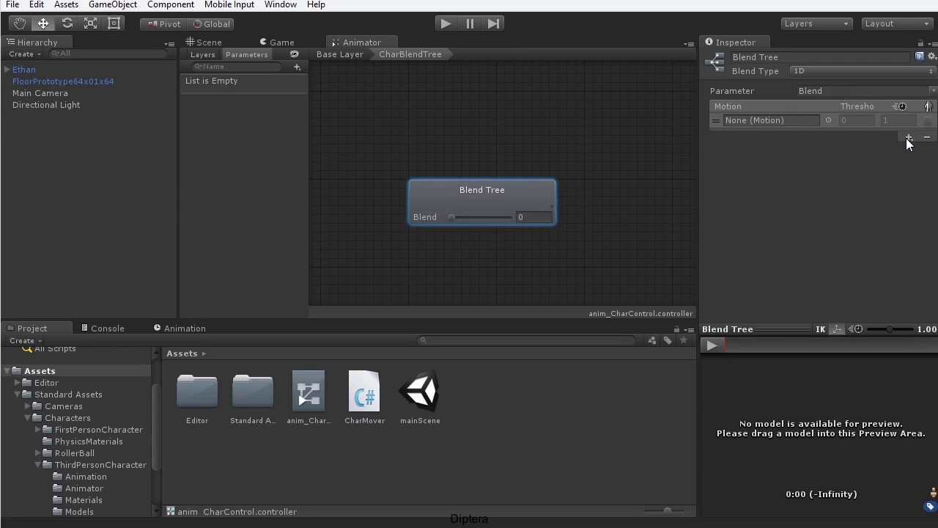
click(908, 138)
click(912, 149)
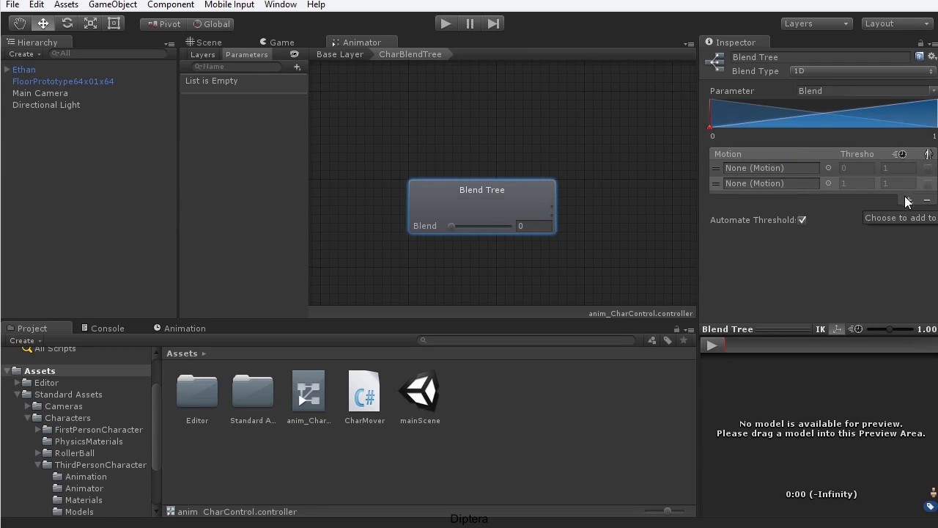
click(909, 199)
click(918, 211)
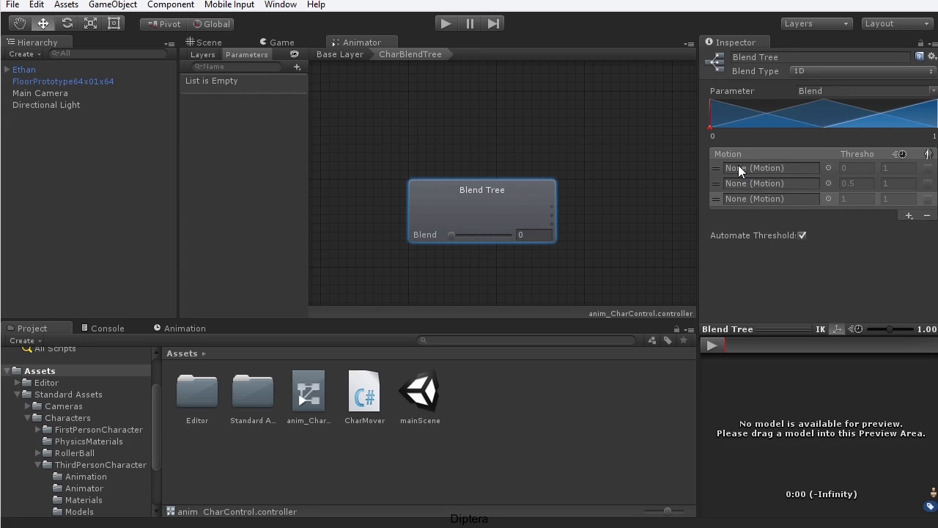
click(716, 168)
click(718, 183)
click(718, 199)
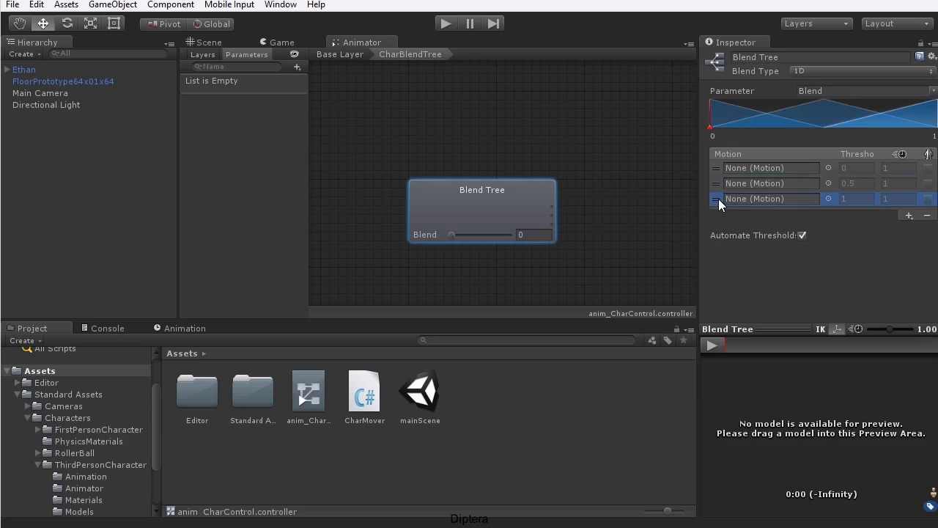
click(713, 168)
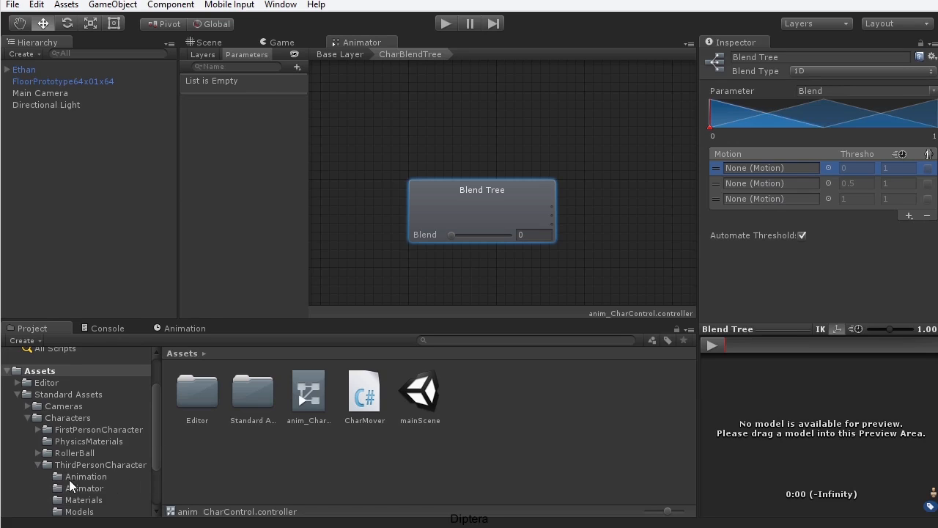
Preview the HumanoidIdle clip from ThirdPersonCharacter's Animation folder and assign it as the blend tree's first motion.
click(97, 477)
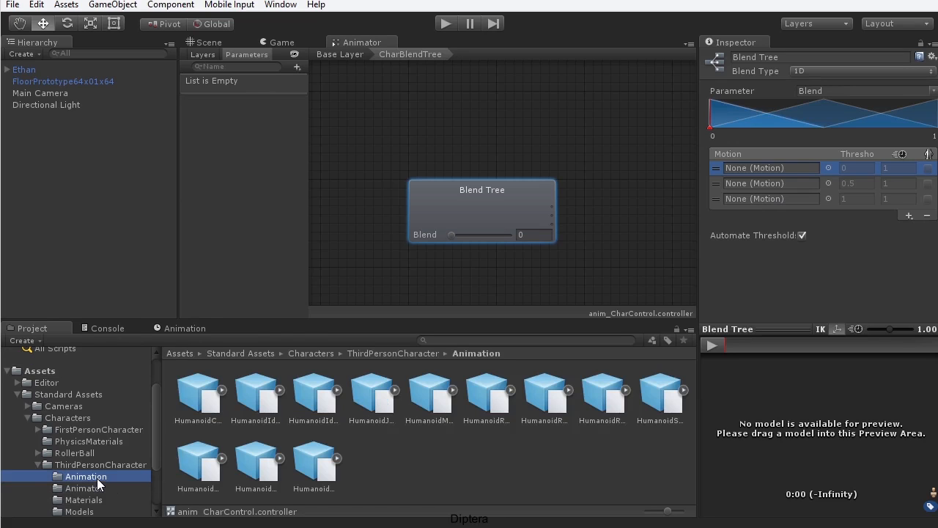
click(253, 399)
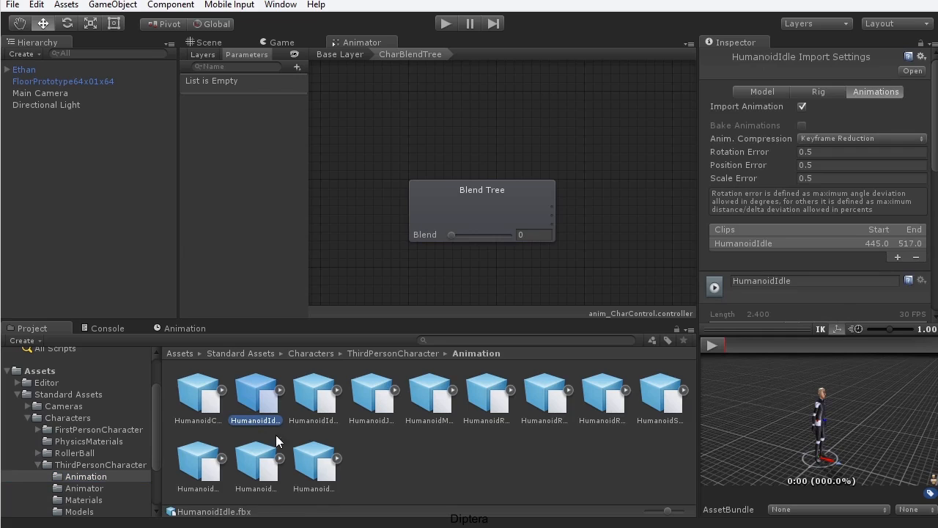
click(279, 390)
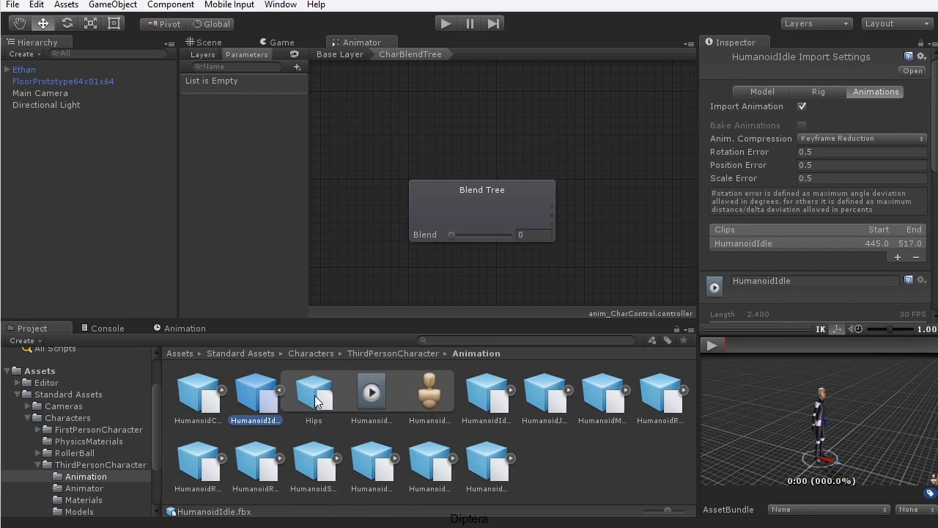
click(373, 393)
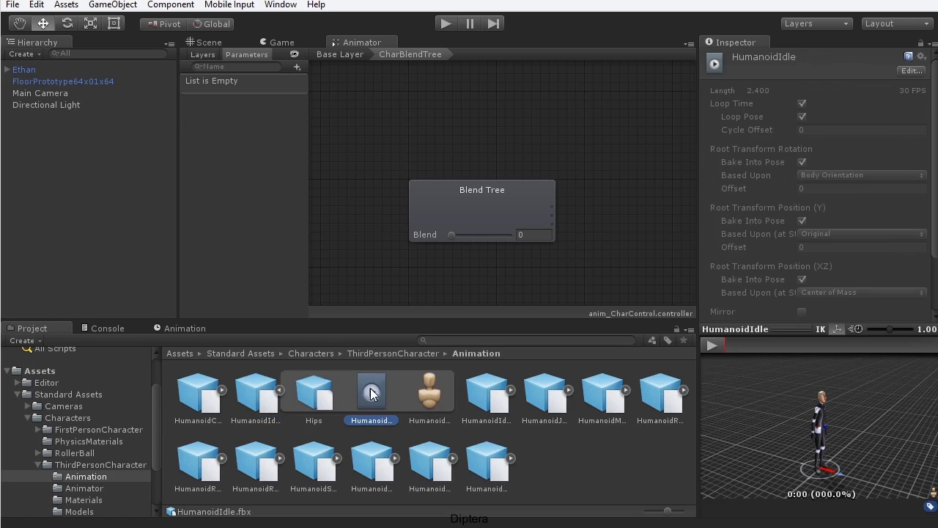
click(710, 347)
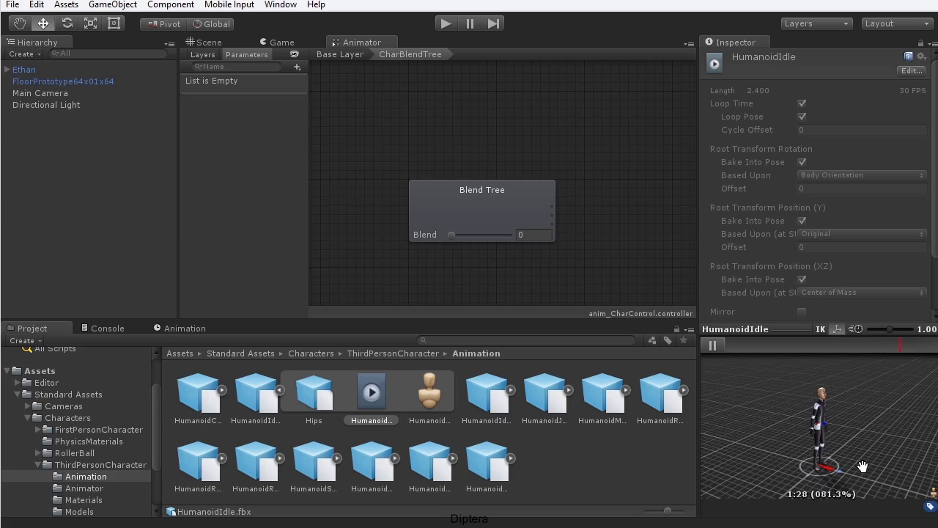
click(713, 348)
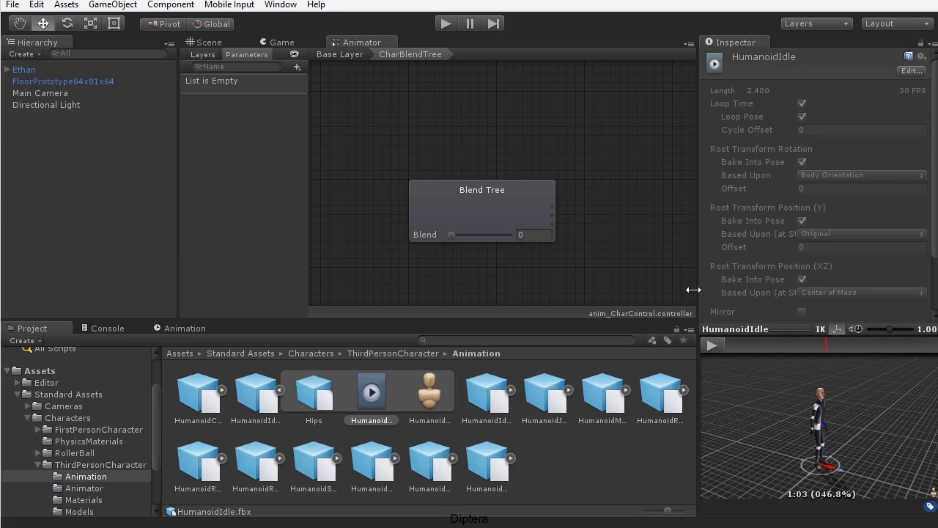
click(497, 198)
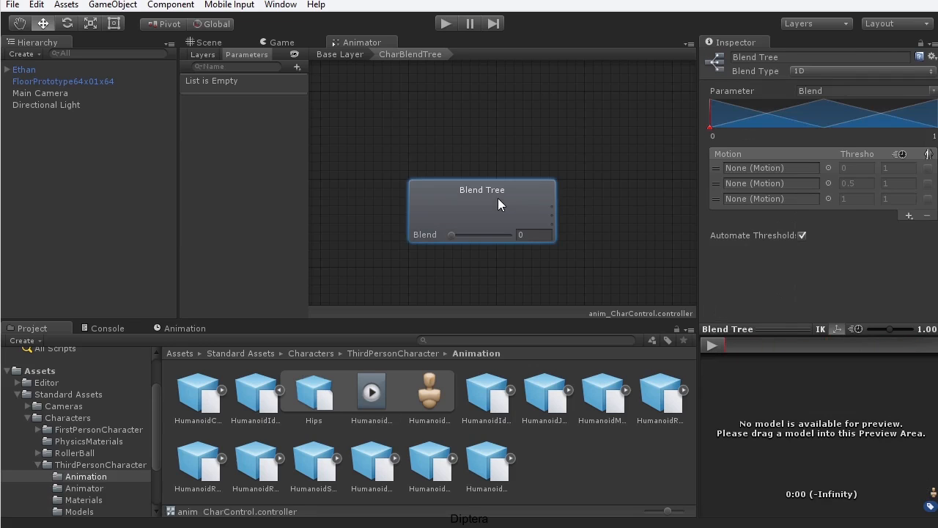
drag(367, 399, 735, 163)
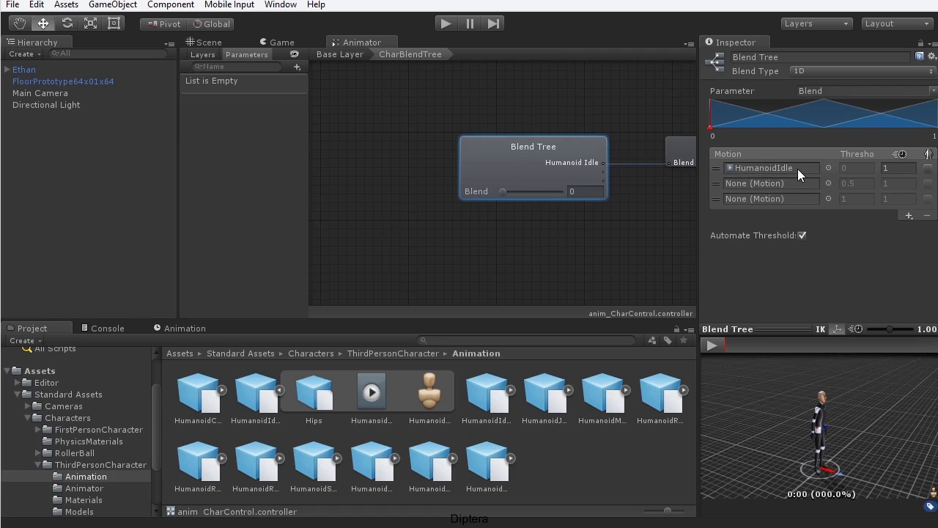
click(279, 391)
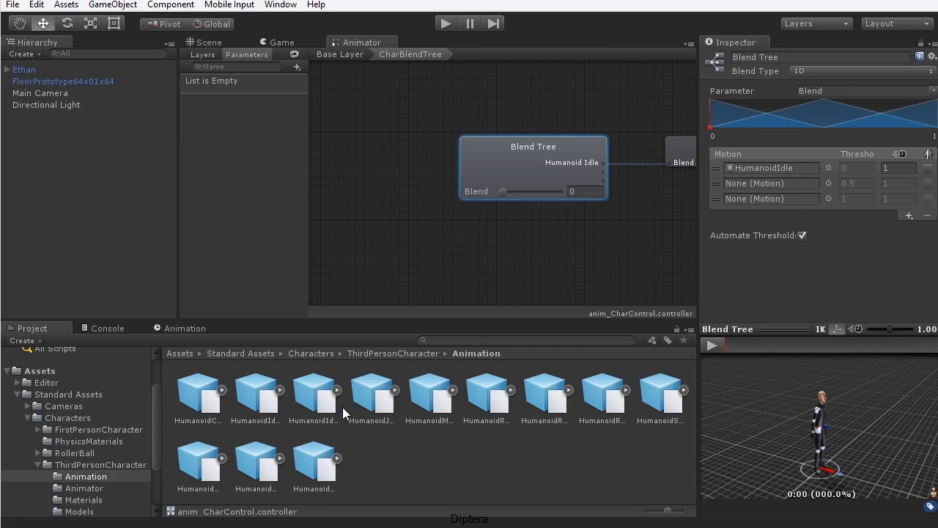
Preview the HumanoidWalk clip from the same Animation folder and assign it as the blend tree's second motion.
click(203, 482)
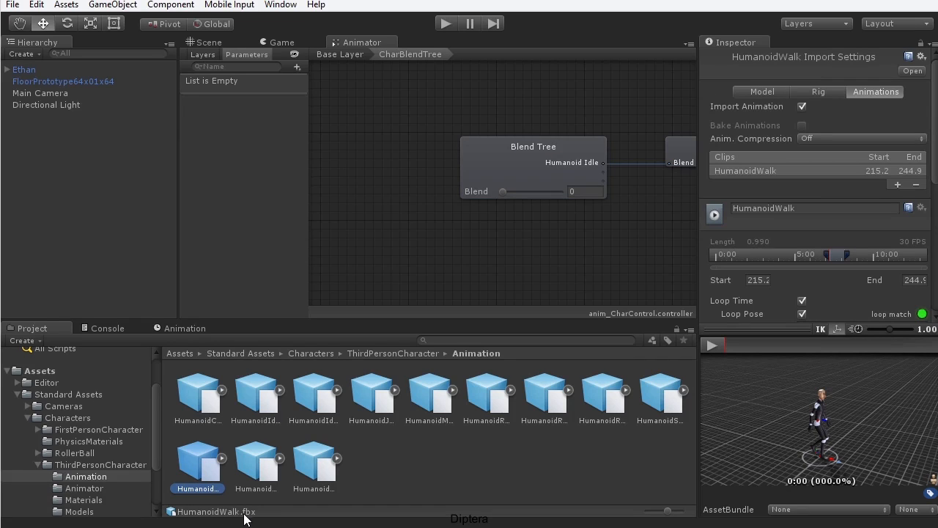
click(222, 459)
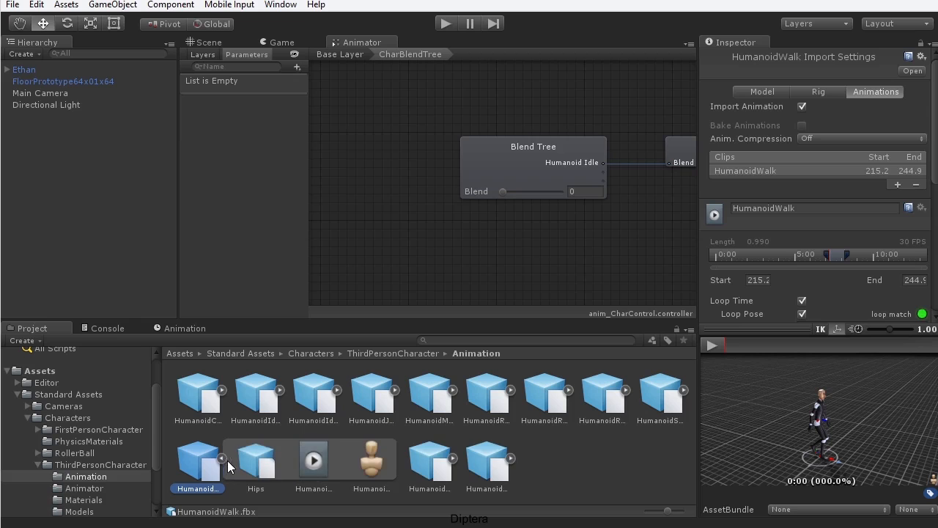
click(320, 466)
click(712, 345)
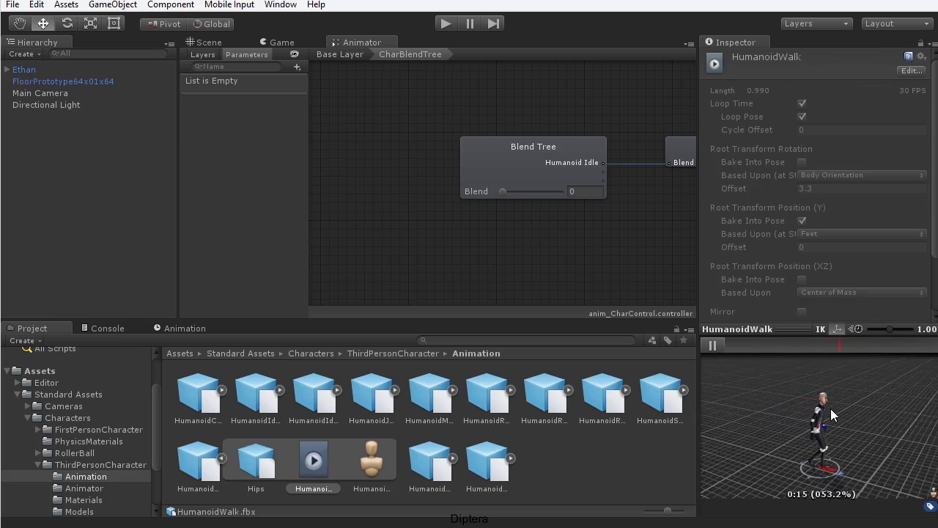
click(716, 345)
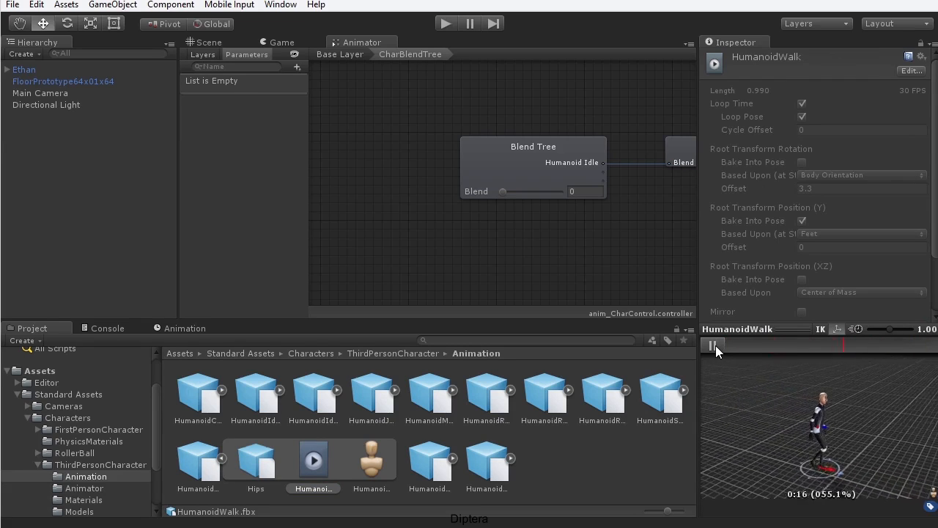
click(513, 144)
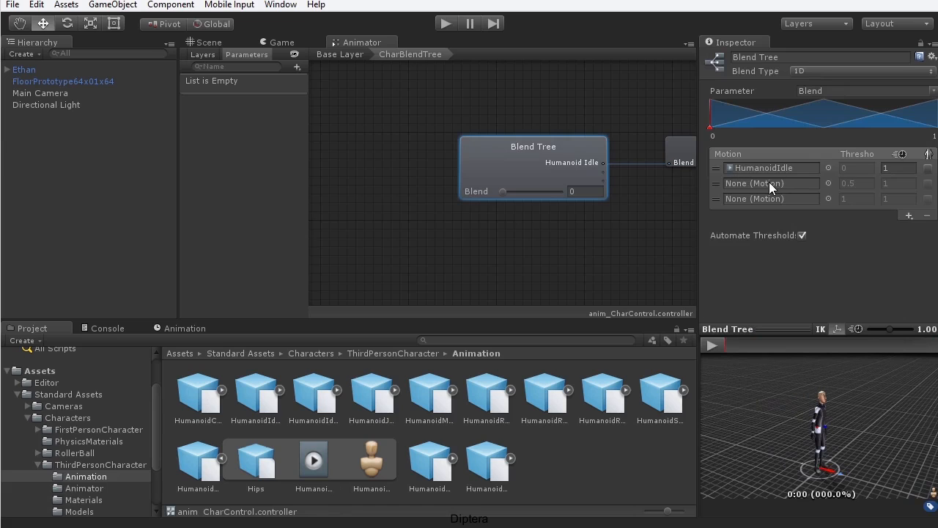
drag(315, 458, 748, 187)
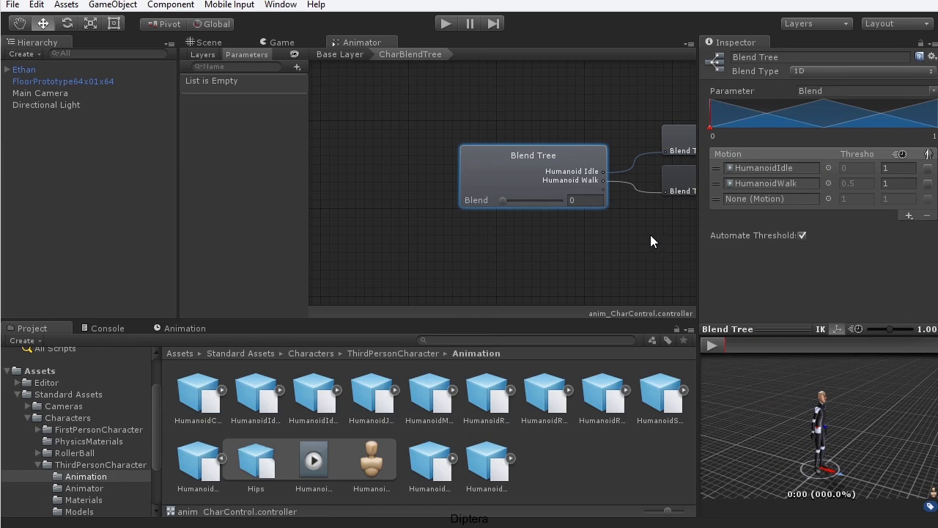
click(222, 459)
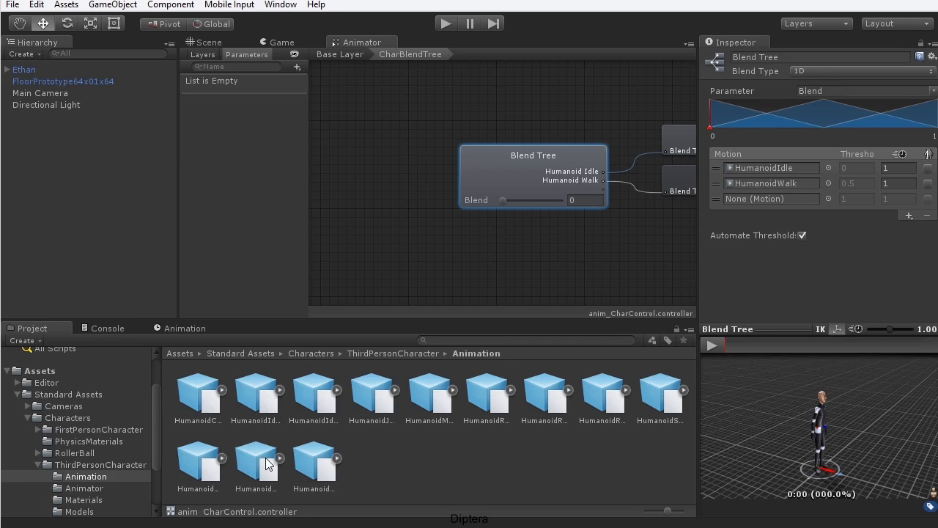
Preview the HumanoidRun clip from the same Animation folder and assign it as the blend tree's third motion.
click(484, 388)
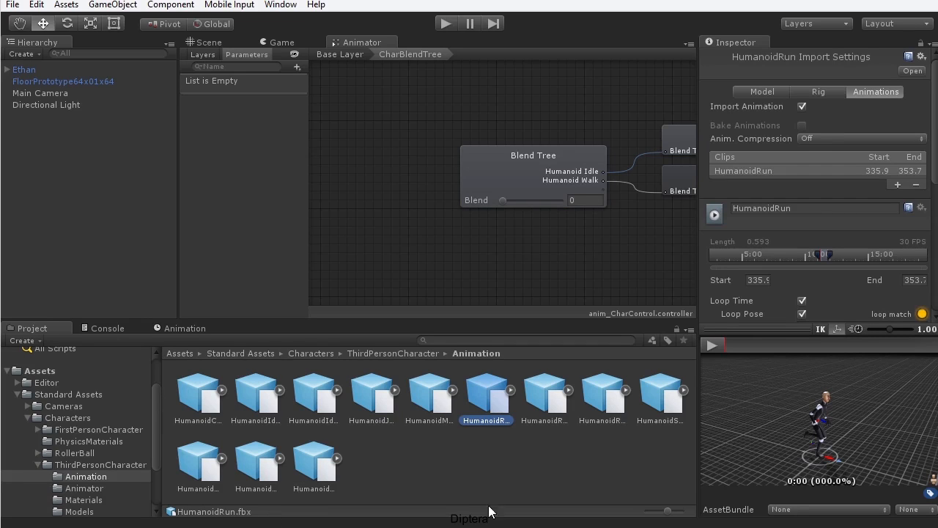
click(512, 391)
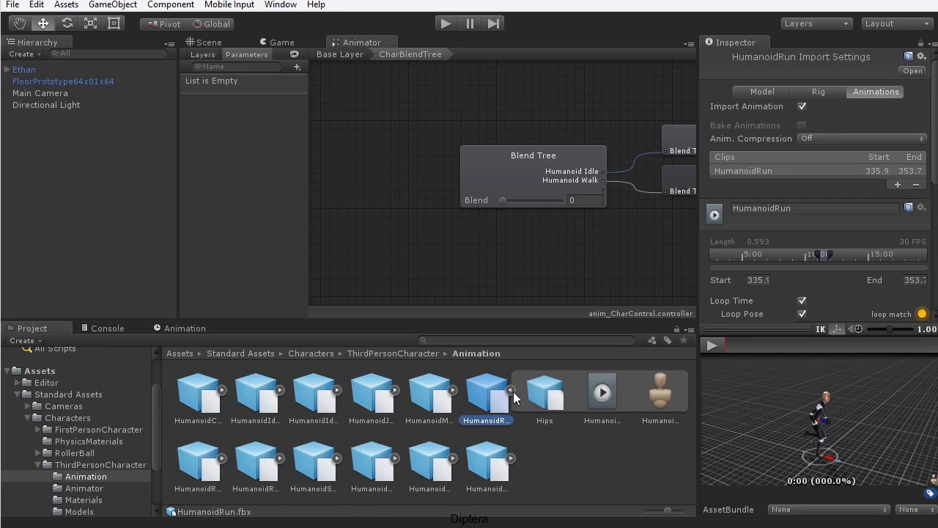
click(601, 396)
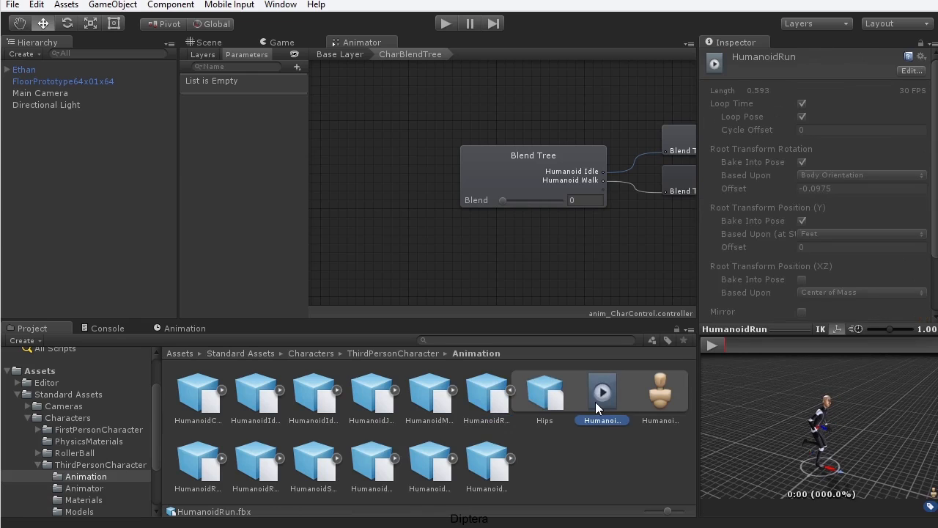
click(713, 345)
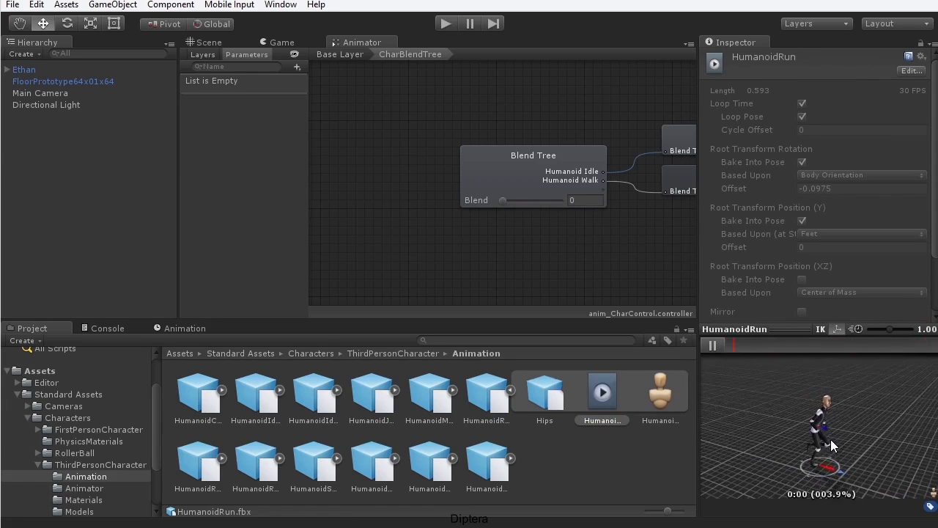
click(711, 345)
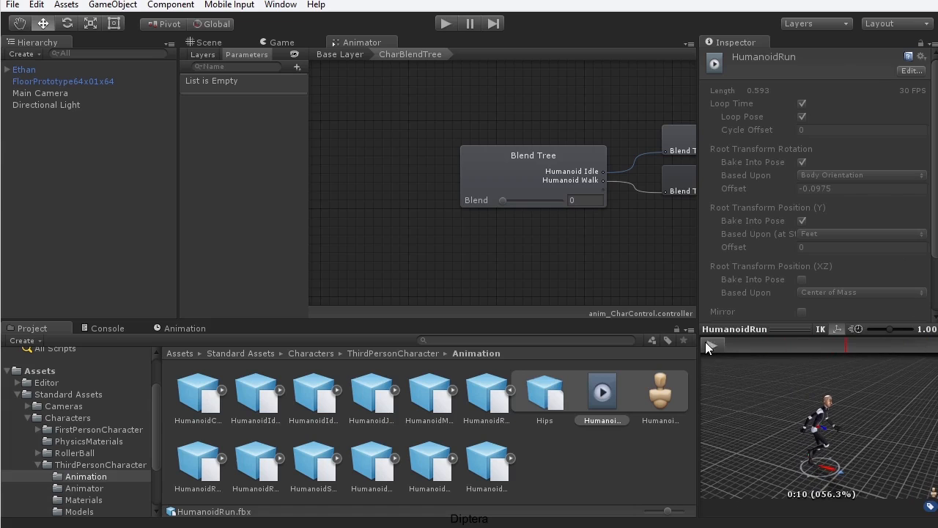
click(512, 168)
drag(603, 400, 760, 203)
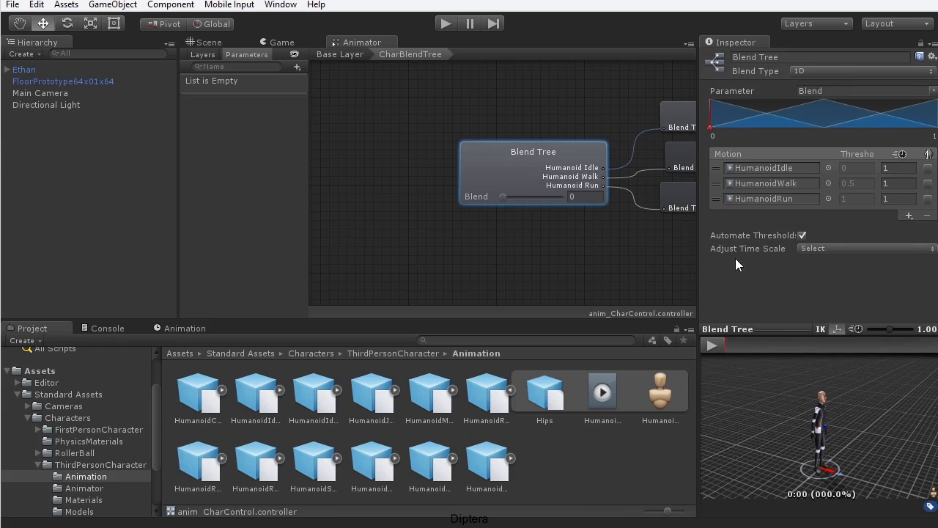
Examine the HumanoidIdle, HumanoidWalk and HumanoidRun motion nodes connected to the blend tree.
middle_drag(597, 226, 457, 227)
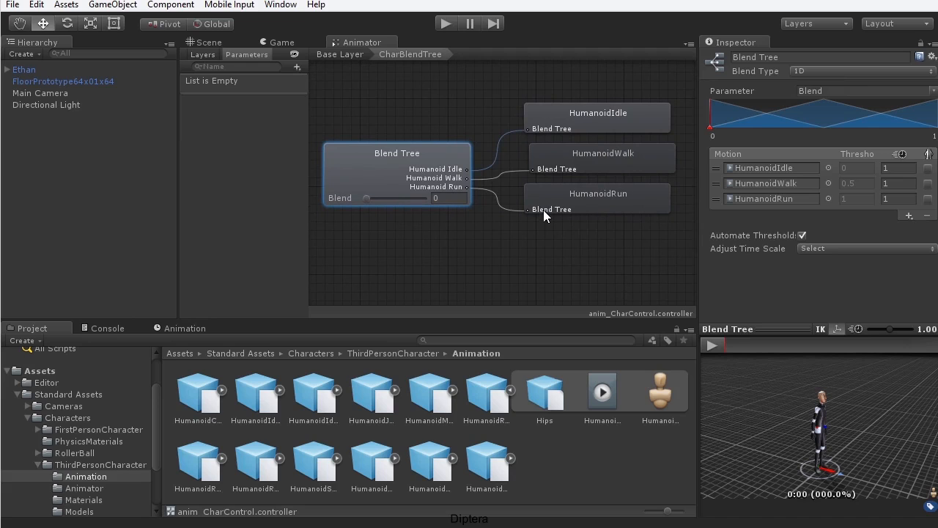
click(622, 113)
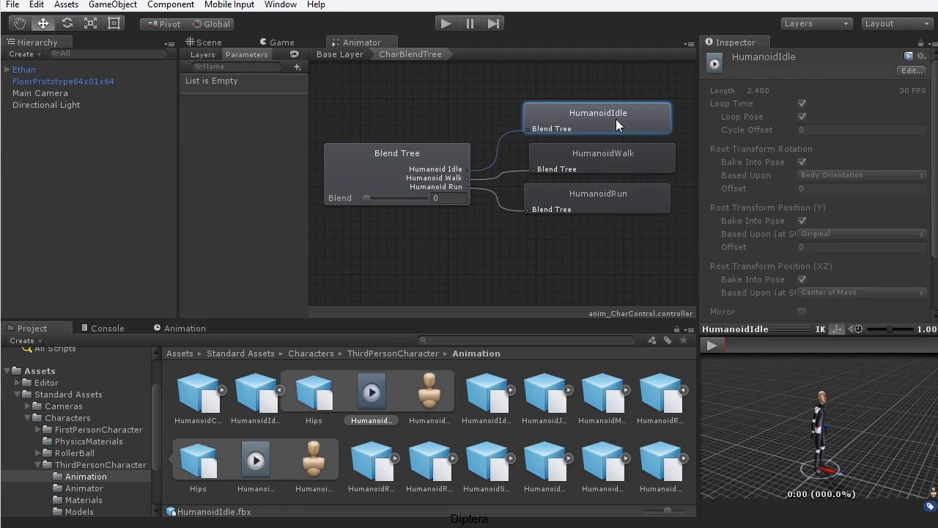
click(605, 153)
click(601, 207)
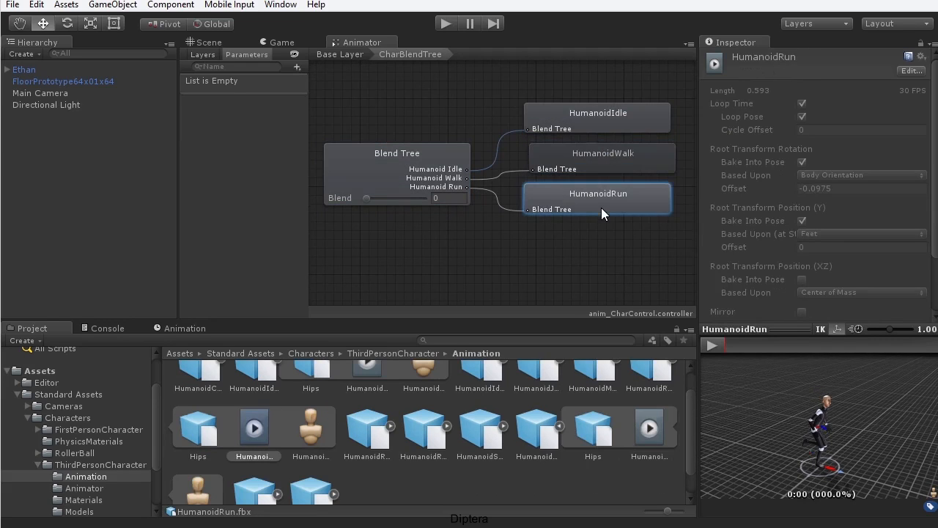
Add a float parameter named MoveForwards and set it as the blend tree's blending parameter.
click(379, 155)
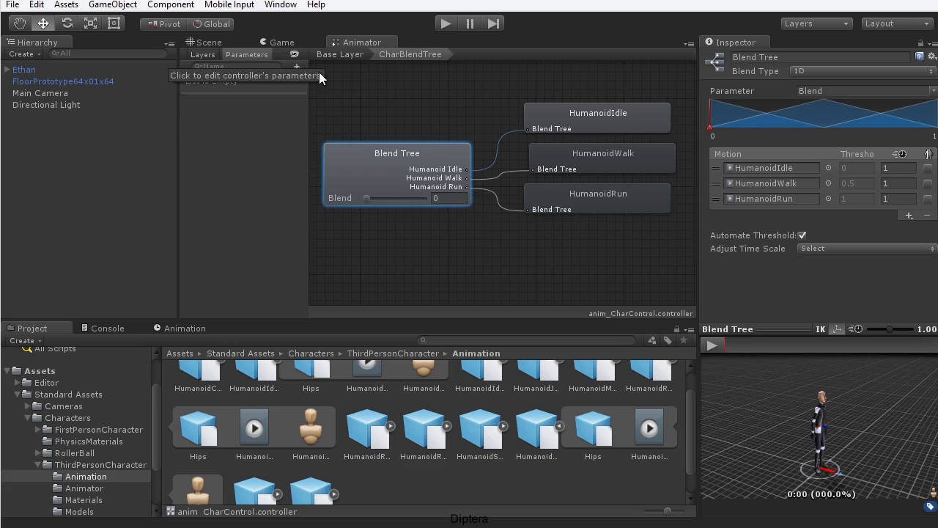
click(297, 66)
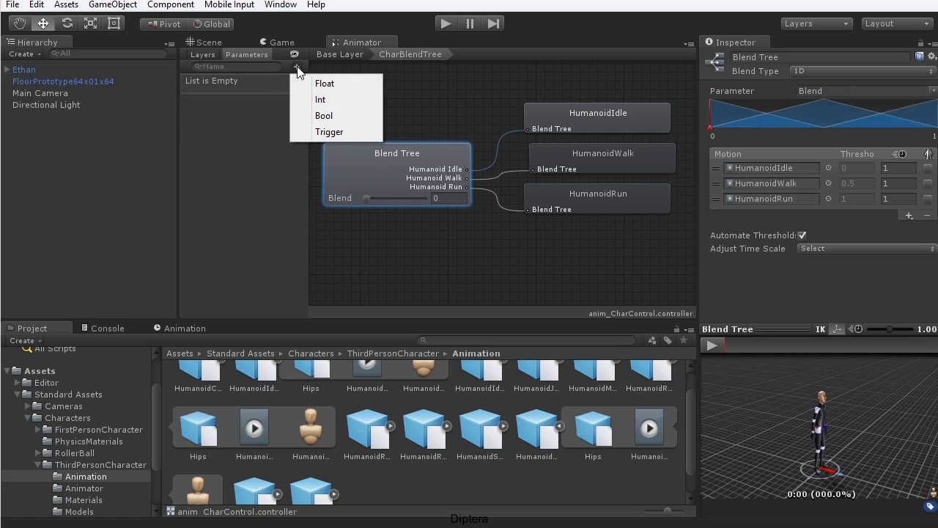
click(367, 87)
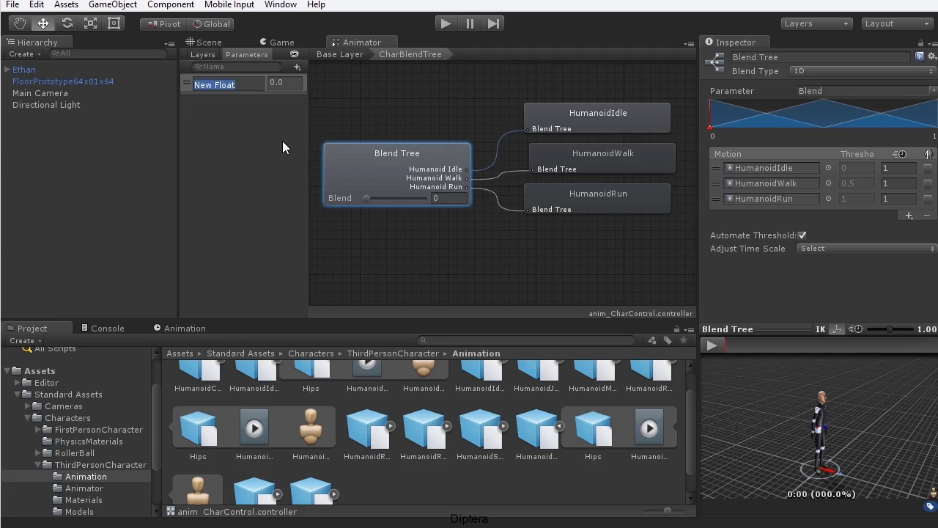
text(MoveForwards)
key(Return)
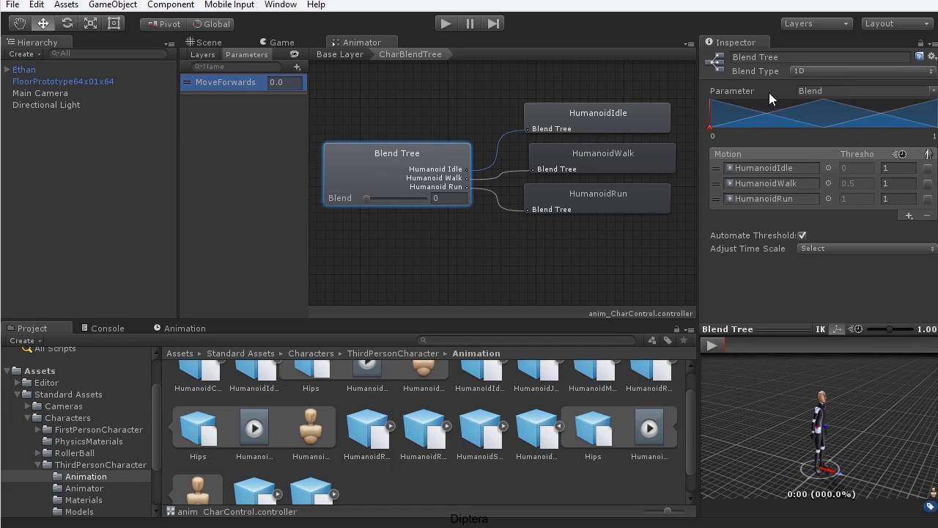
click(935, 93)
click(934, 104)
Play the blend tree preview while varying MoveForwards between about 0 and 1 to examine the idle, walk and run blending.
click(711, 346)
click(713, 344)
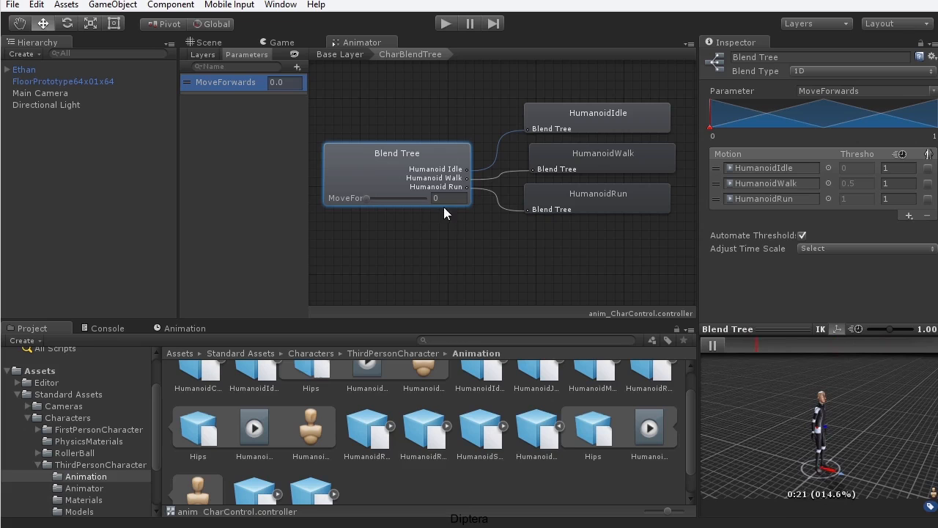
drag(365, 200, 379, 200)
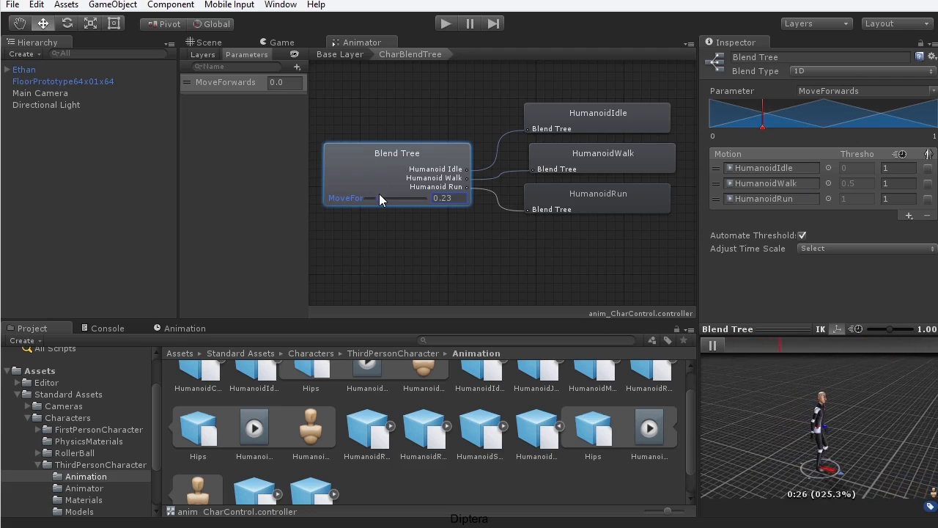
drag(379, 200, 390, 200)
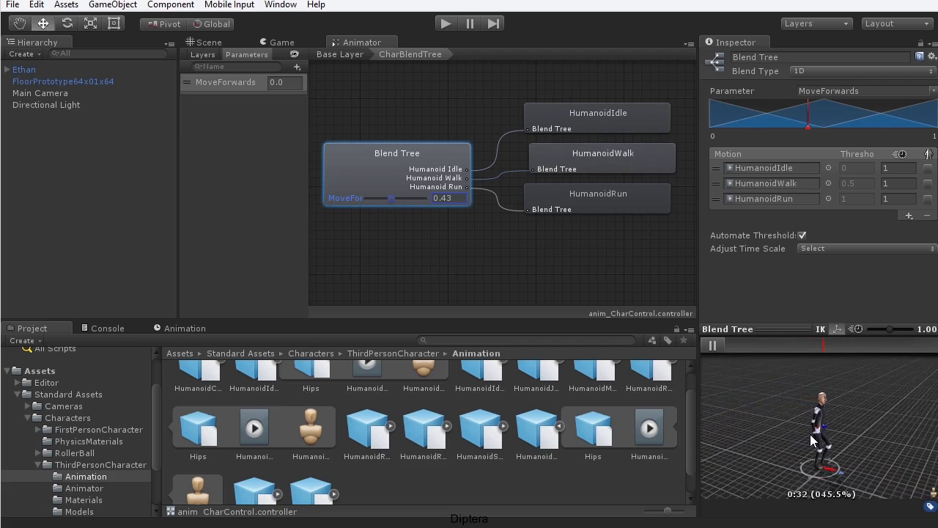
drag(391, 198, 416, 197)
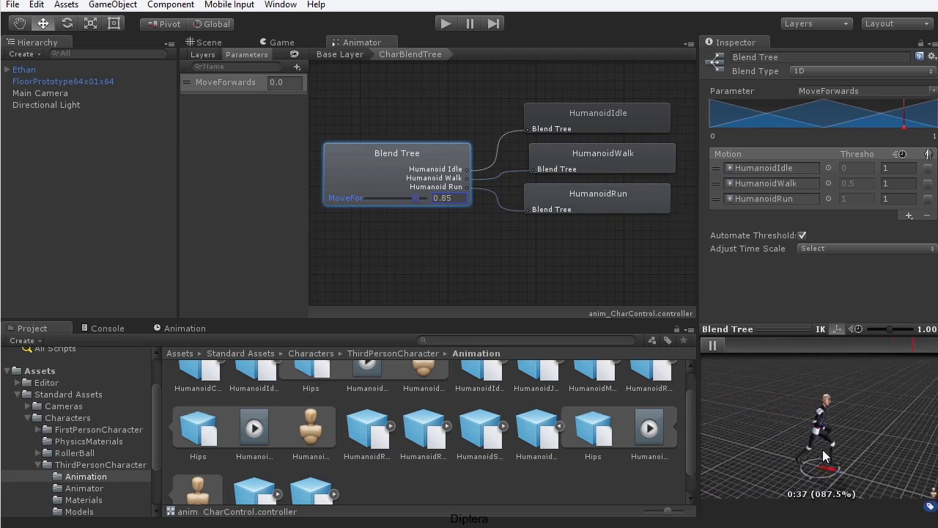
mouse_move(419, 199)
mouse_down()
mouse_move(431, 200)
mouse_move(391, 202)
mouse_up()
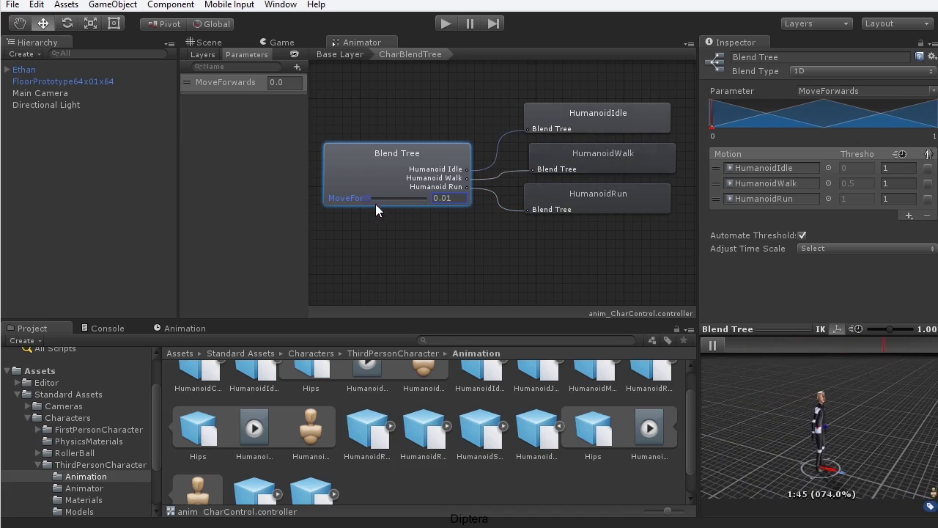
drag(394, 202, 433, 200)
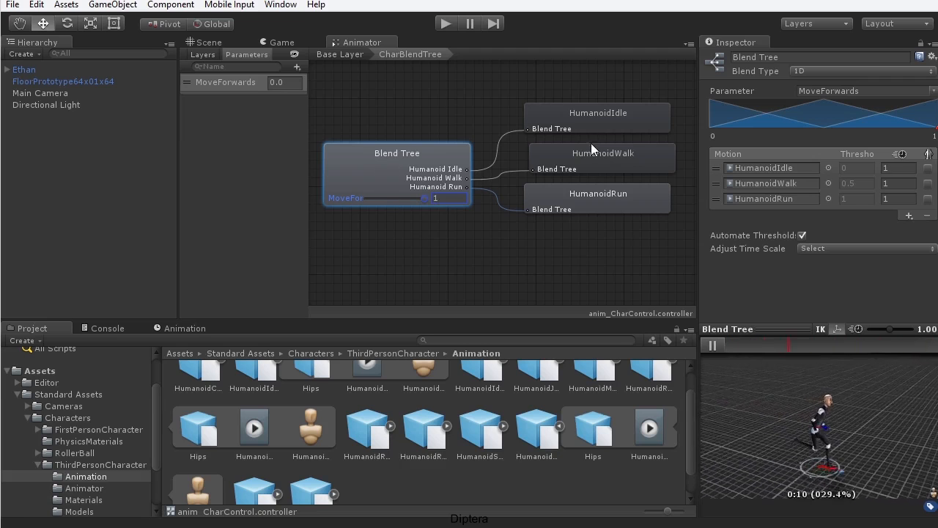
click(712, 345)
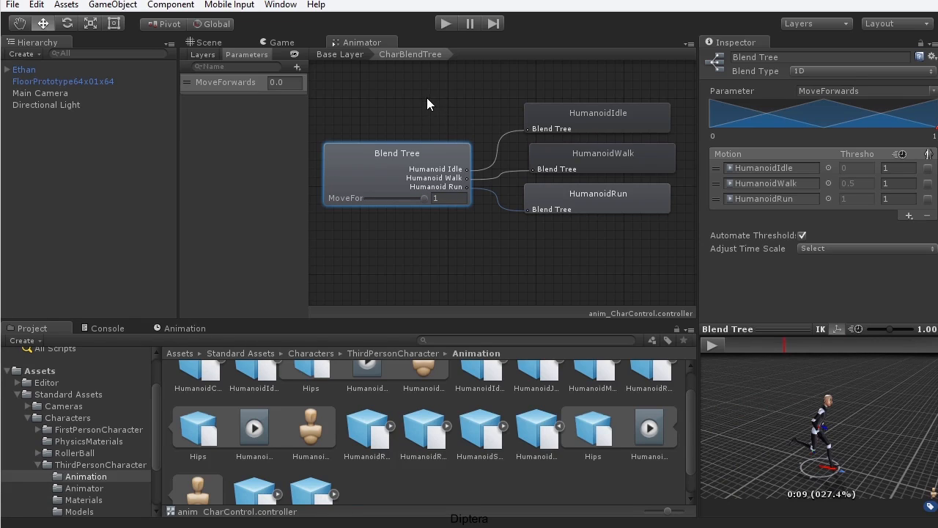
Check CharBlendTree's graph from the Base Layer and return to the Base Layer.
click(339, 55)
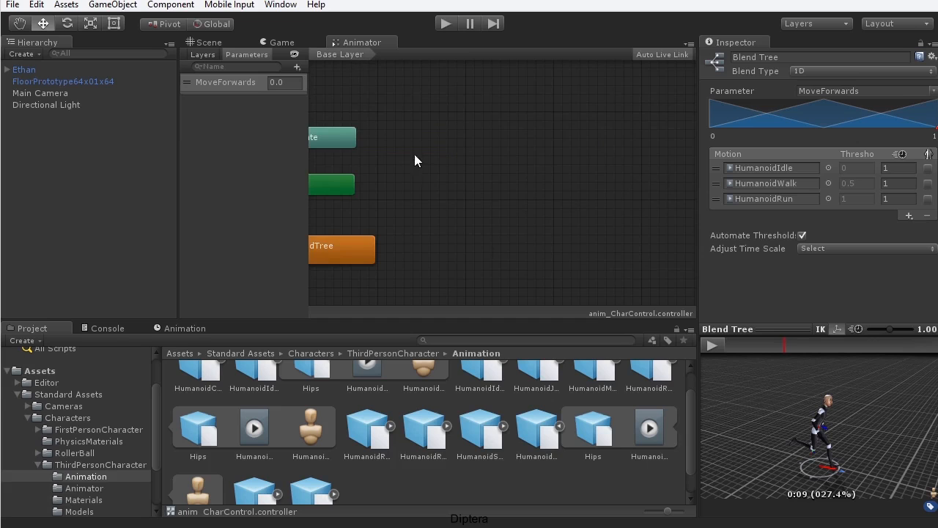
middle_drag(415, 155, 535, 148)
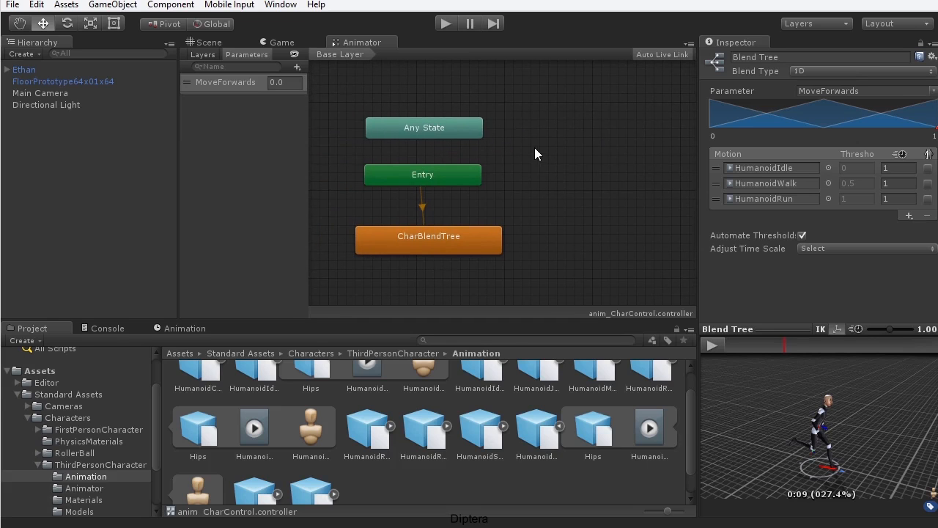
double_click(423, 235)
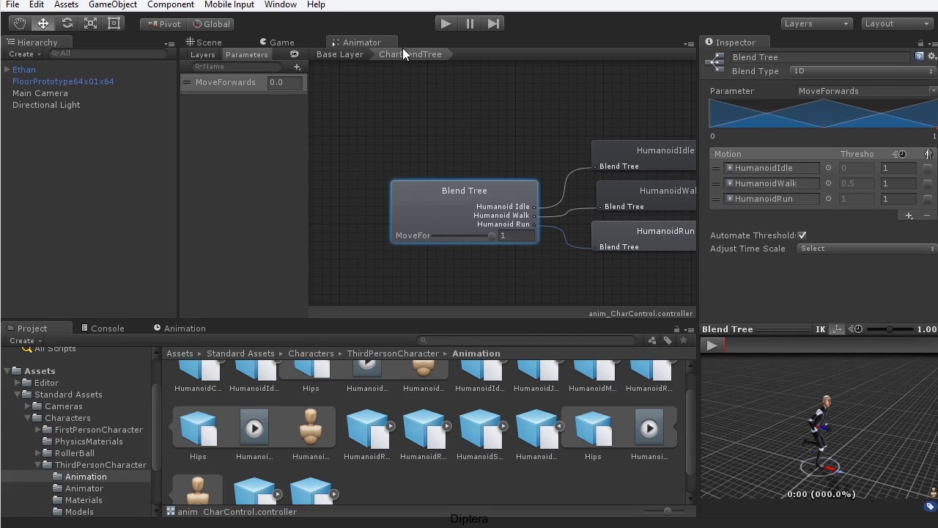
click(341, 53)
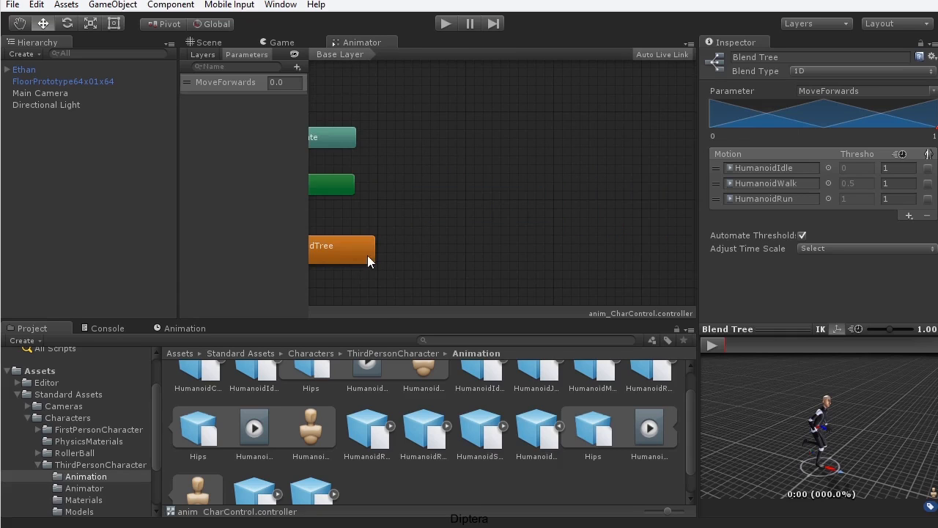
middle_drag(424, 246, 554, 229)
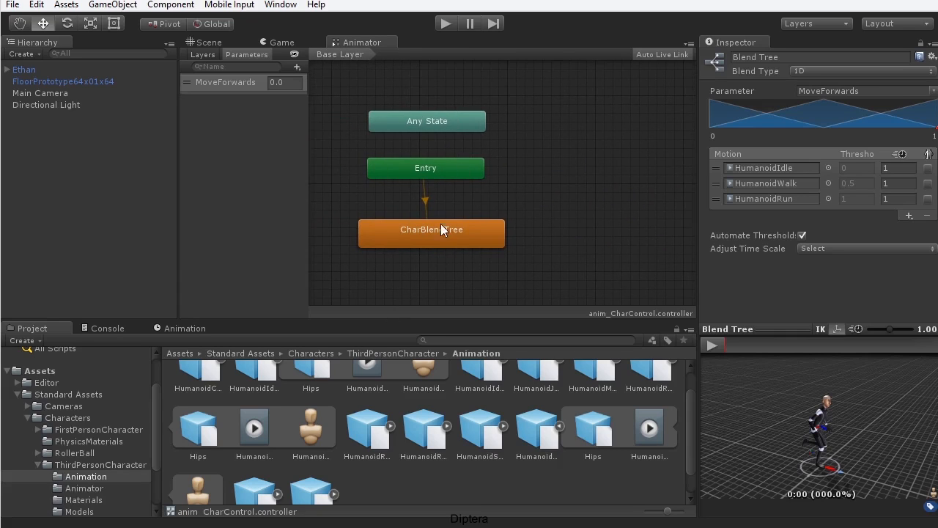
middle_drag(543, 199, 571, 190)
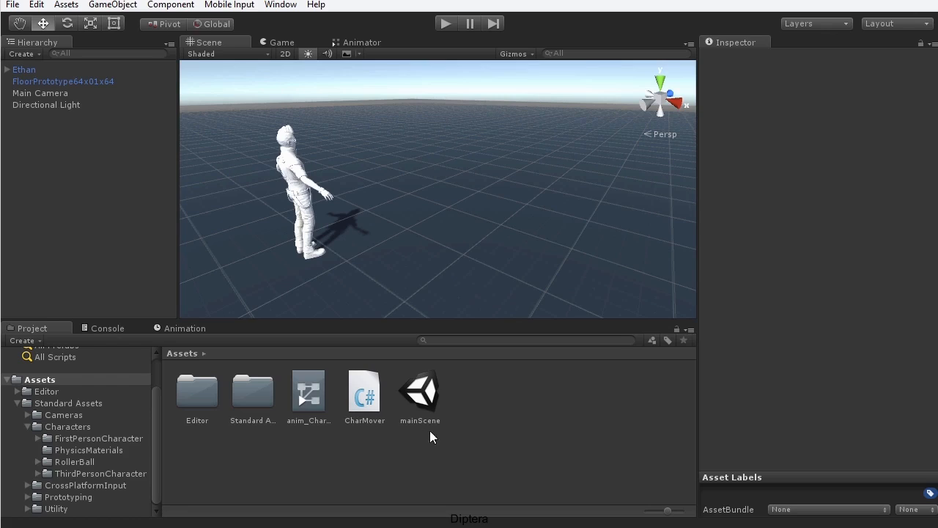
Attach the CharMover script to Ethan and set its Move Speed to 50.
click(372, 419)
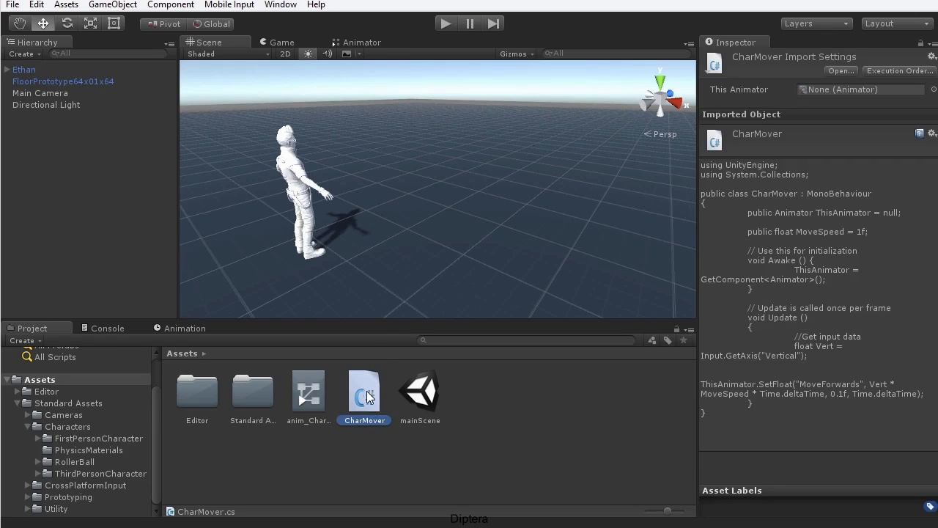
drag(366, 402, 40, 70)
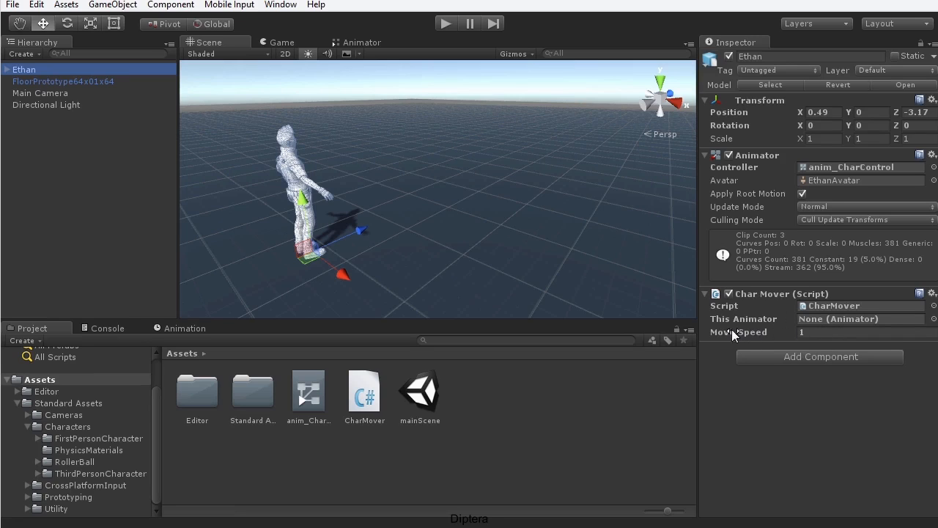
click(836, 332)
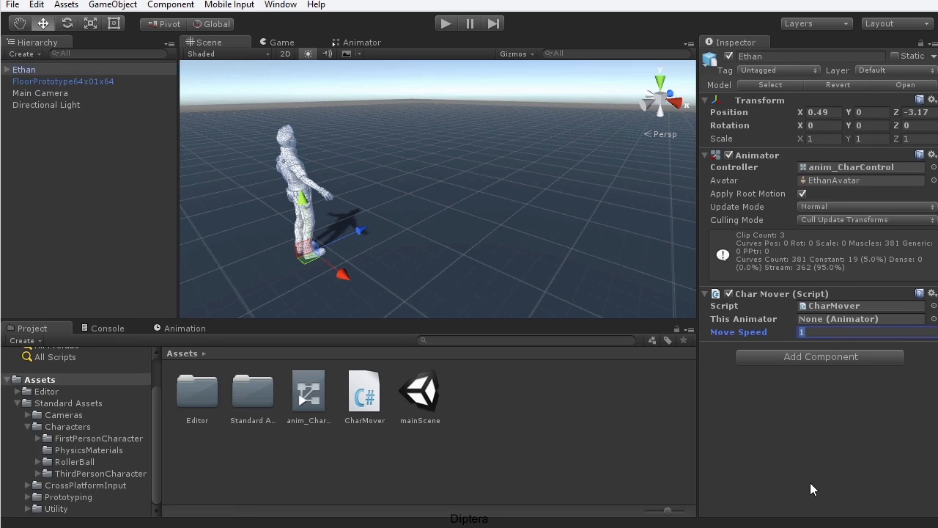
text(50)
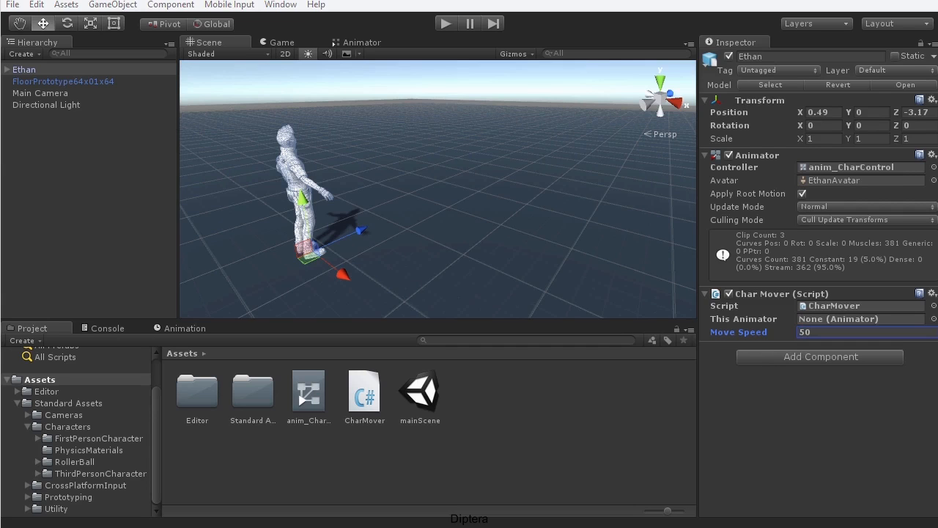
Open CharMover.cs in MonoDevelop and examine its Update function, especially the line reading the Vertical input axis.
drag(0, 78, 482, 26)
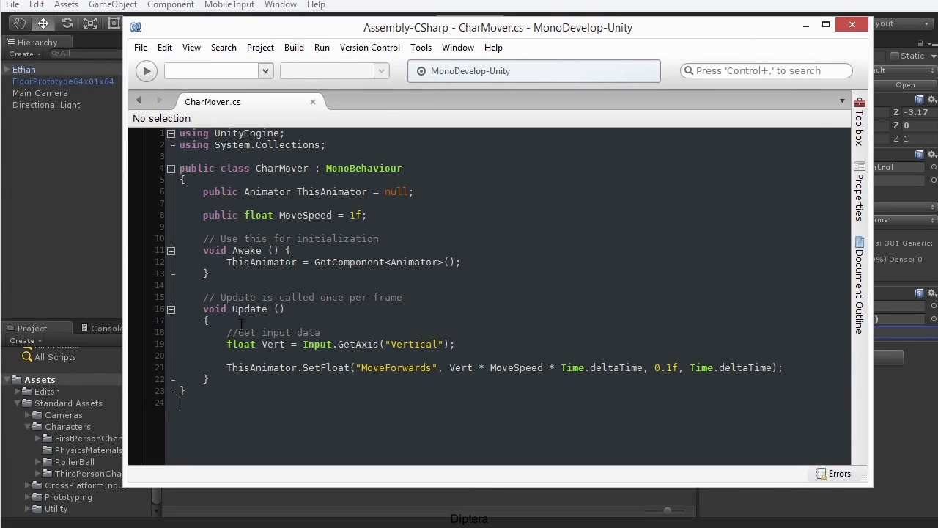
drag(201, 309, 288, 388)
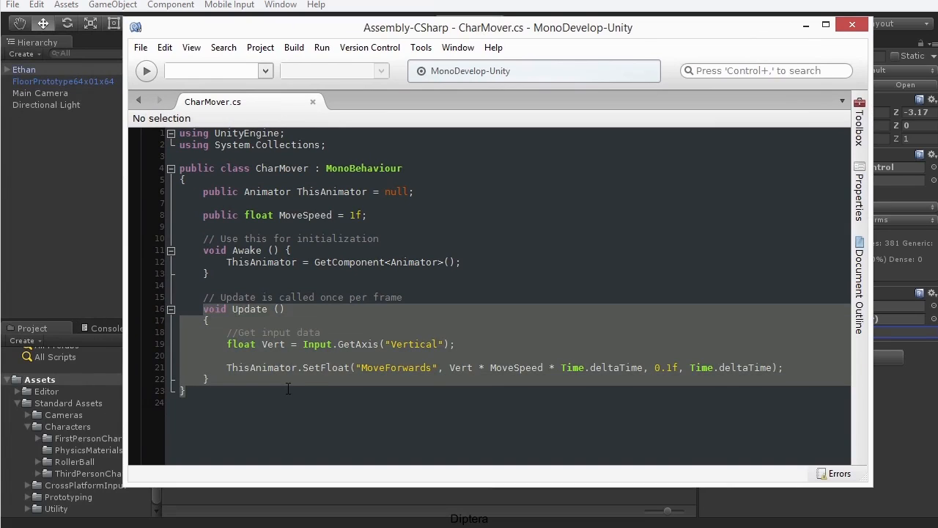
click(304, 390)
drag(471, 342, 227, 344)
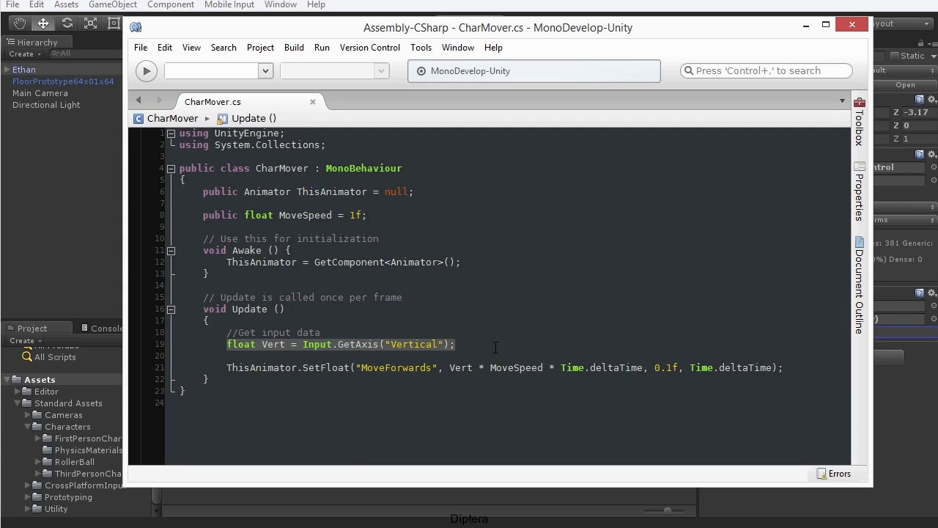
double_click(400, 344)
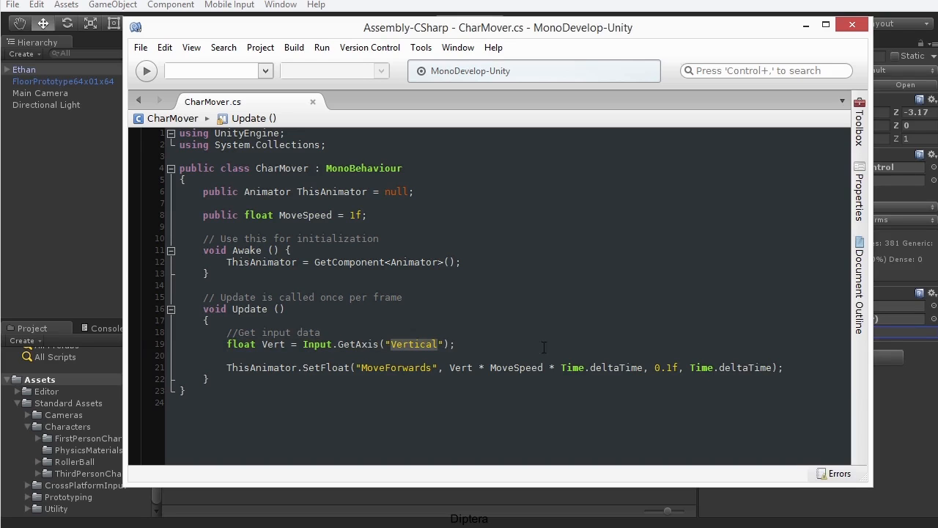
click(517, 346)
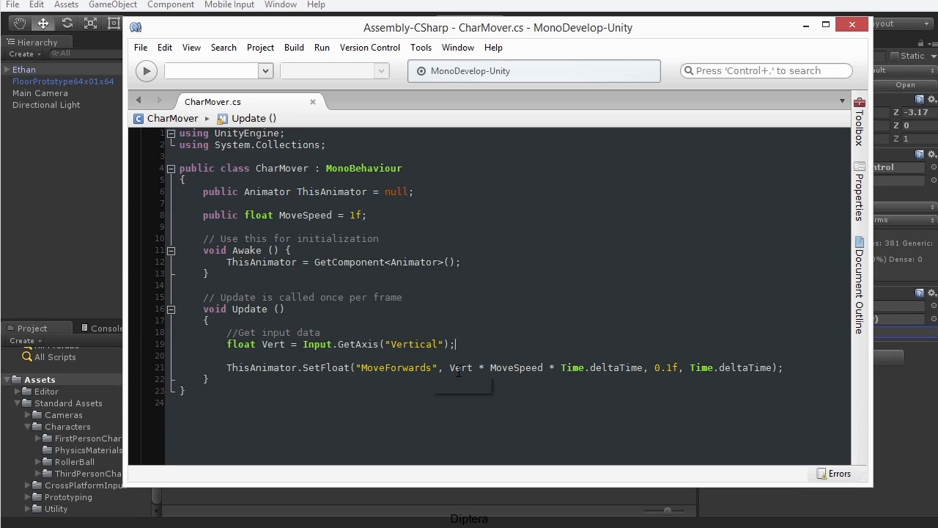
Examine the SetFloat call in CharMover's Update function and compare its "MoveForwards" name with the parameter in Ethan's Animator graph.
click(226, 367)
drag(226, 367, 297, 368)
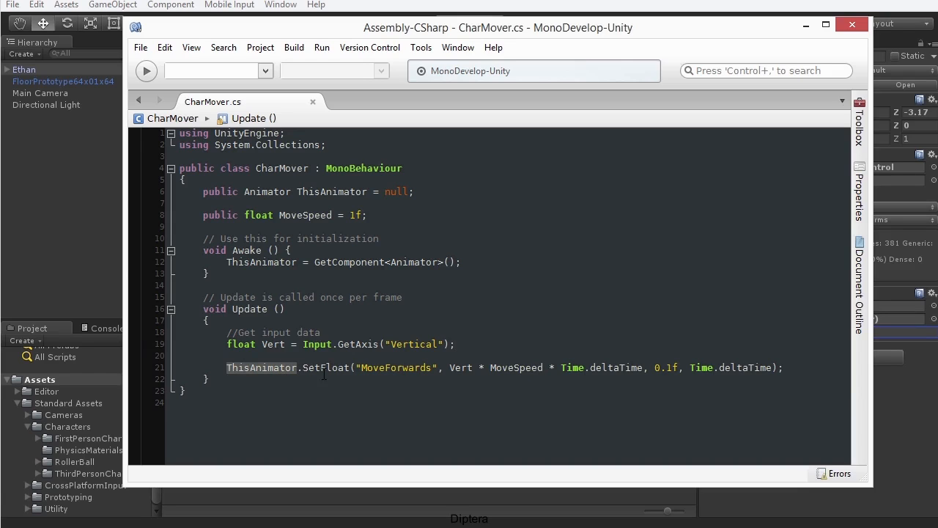
double_click(388, 367)
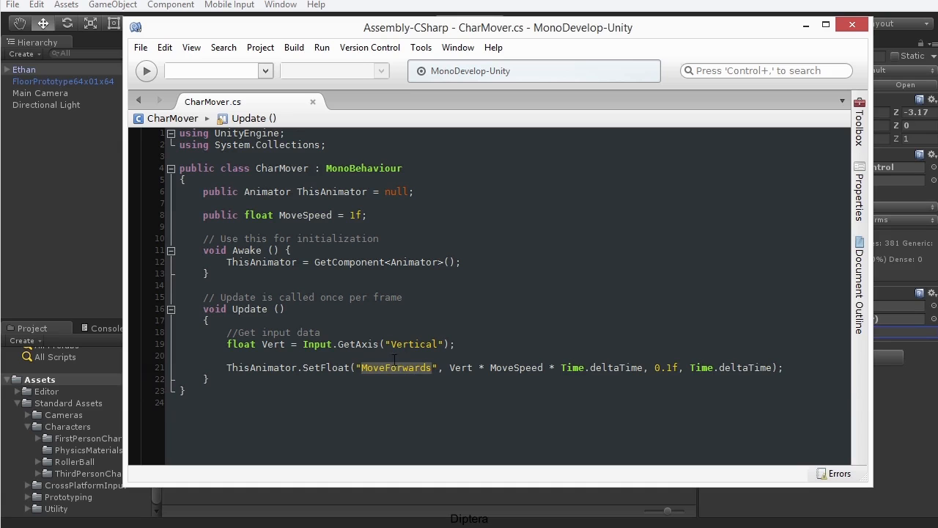
drag(599, 35, 0, 65)
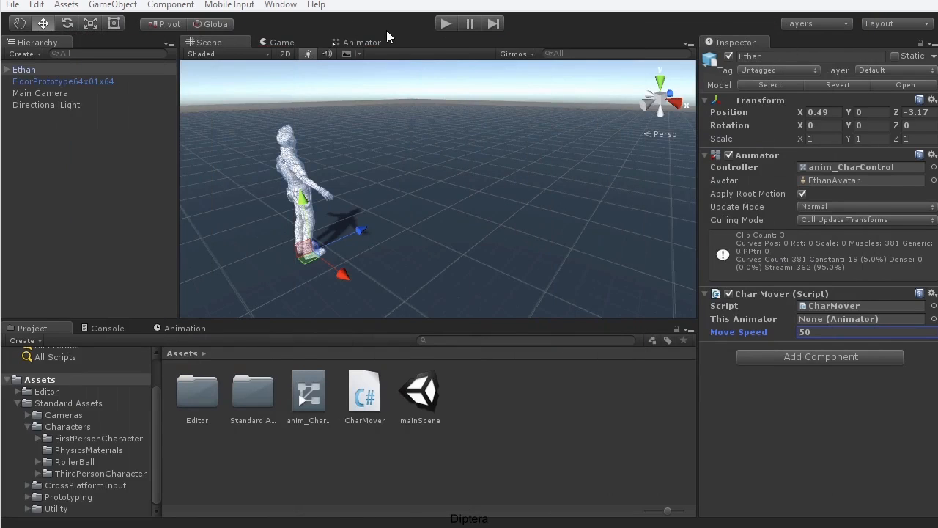
click(361, 41)
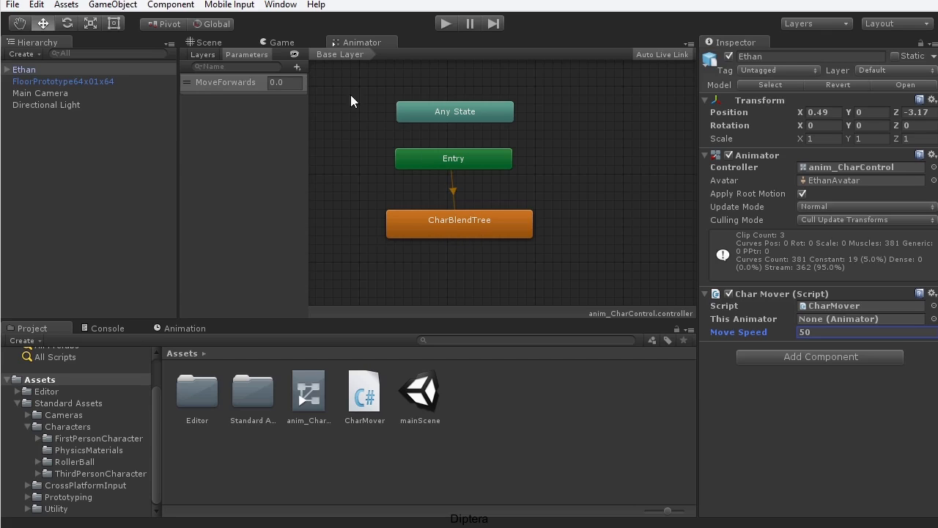
click(214, 43)
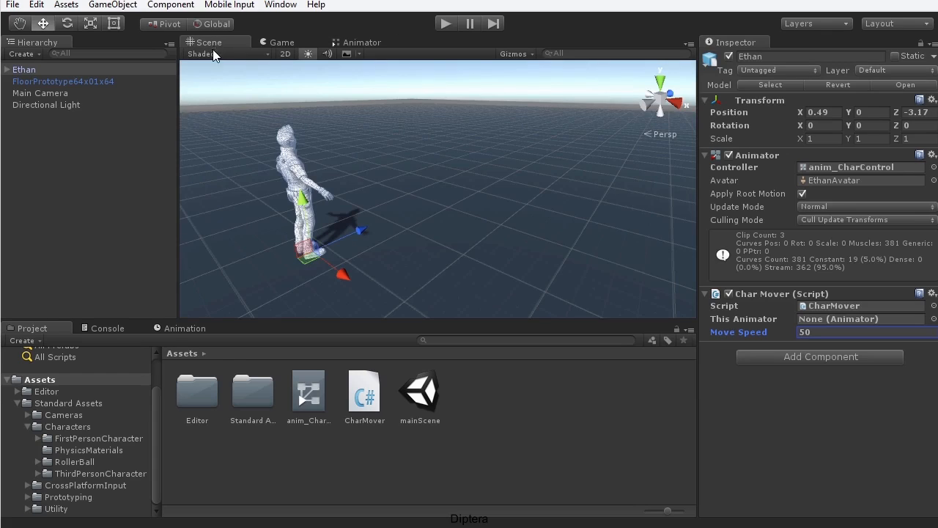
Examine the SetFloat arguments in CharMover.cs, from the parameter name to the Vert * MoveSpeed * Time.deltaTime value, and return to the Unity scene.
drag(0, 27, 664, 34)
click(302, 367)
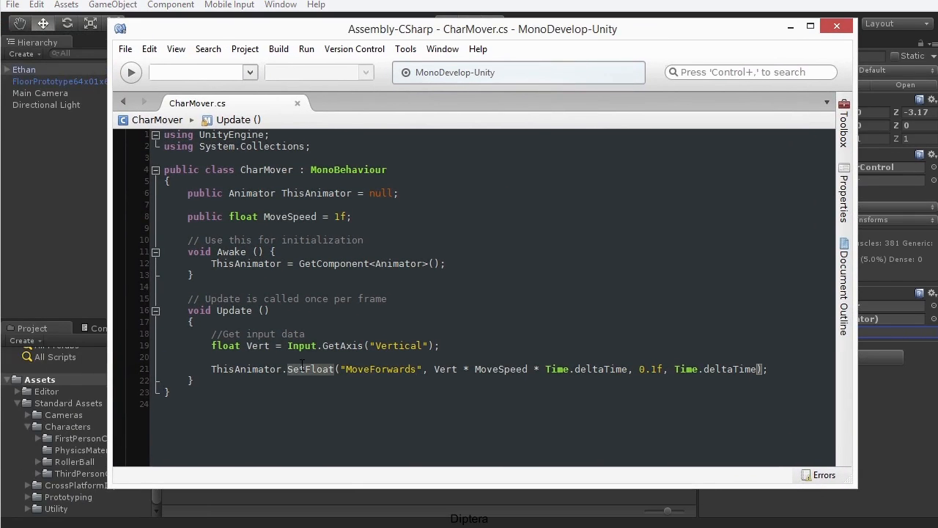
click(384, 368)
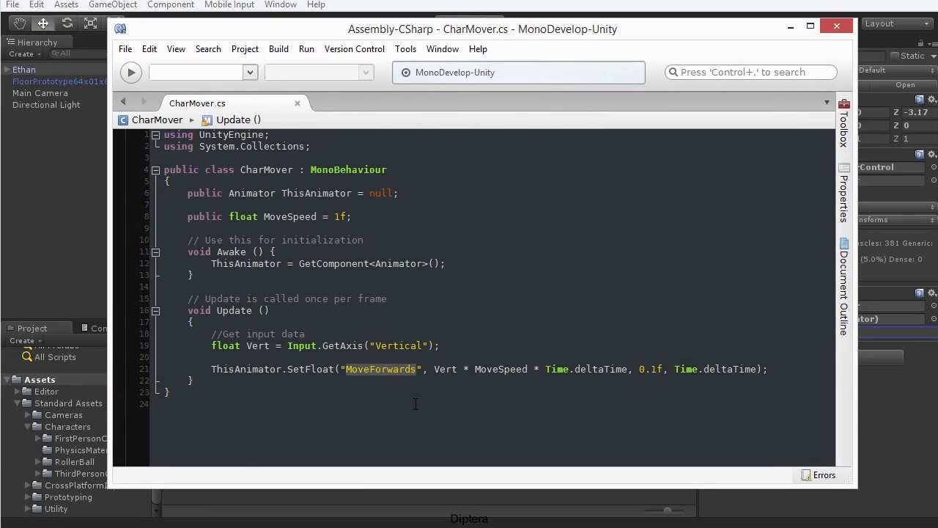
drag(435, 367, 629, 367)
click(789, 372)
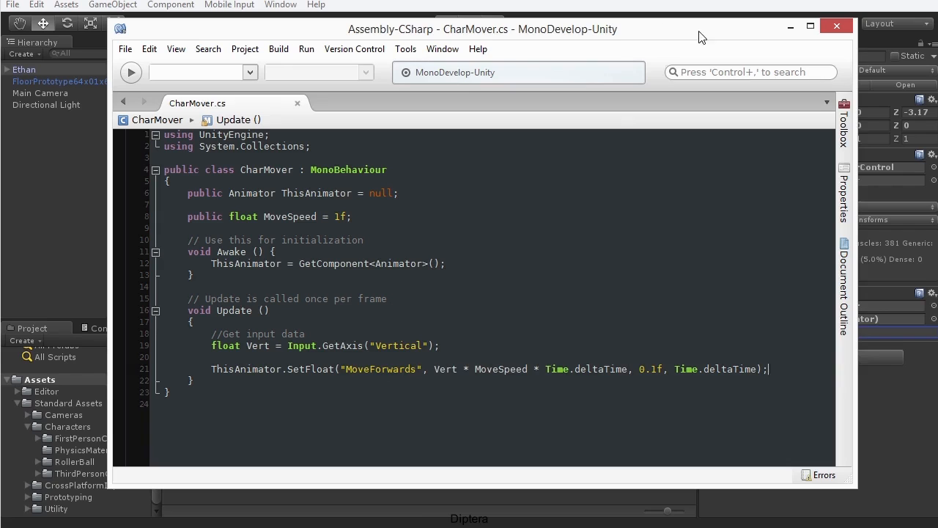
click(790, 26)
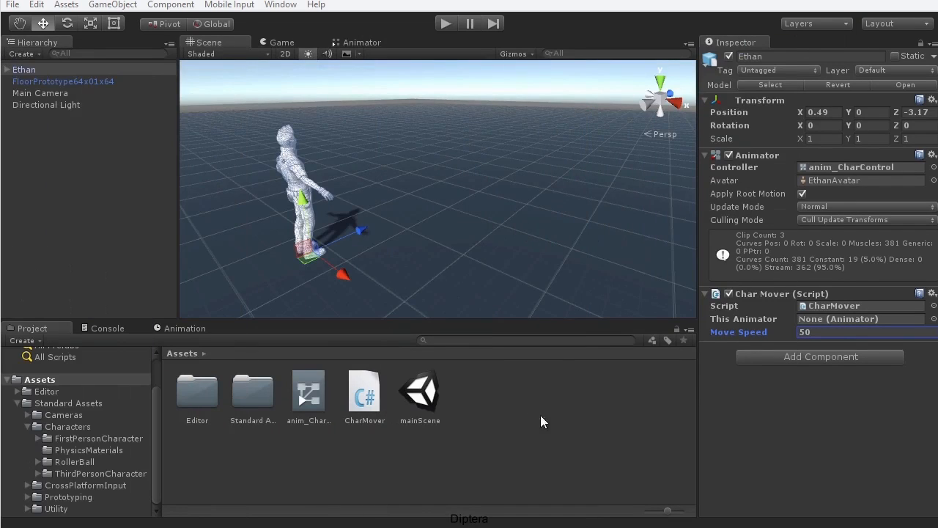
Play the scene, move Ethan forwards to test his movement, and stop playback.
click(30, 69)
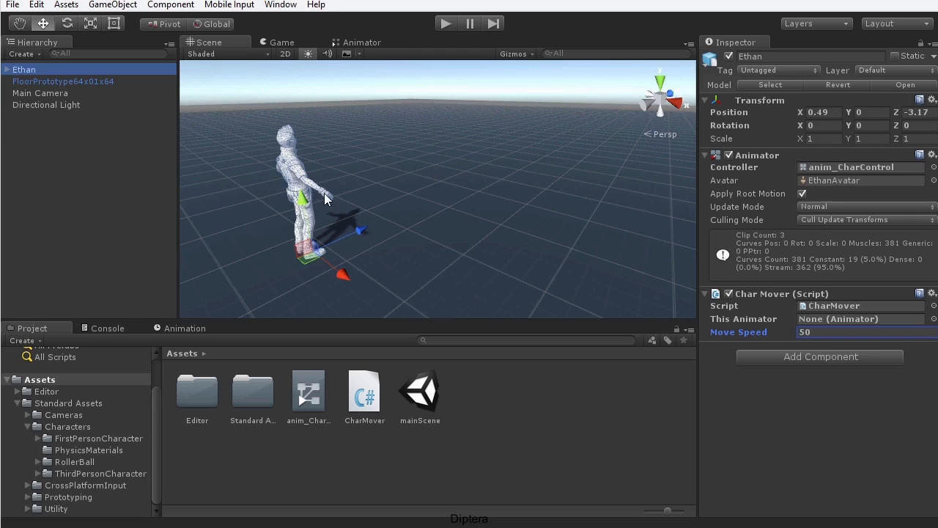
click(447, 68)
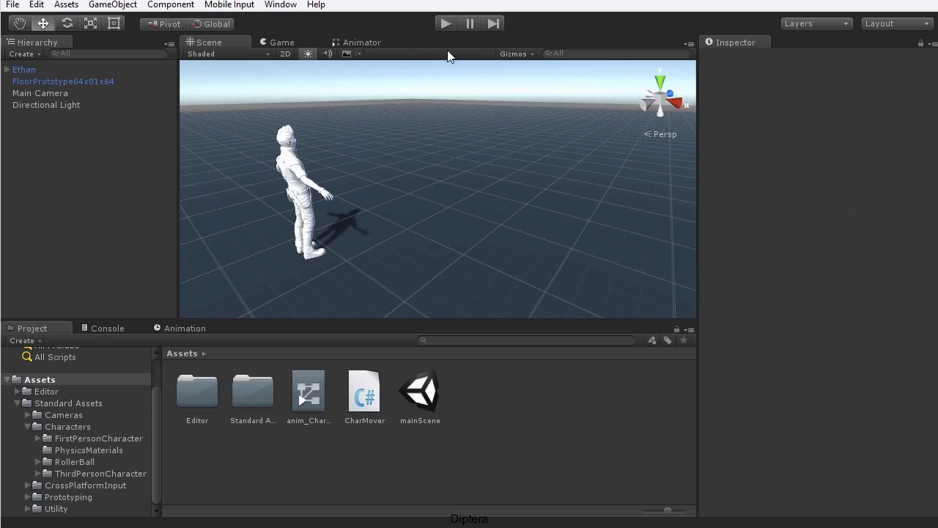
click(448, 23)
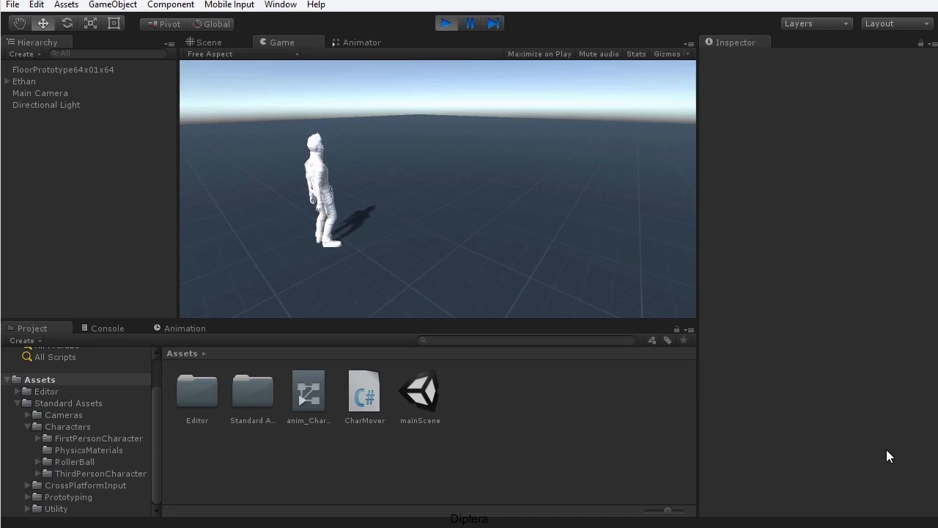
key(w)
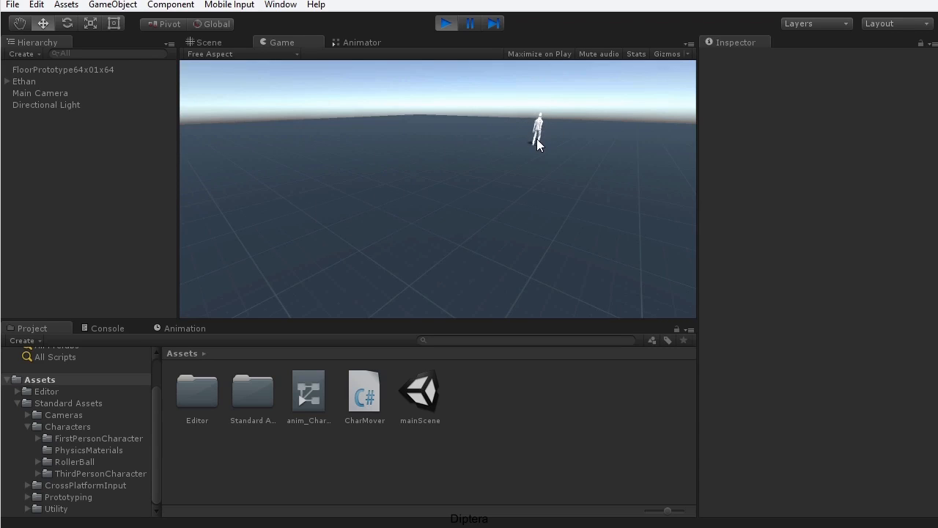
click(446, 24)
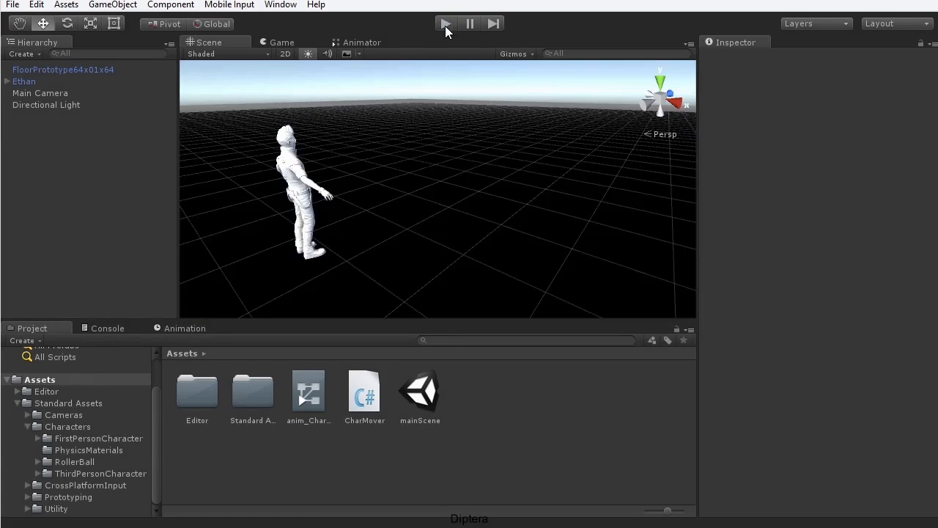
With Ethan selected, dock the Animator view beside the Game view and resize the panes so both the character and state graph are visible.
click(28, 82)
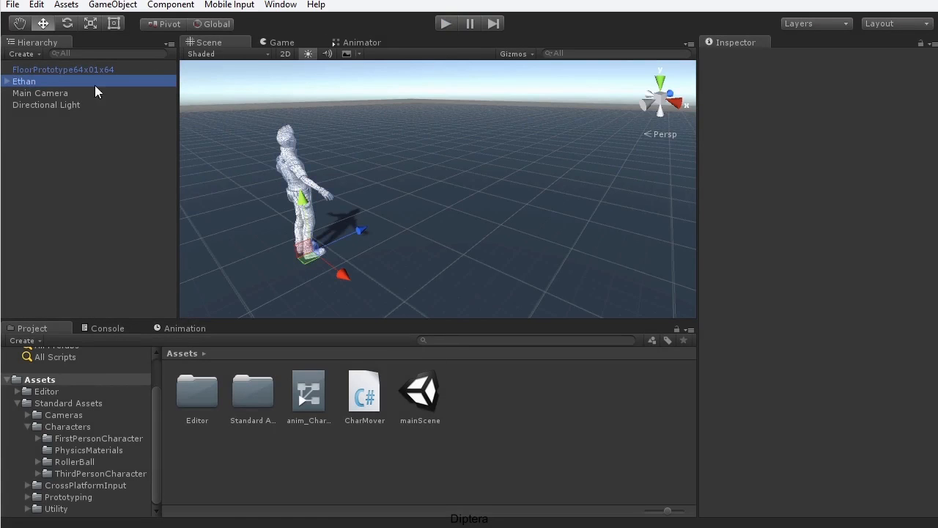
drag(369, 40, 579, 157)
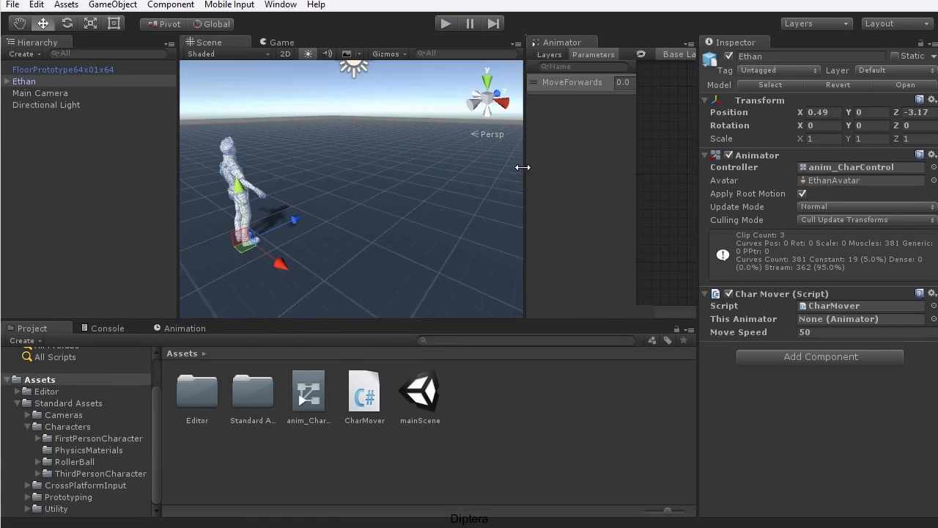
drag(522, 167, 390, 168)
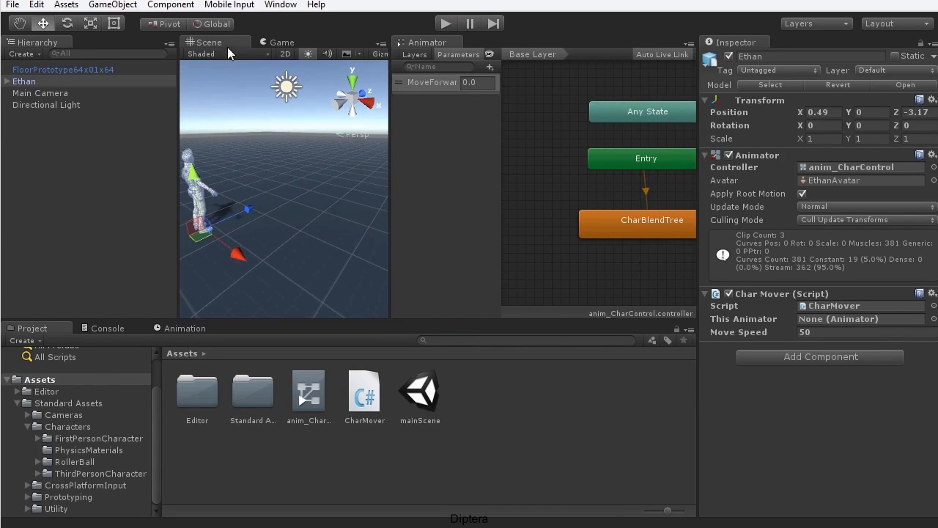
click(280, 42)
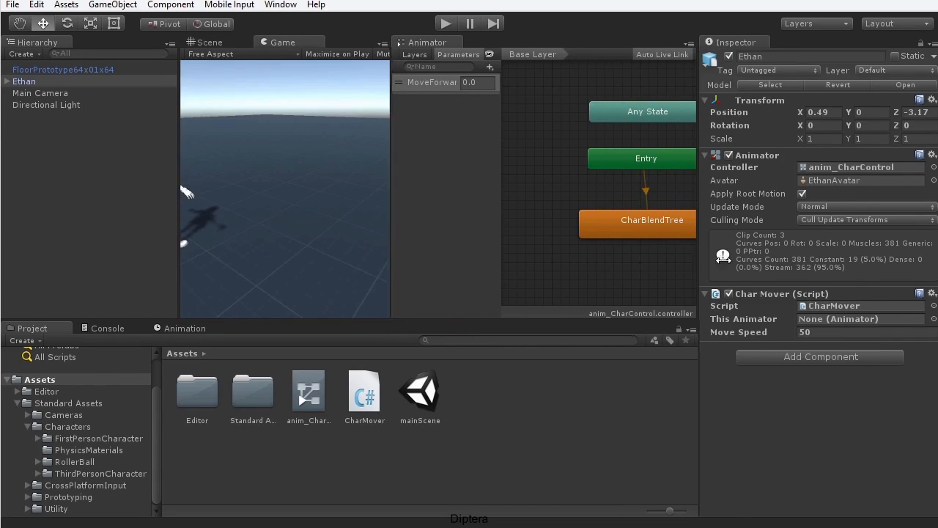
drag(723, 256, 740, 256)
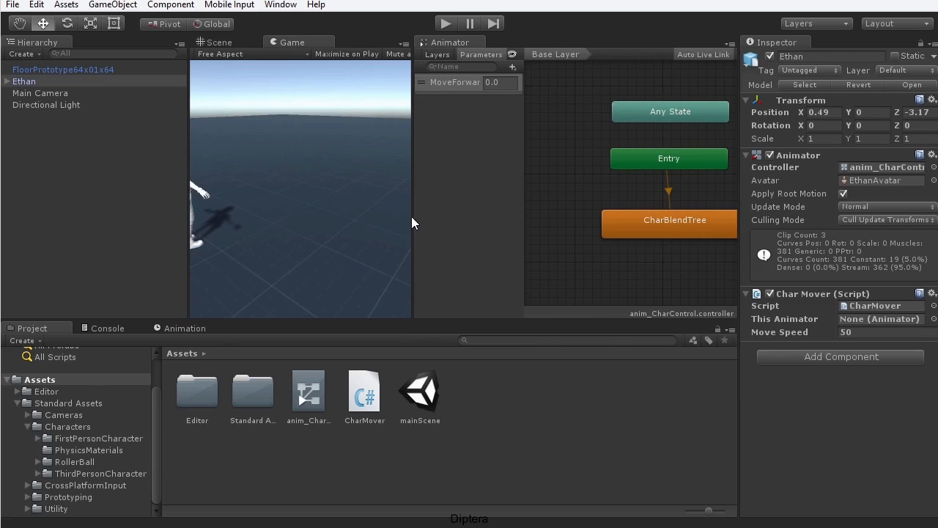
drag(187, 292, 147, 289)
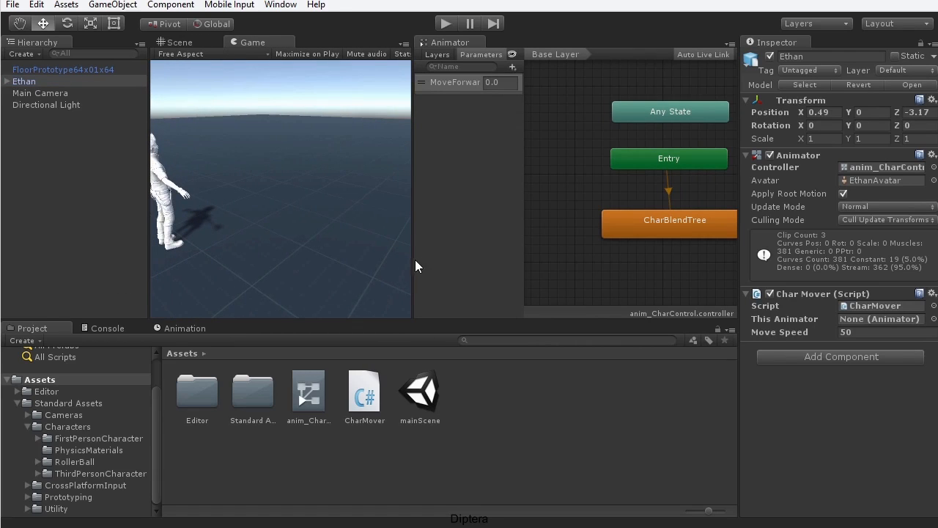
mouse_move(414, 262)
mouse_down()
mouse_move(431, 264)
mouse_move(414, 265)
mouse_up()
middle_drag(645, 261, 604, 265)
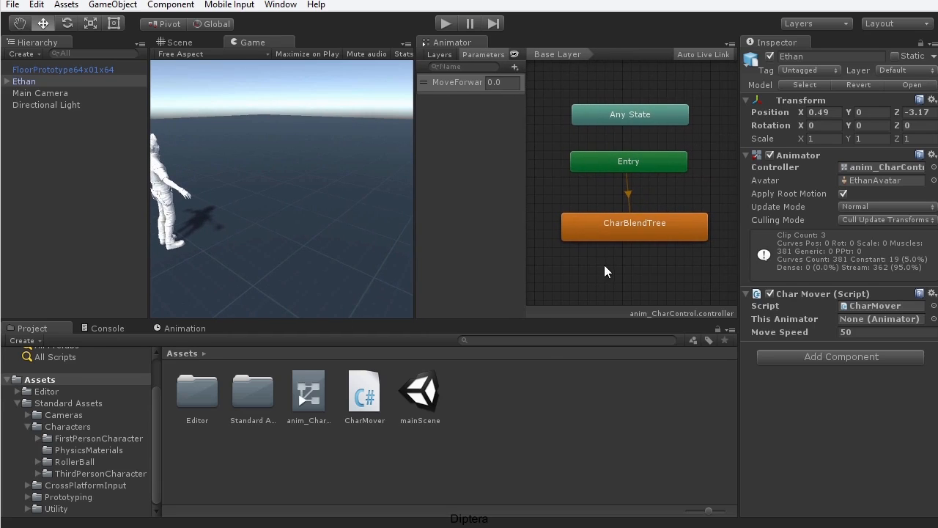
Play the scene, open CharBlendTree's graph, and move Ethan forwards to watch how MoveForwards responds.
click(443, 25)
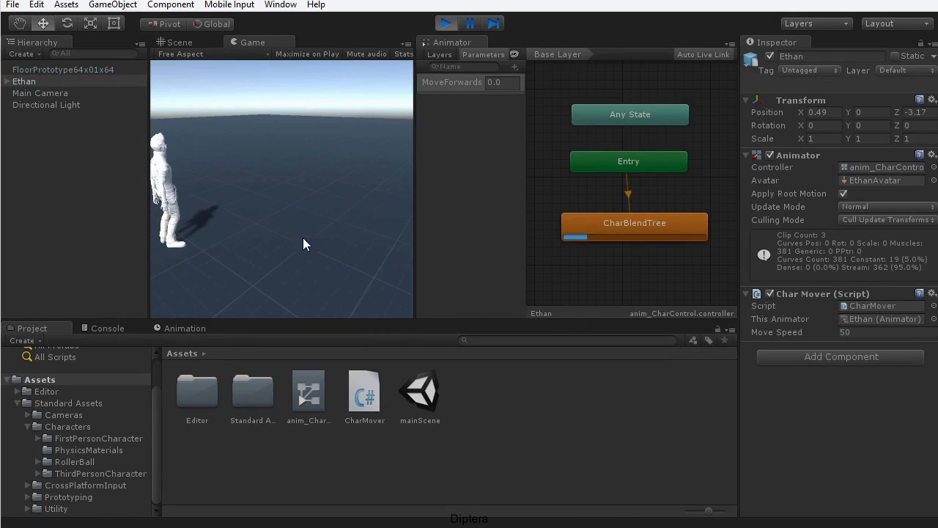
double_click(636, 223)
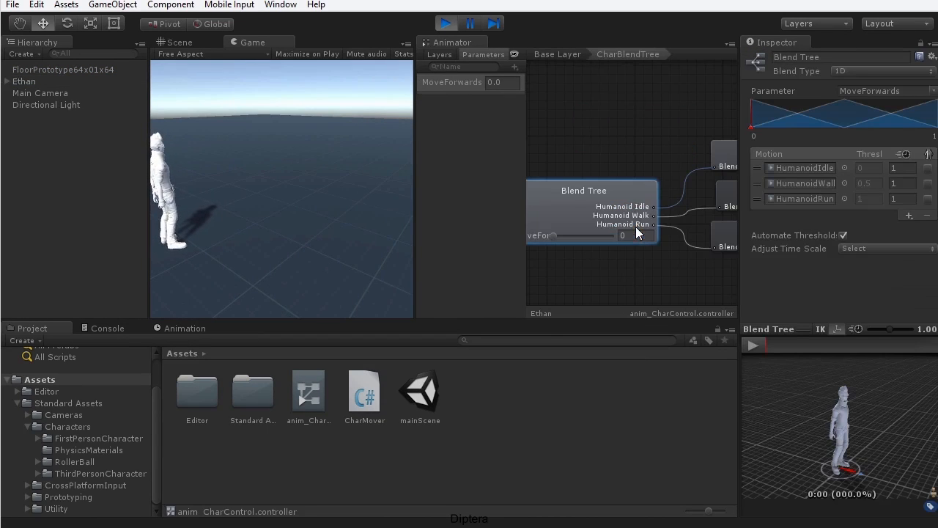
middle_drag(681, 274, 640, 285)
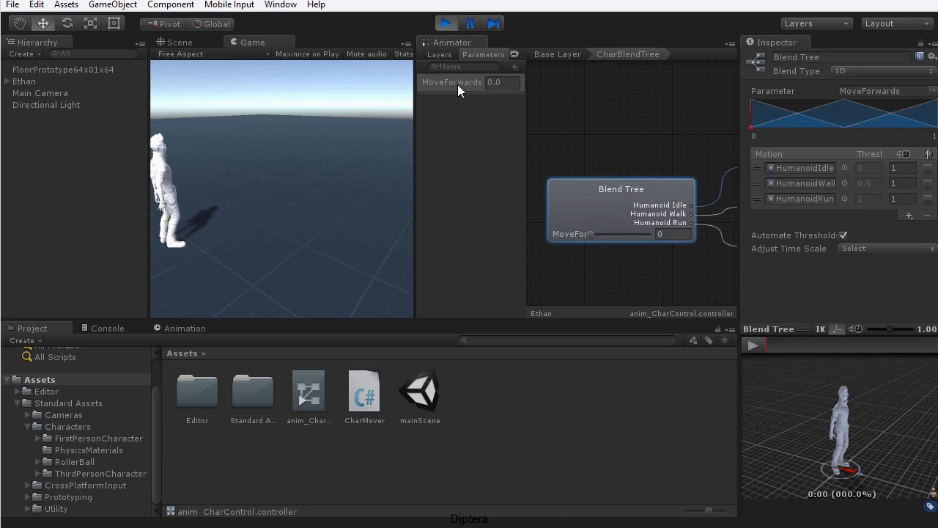
key(w)
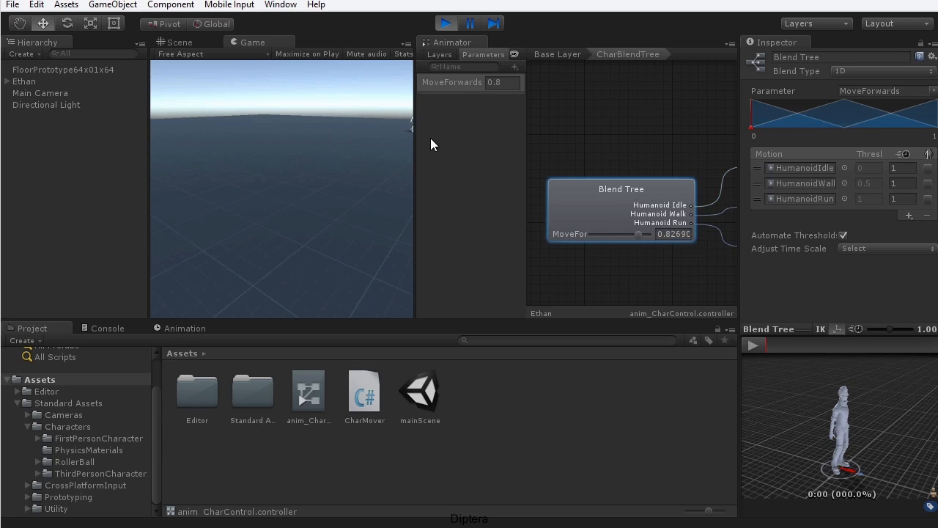
Stop playback, dock the Animator view back alongside the Scene and Game views, and show the Game view.
click(446, 25)
drag(448, 42, 313, 41)
click(236, 43)
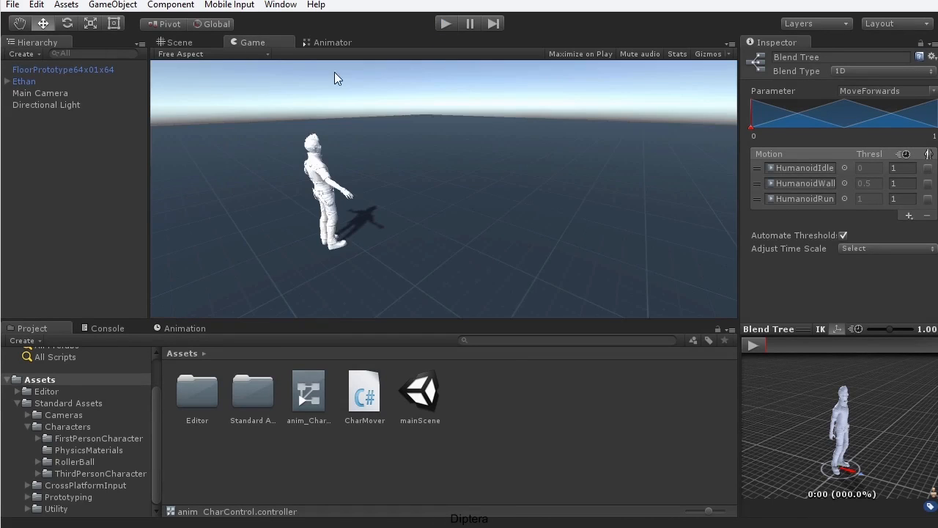
Play the scene in the widened Game view, move Ethan forwards into the distance, and stop playback.
click(454, 25)
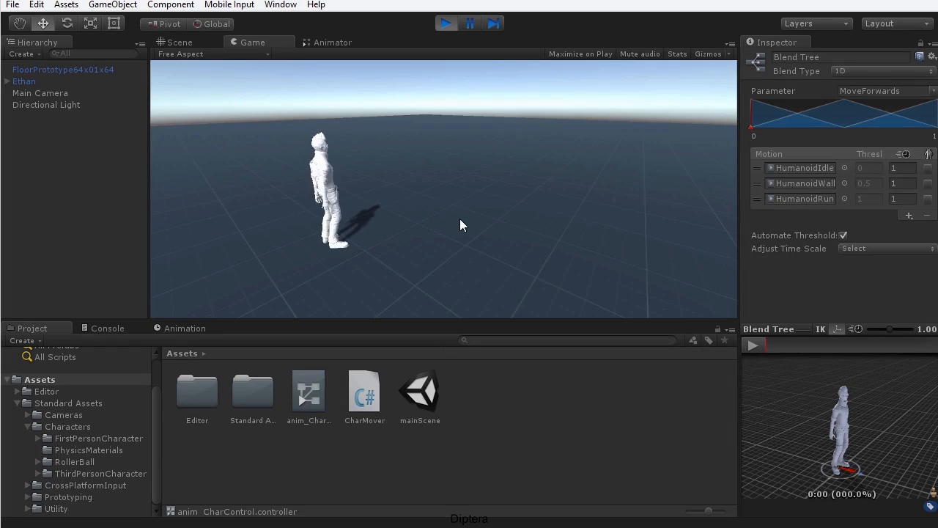
key(w)
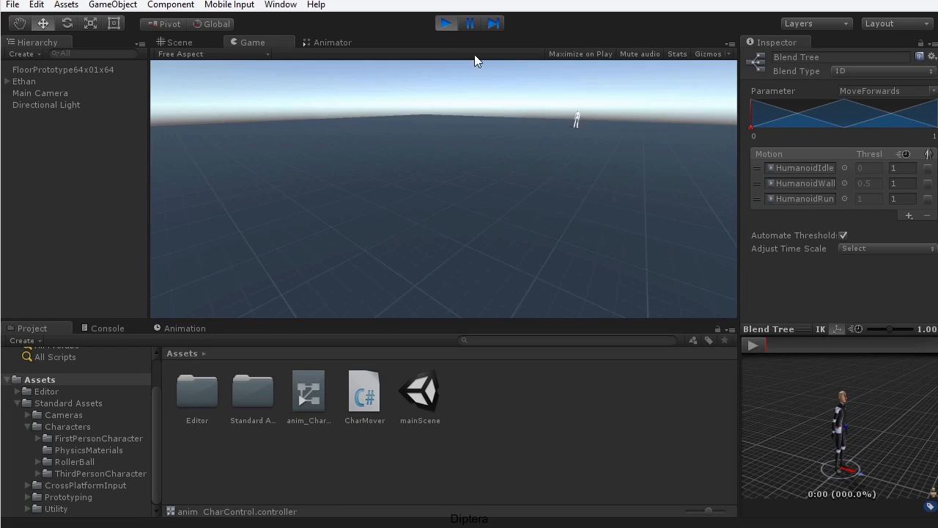
click(447, 24)
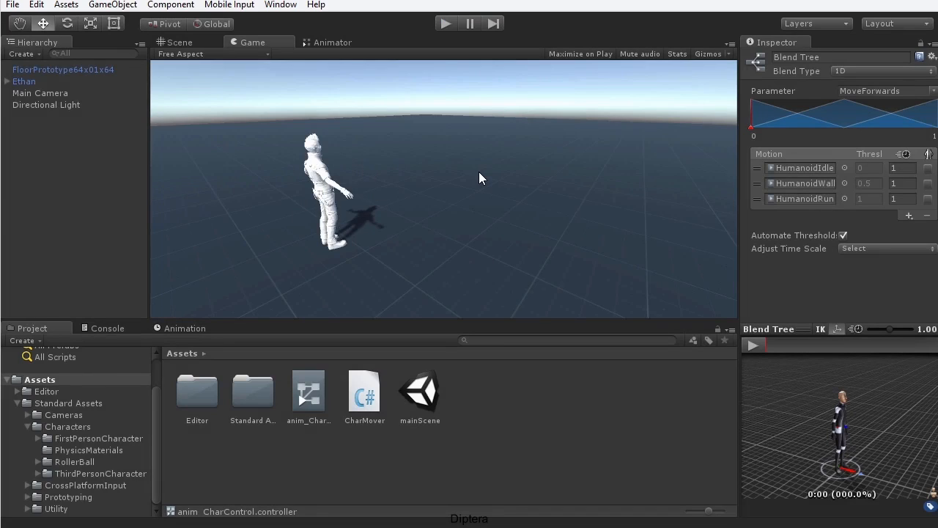
Inspect Ethan's Apply Root Motion setting, play the scene with it enabled to watch his position change, and stop playback.
click(29, 81)
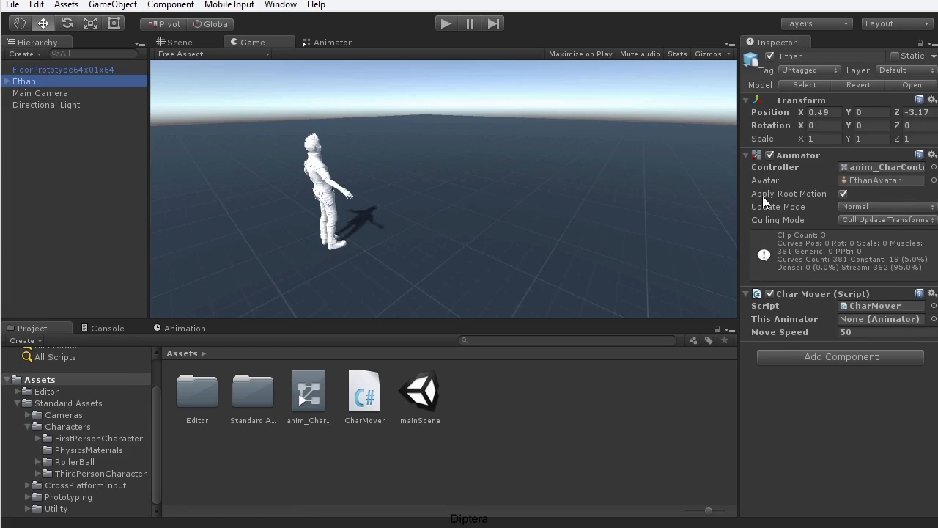
mouse_move(762, 195)
click(454, 24)
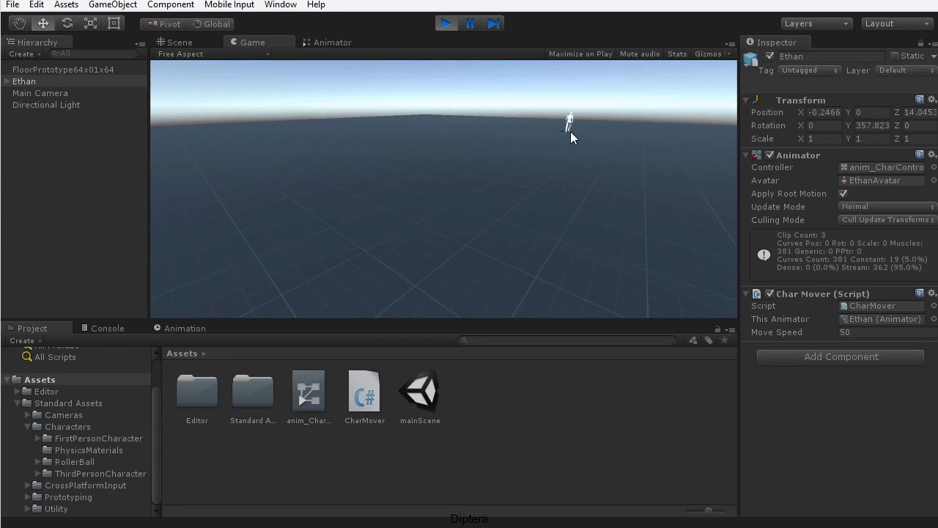
click(446, 24)
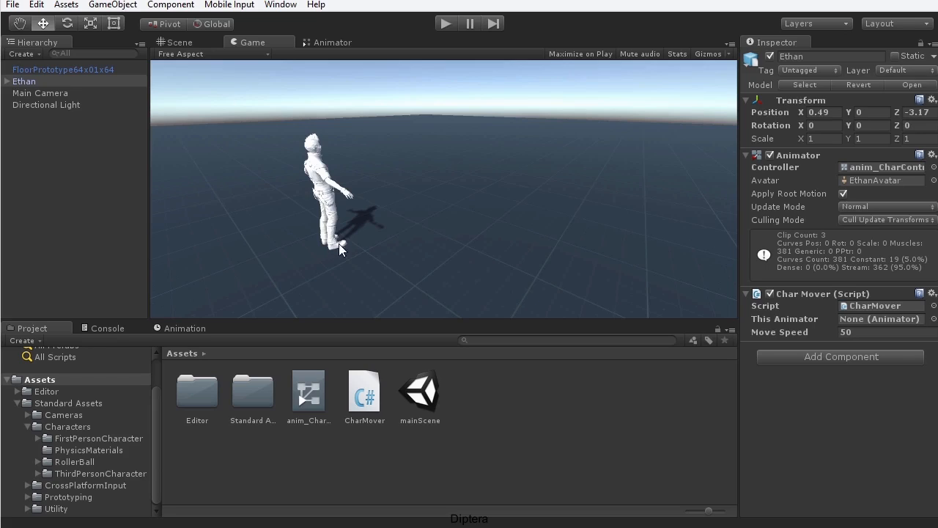
Disable Apply Root Motion on Ethan's Animator, test his forward movement in play mode, and stop playback.
click(843, 194)
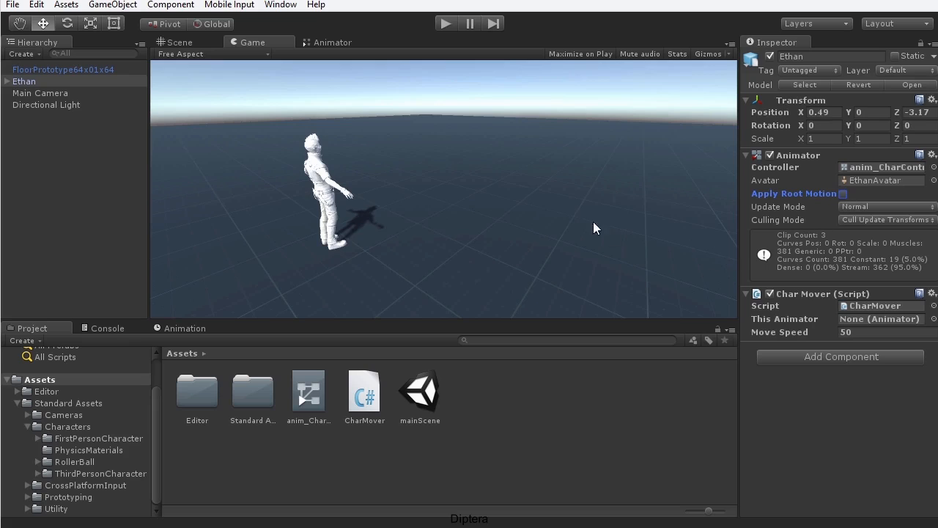
click(445, 24)
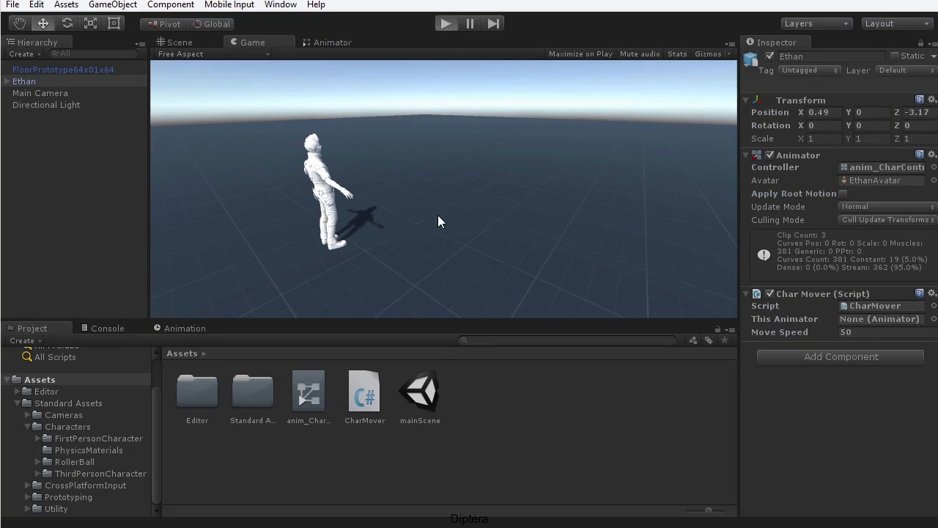
key(w)
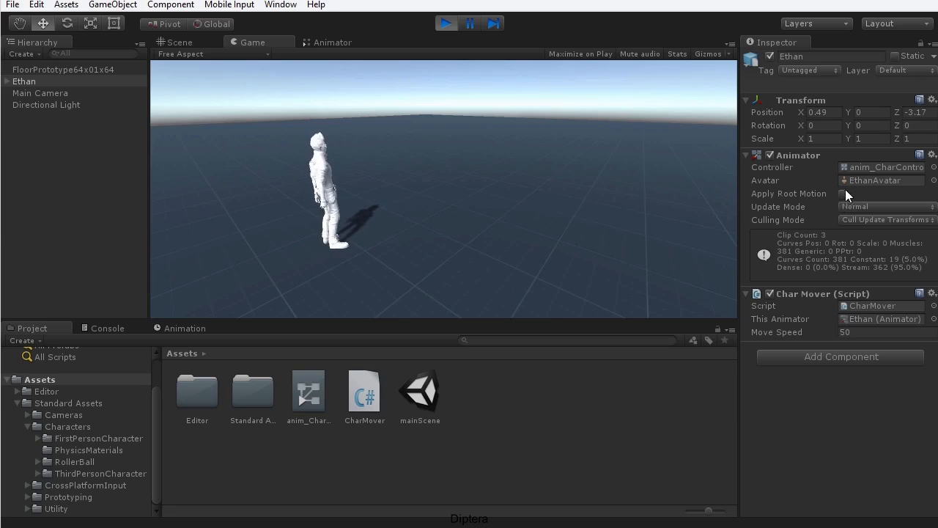
click(444, 24)
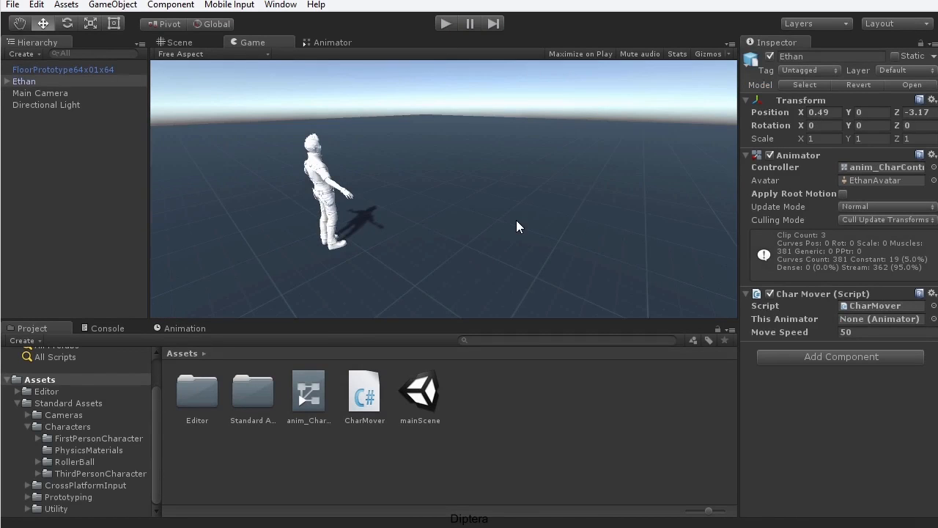